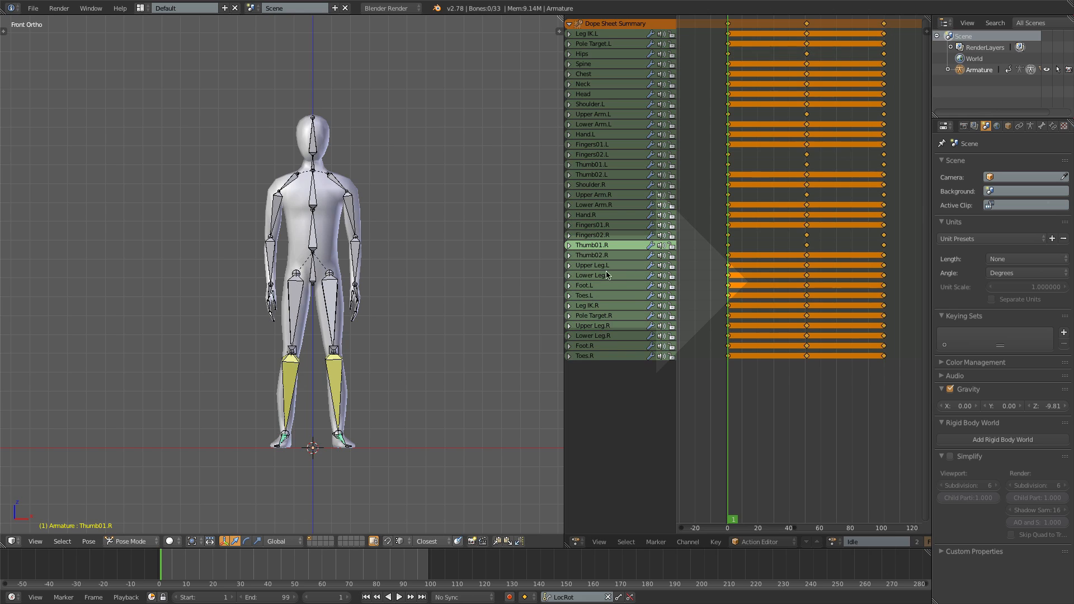
# - Select all bones of the armature in a maximized viewport and clear their pose transforms to return the rig to its rest pose
pyautogui.click(761, 277)
pyautogui.scroll(-1, 540, 317)
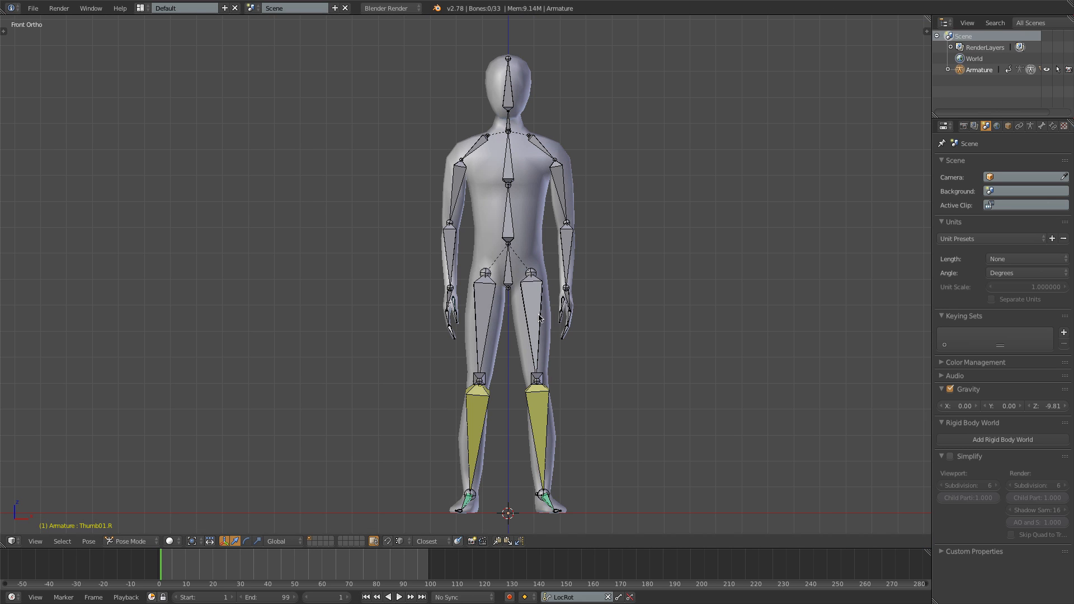
pyautogui.press('a')
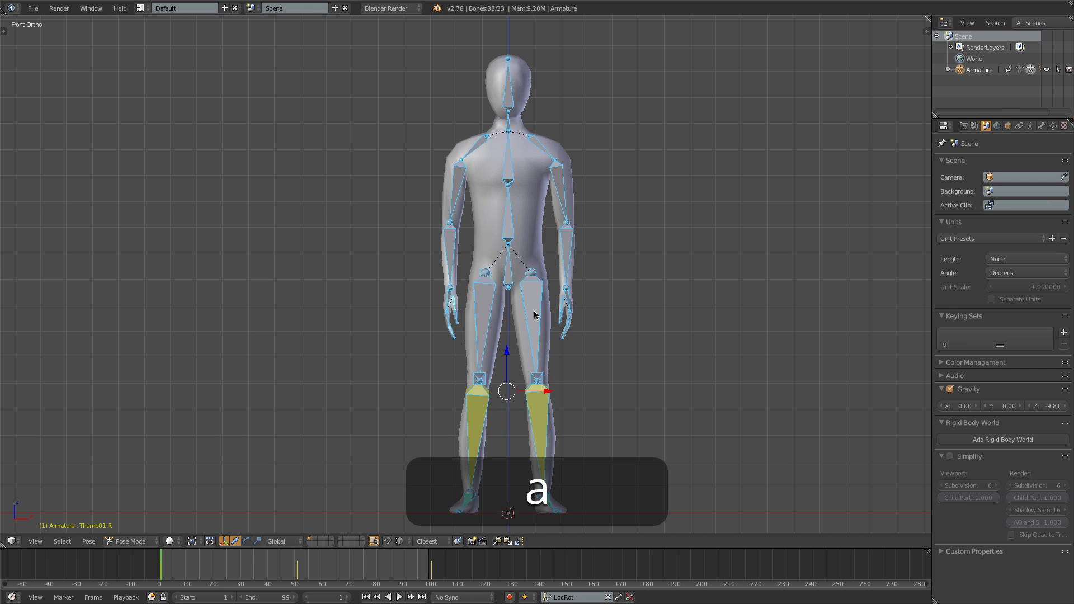
pyautogui.hotkey('alt', 'g')
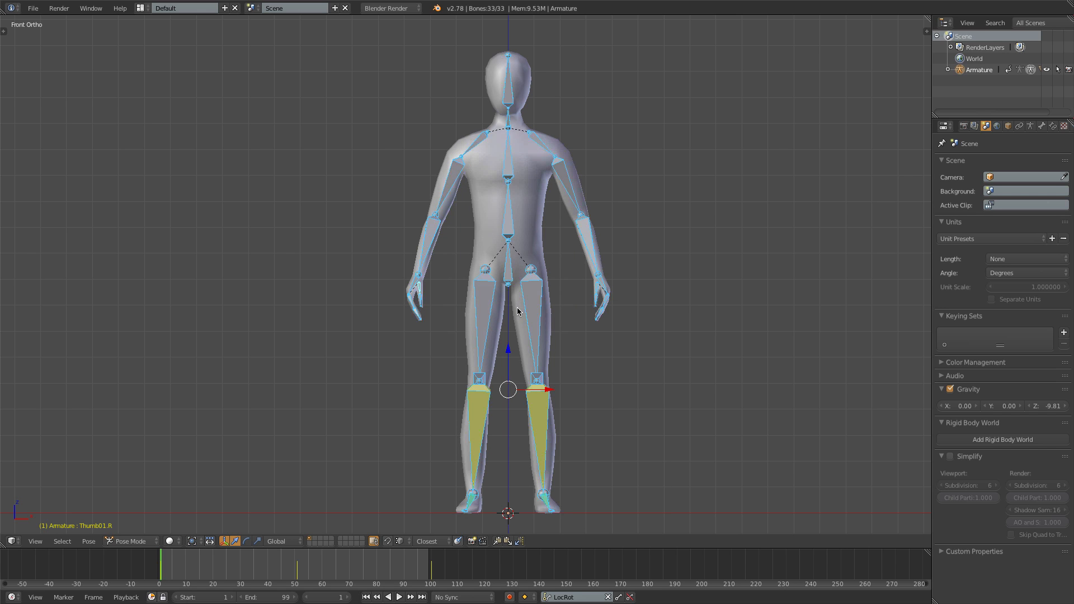
# - Switch to Object Mode and move the armature to layer 11
pyautogui.hotkey('ctrl', 'Tab')
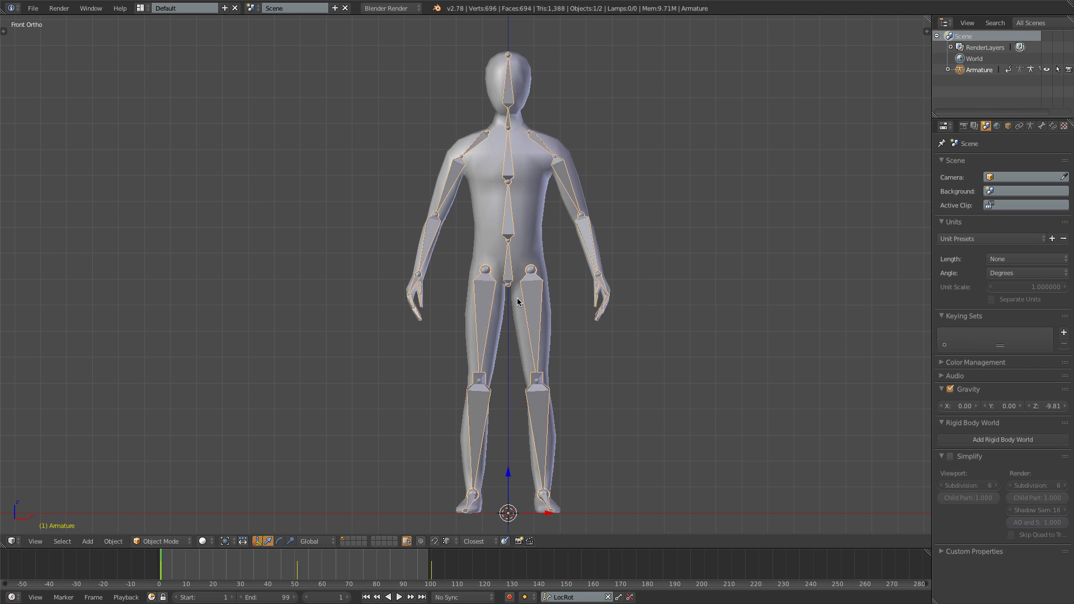
pyautogui.press('m')
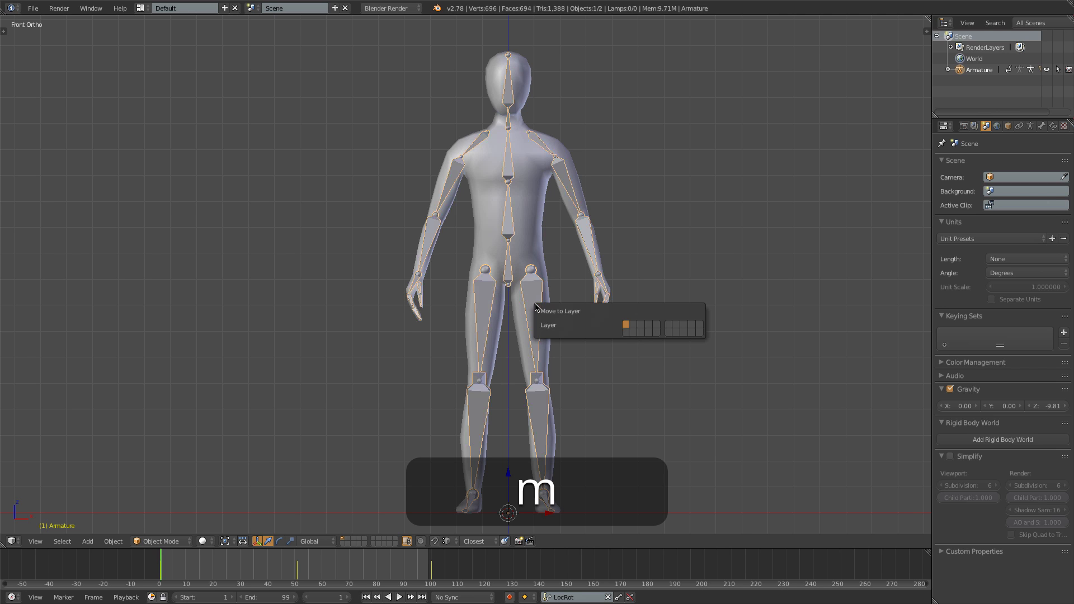
pyautogui.click(626, 333)
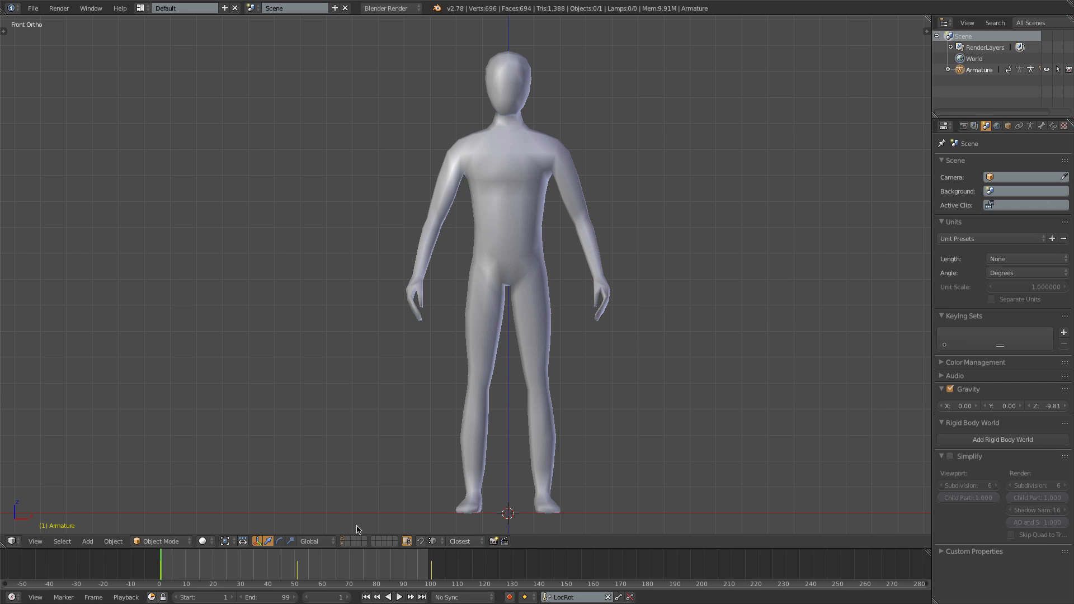
# - Check the scene with layer 11 alone, layer 1 alone and both together, ending with only layer 1 shown
pyautogui.click(343, 545)
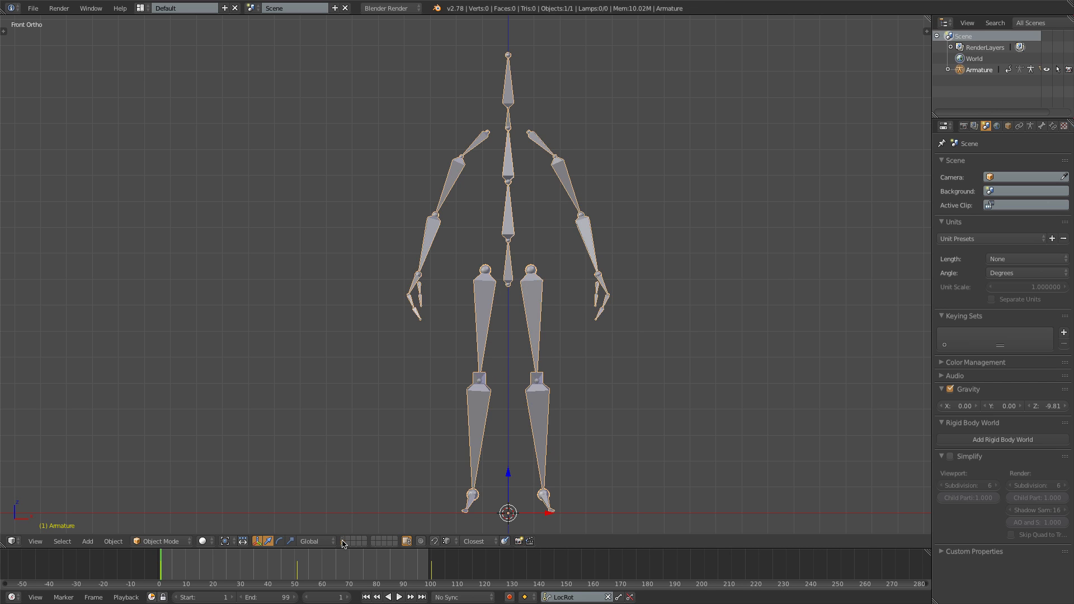
pyautogui.click(344, 540)
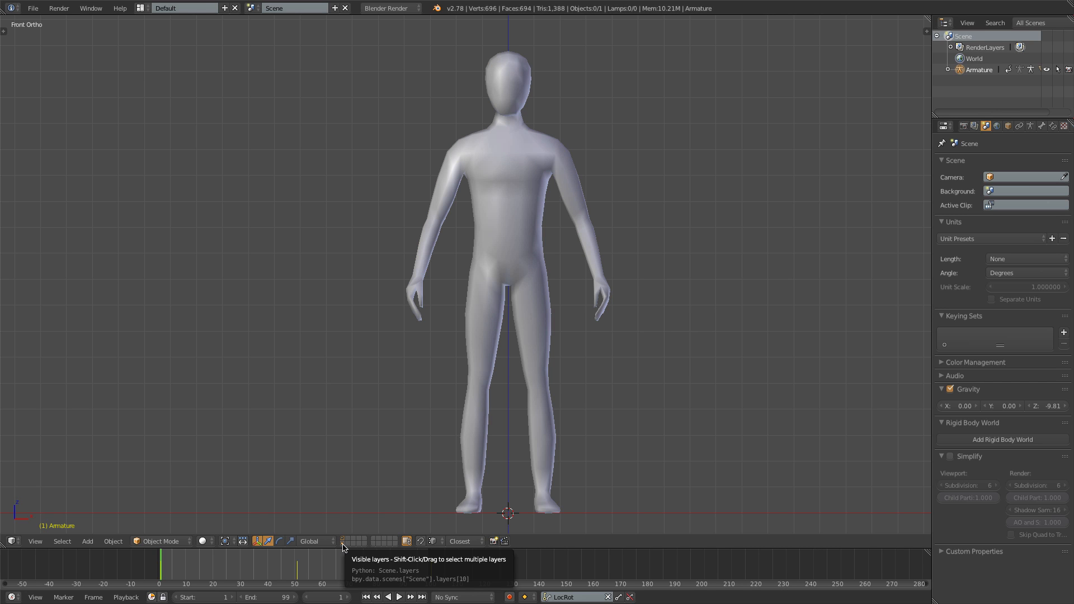
pyautogui.keyDown('shift'); pyautogui.click(343, 545); pyautogui.keyUp('shift')
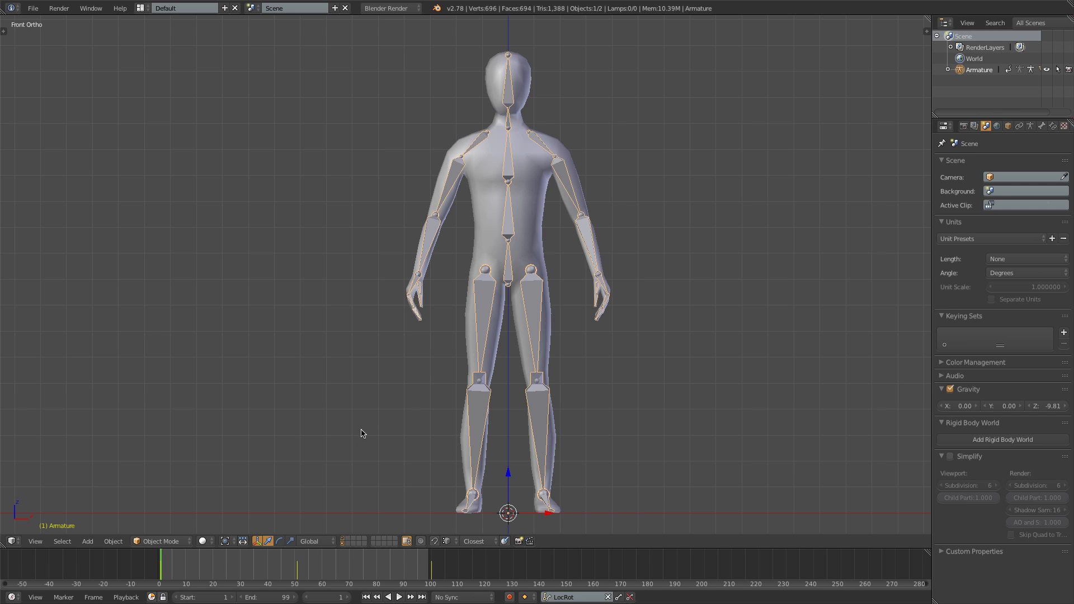
pyautogui.keyDown('shift'); pyautogui.click(343, 544); pyautogui.keyUp('shift')
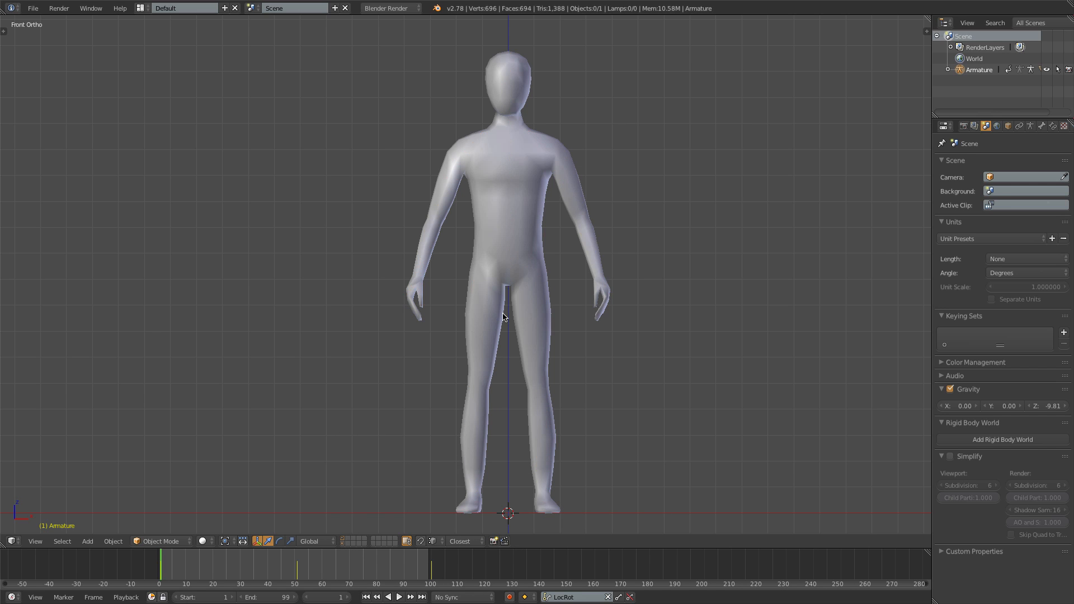
# - Circle-select the body mesh's vertices from the hips down to the ankle in Edit Mode with wireframe shading, excluding the foot
pyautogui.rightClick(488, 293)
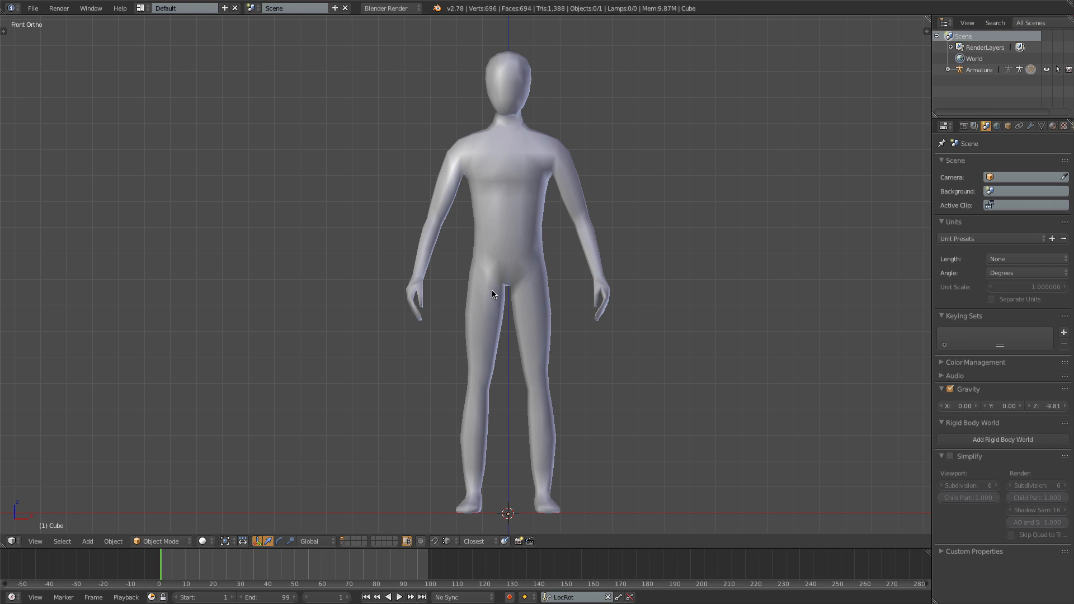
pyautogui.press('Tab')
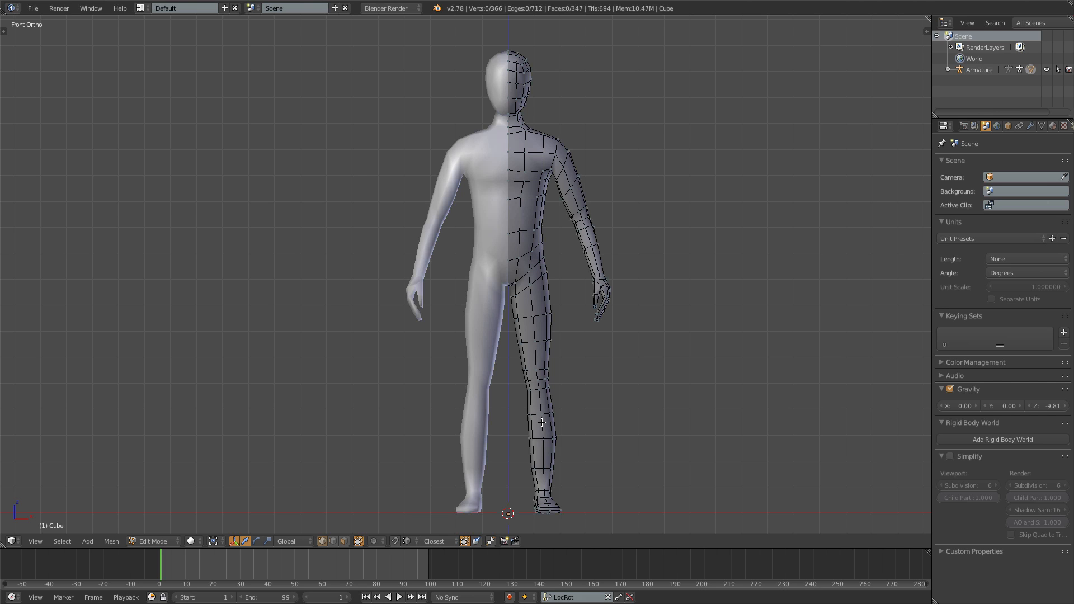
pyautogui.press('z')
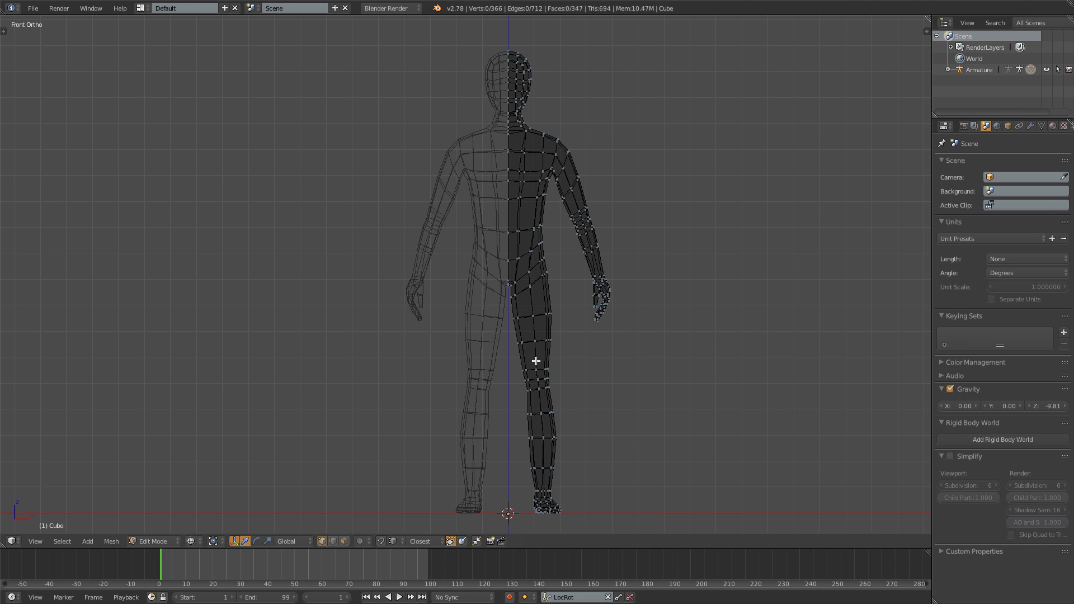
pyautogui.press('c')
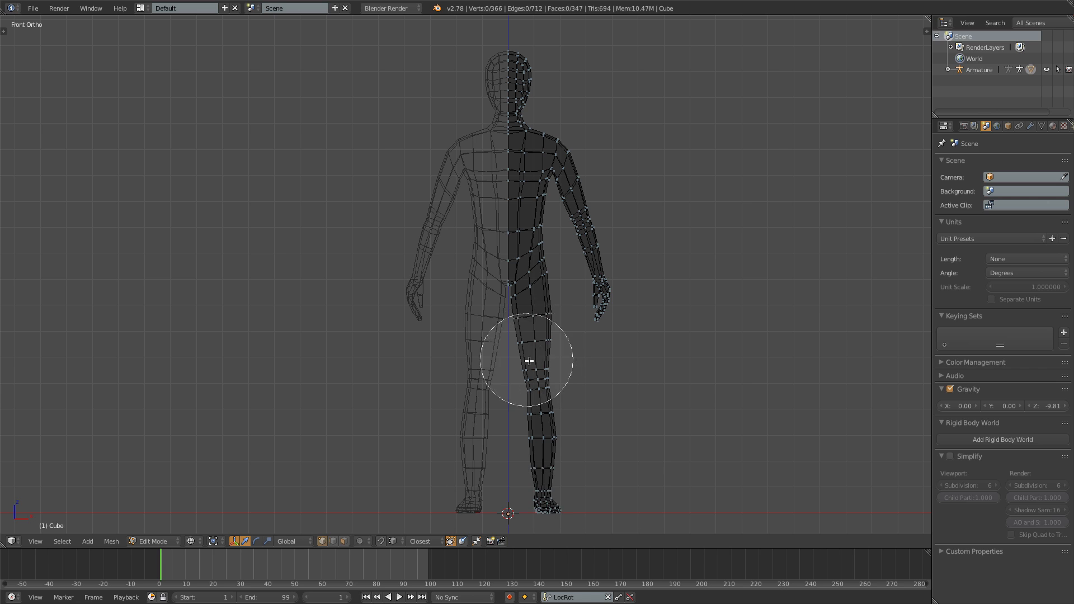
pyautogui.scroll(6, 533, 364)
pyautogui.scroll(-6, 534, 364)
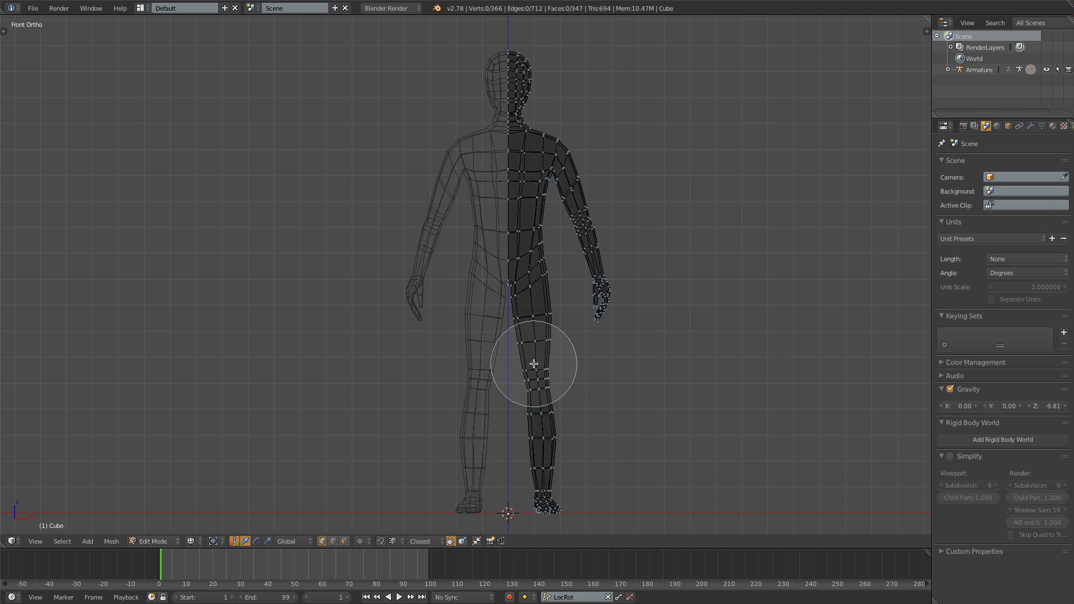
pyautogui.scroll(1, 534, 364)
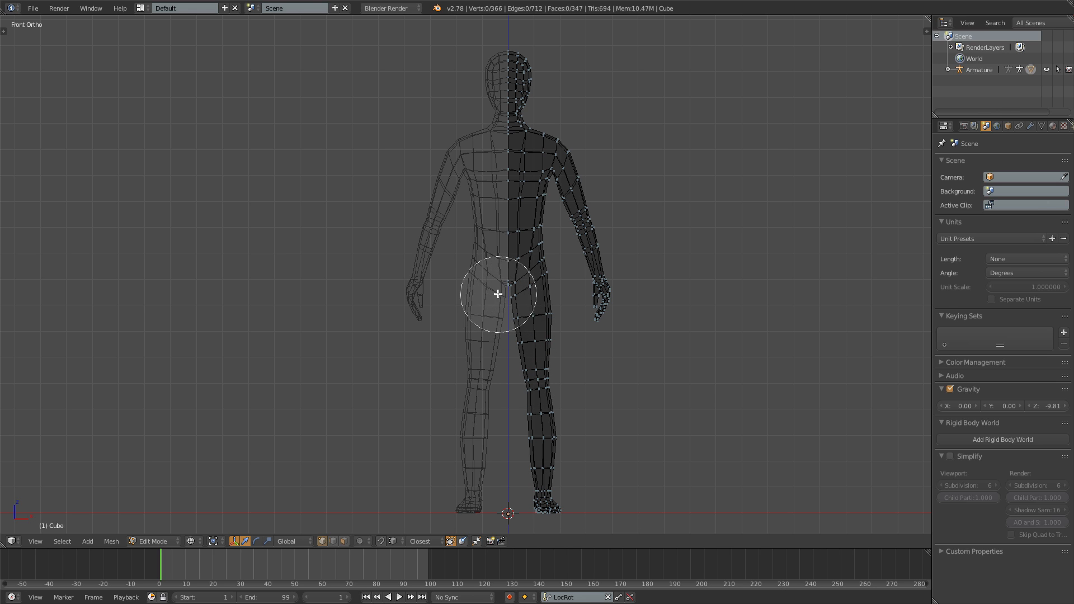
pyautogui.moveTo(497, 292)
pyautogui.mouseDown()
pyautogui.moveTo(532, 278)
pyautogui.moveTo(547, 460)
pyautogui.mouseUp()
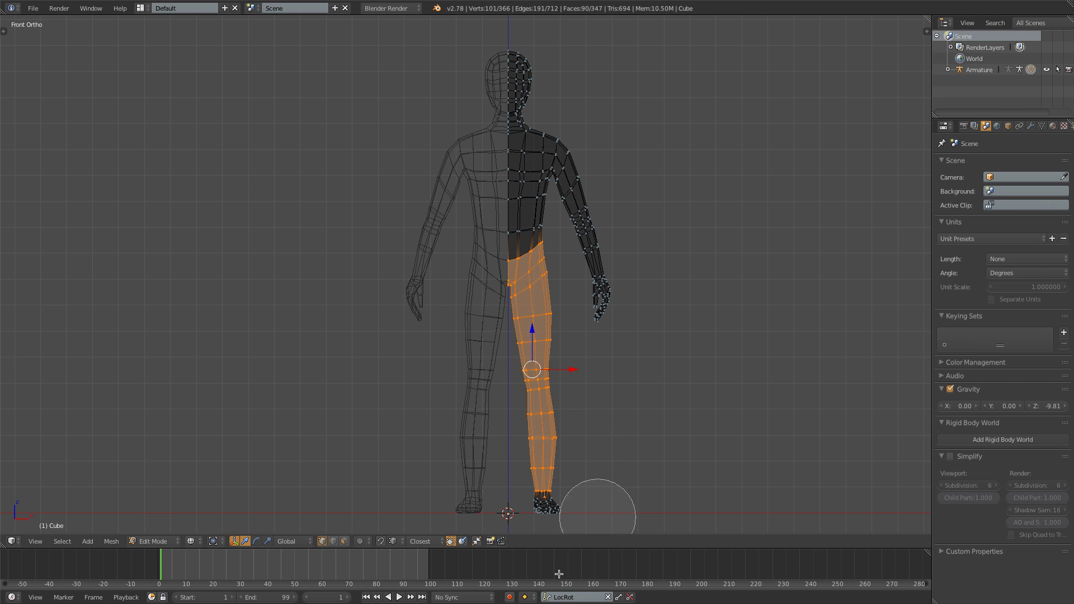
pyautogui.middleClick(542, 530)
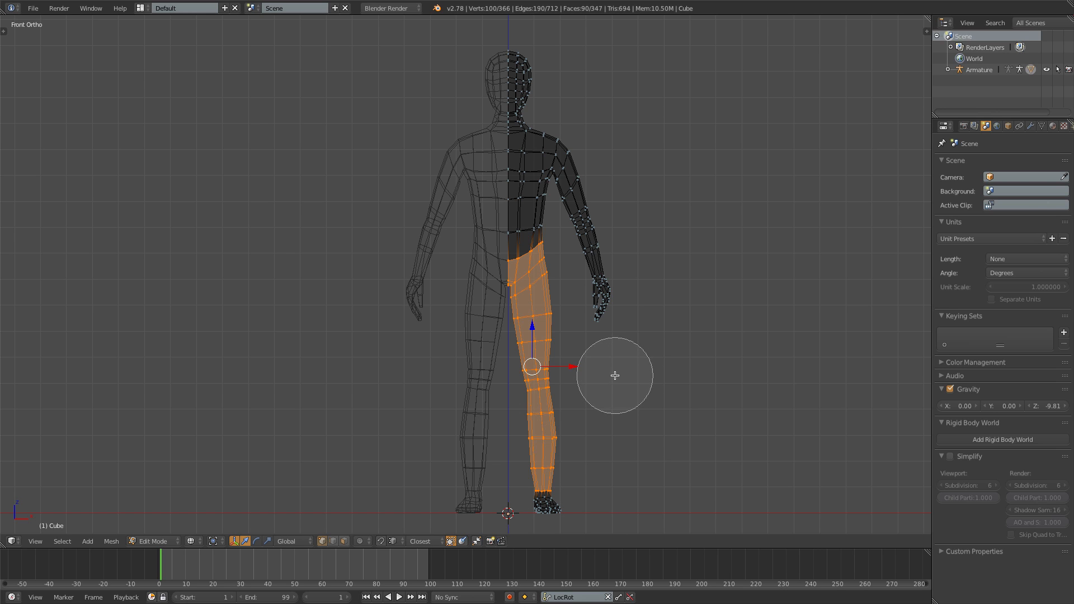
pyautogui.press('Escape')
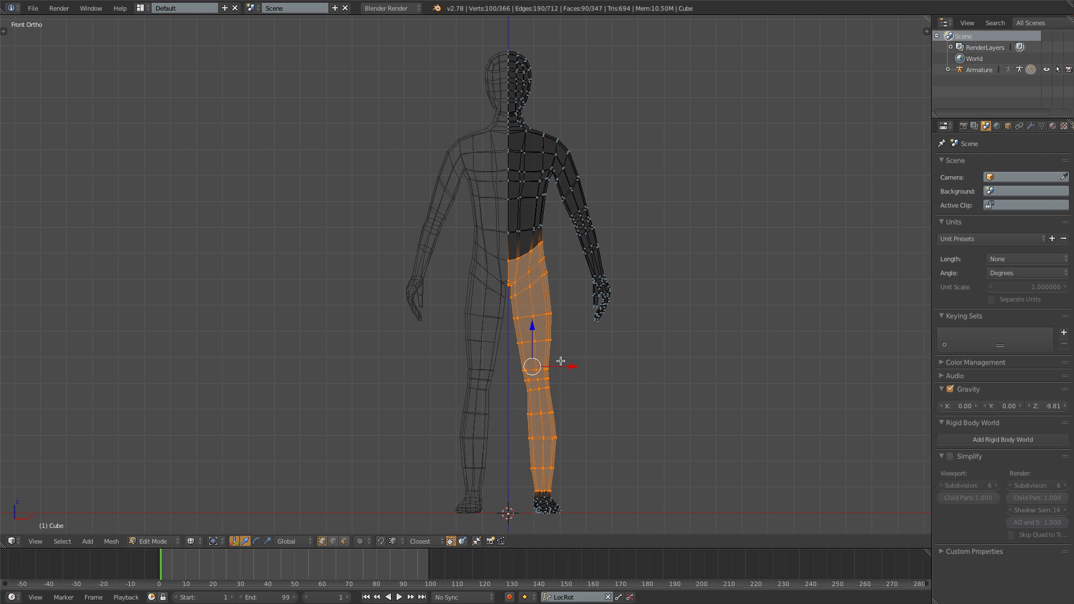
# - Duplicate the selected hip and leg geometry in place, separate it into its own object and leave Edit Mode
pyautogui.hotkey('shift', 'd')
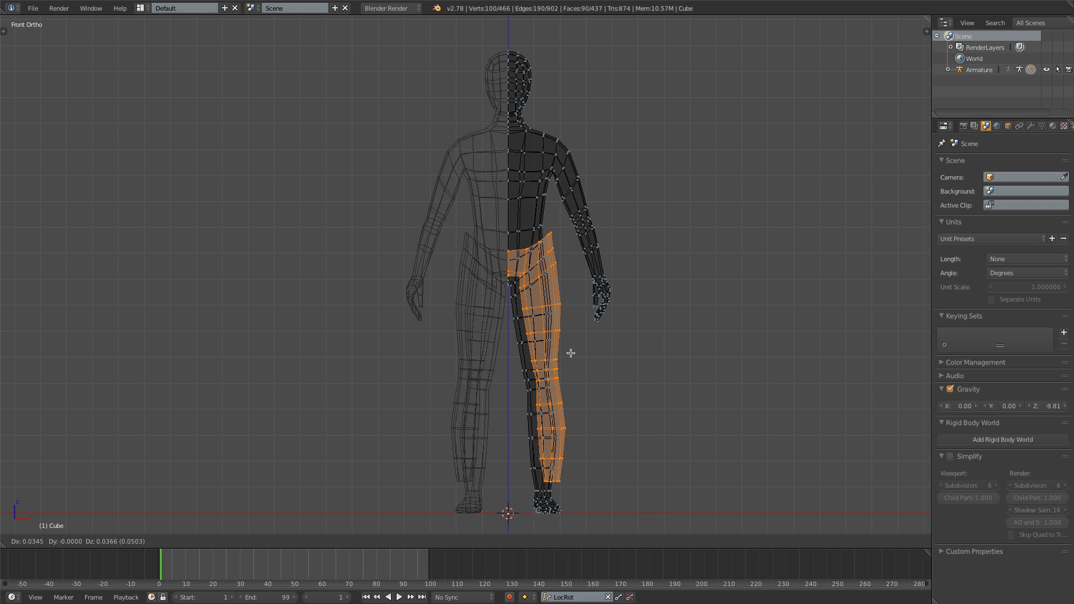
pyautogui.rightClick(570, 353)
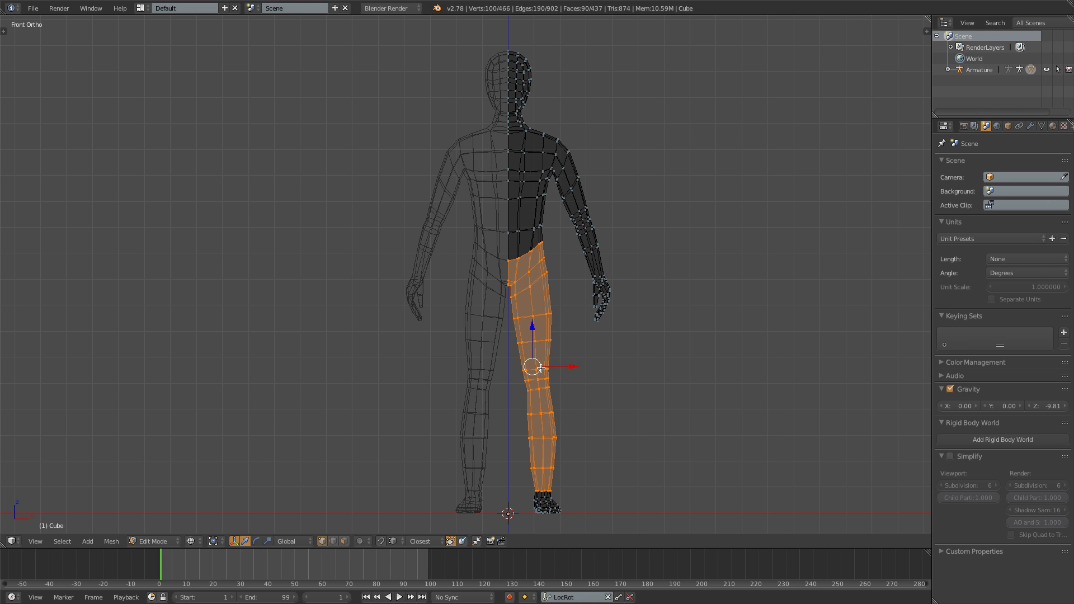
pyautogui.press('p')
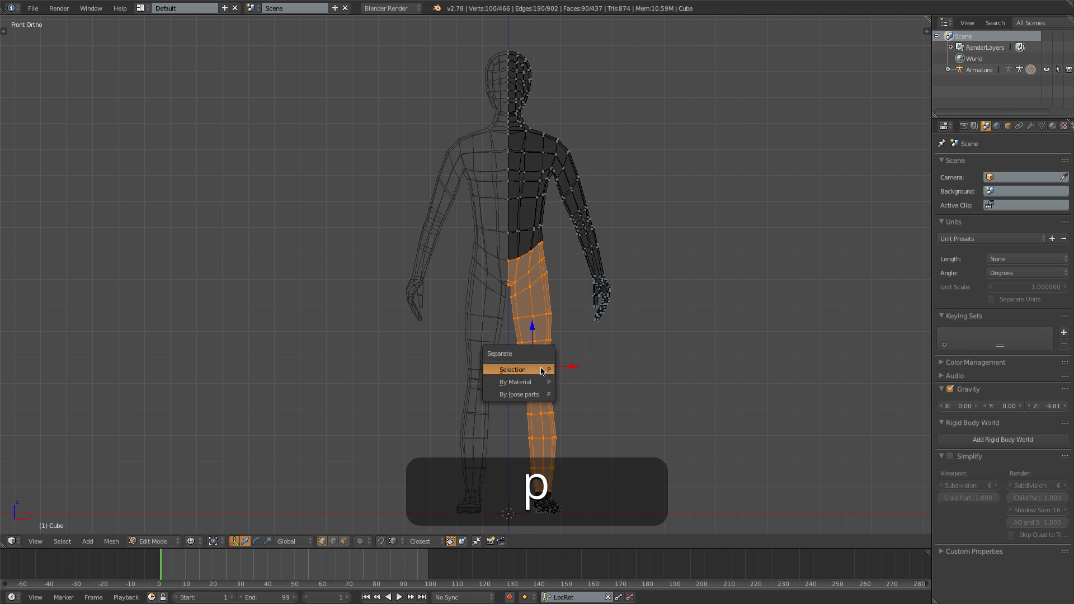
pyautogui.click(516, 368)
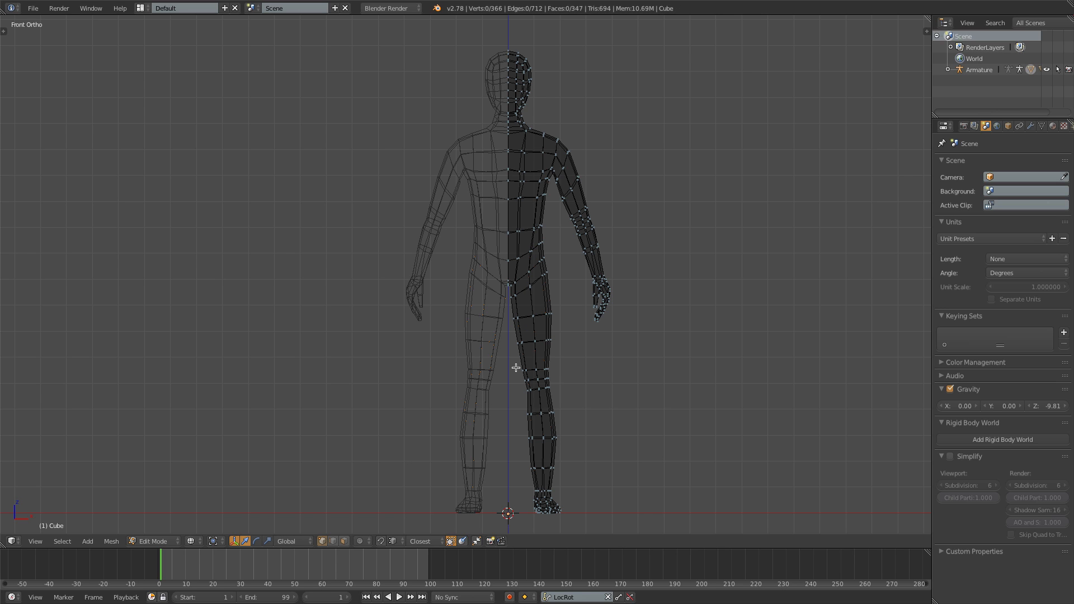
pyautogui.press('Tab')
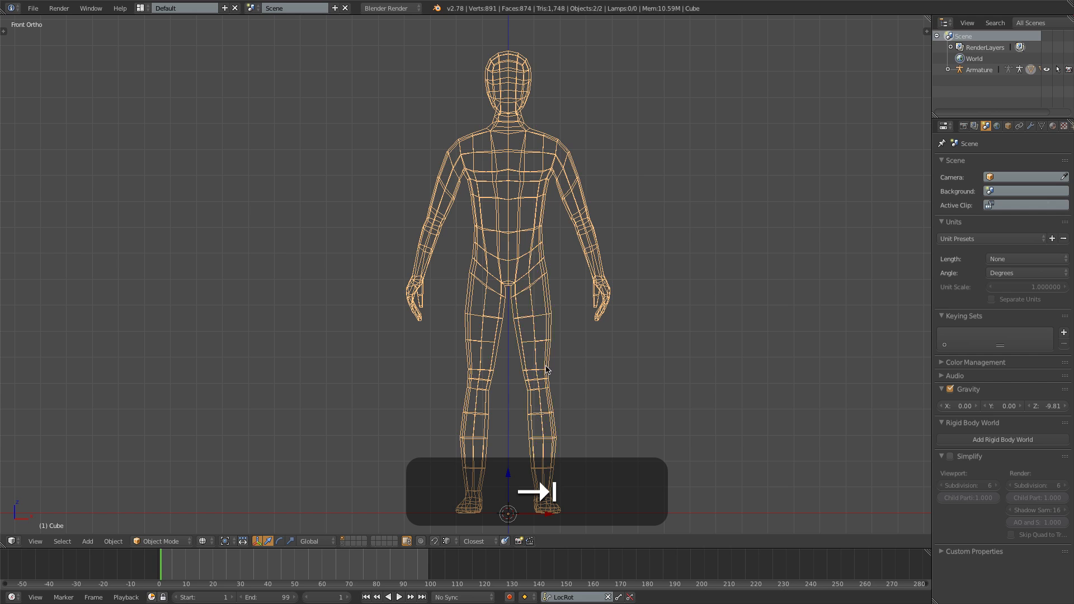
# - Select the separated leg object and rename it Pants
pyautogui.rightClick(548, 333)
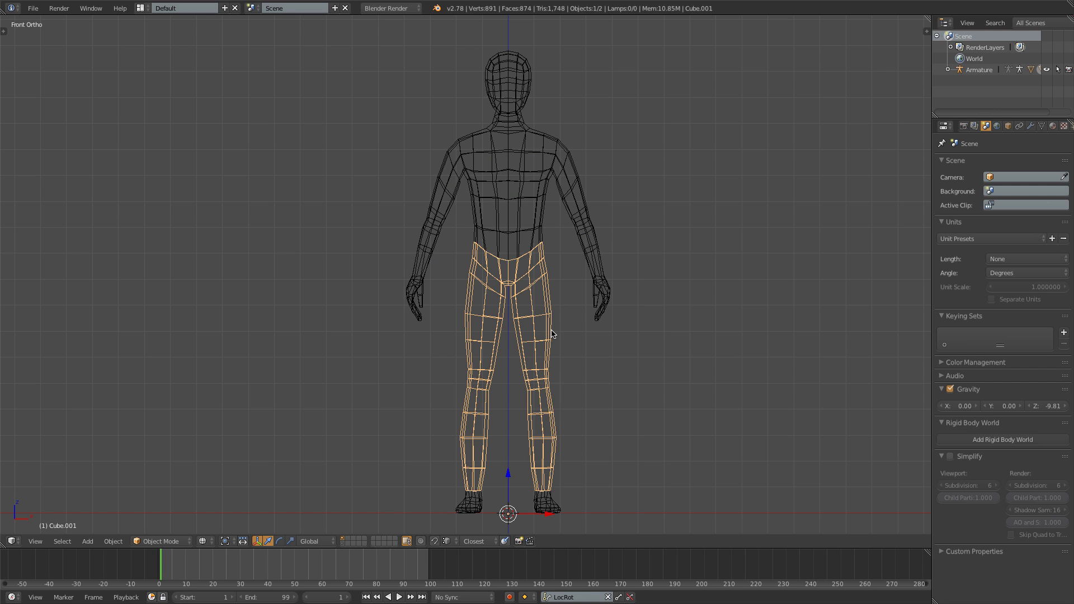
pyautogui.click(1008, 126)
pyautogui.click(996, 163)
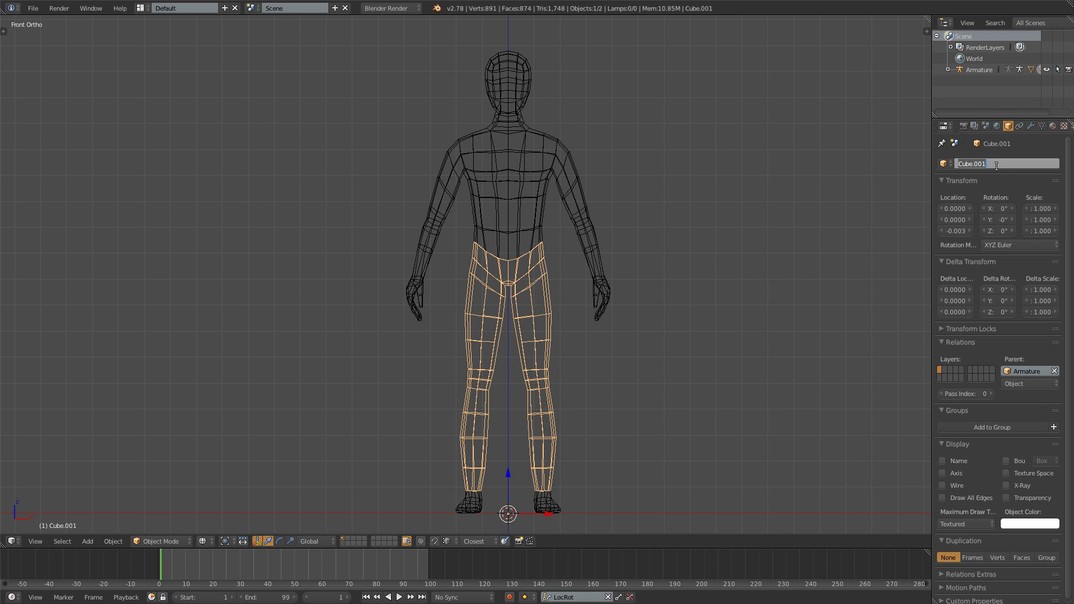
pyautogui.write('Pants')
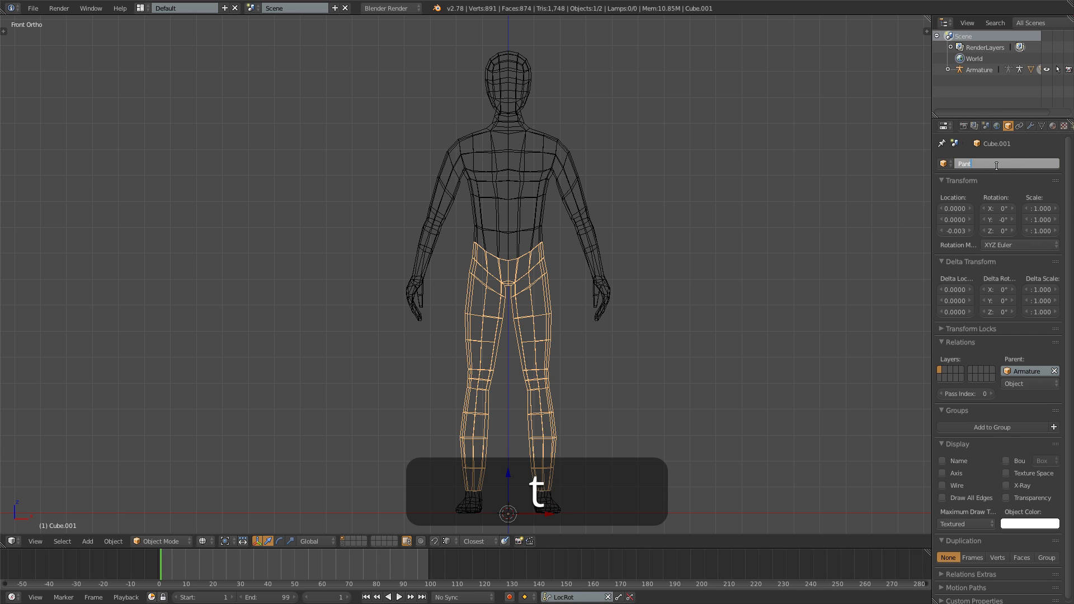
pyautogui.press('Return')
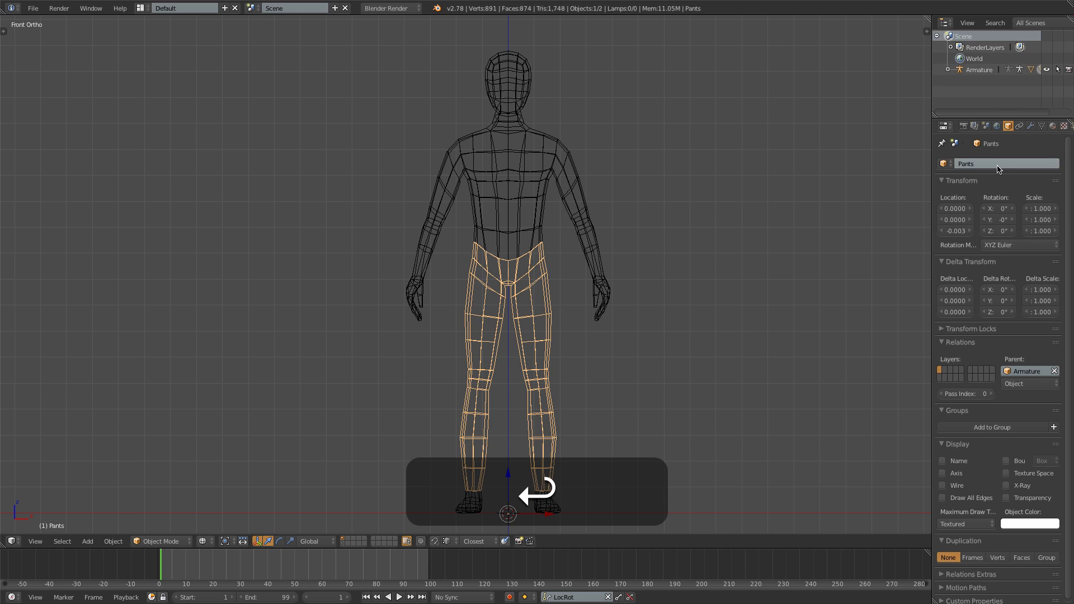
# - Replace the Pants object's inherited materials with a new material named Pants and set its specular intensity to 0
pyautogui.click(1052, 126)
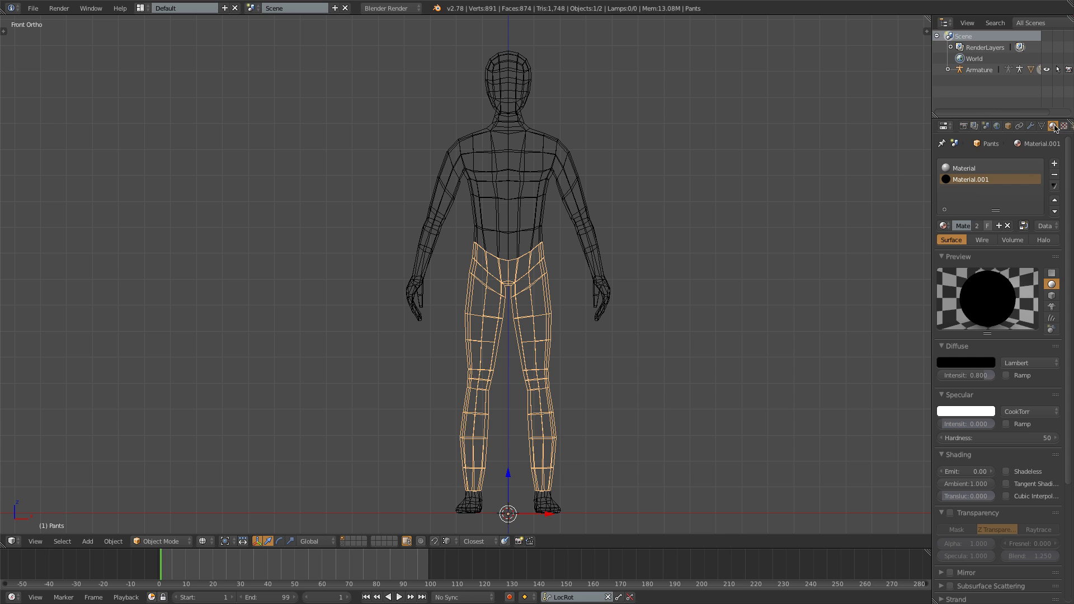
pyautogui.click(1055, 174)
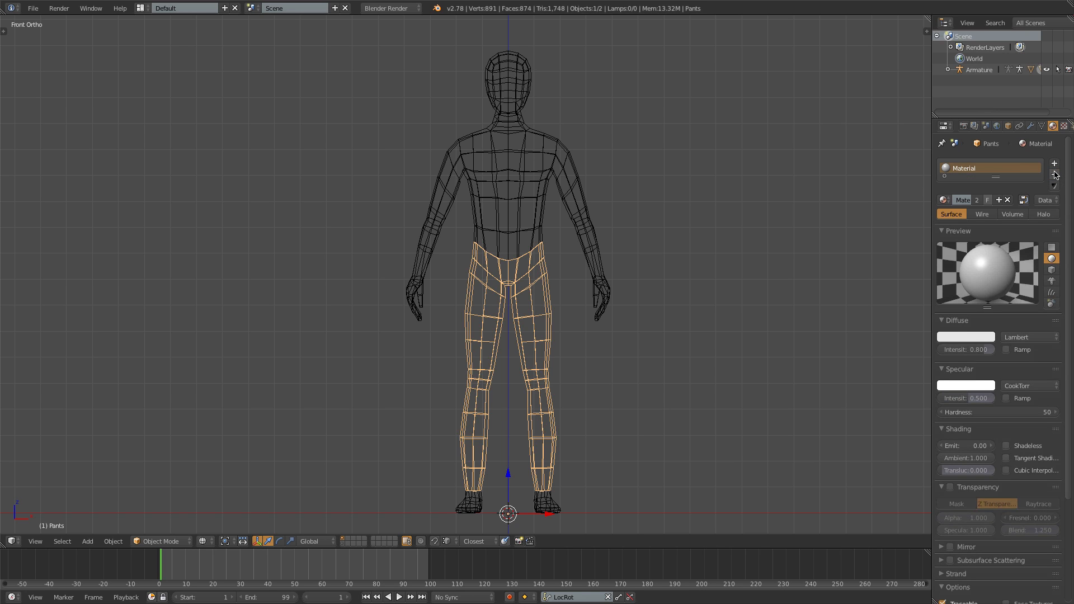
pyautogui.click(999, 200)
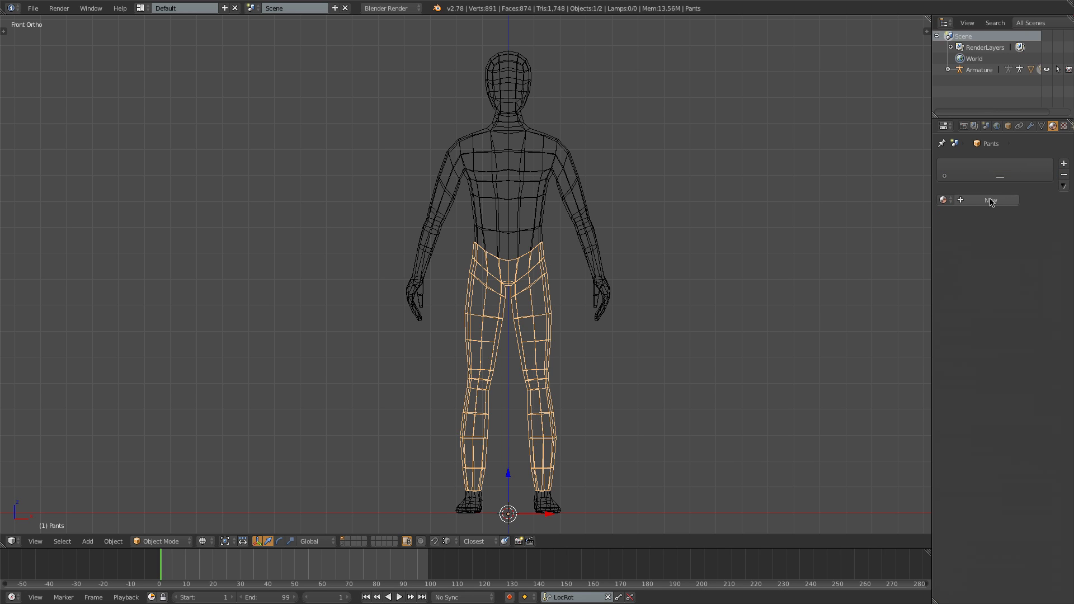
pyautogui.click(965, 200)
pyautogui.write('P')
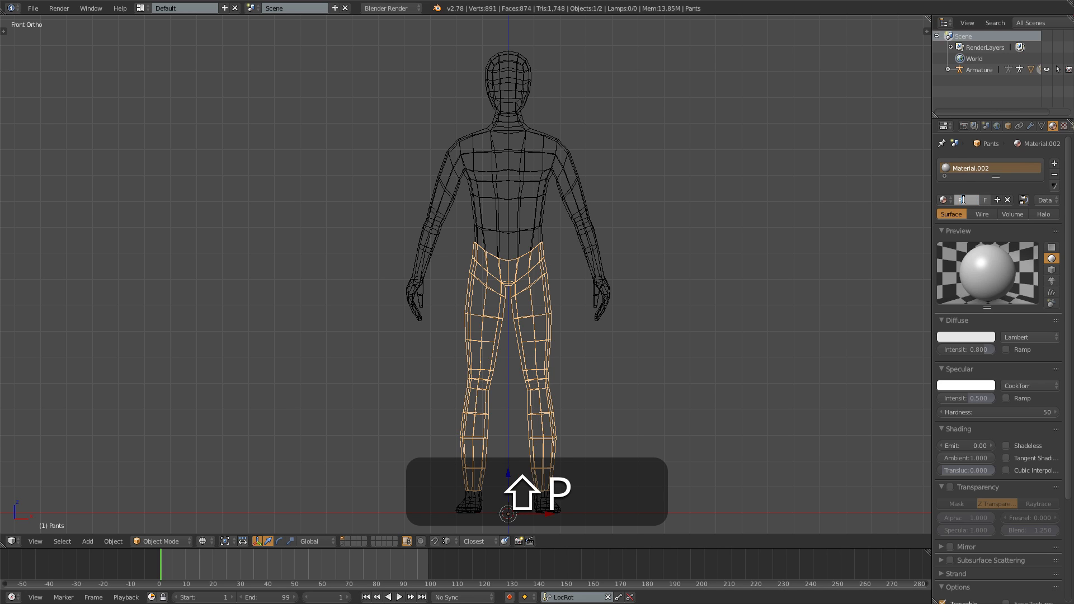
pyautogui.write('ants')
pyautogui.press('Return')
pyautogui.moveTo(979, 399); pyautogui.dragTo(951, 399)
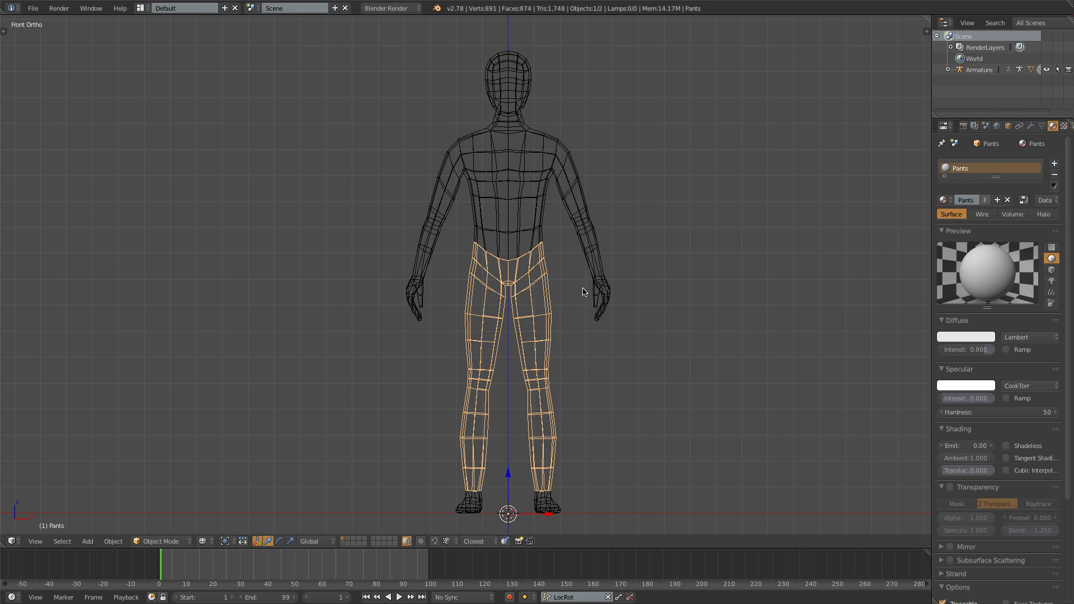
# - Return to solid shading and set the Pants material's diffuse colour to a dark brown
pyautogui.press('z')
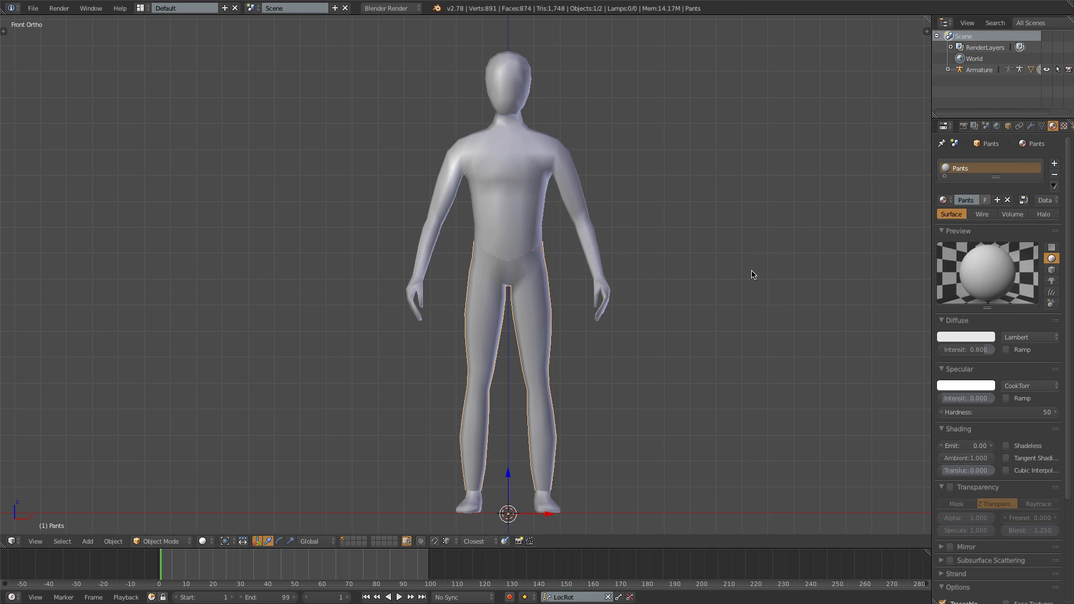
pyautogui.click(971, 336)
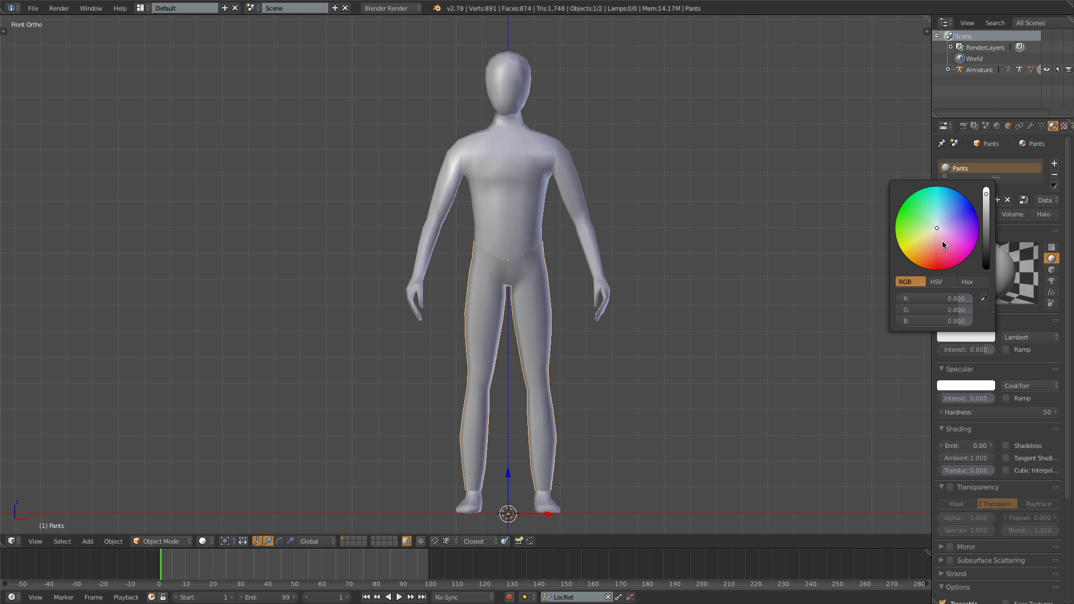
pyautogui.moveTo(943, 241); pyautogui.dragTo(935, 248)
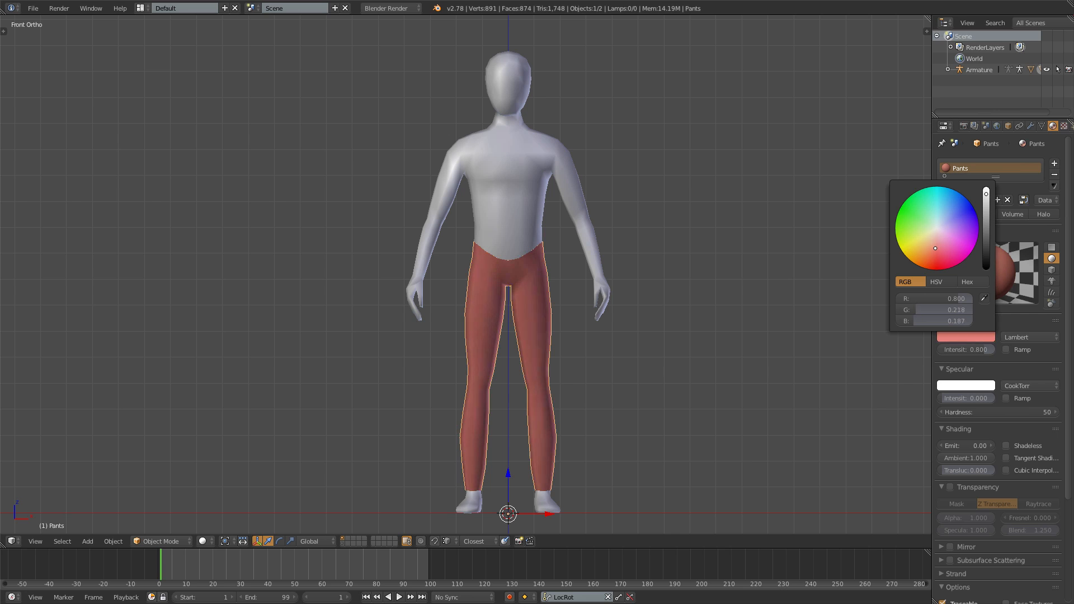
pyautogui.click(986, 219)
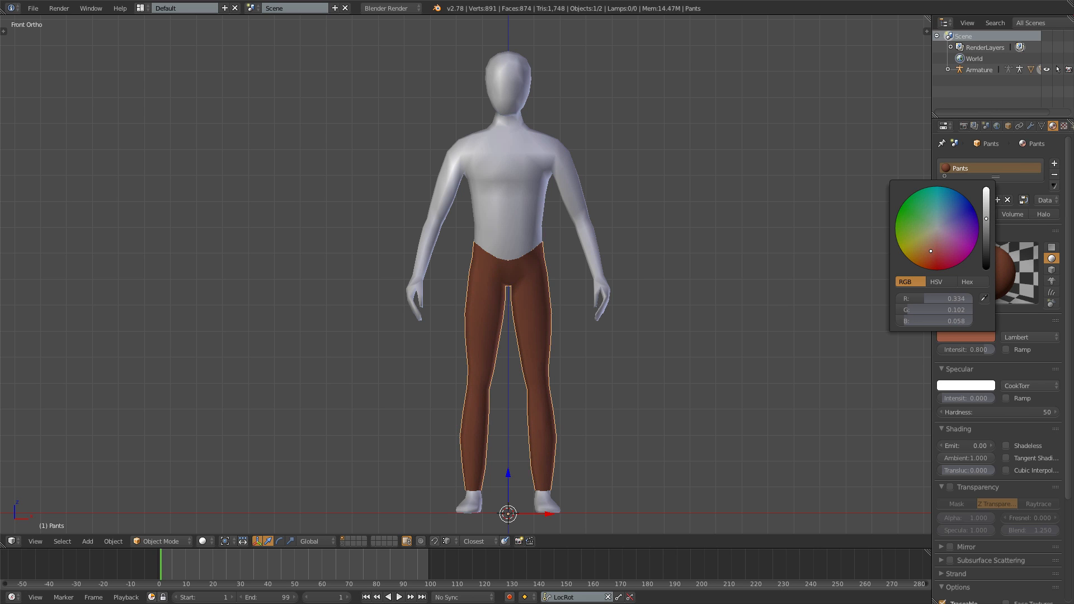
pyautogui.click(986, 223)
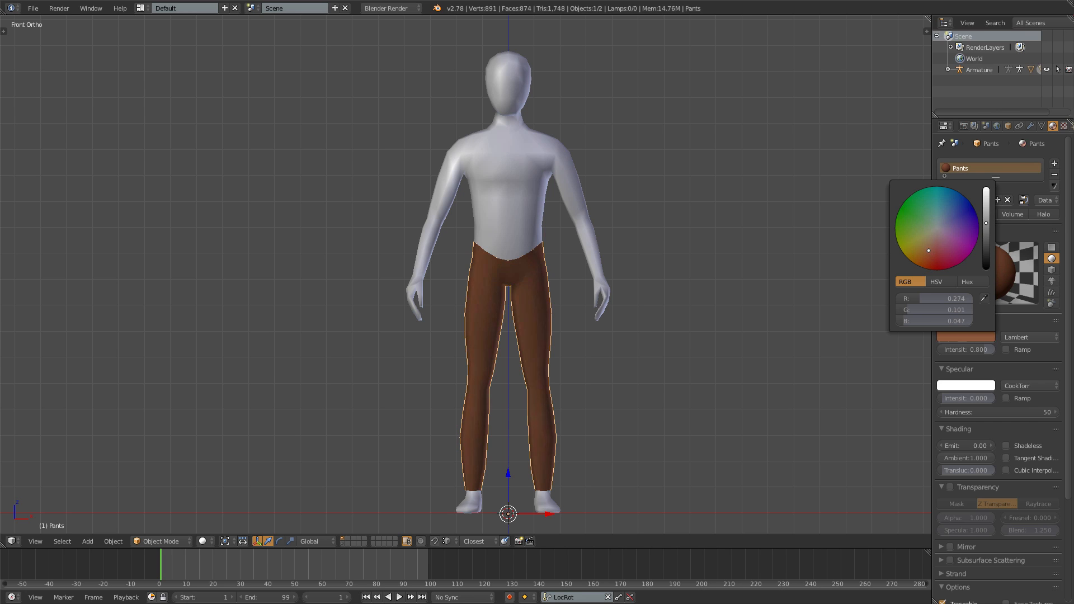
pyautogui.moveTo(928, 250); pyautogui.dragTo(929, 248)
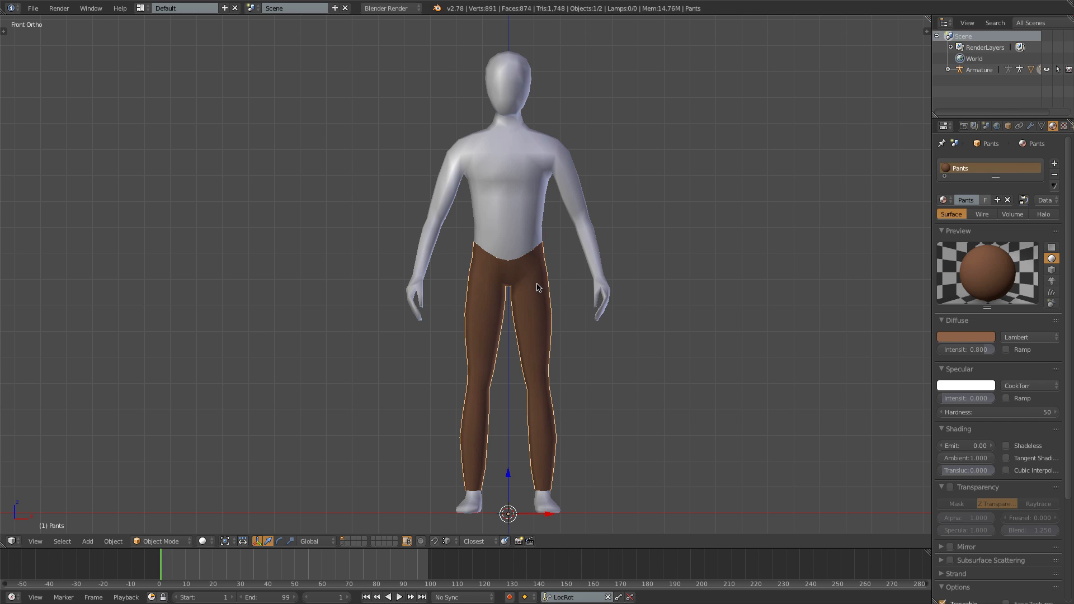
# - Enter Edit Mode on the Pants, select the whole mesh and fatten it along its normals by about 0.0043
pyautogui.press('Tab')
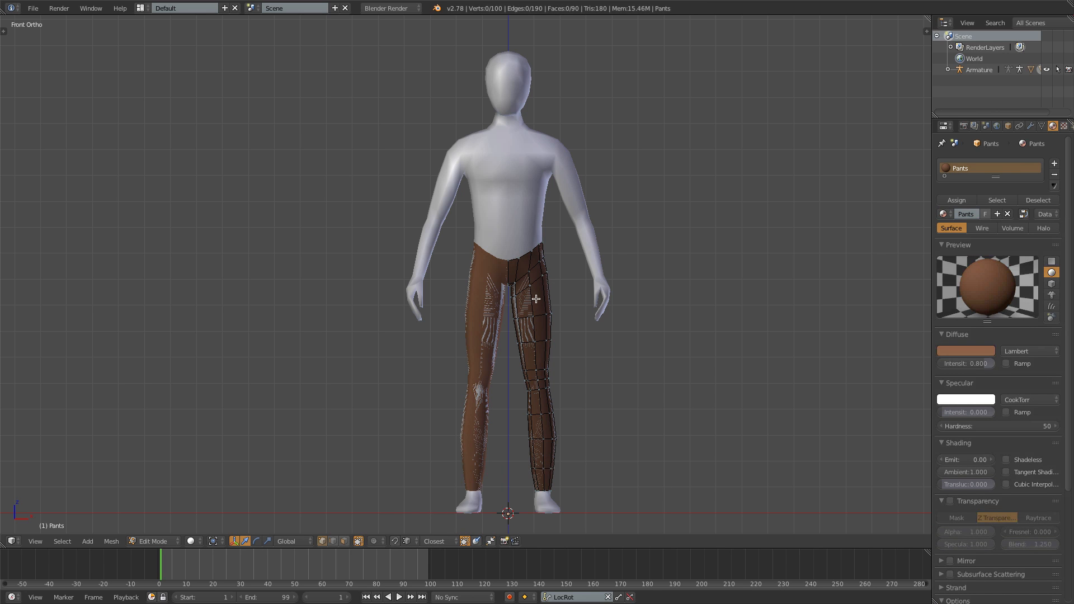
pyautogui.press('a')
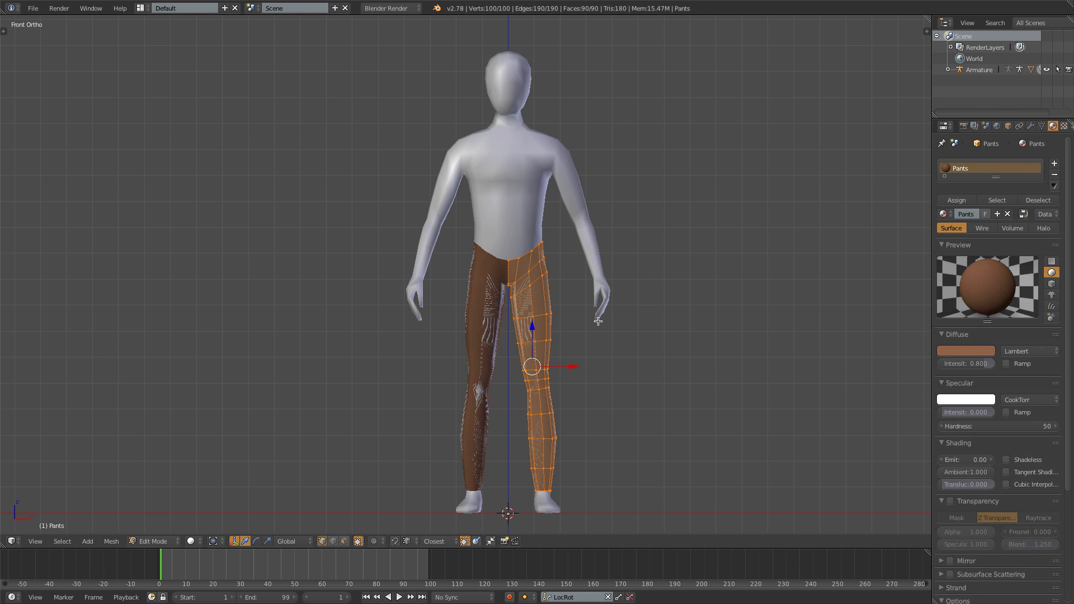
pyautogui.hotkey('alt', 's')
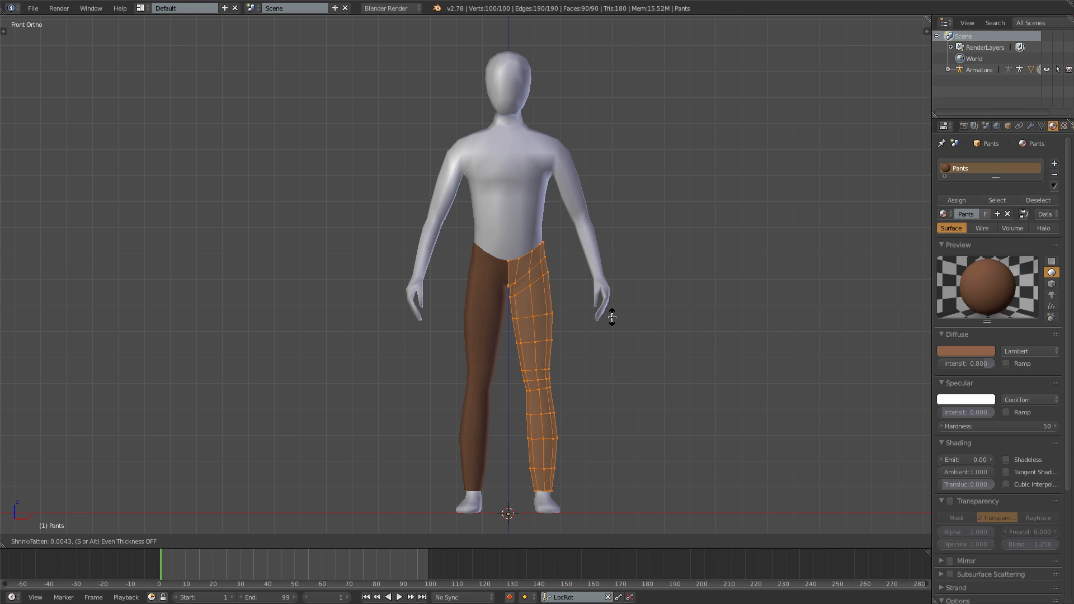
pyautogui.click(612, 317)
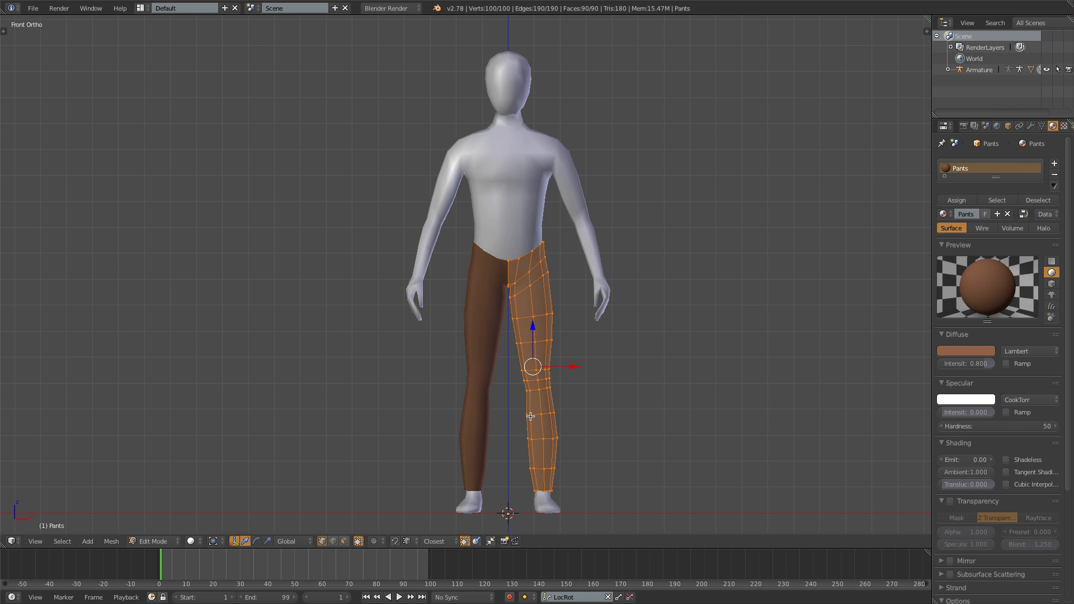
# - Smooth all the pants vertices, and fatten the mesh along its normals by about 0.0086 to cover the legs
pyautogui.press('w')
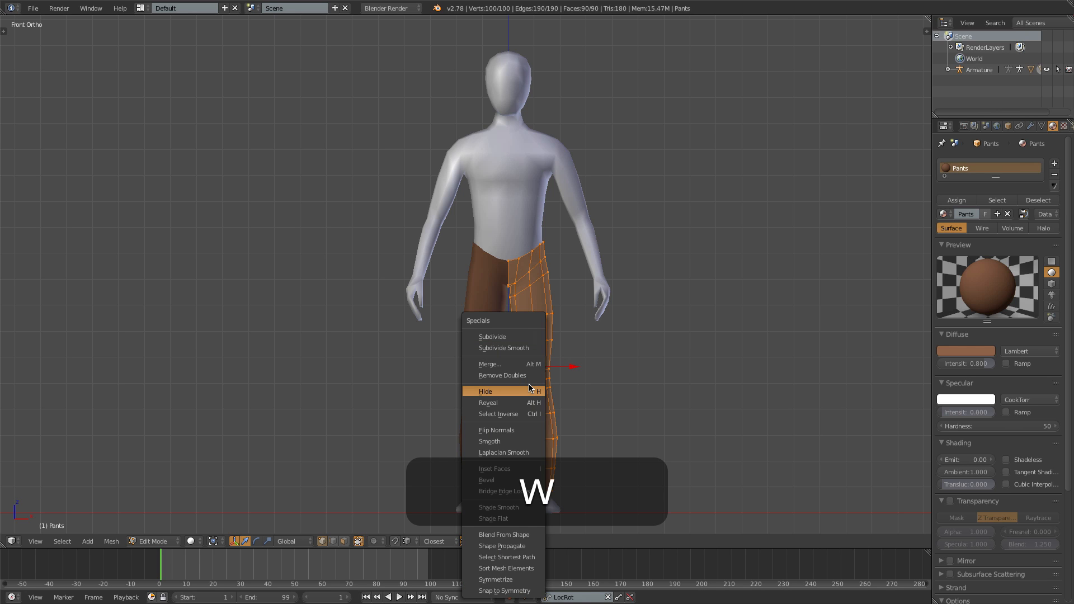
pyautogui.click(501, 452)
pyautogui.press('w')
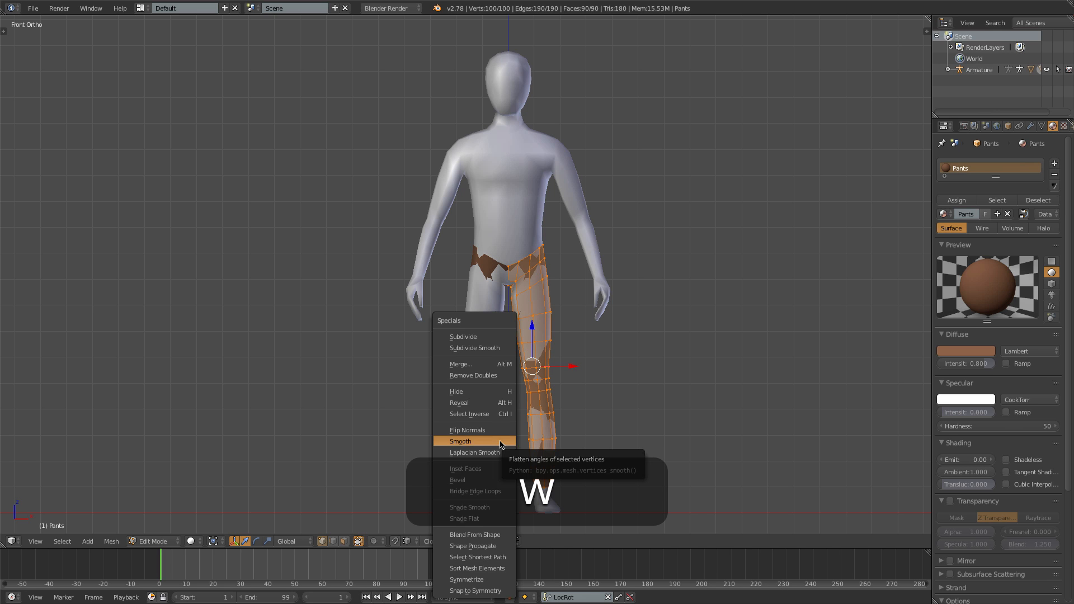
pyautogui.press('KP_3')
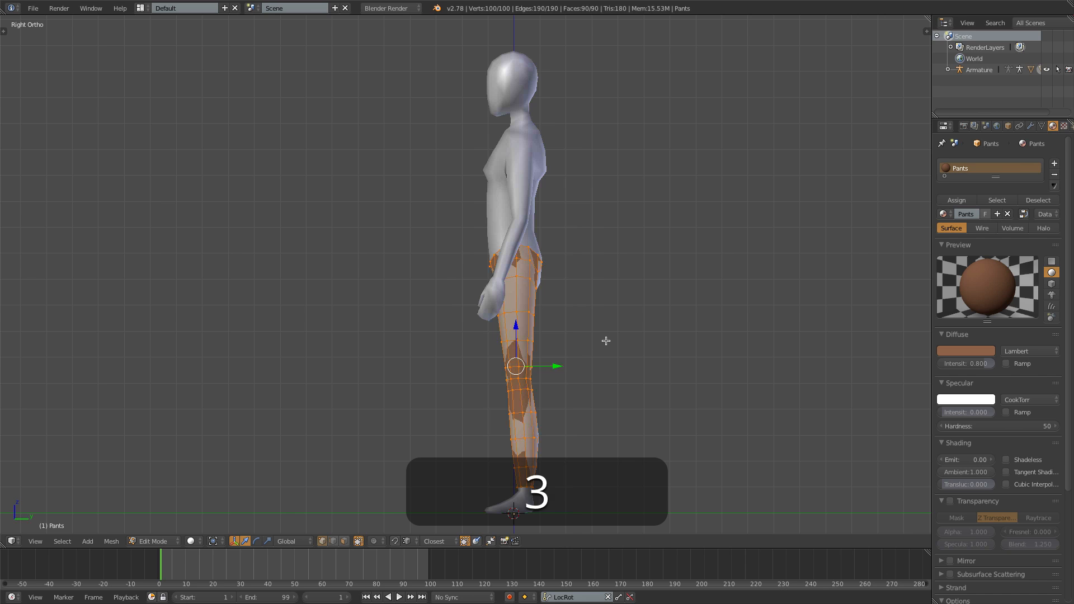
pyautogui.hotkey('alt', 's')
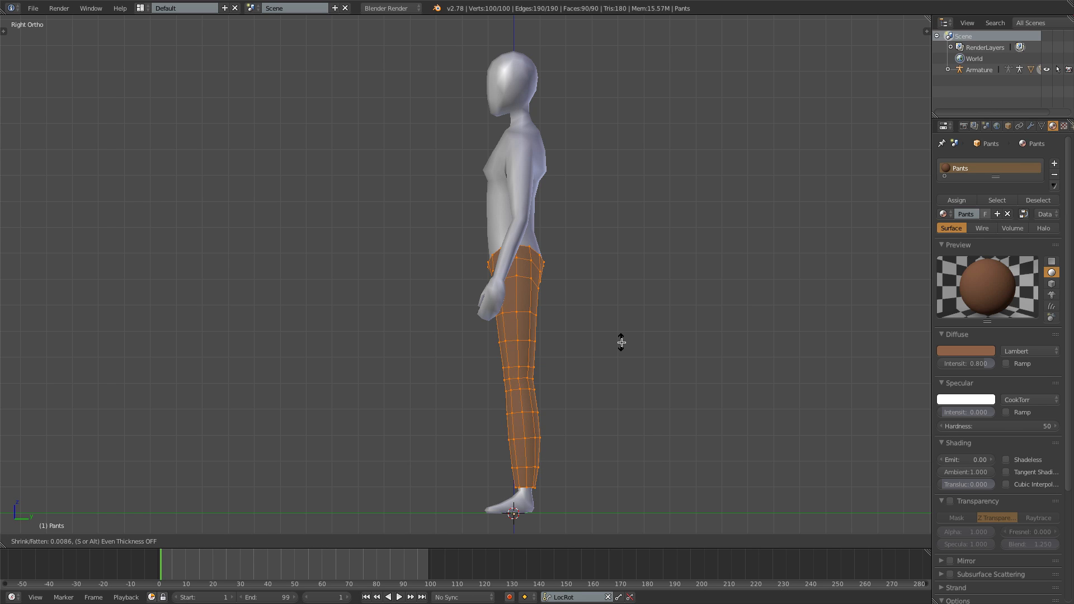
pyautogui.click(621, 342)
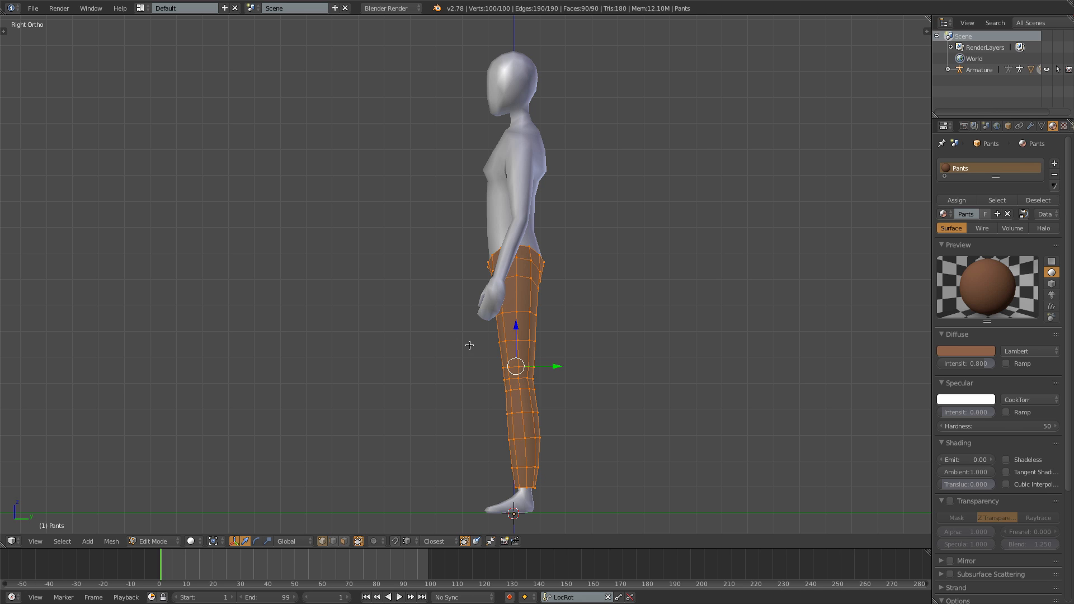
# - Select the waist edge loop of the pants and scale it down along global Z until it is nearly level
pyautogui.press('KP_1')
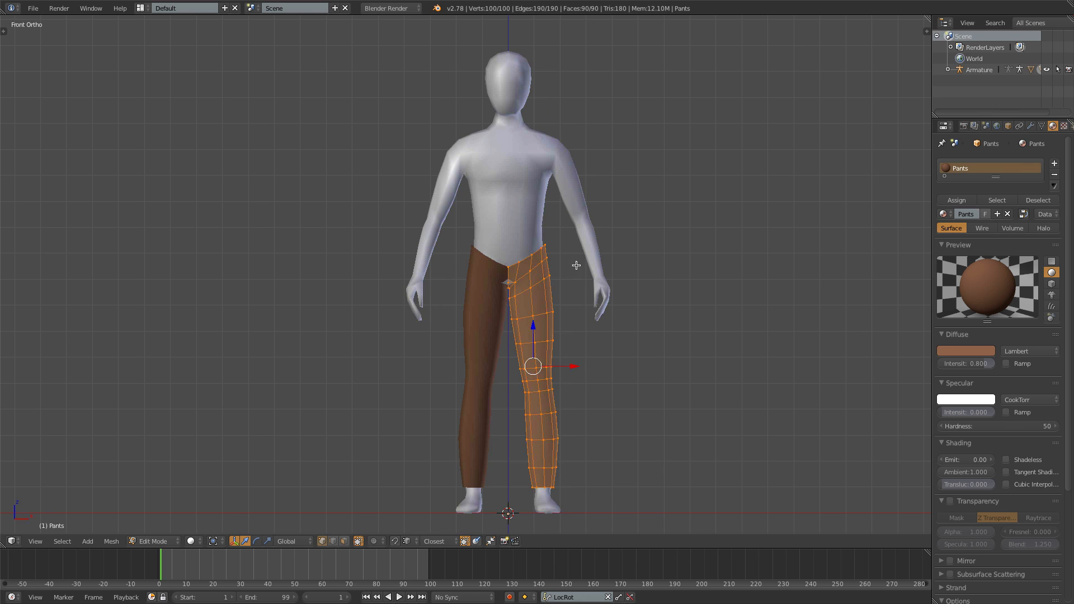
pyautogui.scroll(5, 576, 265)
pyautogui.keyDown('alt'); pyautogui.click(611, 237); pyautogui.keyUp('alt')
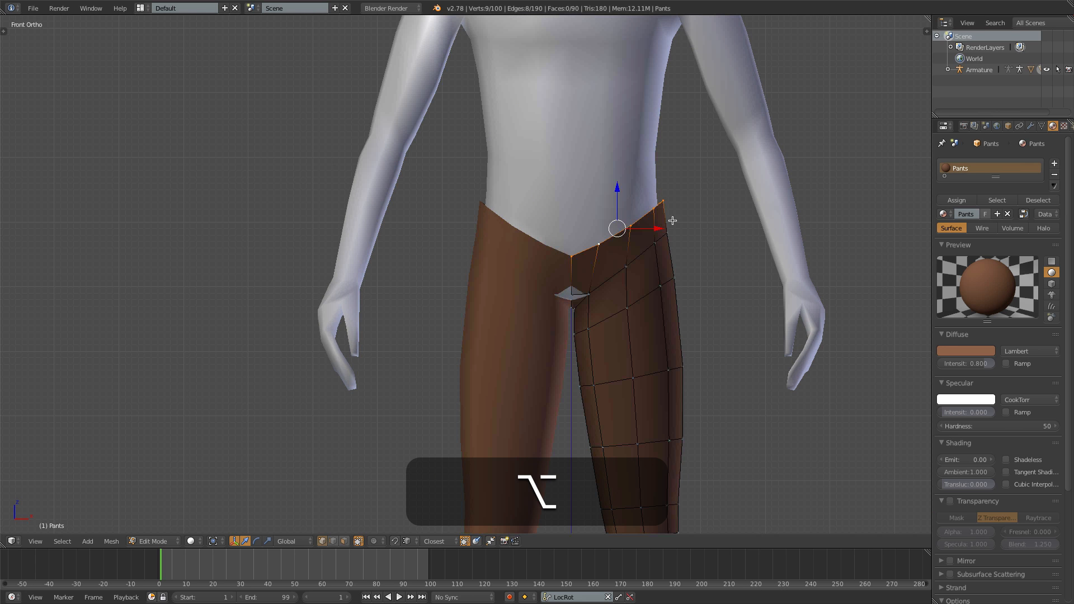
pyautogui.press('s')
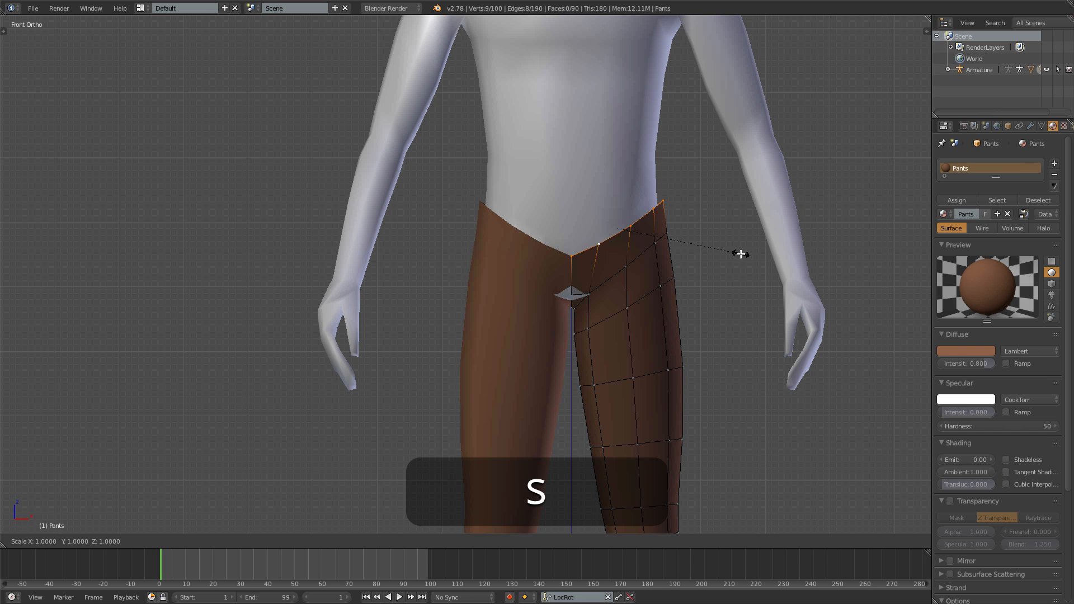
pyautogui.press('z')
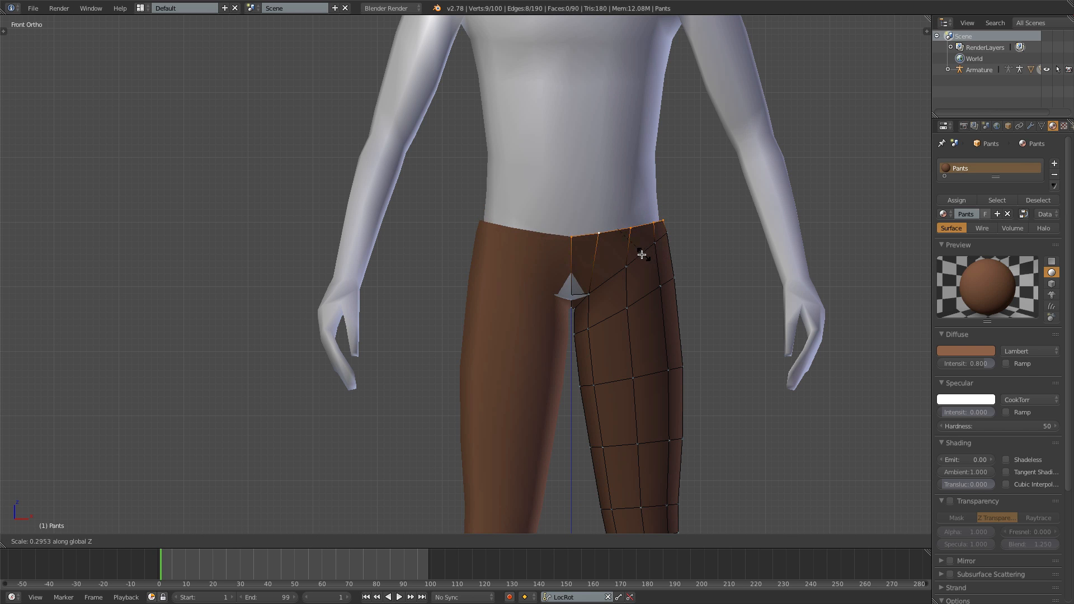
pyautogui.click(624, 255)
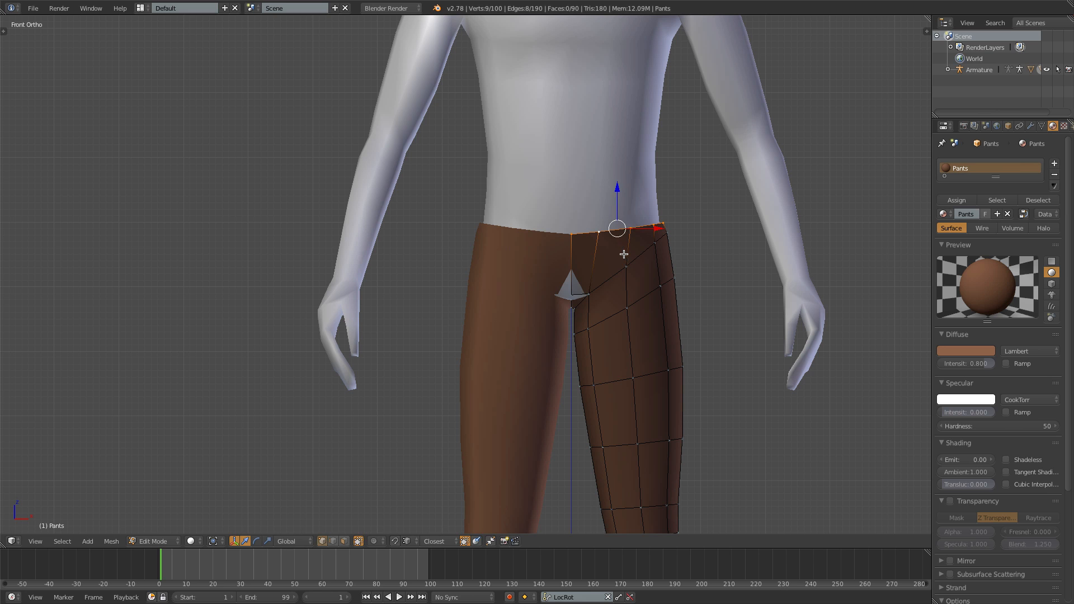
# - Move the front crotch vertices of the pants slightly outward so the body does not poke through
pyautogui.moveTo(624, 252); pyautogui.dragTo(641, 351, button='middle')
pyautogui.rightClick(594, 294)
pyautogui.press('g')
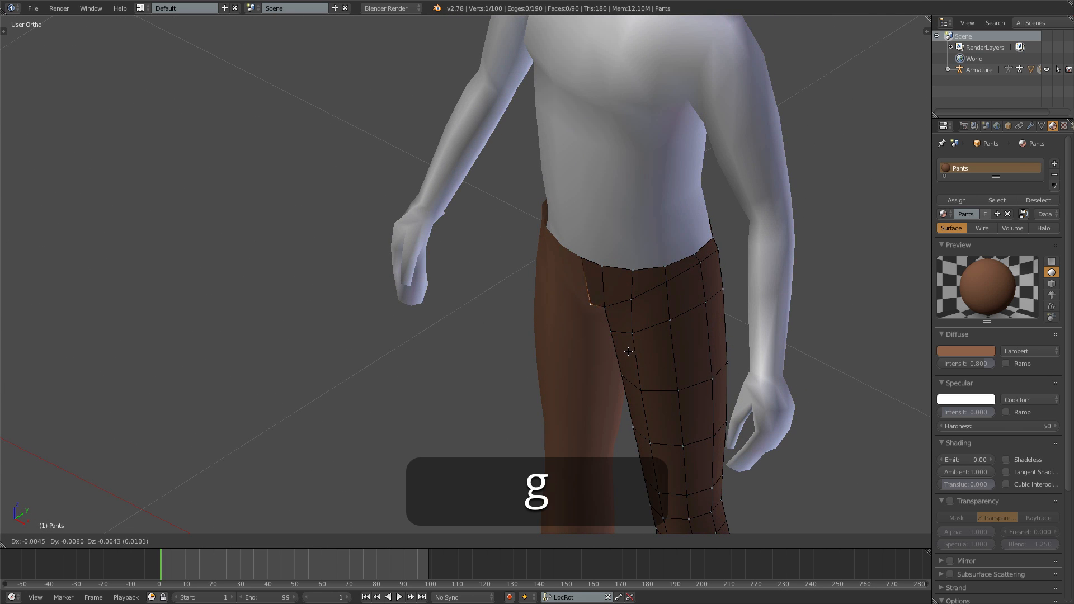
pyautogui.rightClick(627, 353)
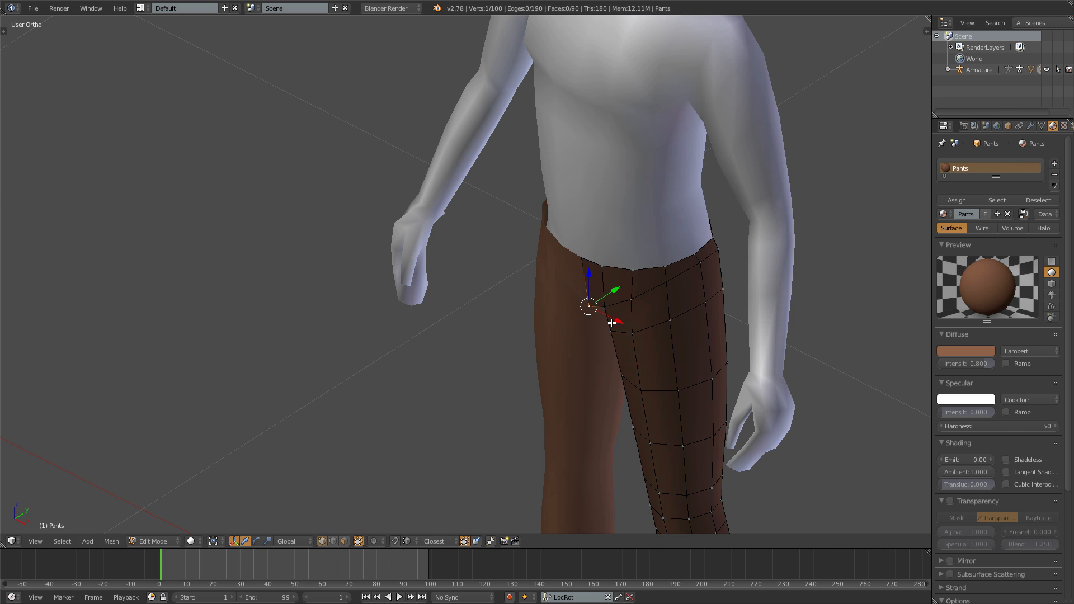
pyautogui.press('g')
pyautogui.rightClick(603, 308)
# - Move the vertices at the back of the crotch outward to cover the body mesh poking through the pants
pyautogui.moveTo(591, 315); pyautogui.dragTo(349, 328, button='middle')
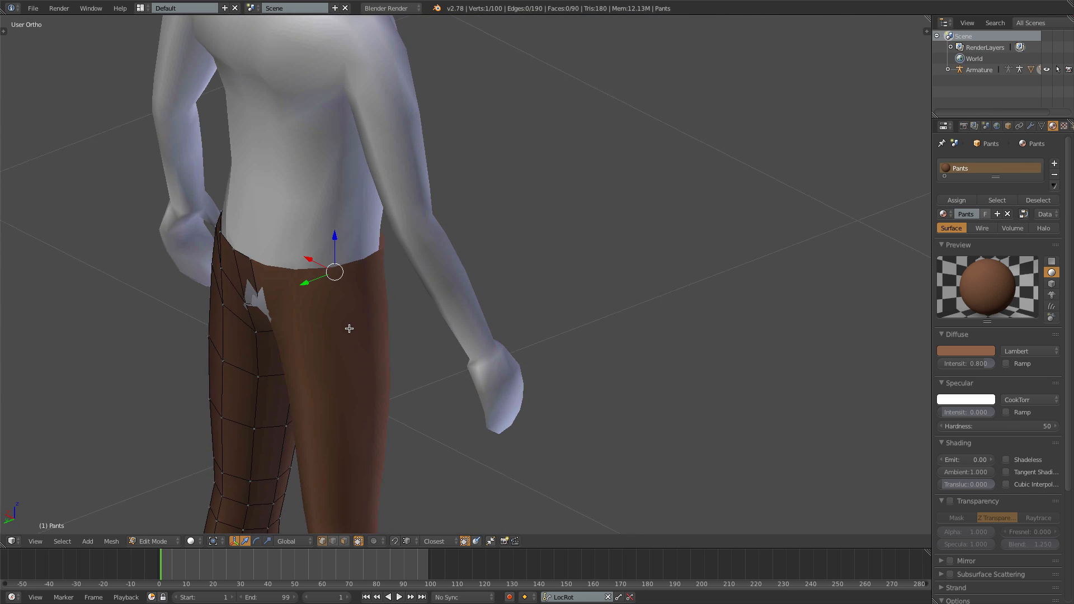
pyautogui.rightClick(246, 302)
pyautogui.press('g')
pyautogui.rightClick(258, 302)
pyautogui.press('g')
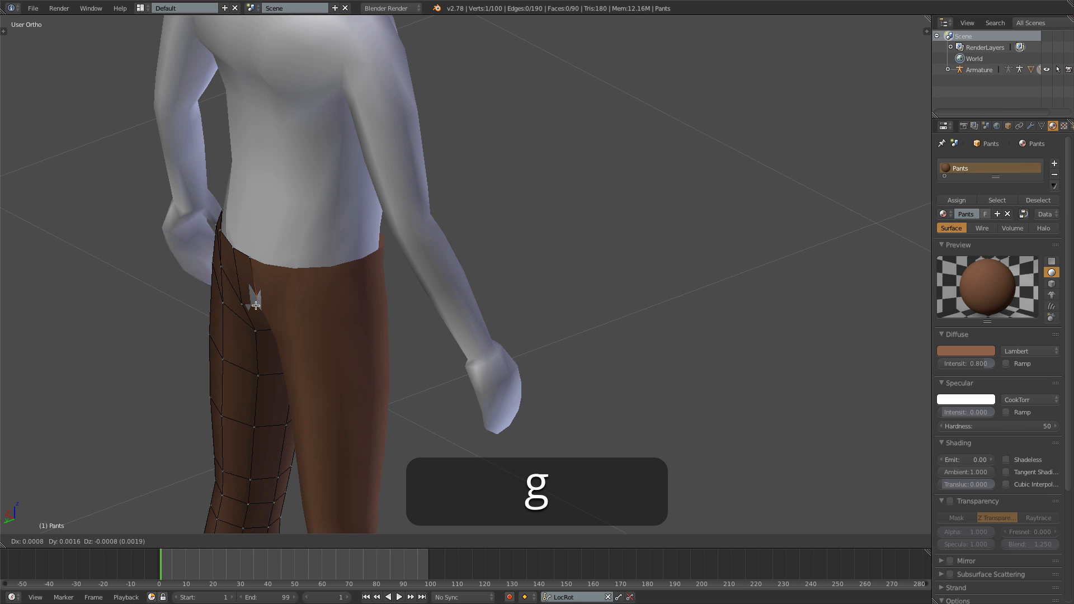
pyautogui.rightClick(252, 304)
pyautogui.moveTo(253, 304); pyautogui.dragTo(386, 386, button='middle')
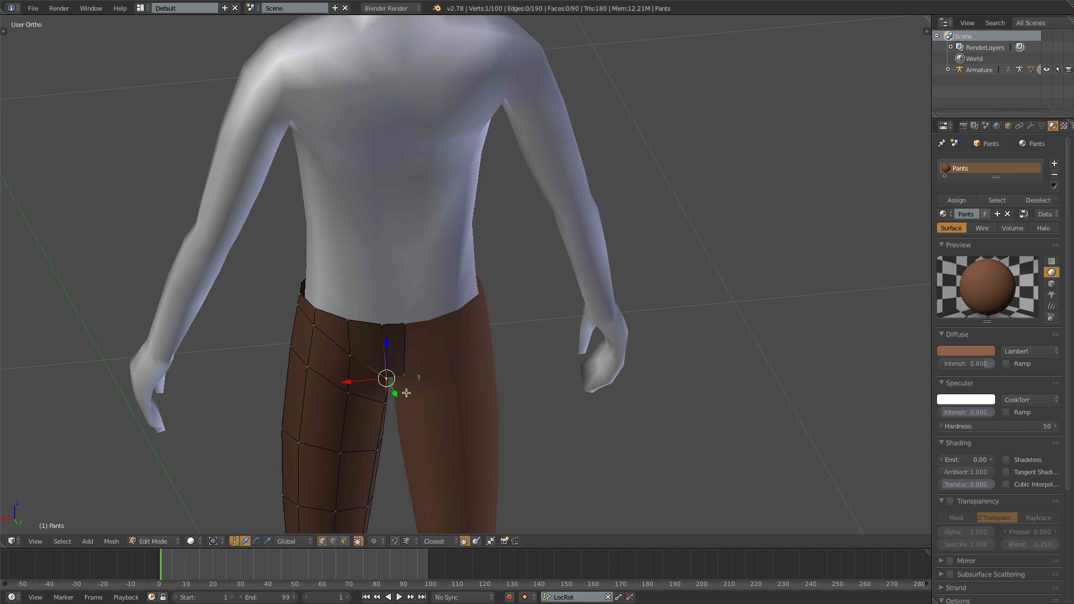
pyautogui.press('g')
pyautogui.rightClick(407, 398)
# - Extrude the waist edge loop in place, scale it inward to about 0.73 to close the waistband gap, and leave Edit Mode
pyautogui.moveTo(269, 352); pyautogui.dragTo(581, 320, button='middle')
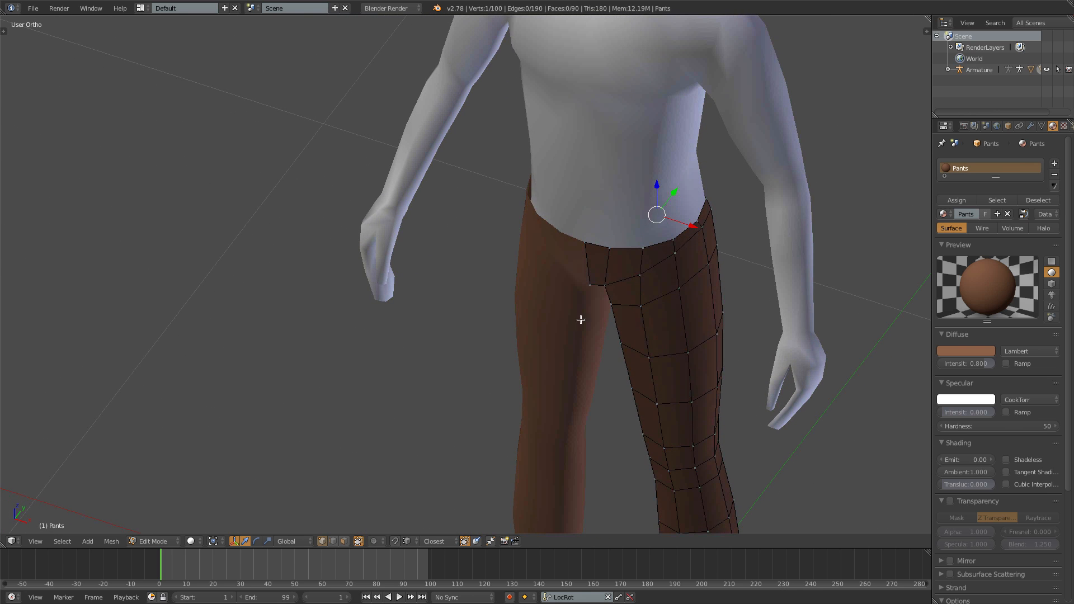
pyautogui.keyDown('alt'); pyautogui.rightClick(626, 247); pyautogui.keyUp('alt')
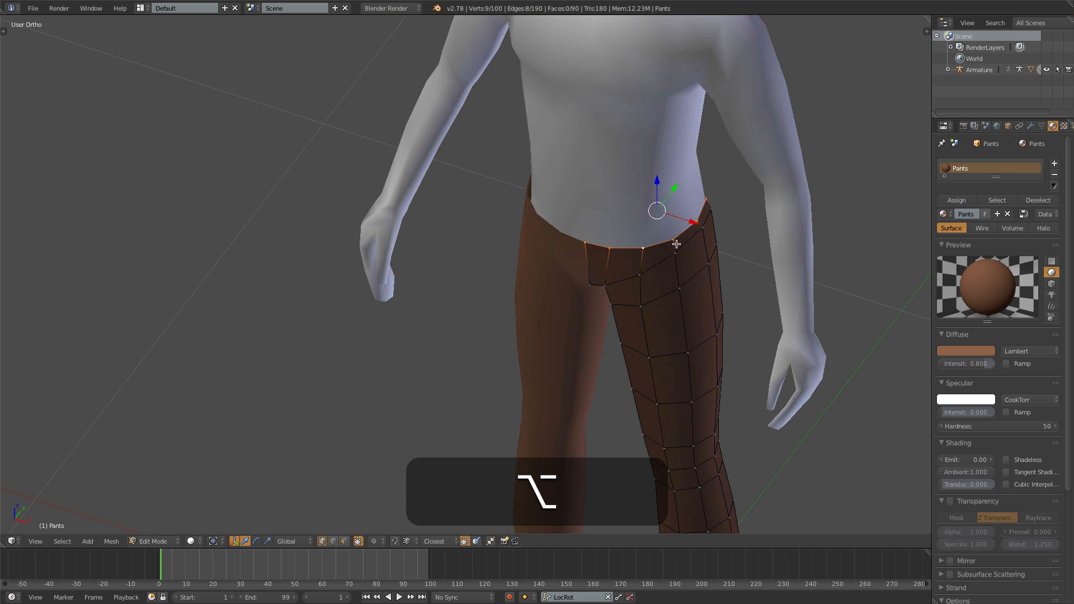
pyautogui.press('e')
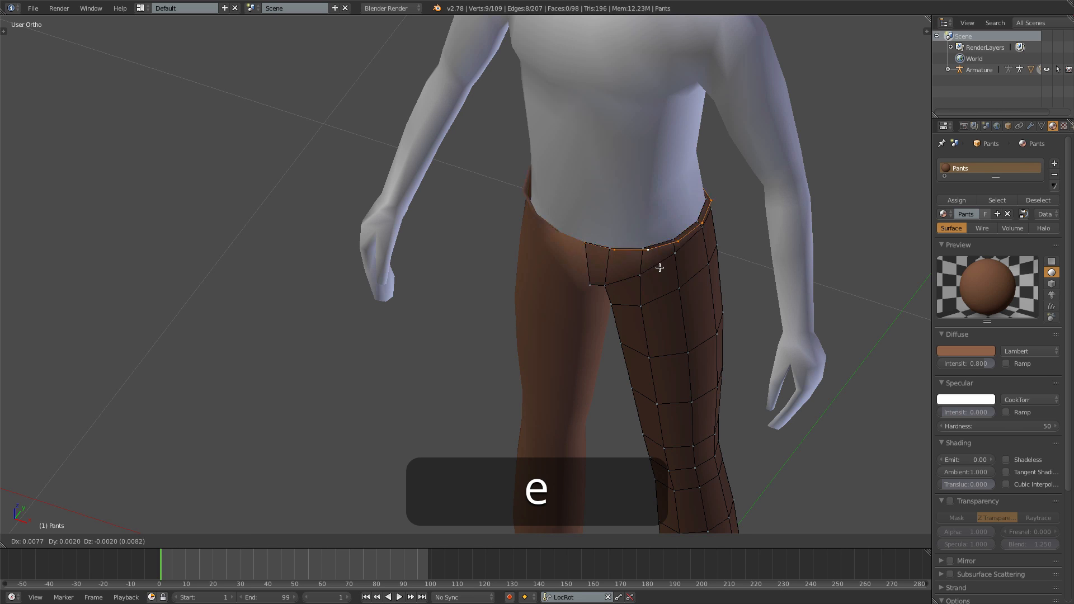
pyautogui.rightClick(669, 284)
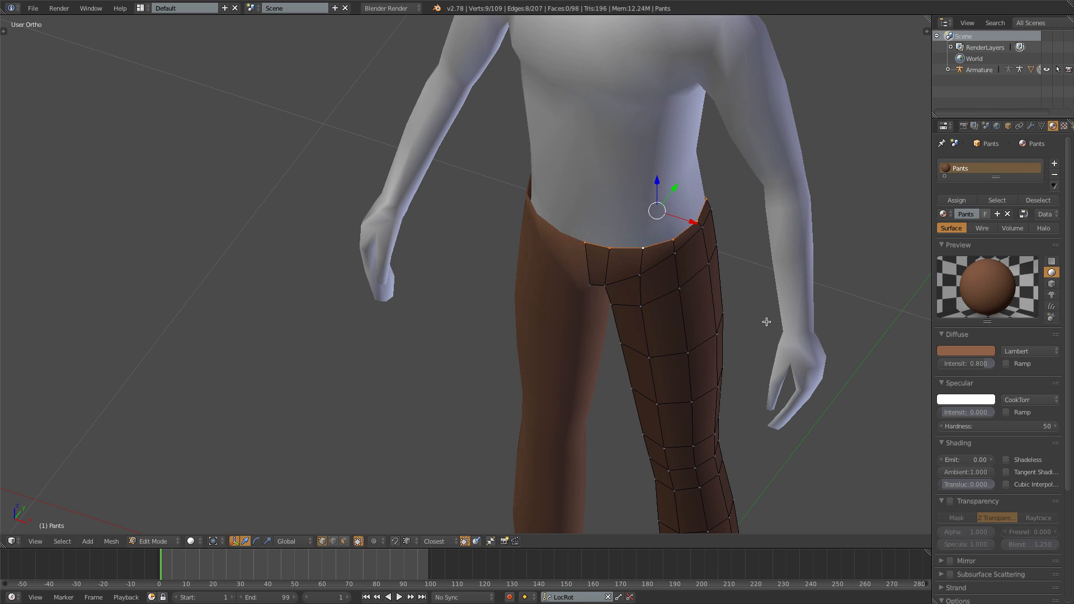
pyautogui.press('s')
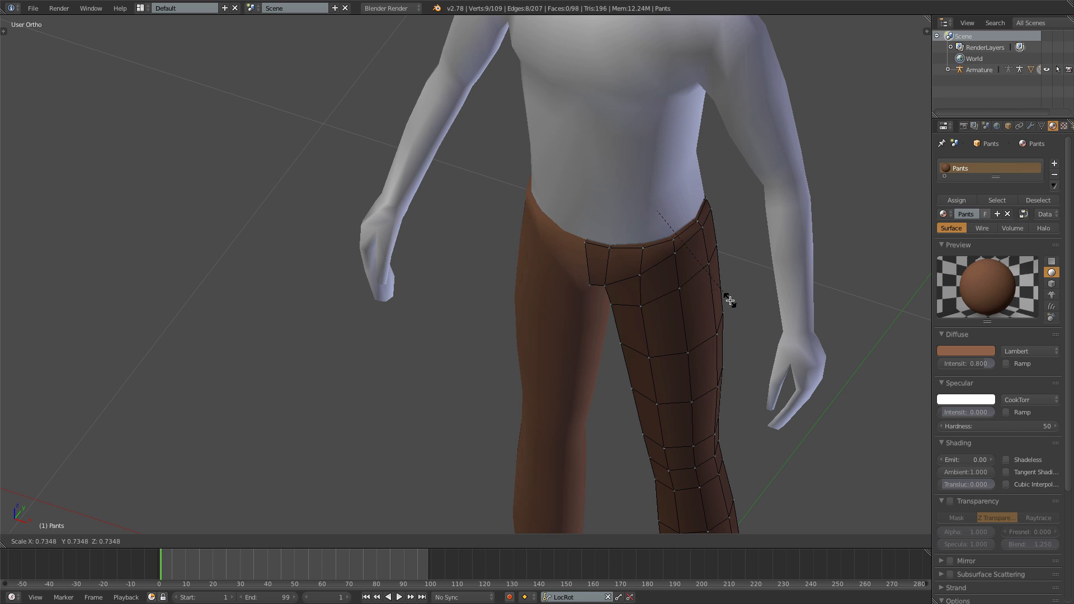
pyautogui.click(731, 301)
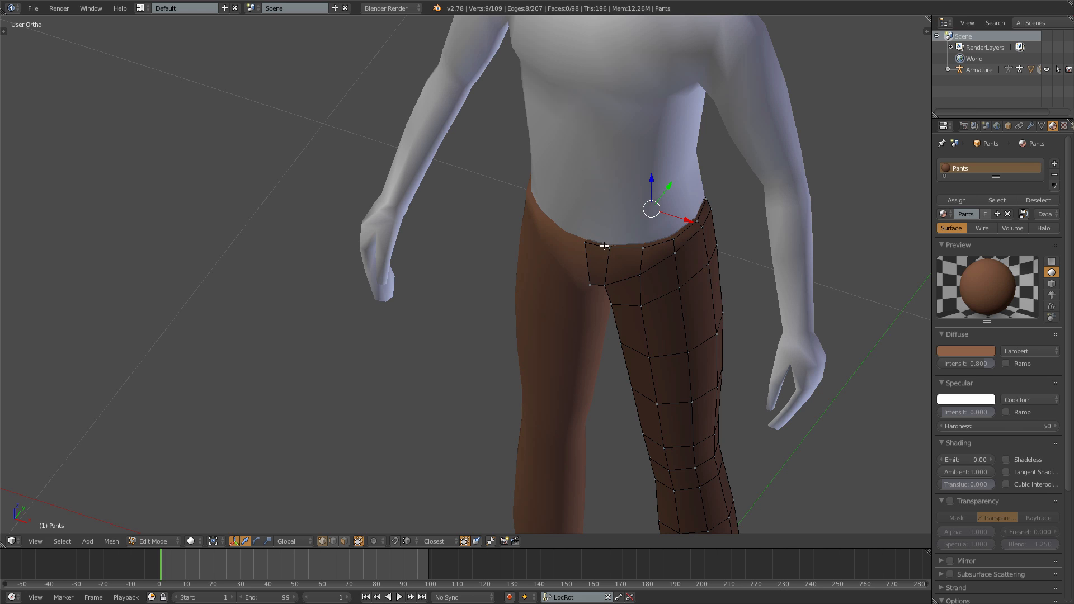
pyautogui.moveTo(688, 292); pyautogui.dragTo(583, 347, button='middle')
pyautogui.scroll(-4, 413, 314)
pyautogui.press('Tab')
# - Check the pants on the body from the front, selecting the body mesh and reselecting the Pants object
pyautogui.scroll(3, 317, 274)
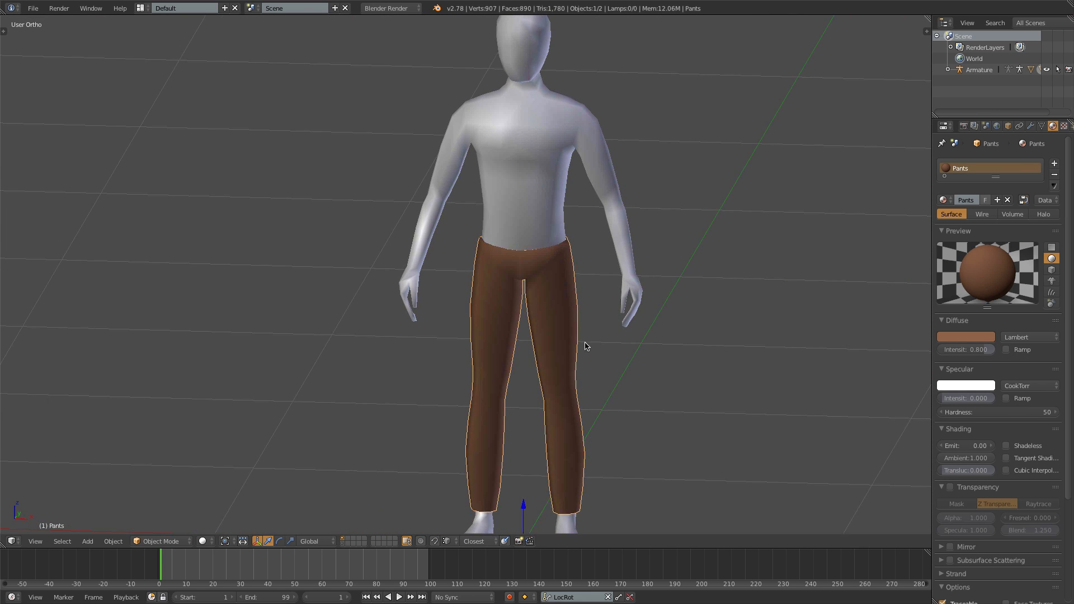
pyautogui.press('KP_1')
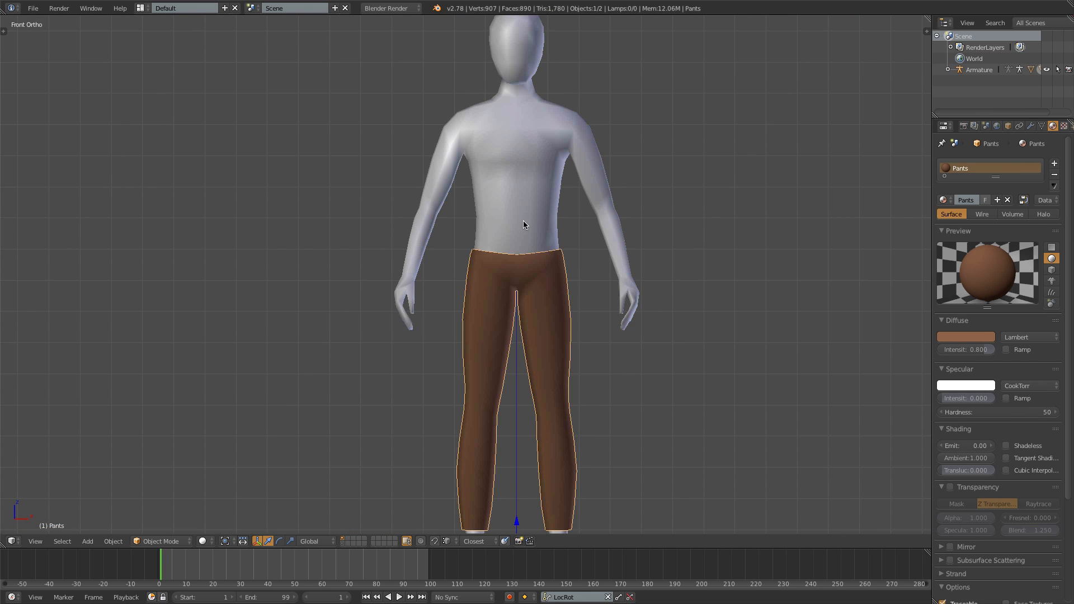
pyautogui.rightClick(524, 200)
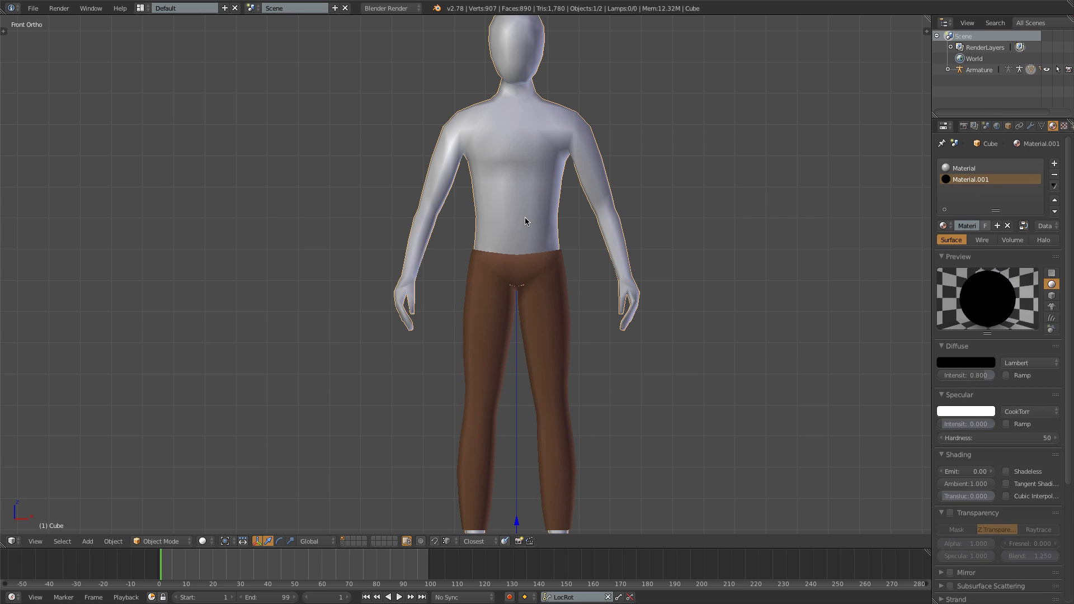
pyautogui.rightClick(544, 306)
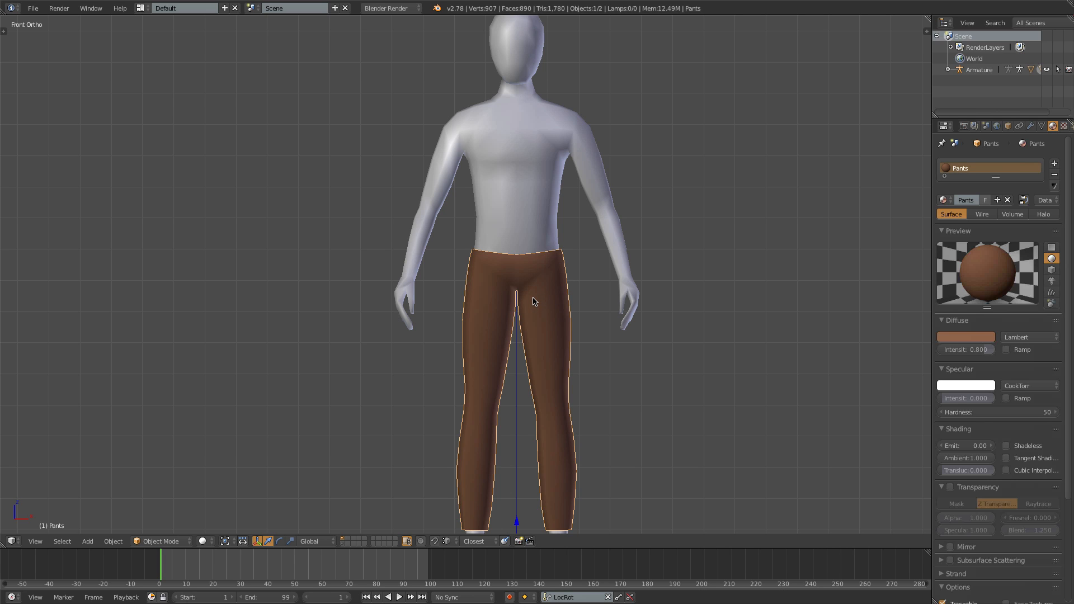
# - Move the Pants object to the second layer, then open the body mesh in Edit Mode
pyautogui.press('m')
pyautogui.click(630, 319)
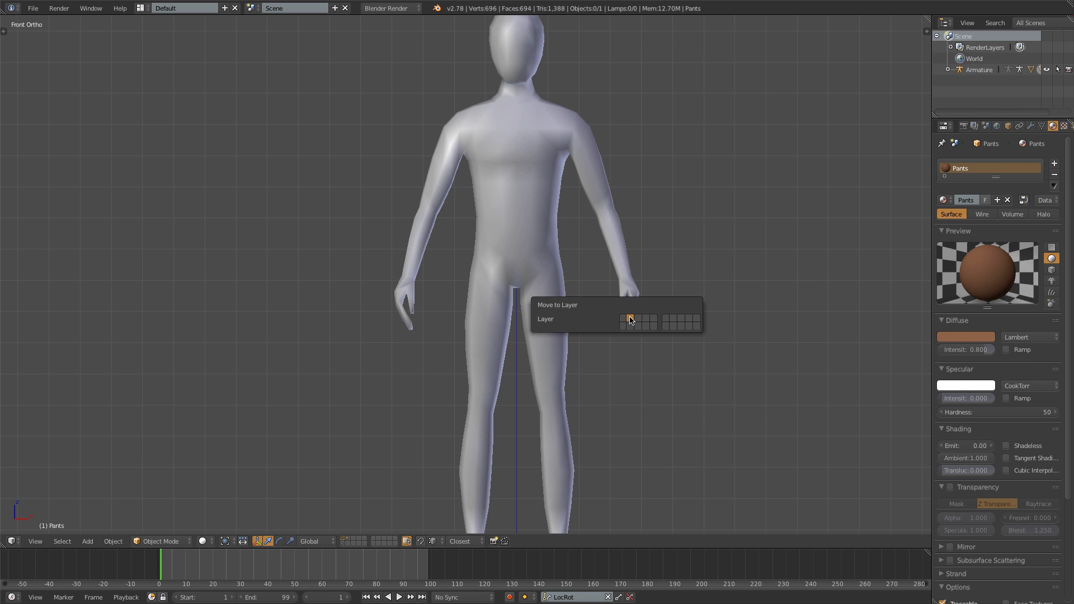
pyautogui.rightClick(514, 252)
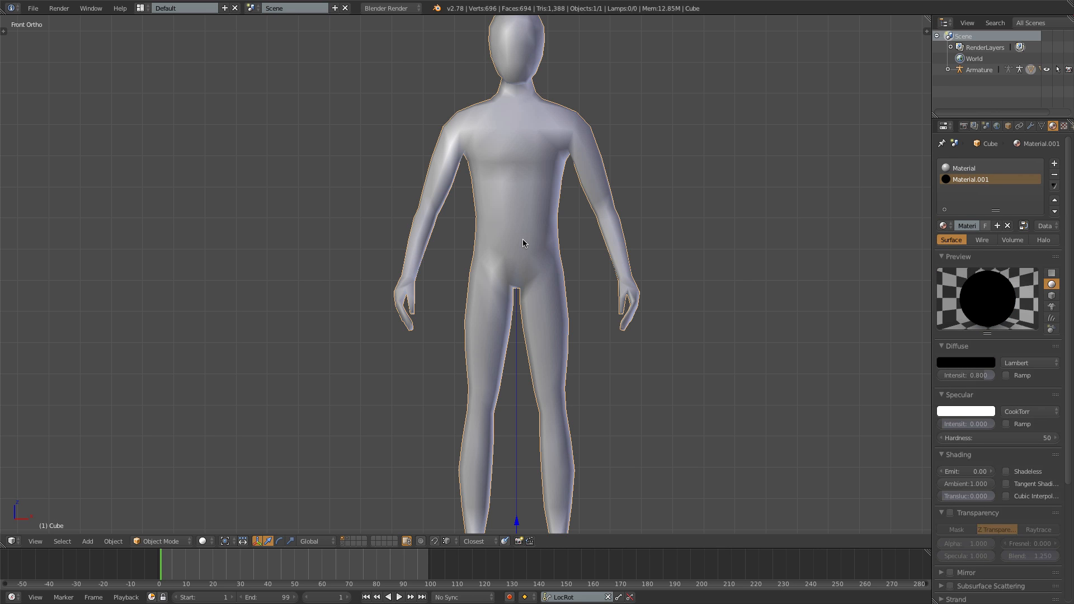
pyautogui.press('Tab')
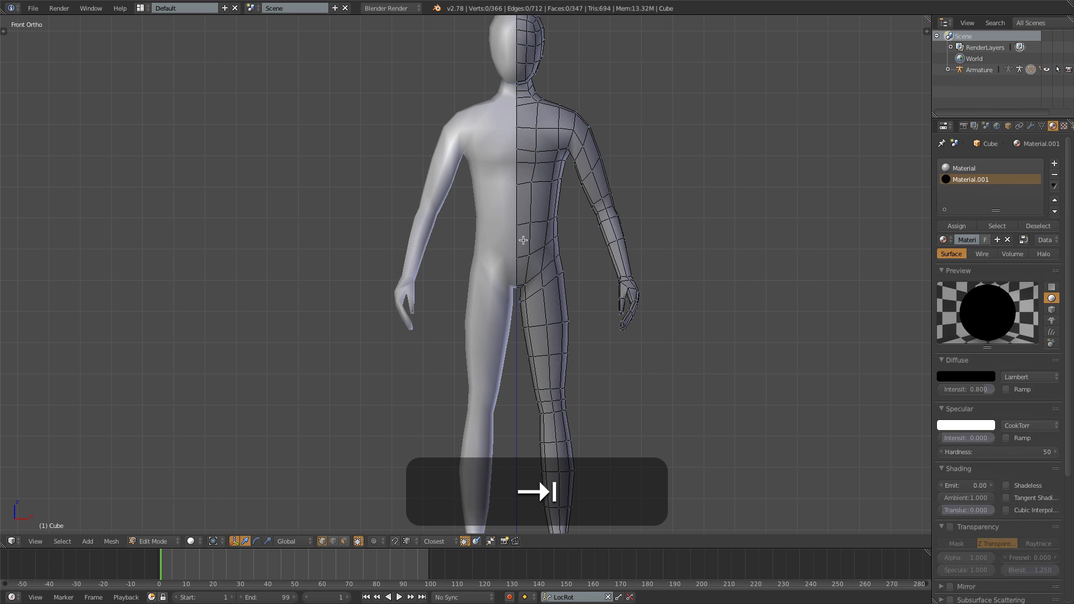
# - In wireframe, circle-select the faces of the torso and arm from the base of the neck to the hips and wrist
pyautogui.press('z')
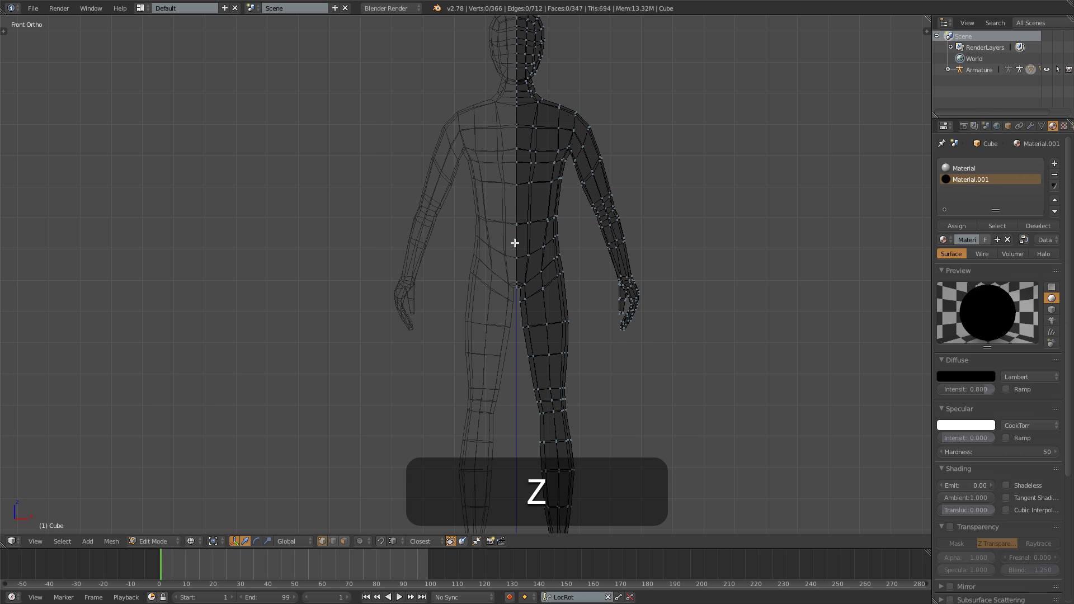
pyautogui.press('c')
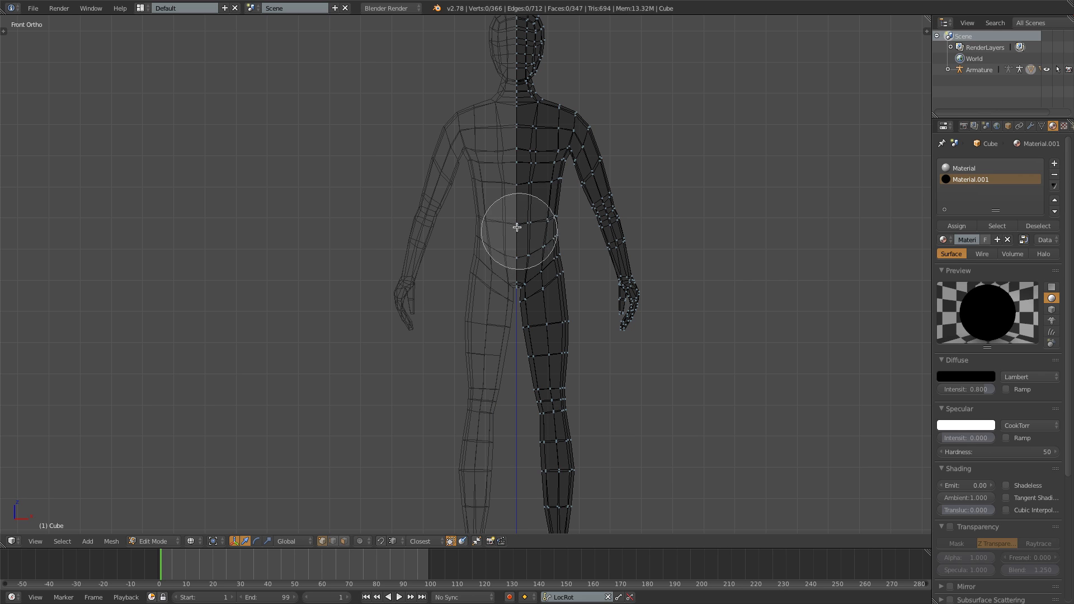
pyautogui.moveTo(497, 135)
pyautogui.mouseDown()
pyautogui.moveTo(554, 132)
pyautogui.moveTo(626, 236)
pyautogui.moveTo(619, 245)
pyautogui.mouseUp()
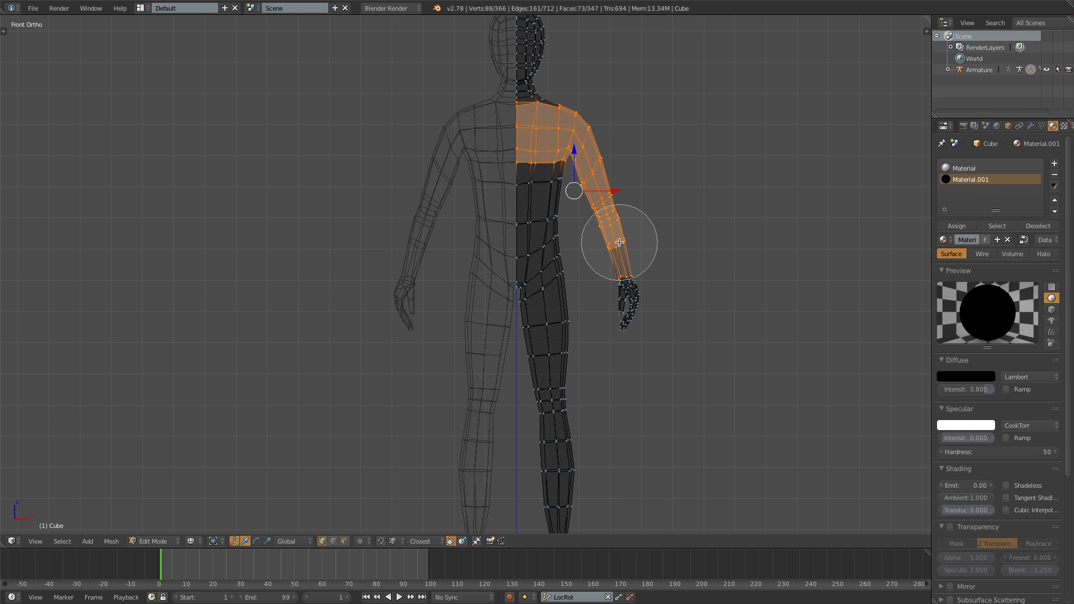
pyautogui.rightClick(627, 239)
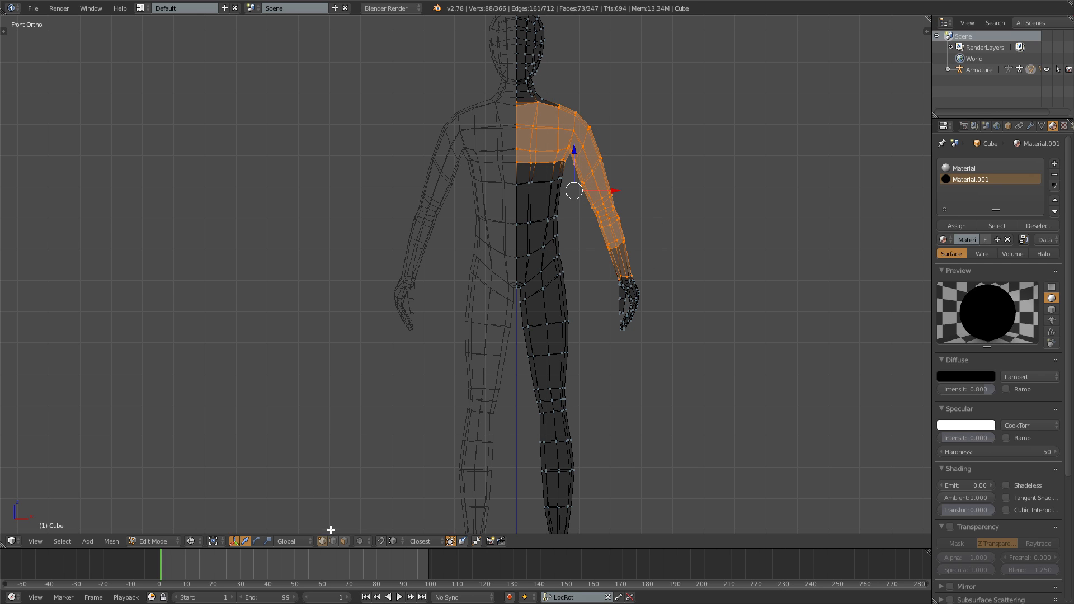
pyautogui.click(345, 541)
pyautogui.press('c')
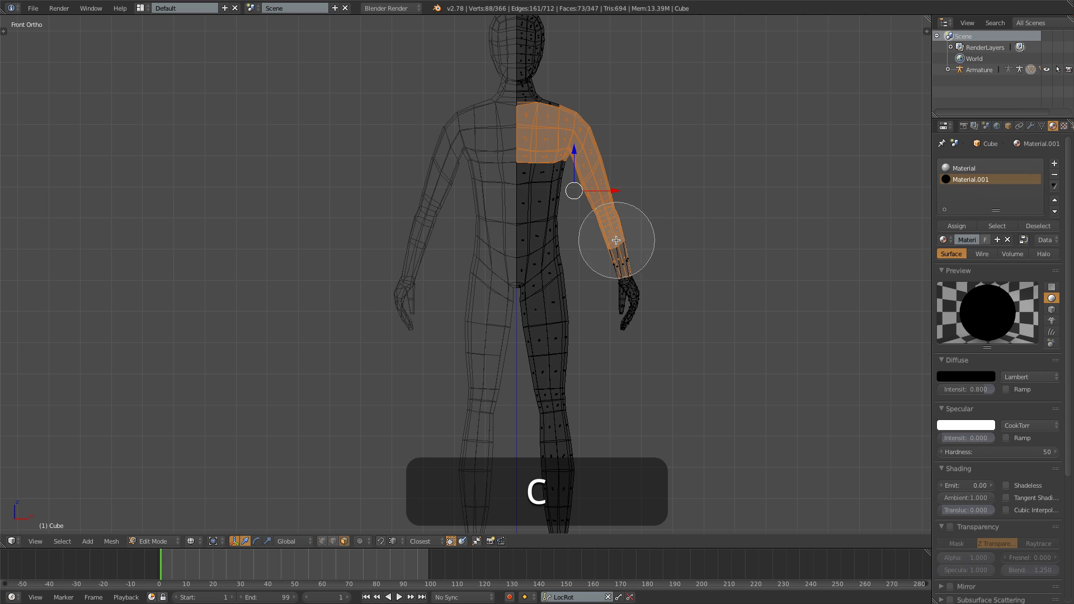
pyautogui.moveTo(616, 228)
pyautogui.mouseDown()
pyautogui.moveTo(559, 163)
pyautogui.moveTo(557, 125)
pyautogui.moveTo(505, 188)
pyautogui.moveTo(501, 240)
pyautogui.moveTo(538, 210)
pyautogui.moveTo(511, 241)
pyautogui.mouseUp()
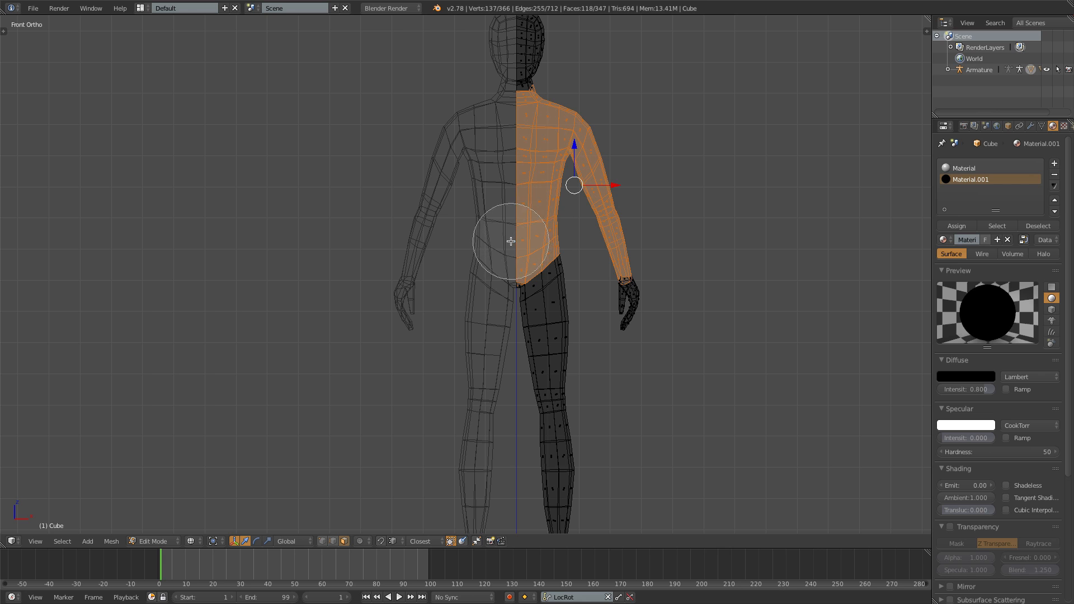
pyautogui.rightClick(531, 125)
# - Return to solid shading and deselect the extra neck faces above the collar line
pyautogui.press('z')
pyautogui.moveTo(667, 180)
pyautogui.keyDown('shift'); pyautogui.mouseDown(button='middle')
pyautogui.moveTo(685, 299)
pyautogui.moveTo(495, 307)
pyautogui.mouseUp(button='middle'); pyautogui.keyUp('shift')
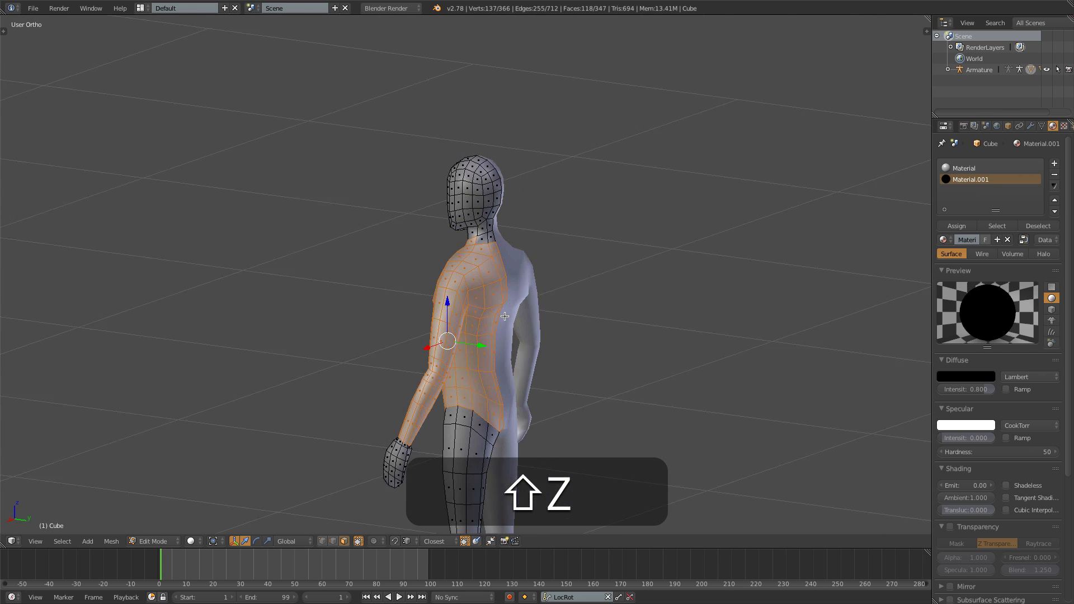
pyautogui.scroll(4, 453, 235)
pyautogui.keyDown('shift'); pyautogui.moveTo(446, 217); pyautogui.dragTo(529, 228, button='middle'); pyautogui.keyUp('shift')
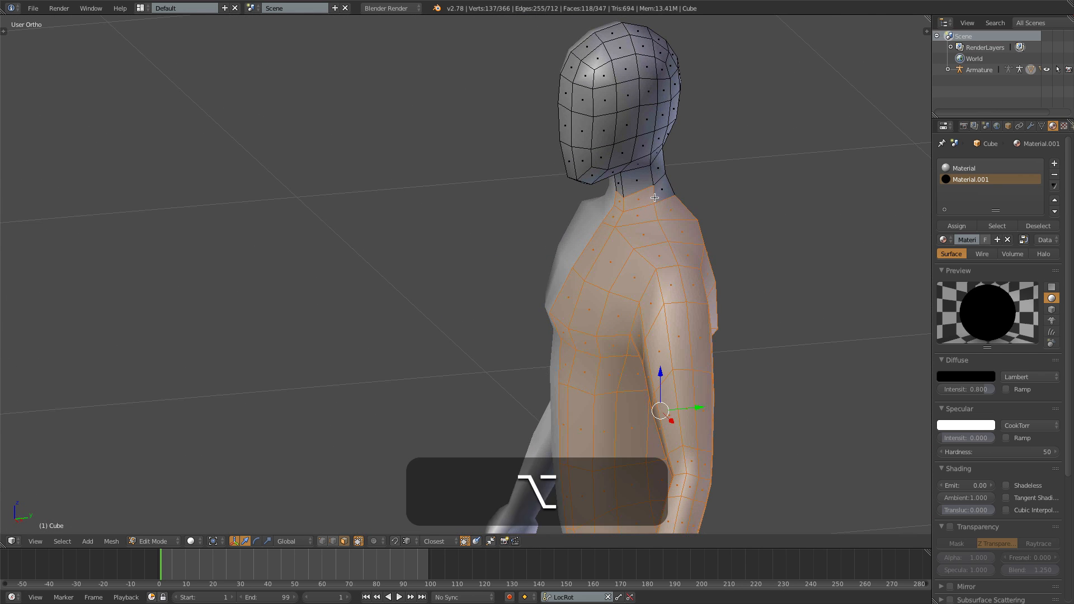
pyautogui.keyDown('alt'); pyautogui.keyDown('shift'); pyautogui.rightClick(654, 197); pyautogui.keyUp('shift'); pyautogui.keyUp('alt')
pyautogui.scroll(-3, 612, 213)
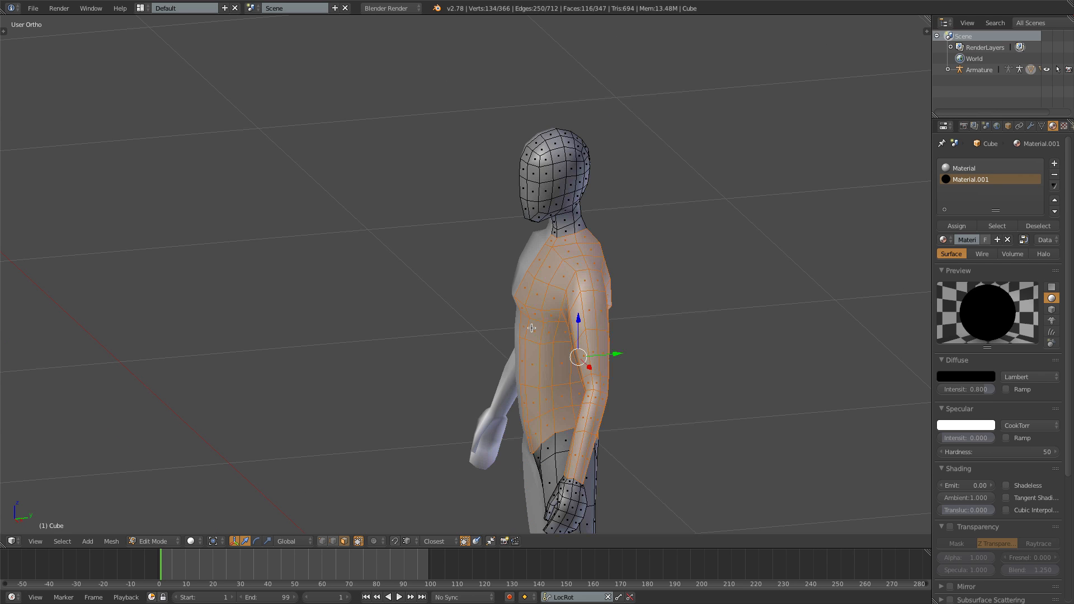
# - Duplicate the selected torso and arm faces in place, separate them into a new object, and leave Edit Mode
pyautogui.moveTo(532, 328); pyautogui.dragTo(512, 418, button='middle')
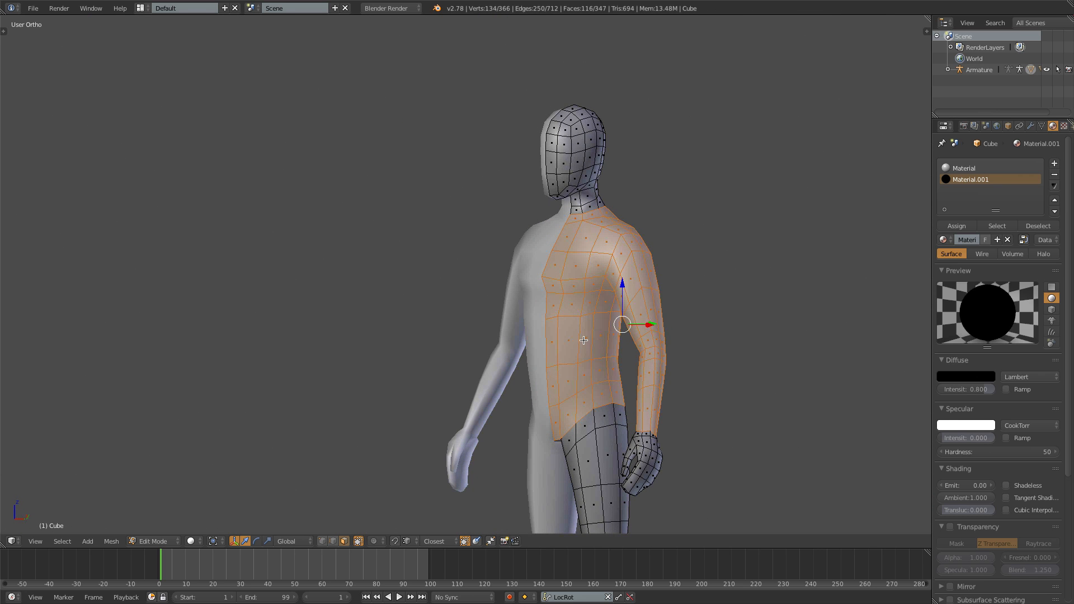
pyautogui.hotkey('shift', 'd')
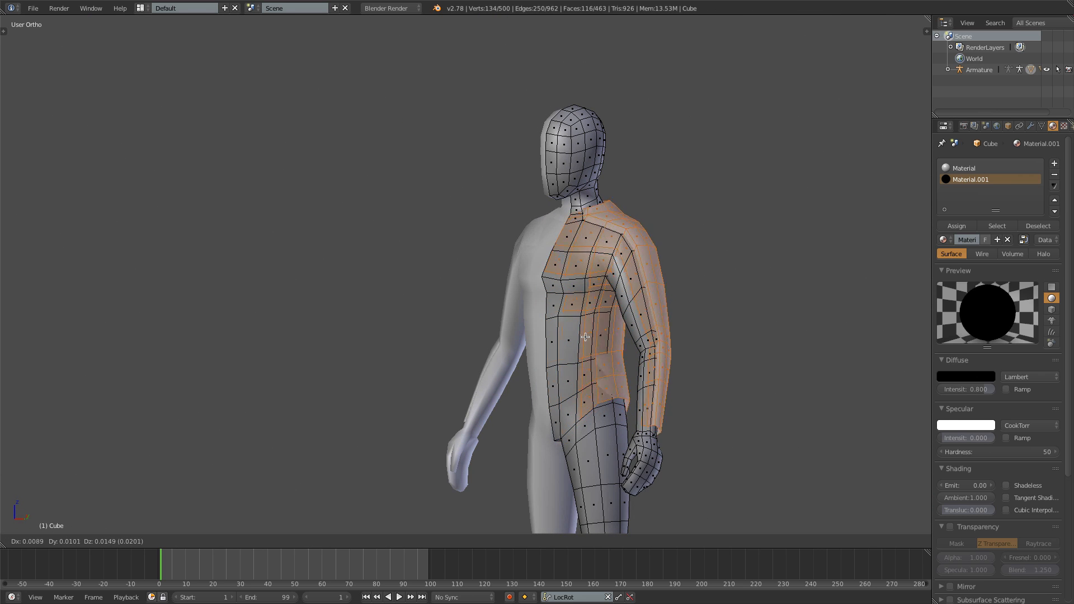
pyautogui.rightClick(584, 337)
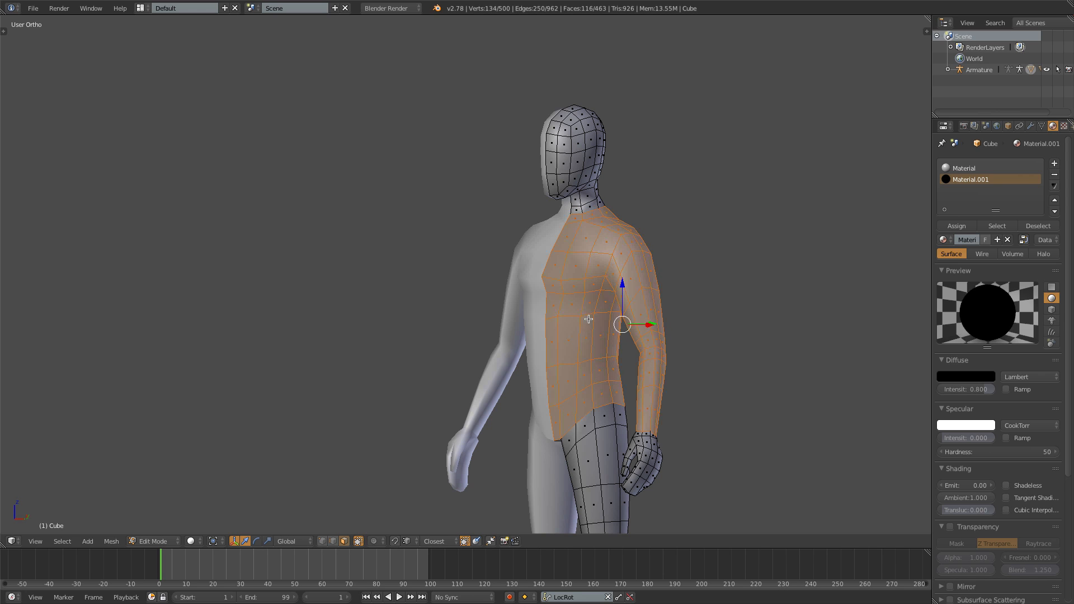
pyautogui.press('p')
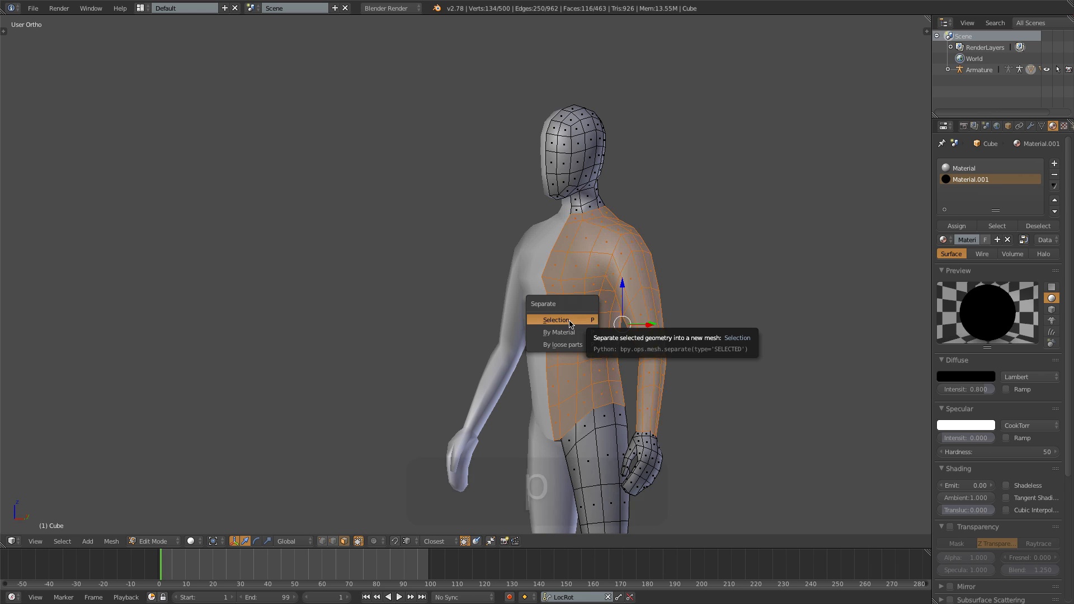
pyautogui.click(569, 321)
pyautogui.press('Tab')
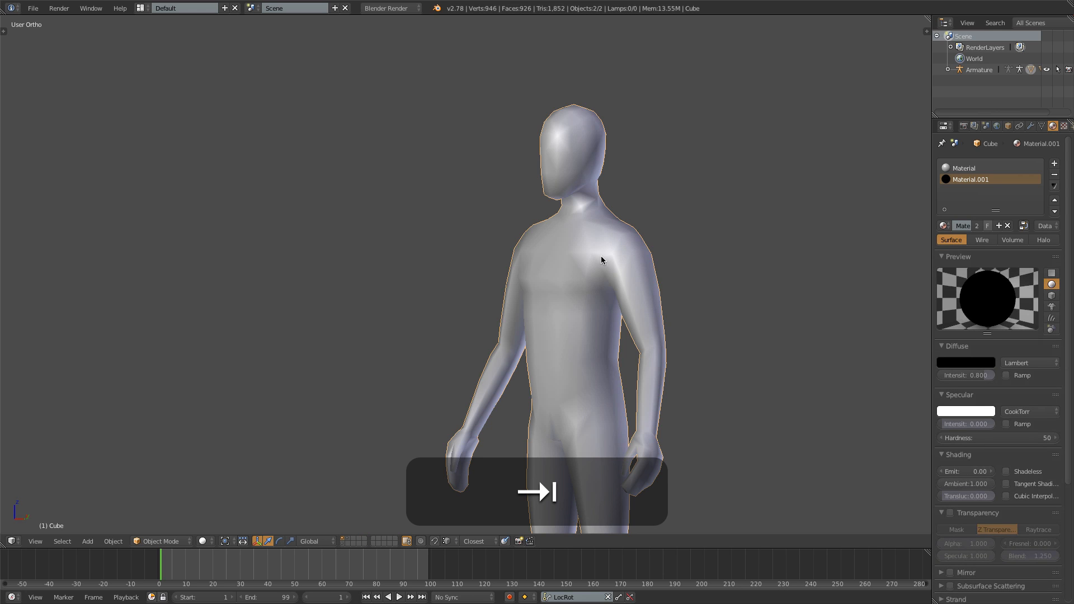
# - Remove the black material slot from the separated torso object and give it its own material named Shirt
pyautogui.rightClick(601, 255)
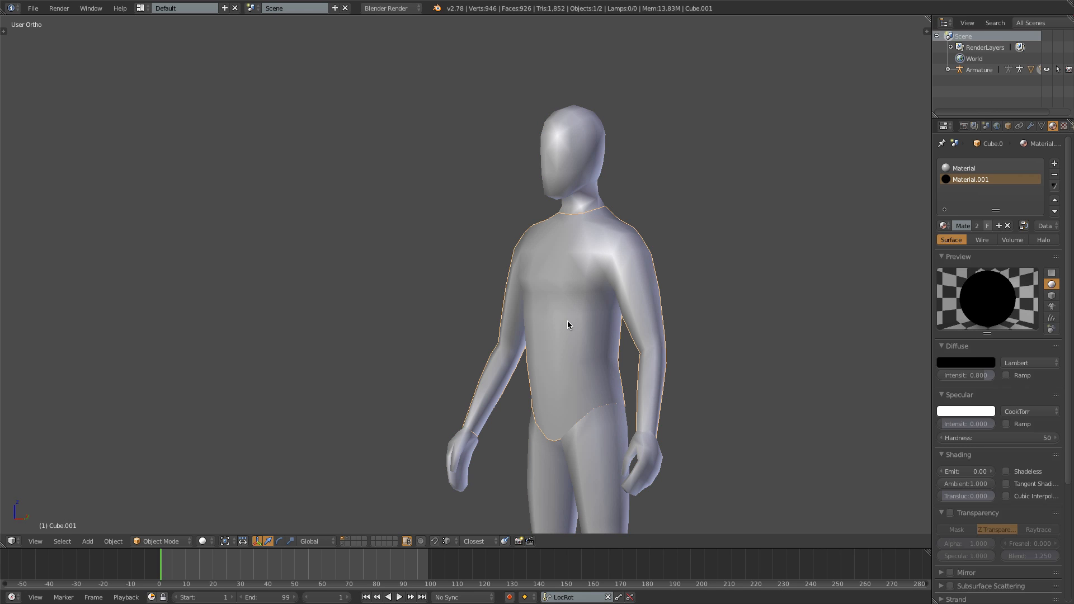
pyautogui.click(1054, 178)
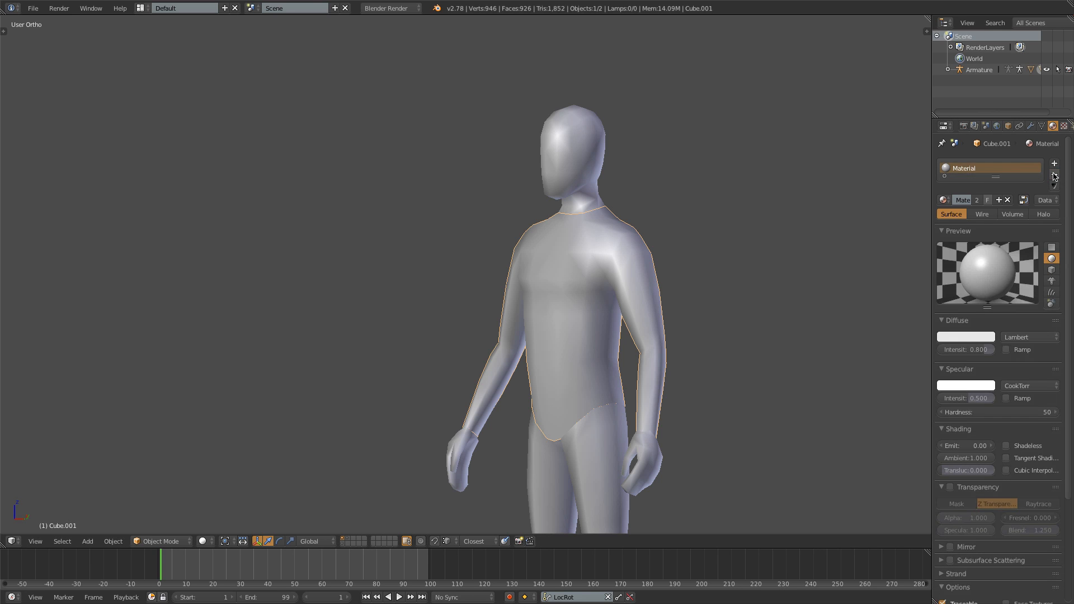
pyautogui.click(1055, 177)
pyautogui.click(992, 201)
pyautogui.click(965, 200)
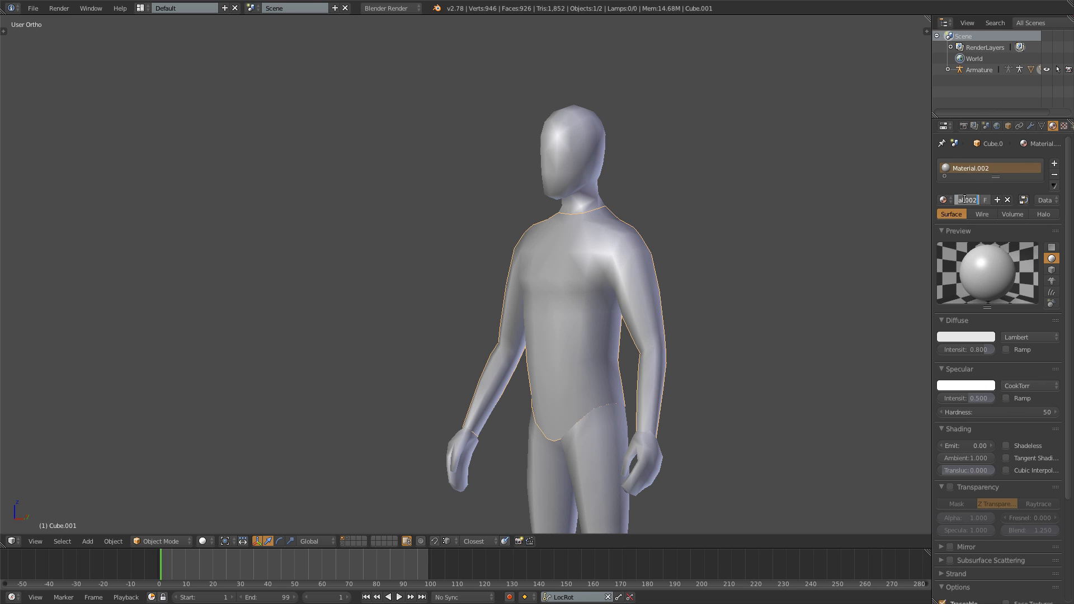
pyautogui.write('Shirt')
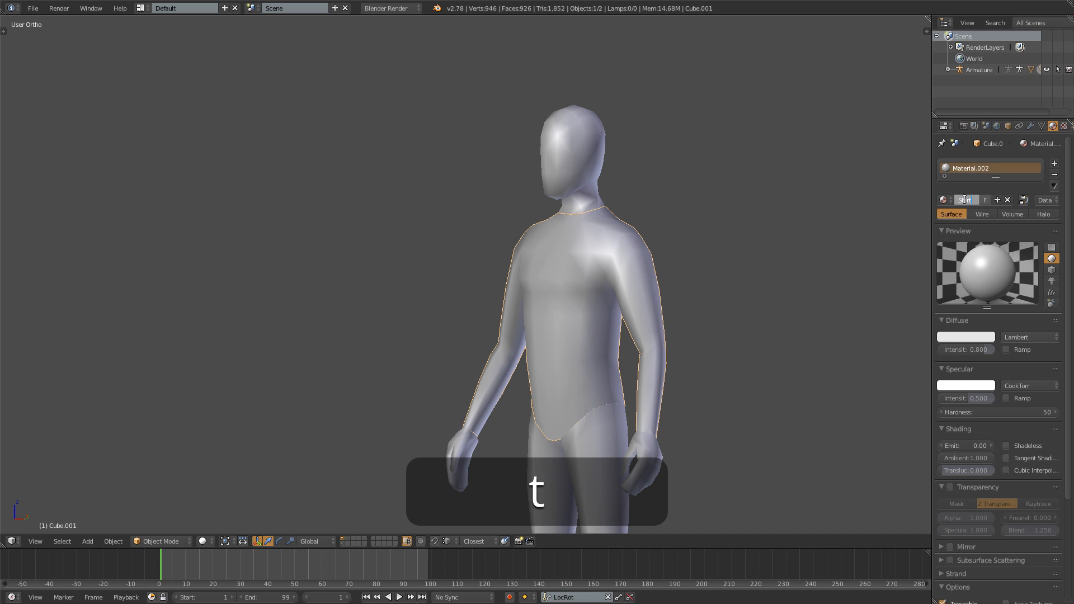
pyautogui.press('Return')
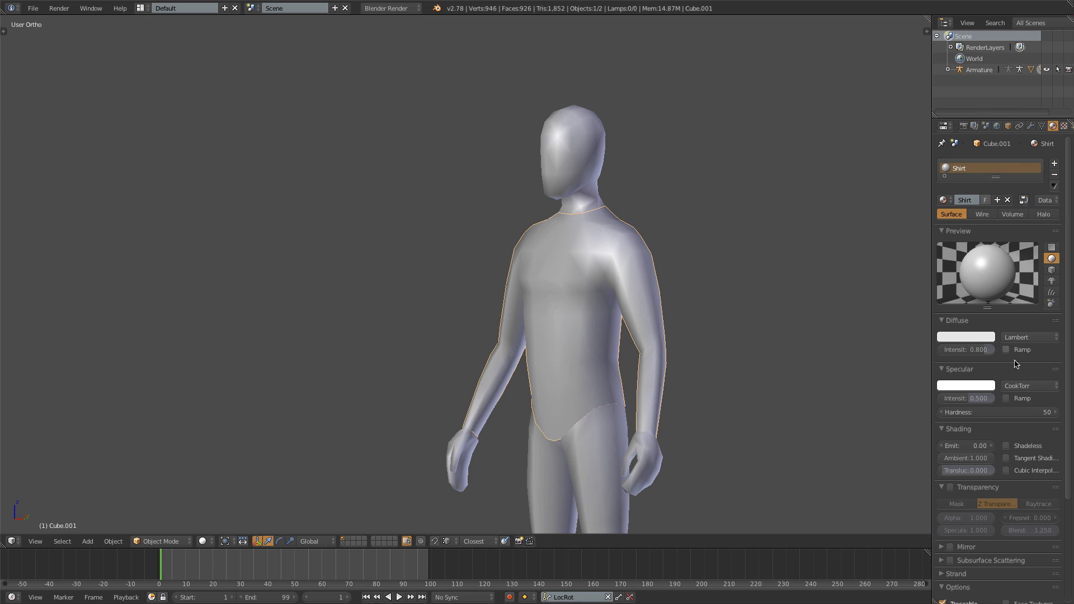
# - Set the Shirt material's specular intensity to 0 and its diffuse color to dark red, about R 0.402, G 0.088, B 0.093
pyautogui.moveTo(977, 404); pyautogui.dragTo(967, 411)
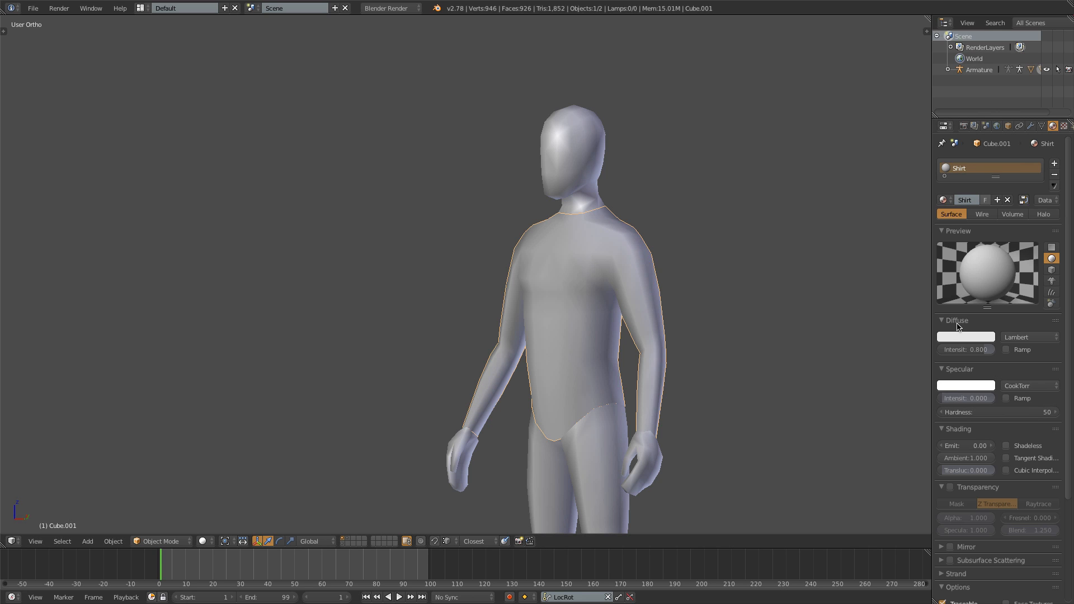
pyautogui.click(968, 338)
pyautogui.click(933, 247)
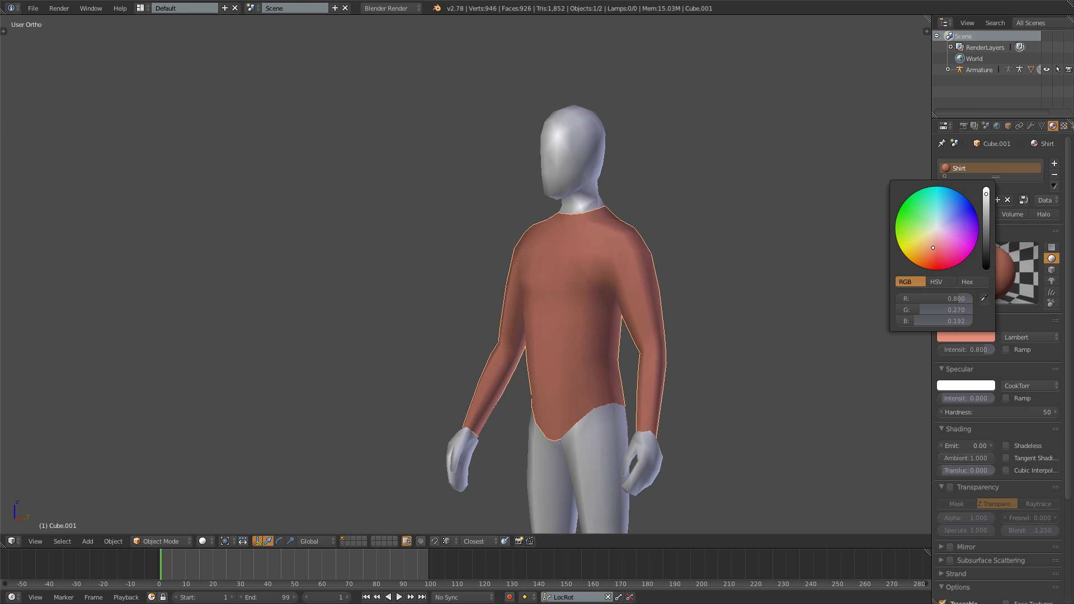
pyautogui.click(986, 217)
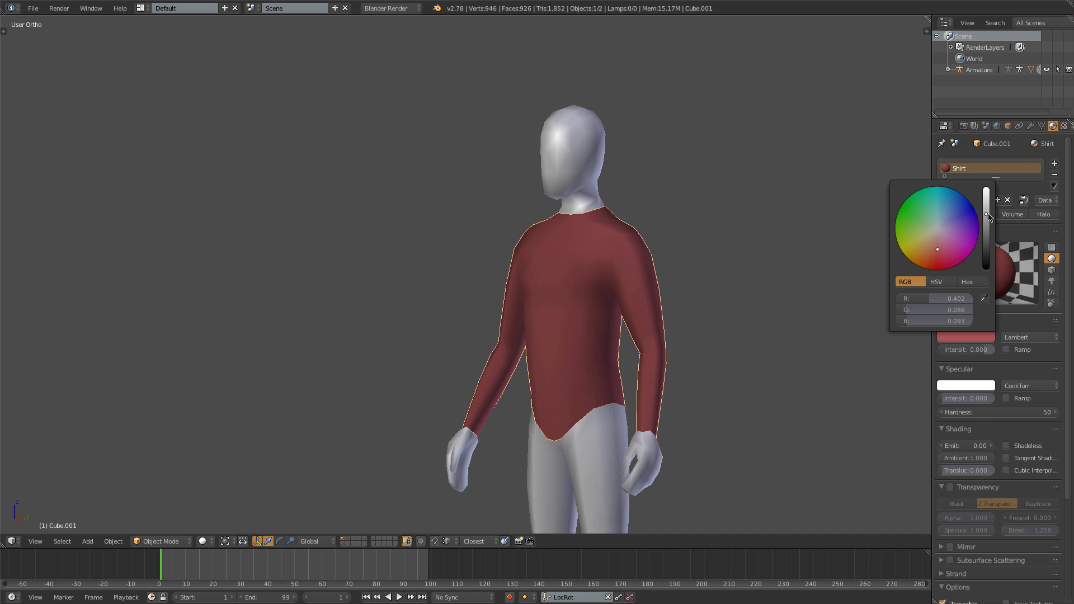
# - Select the whole shirt mesh in Edit Mode and inflate it slightly away from the body with Shrink/Fatten
pyautogui.moveTo(513, 357); pyautogui.dragTo(582, 355, button='middle')
pyautogui.press('1')
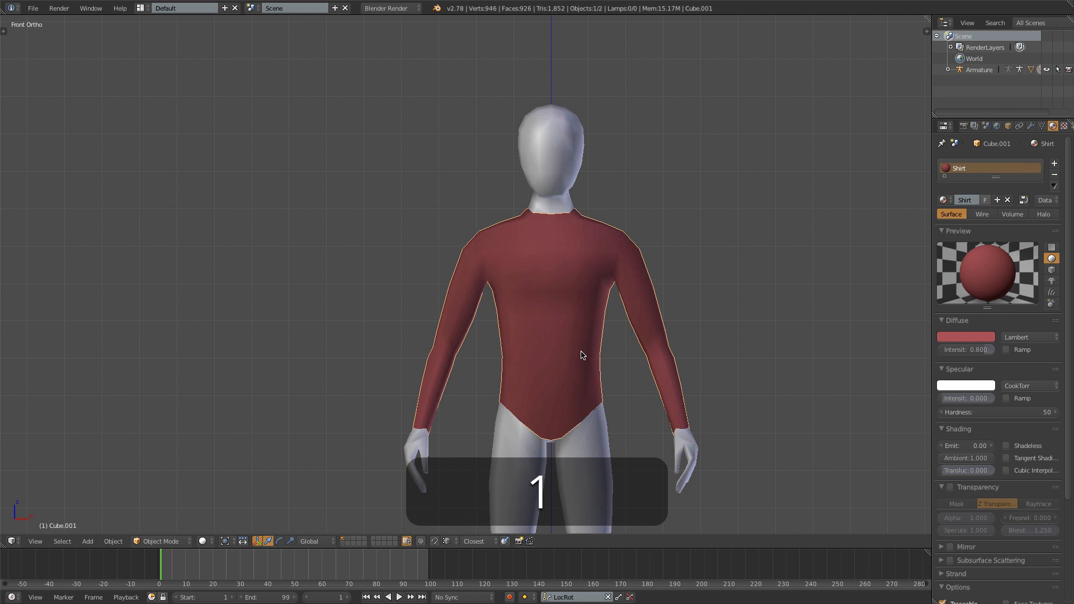
pyautogui.press('Tab')
pyautogui.press('a')
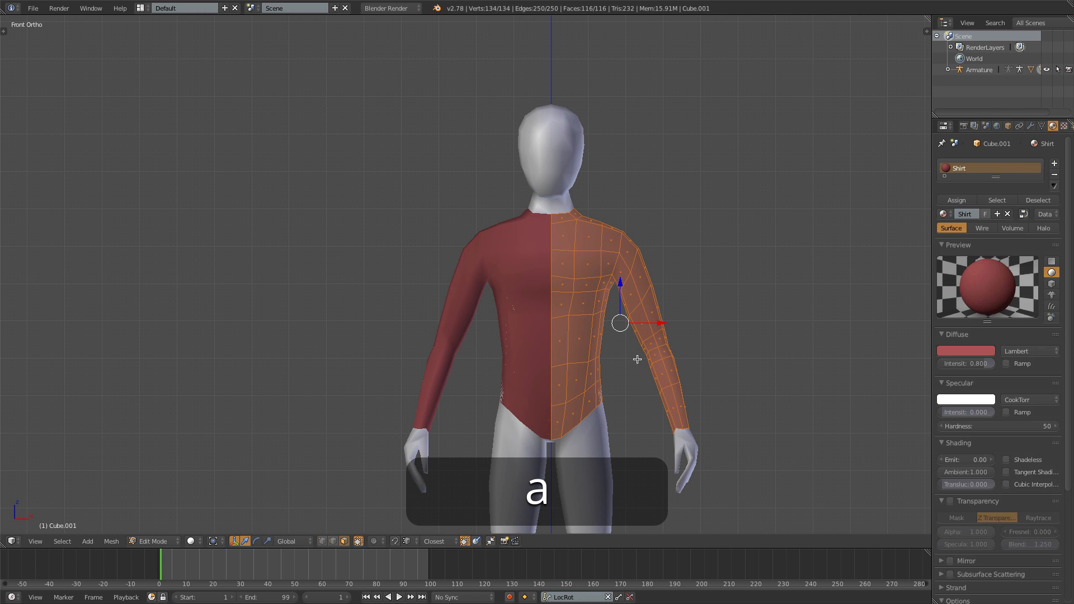
pyautogui.hotkey('alt', 's')
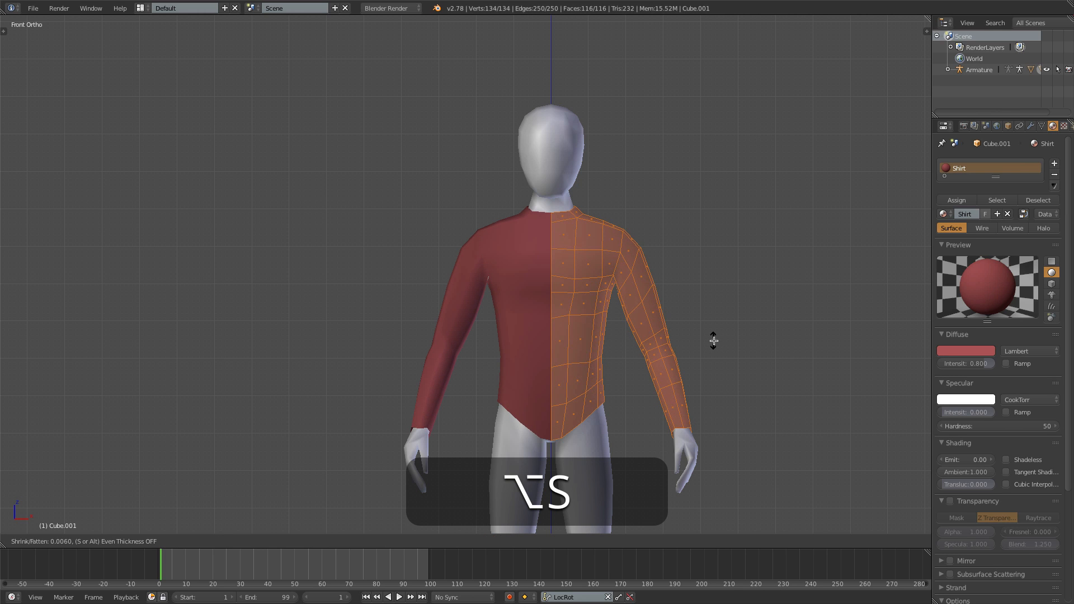
pyautogui.click(716, 341)
# - Smooth the shirt's vertices and inflate the mesh again by about 0.003 with Shrink/Fatten to cover the body
pyautogui.press('w')
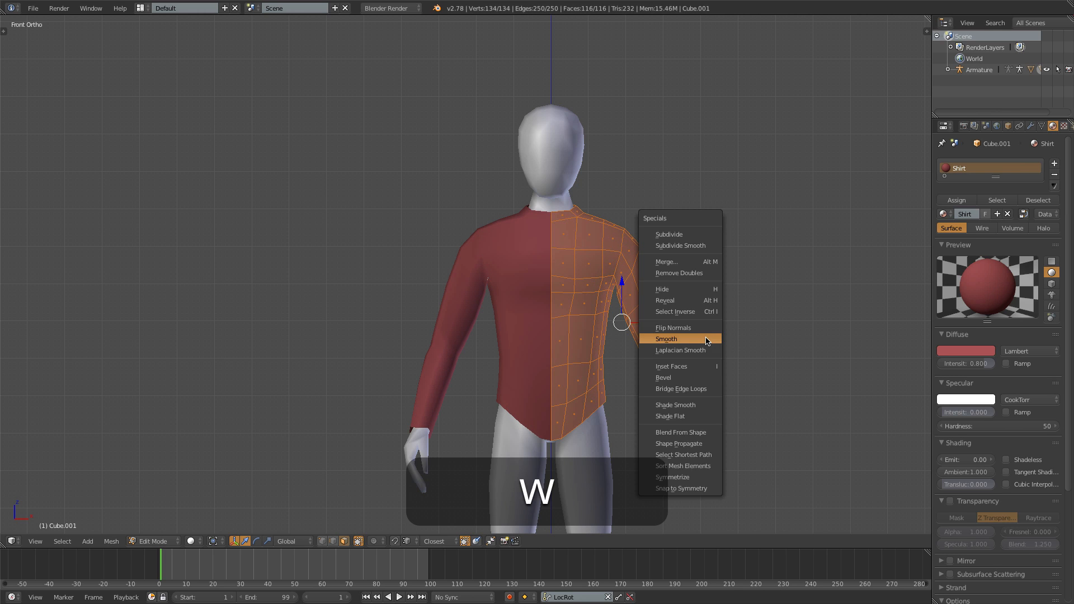
pyautogui.click(705, 337)
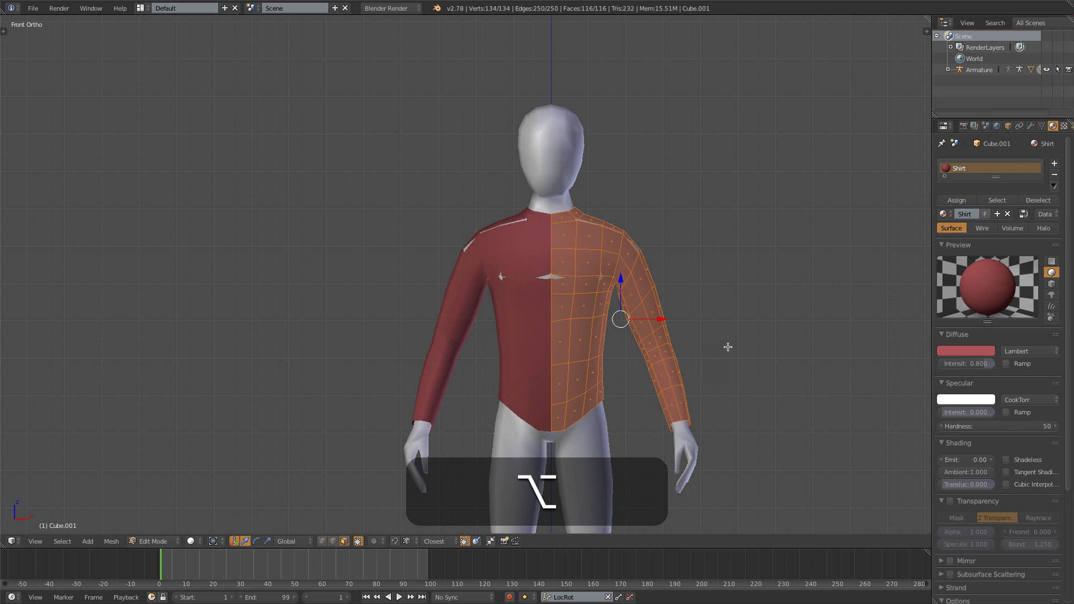
pyautogui.hotkey('alt', 's')
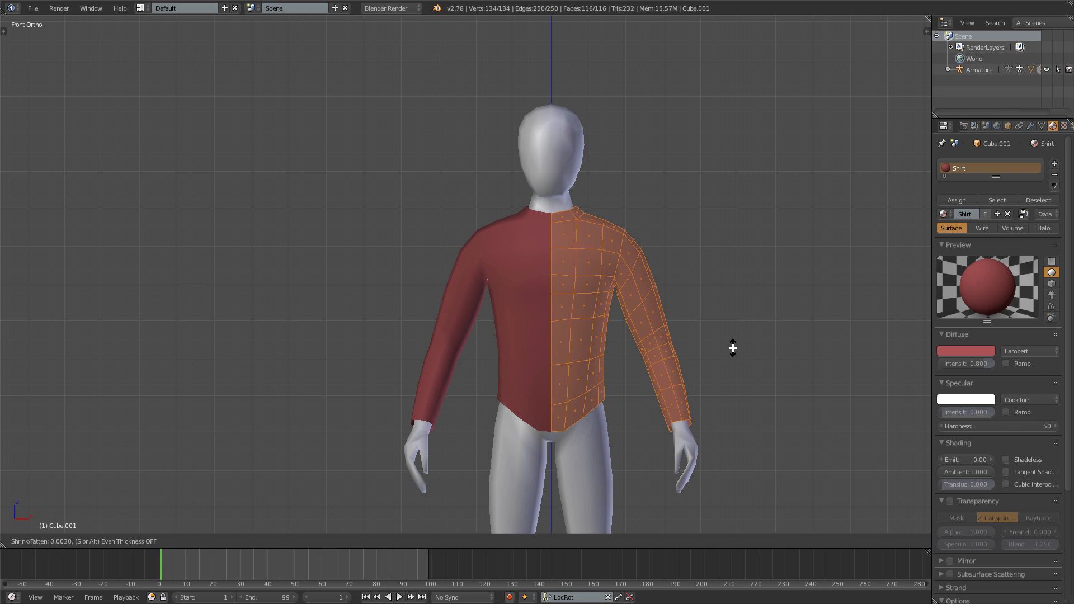
pyautogui.click(733, 348)
# - Select the shirt's bottom edge loop in vertex mode and flatten it by scaling along Z to about 0.29
pyautogui.hotkey('ctrl', 'Tab')
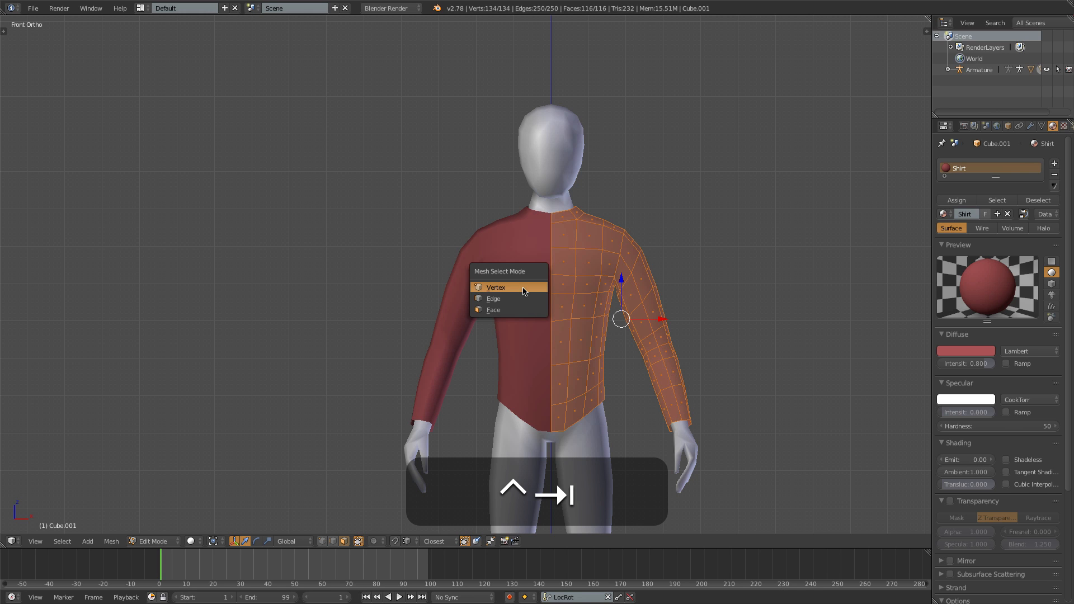
pyautogui.click(526, 287)
pyautogui.keyDown('alt'); pyautogui.rightClick(577, 427); pyautogui.keyUp('alt')
pyautogui.press('s')
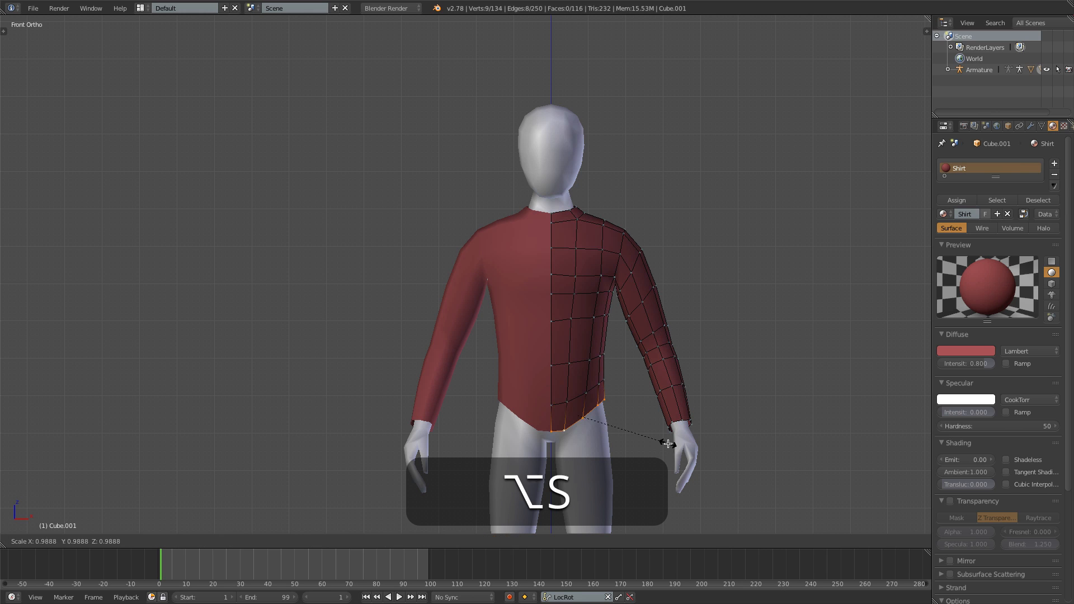
pyautogui.press('z')
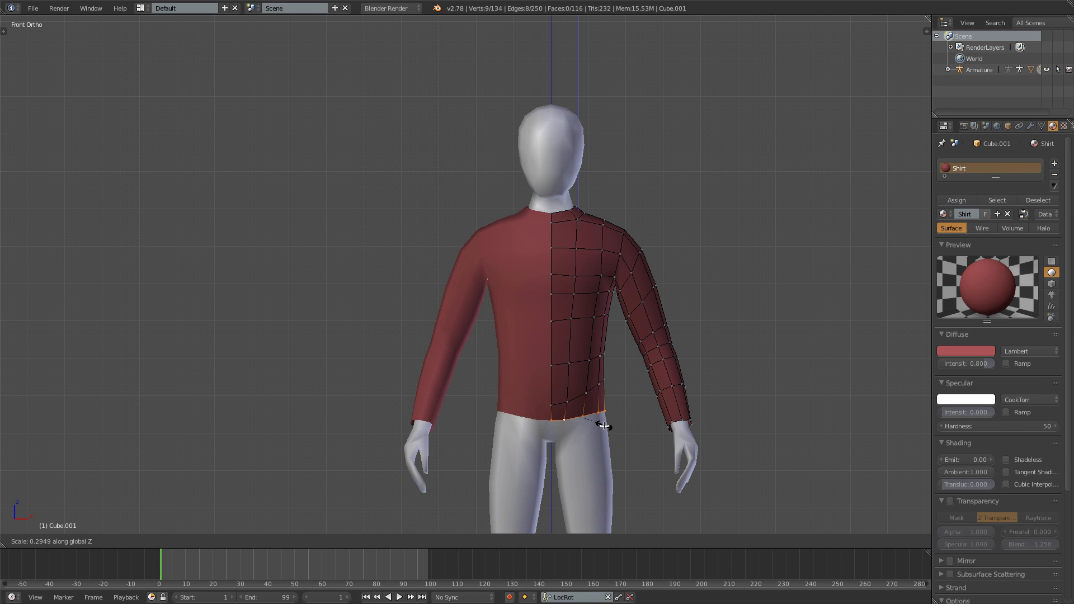
pyautogui.click(606, 427)
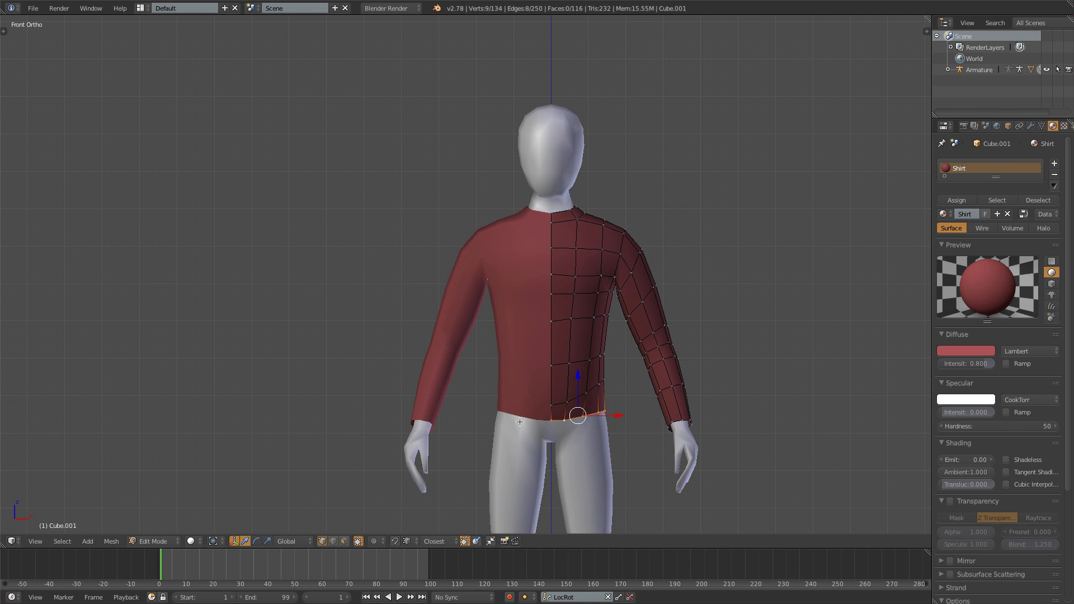
# - Nudge the shirt's bottom edge loop, and lower and flatten the loop above it along Z for even spacing
pyautogui.press('g')
pyautogui.click(633, 438)
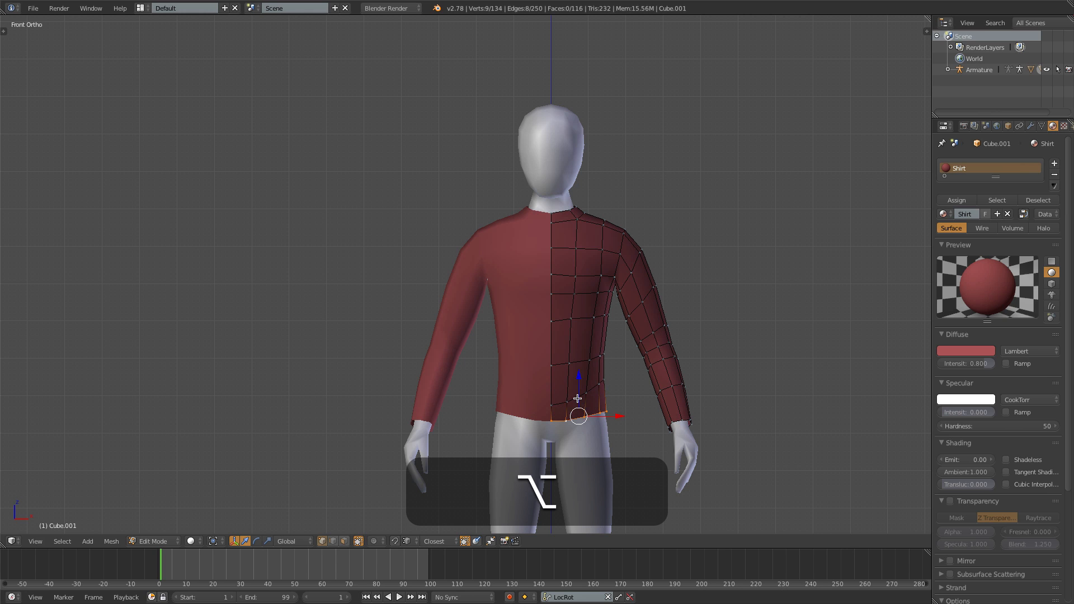
pyautogui.keyDown('alt'); pyautogui.rightClick(577, 399); pyautogui.keyUp('alt')
pyautogui.press('g')
pyautogui.click(641, 428)
pyautogui.press('s')
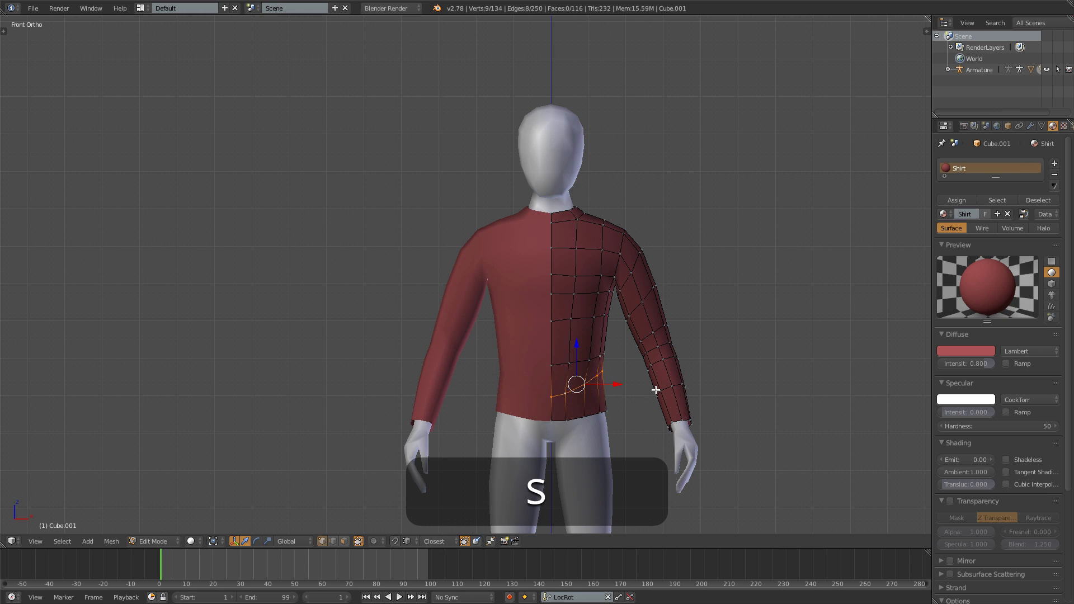
pyautogui.press('z')
pyautogui.click(609, 394)
pyautogui.press('g')
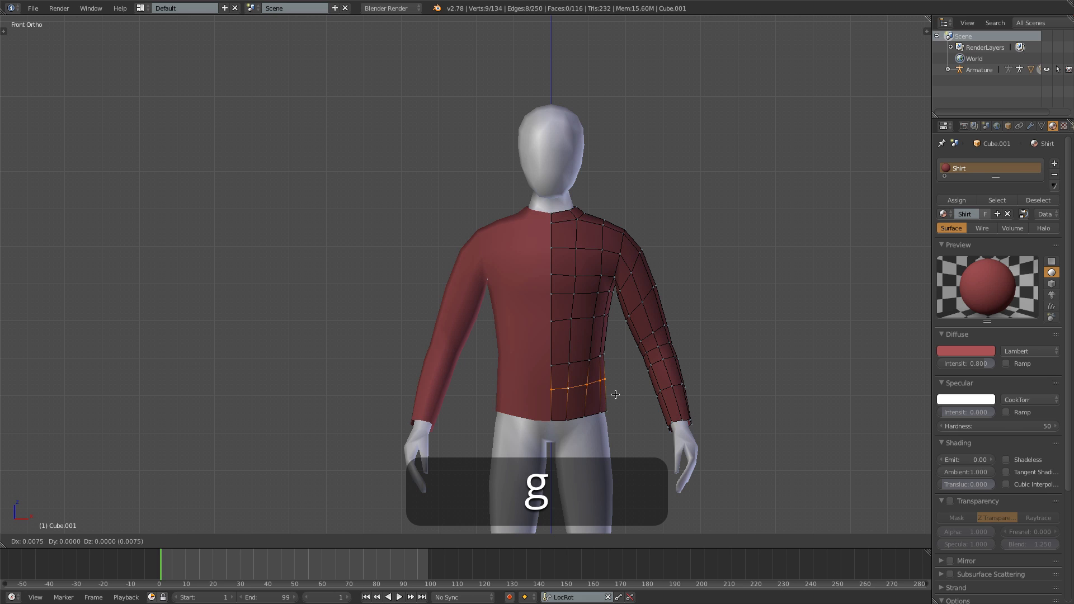
pyautogui.click(616, 395)
# - Select the shirt's armpit vertices and move them slightly downward to cover the body underneath
pyautogui.scroll(3, 628, 351)
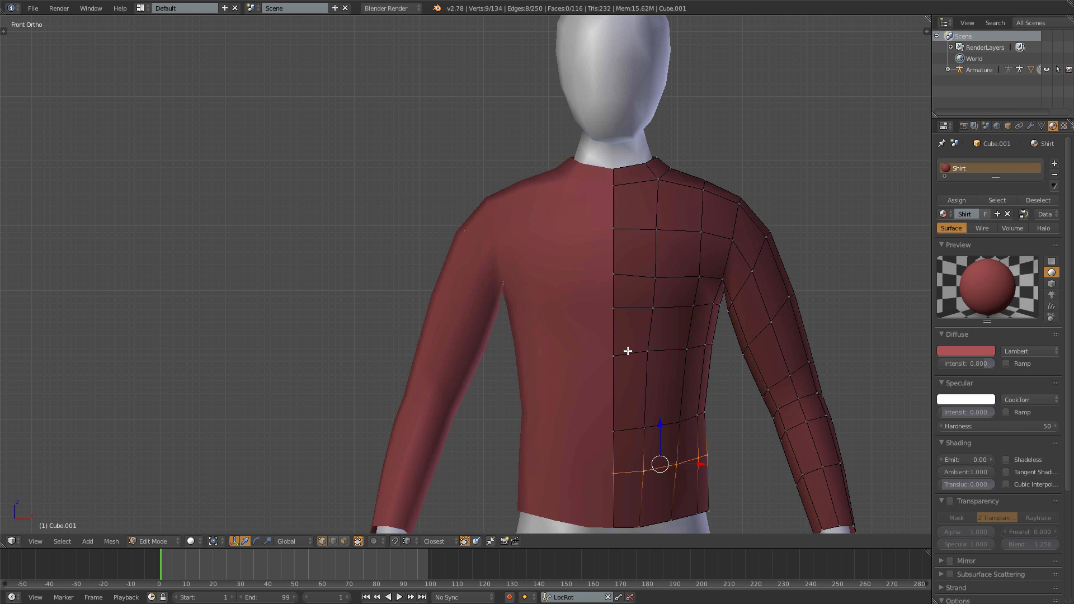
pyautogui.keyDown('shift'); pyautogui.moveTo(612, 353); pyautogui.dragTo(437, 322, button='middle'); pyautogui.keyUp('shift')
pyautogui.scroll(3, 530, 294)
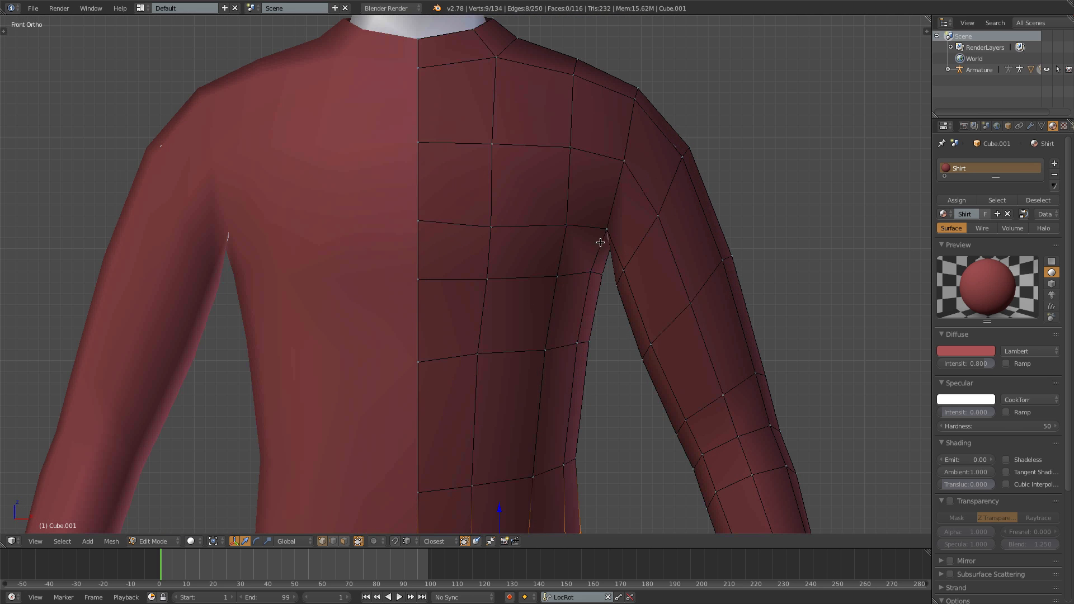
pyautogui.press('z')
pyautogui.press('a')
pyautogui.press('b')
pyautogui.moveTo(597, 214); pyautogui.dragTo(619, 259)
pyautogui.press('g')
pyautogui.click(619, 262)
pyautogui.press('z')
pyautogui.press('g')
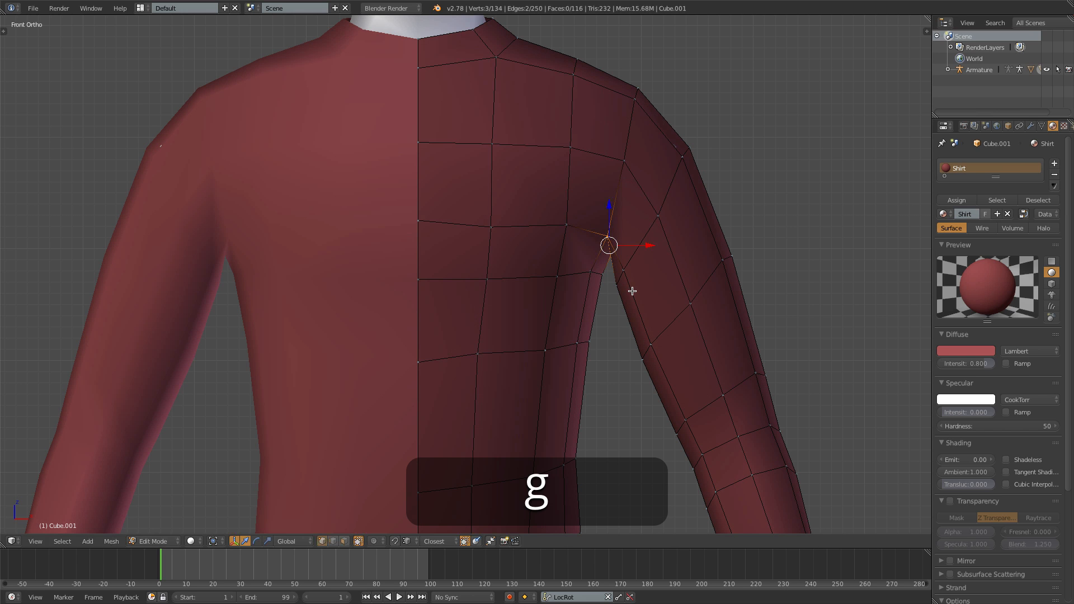
# - Move the vertex on the shirt's outer shoulder slightly outward to cover the skin
pyautogui.rightClick(681, 158)
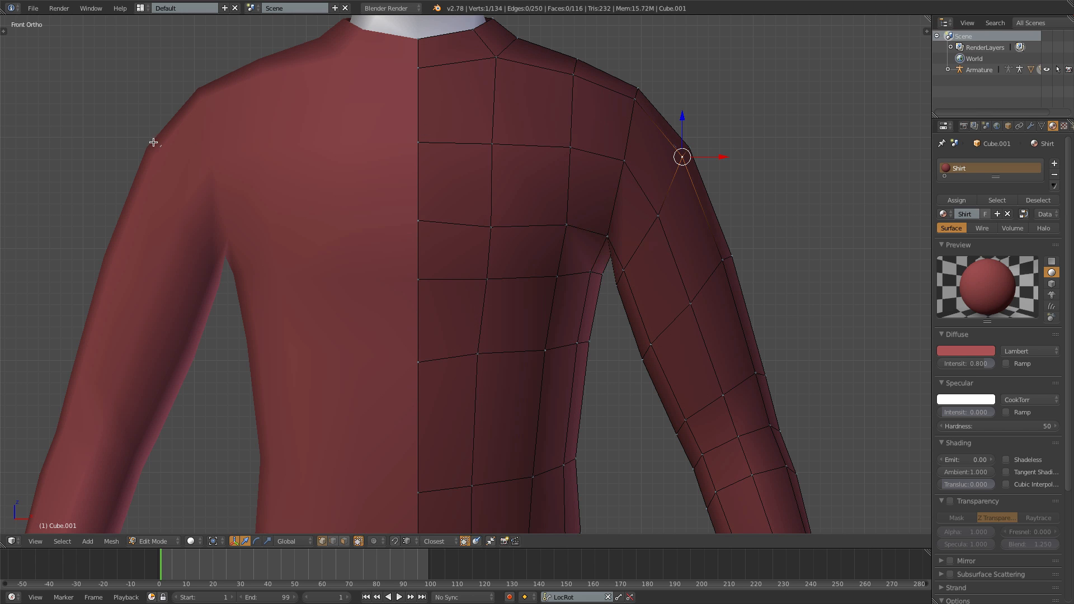
pyautogui.press('g')
pyautogui.click(730, 192)
# - Adjust two individual vertices on the back of the shirt so that the fabric covers the body
pyautogui.moveTo(730, 191); pyautogui.dragTo(546, 290, button='middle')
pyautogui.scroll(-4, 546, 290)
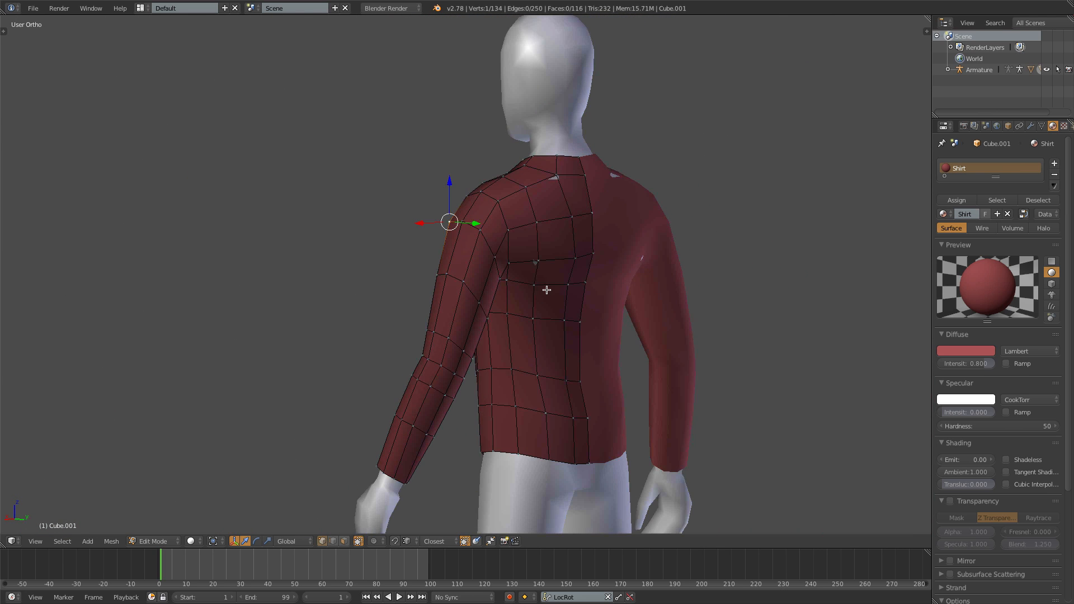
pyautogui.keyDown('shift'); pyautogui.moveTo(606, 269); pyautogui.dragTo(543, 319, button='middle'); pyautogui.keyUp('shift')
pyautogui.scroll(2, 521, 285)
pyautogui.rightClick(515, 250)
pyautogui.moveTo(521, 273); pyautogui.dragTo(418, 285, button='middle')
pyautogui.press('g')
pyautogui.click(394, 282)
pyautogui.moveTo(265, 293); pyautogui.dragTo(318, 263, button='middle')
pyautogui.rightClick(343, 235)
pyautogui.press('g')
pyautogui.click(335, 233)
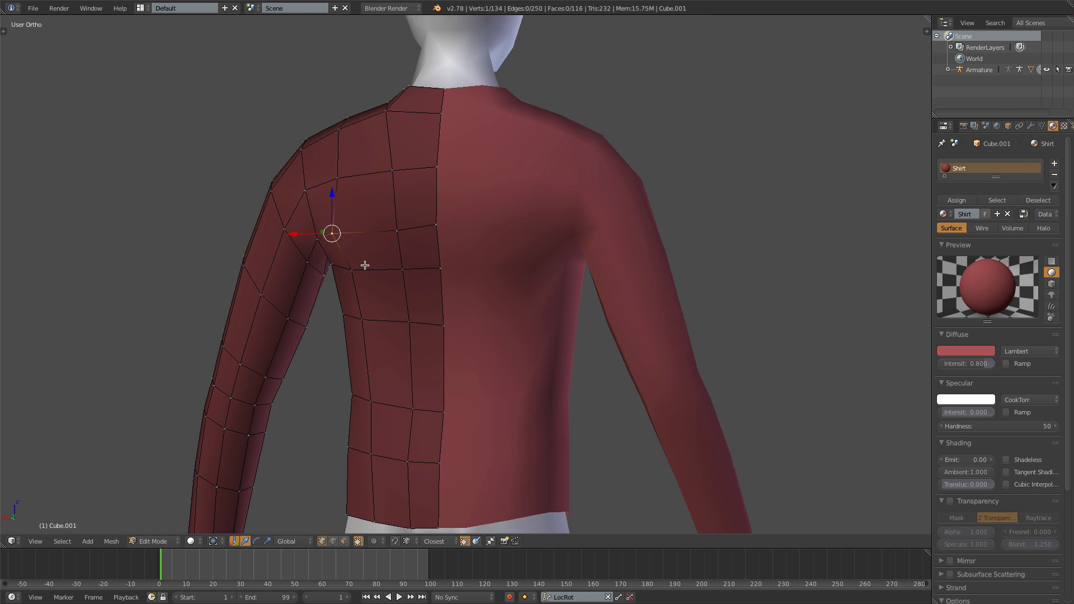
# - Leave Edit Mode and move the shirt object to layer 3
pyautogui.scroll(-4, 361, 274)
pyautogui.press('Tab')
pyautogui.moveTo(314, 312); pyautogui.dragTo(578, 340, button='middle')
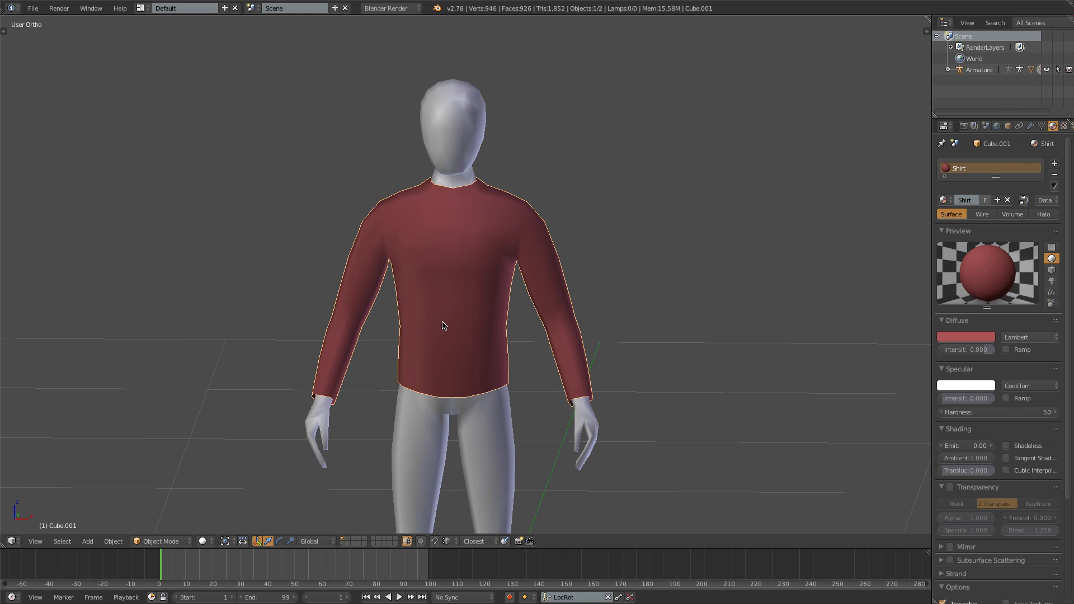
pyautogui.press('m')
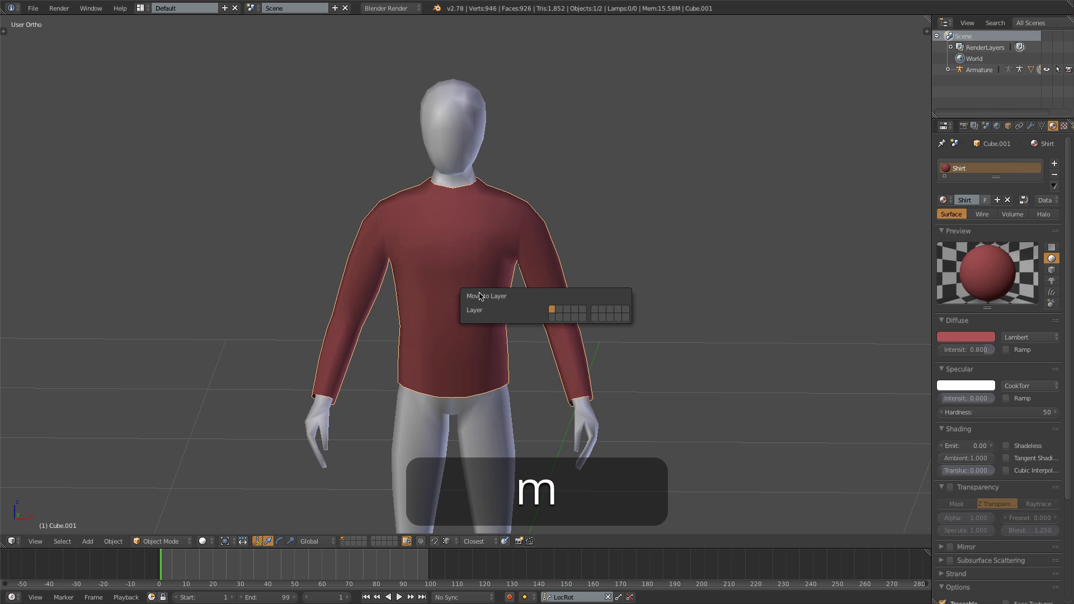
pyautogui.click(568, 311)
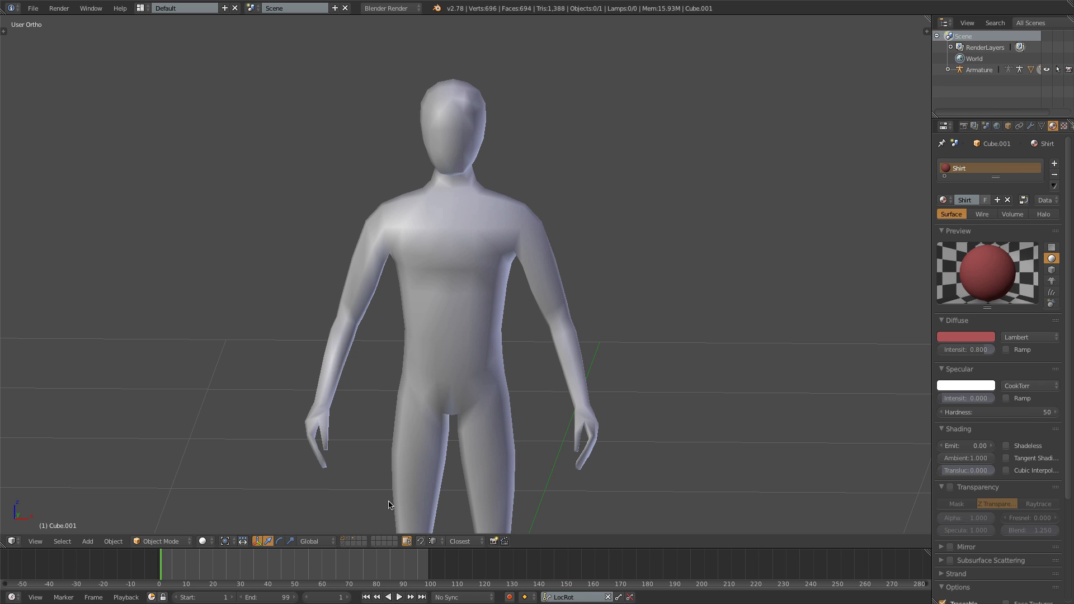
# - Show layers 2 and 3 together with the body layer and view the clothed character from the front
pyautogui.press('shift')
pyautogui.keyDown('shift'); pyautogui.click(348, 539); pyautogui.keyUp('shift')
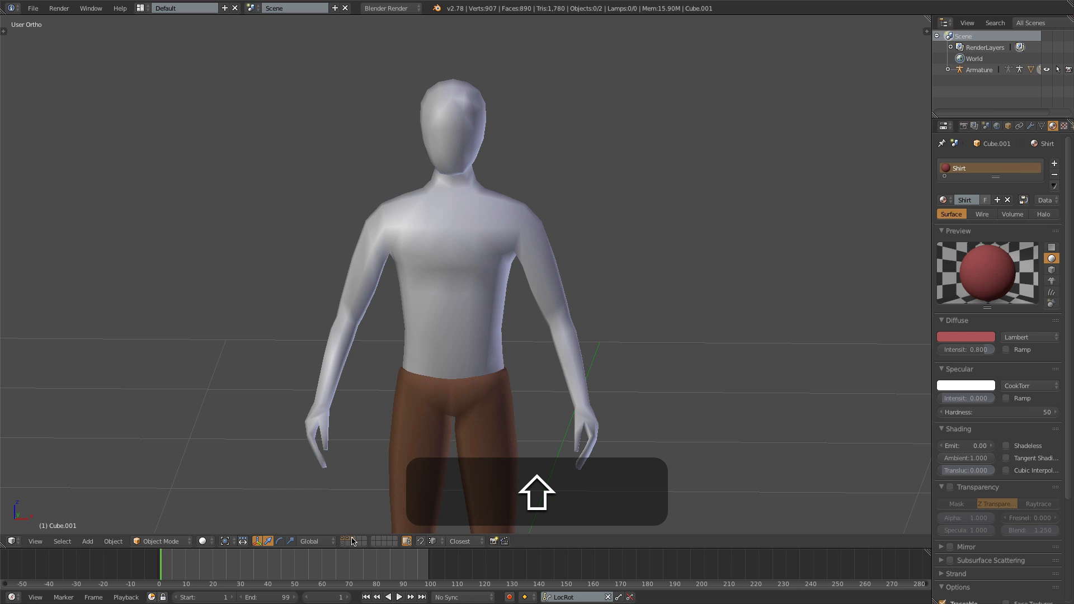
pyautogui.keyDown('shift'); pyautogui.click(353, 539); pyautogui.keyUp('shift')
pyautogui.scroll(-3, 399, 367)
pyautogui.press('KP_1')
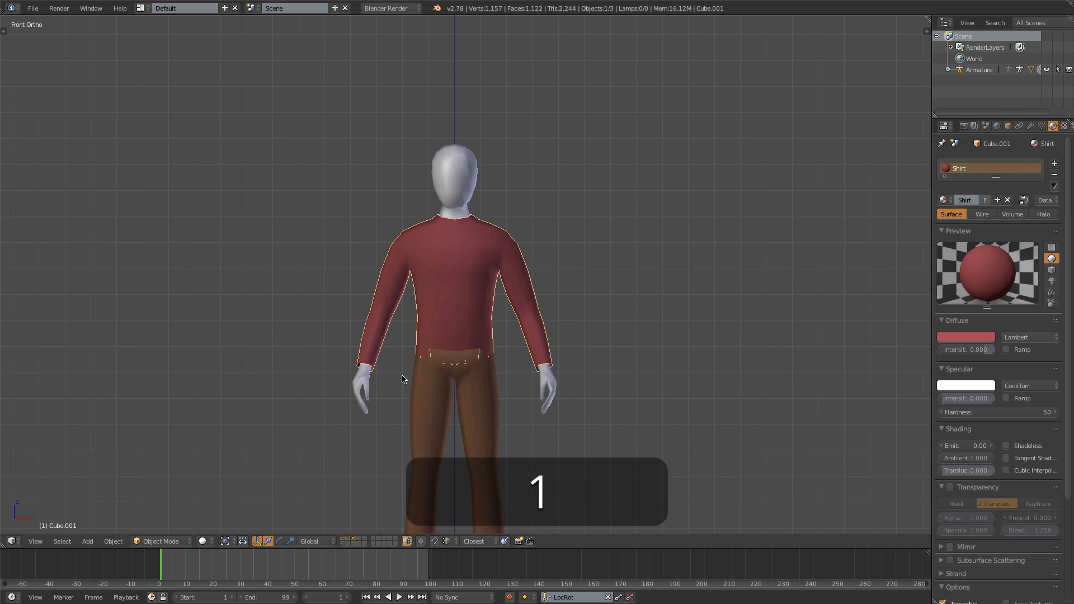
pyautogui.scroll(-3, 402, 388)
pyautogui.scroll(5, 477, 336)
# - Select the shirt's bottom edge loop in Edit Mode and scale it up so that the hem covers the pants
pyautogui.press('Tab')
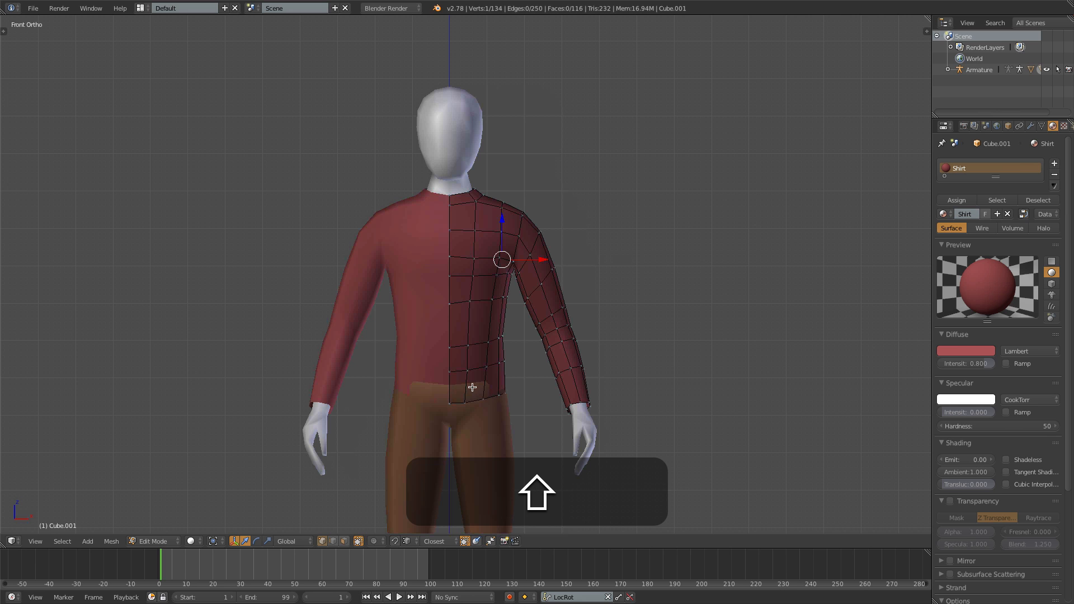
pyautogui.keyDown('shift'); pyautogui.moveTo(473, 388); pyautogui.dragTo(451, 297, button='middle'); pyautogui.keyUp('shift')
pyautogui.scroll(3, 453, 329)
pyautogui.keyDown('alt'); pyautogui.click(444, 331); pyautogui.keyUp('alt')
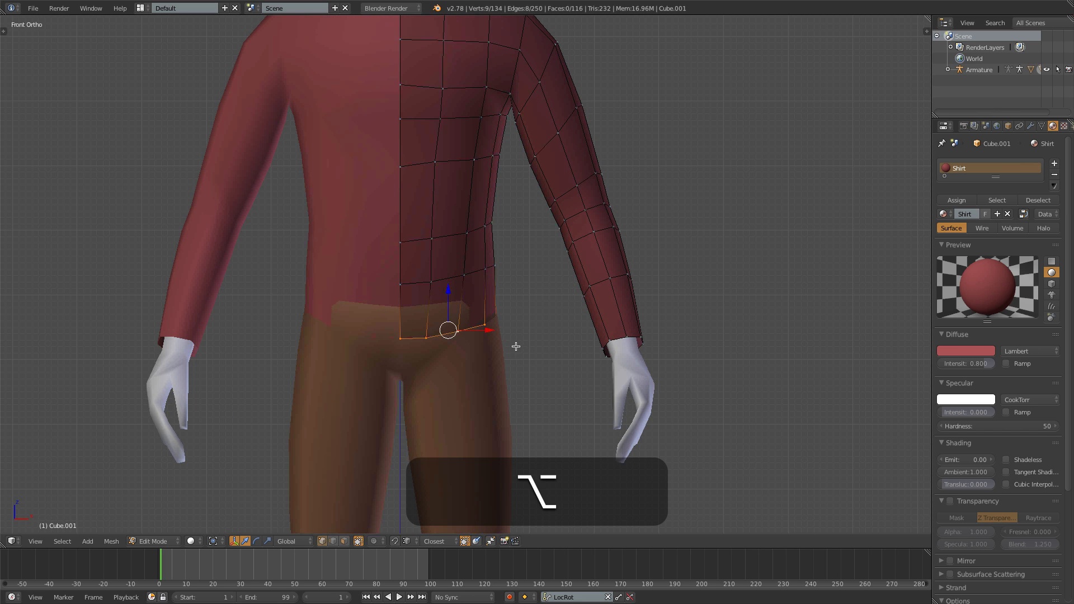
pyautogui.press('s')
pyautogui.click(527, 347)
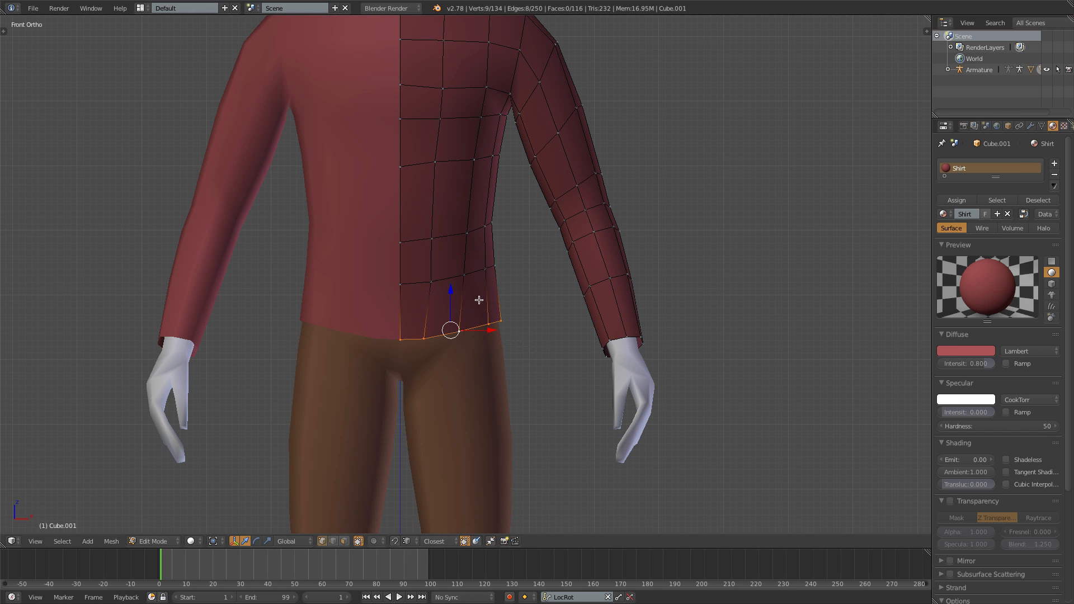
# - Scale up the two edge loops above the hem slightly to even out the shirt's waist, and return to Object Mode
pyautogui.keyDown('alt'); pyautogui.rightClick(450, 279); pyautogui.keyUp('alt')
pyautogui.press('s')
pyautogui.click(527, 302)
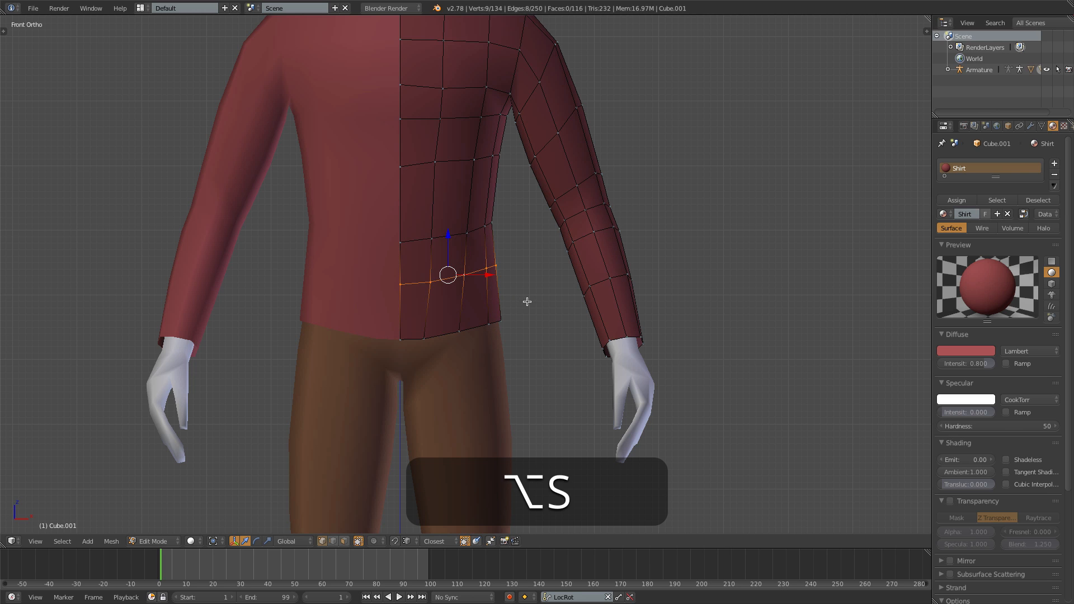
pyautogui.keyDown('alt'); pyautogui.rightClick(454, 234); pyautogui.keyUp('alt')
pyautogui.press('s')
pyautogui.click(519, 251)
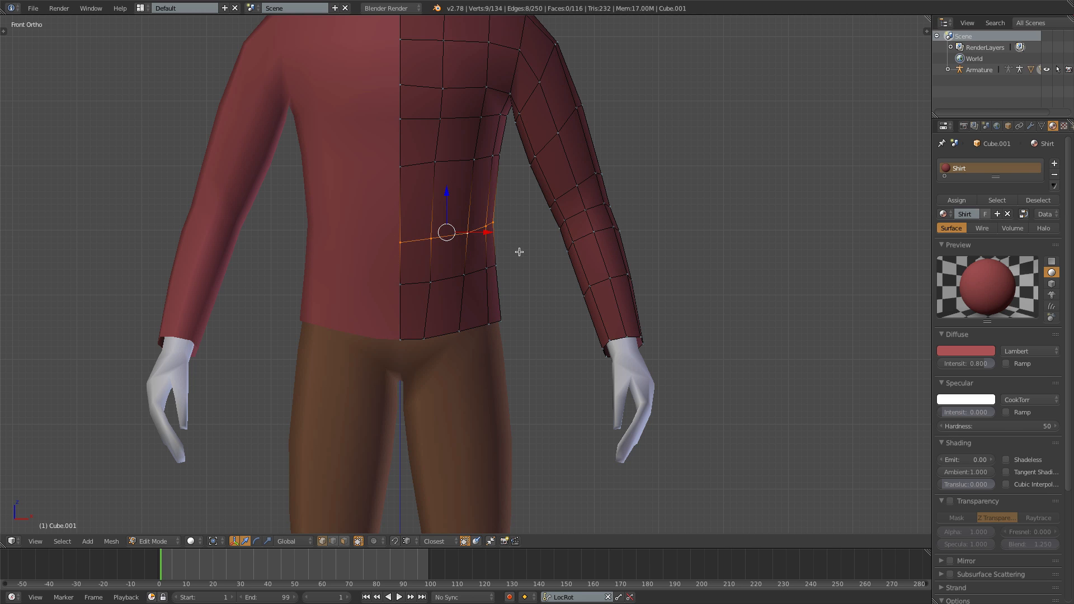
pyautogui.scroll(-4, 518, 250)
pyautogui.press('Tab')
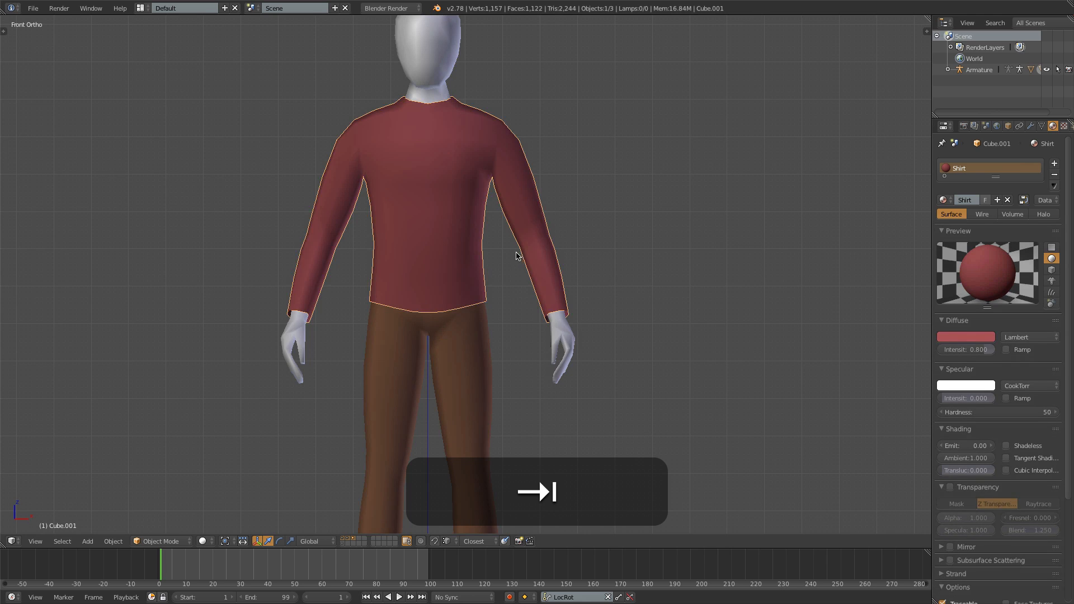
pyautogui.scroll(-2, 465, 285)
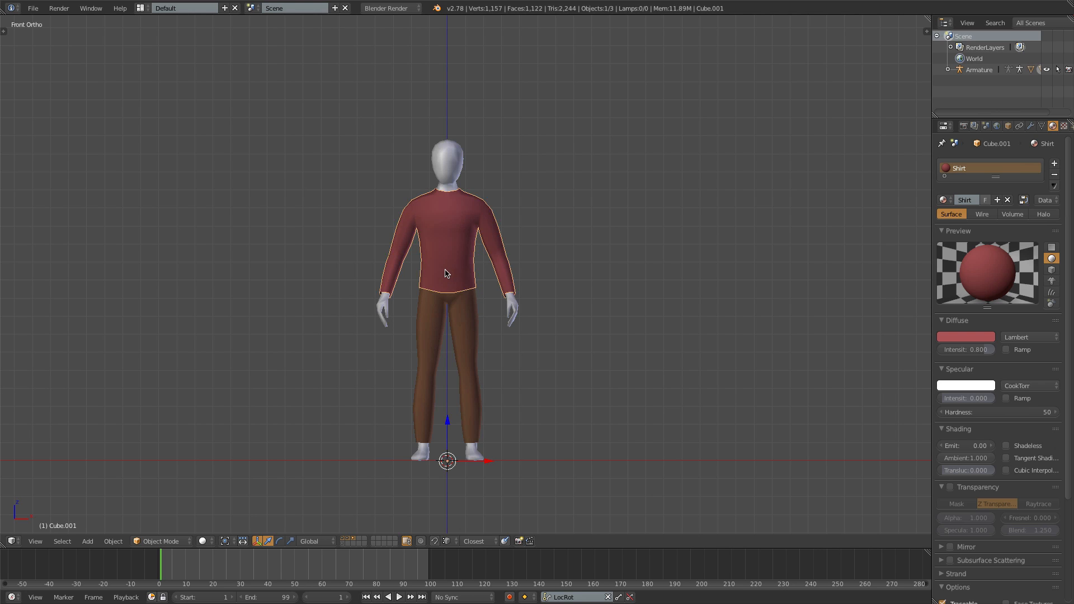
# - Rename the shirt object to Shirt
pyautogui.click(1008, 126)
pyautogui.click(999, 163)
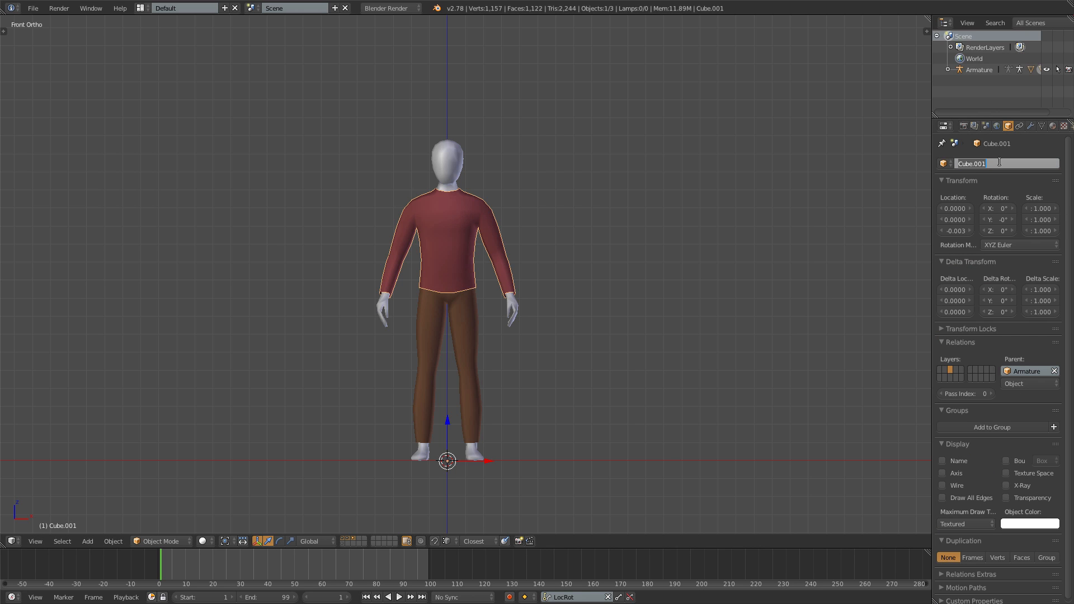
pyautogui.write('Shirt')
pyautogui.press('Return')
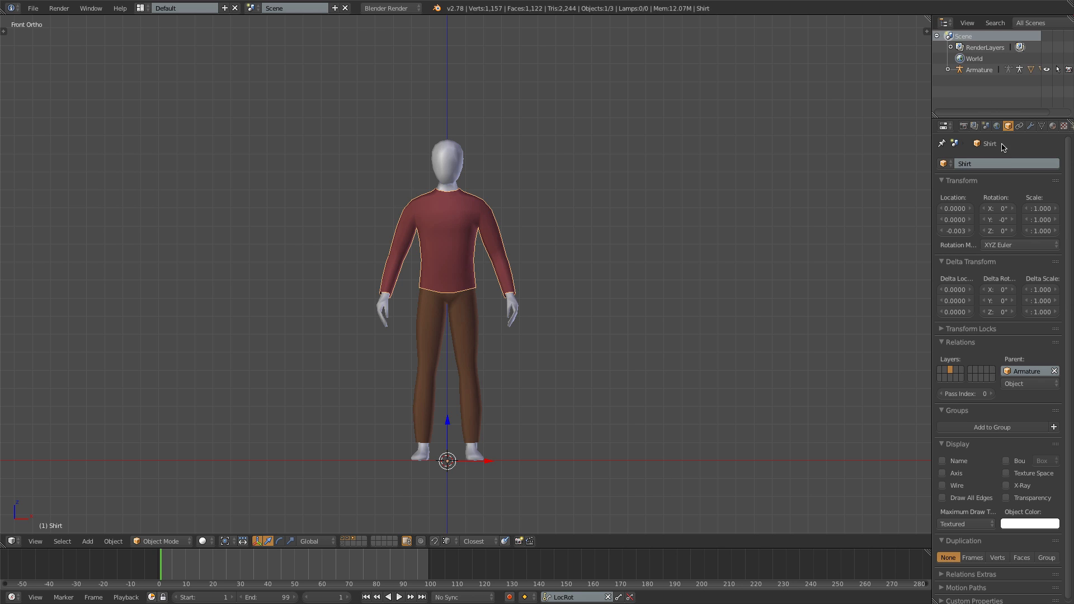
# - Remove the Material.001 slot from the body object and rename its remaining material to Skin
pyautogui.rightClick(464, 158)
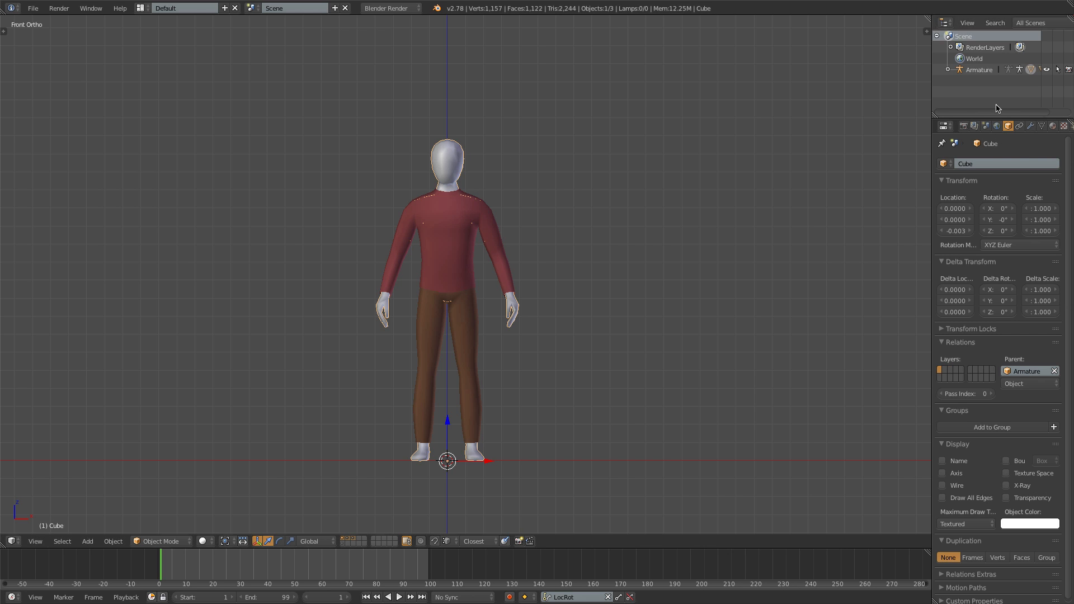
pyautogui.click(1052, 126)
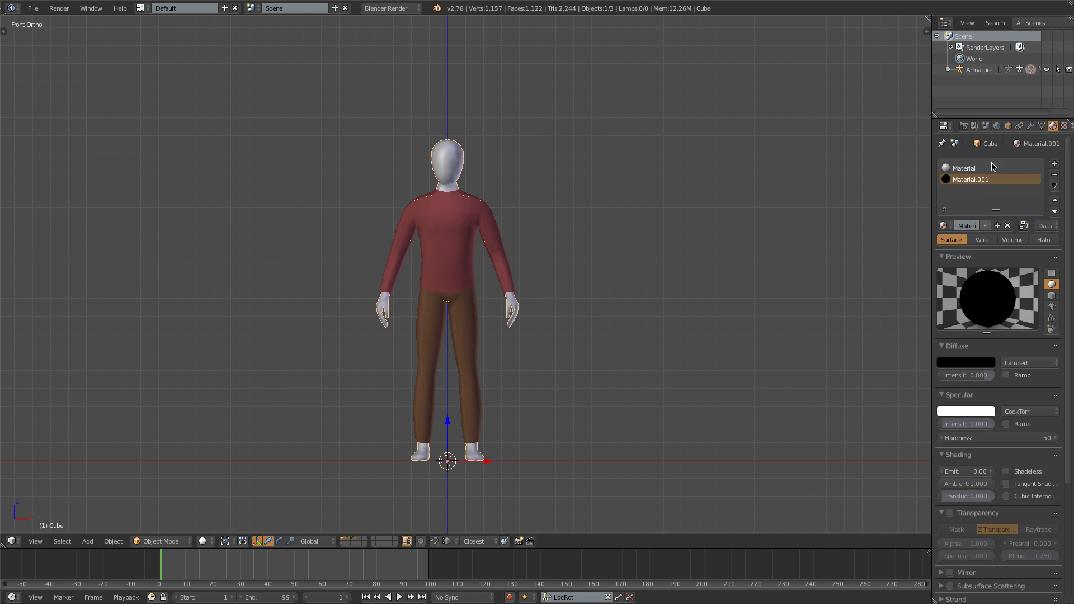
pyautogui.click(1055, 175)
pyautogui.click(967, 199)
pyautogui.write('Skin')
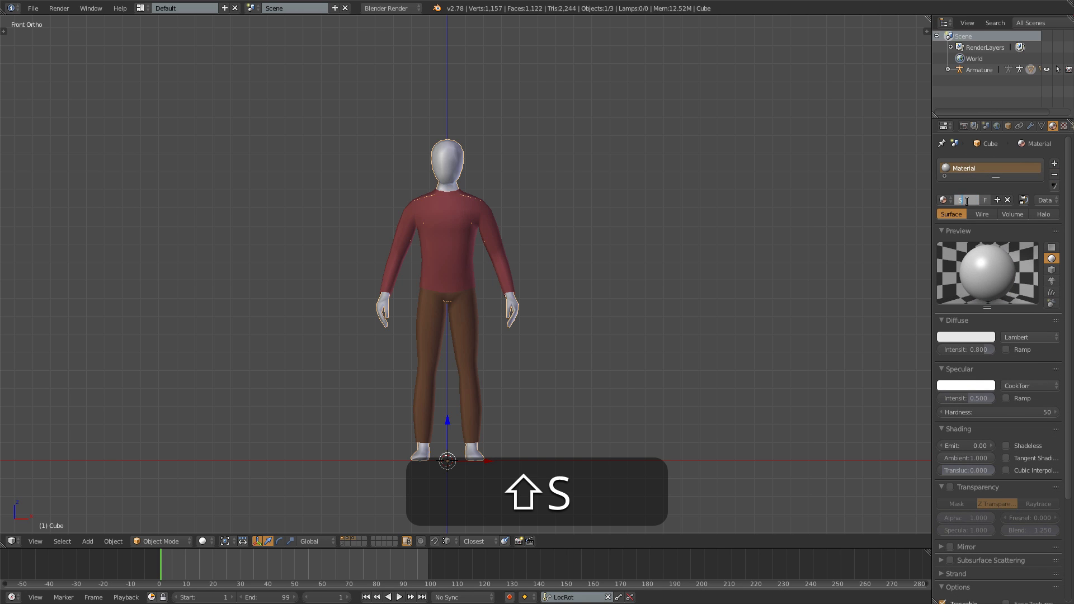
pyautogui.press('Return')
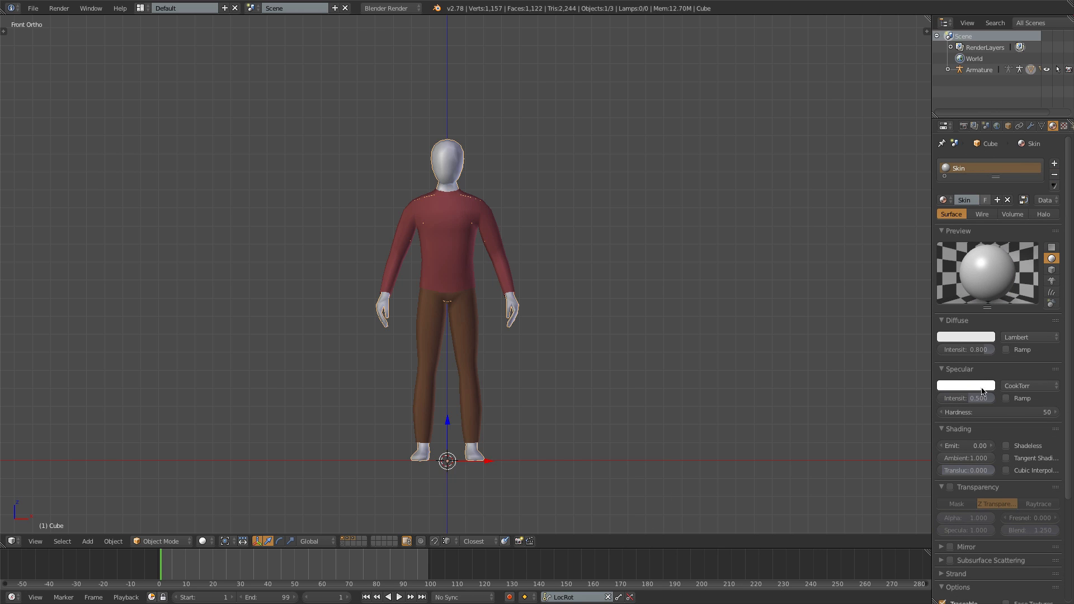
# - Set the Skin material's specular intensity to 0 and its diffuse color to about R 0.800, G 0.479, B 0.366
pyautogui.moveTo(982, 397); pyautogui.dragTo(946, 397)
pyautogui.click(975, 337)
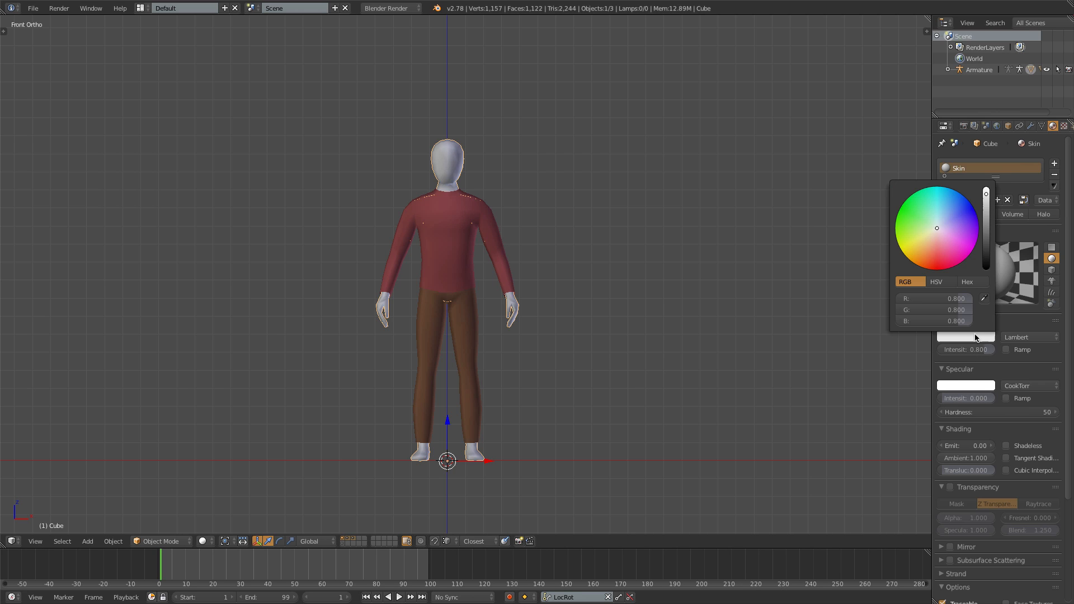
pyautogui.click(934, 238)
pyautogui.moveTo(935, 240); pyautogui.dragTo(933, 240)
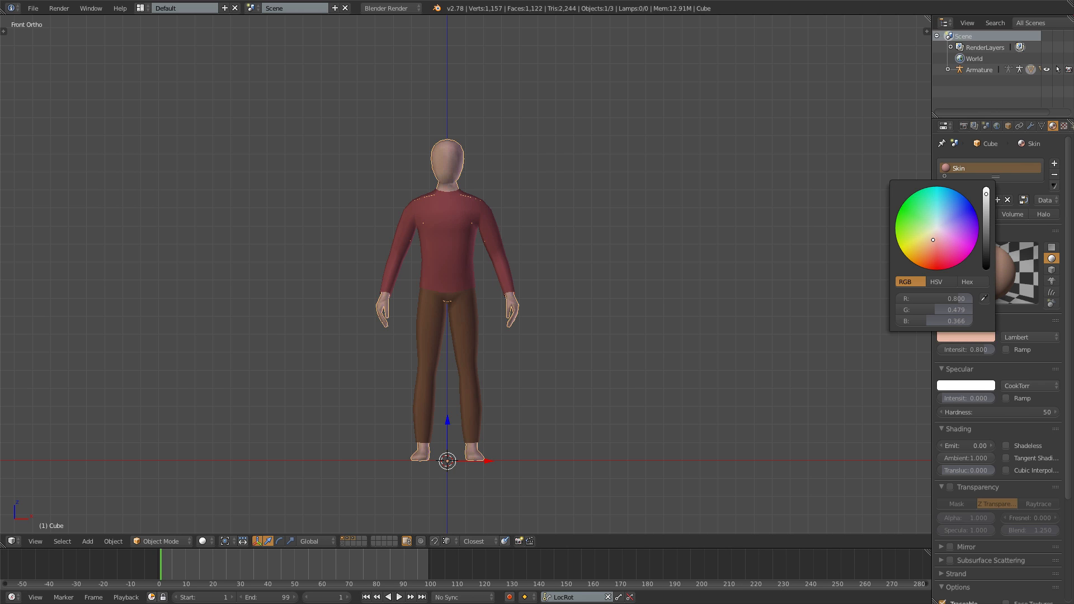
pyautogui.press('a')
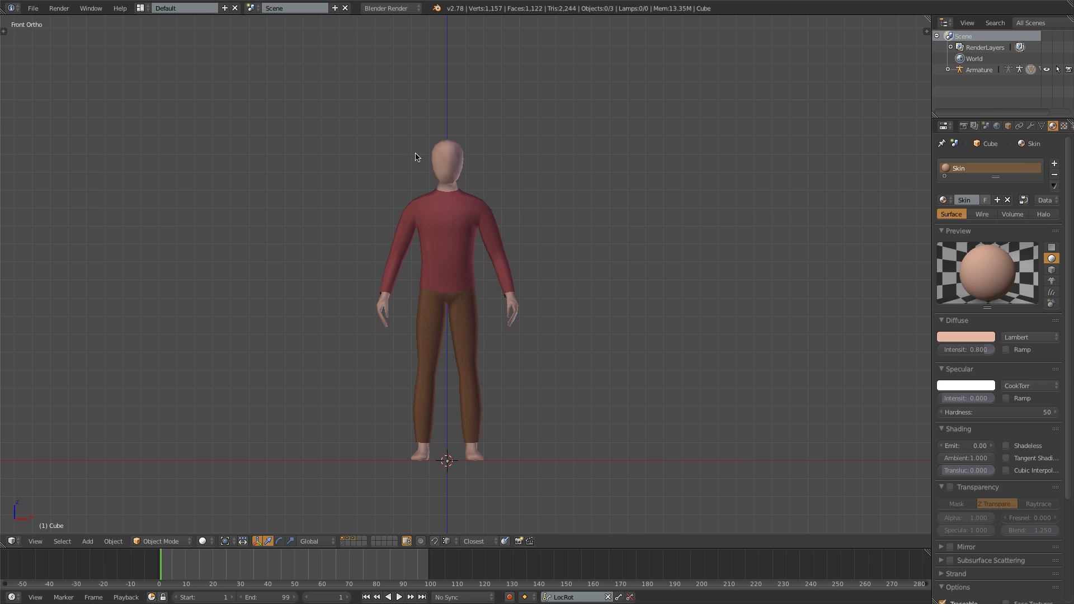
# - Select the body's foot geometry in Edit Mode from the right side view and duplicate it in place
pyautogui.rightClick(475, 458)
pyautogui.press('KP_3')
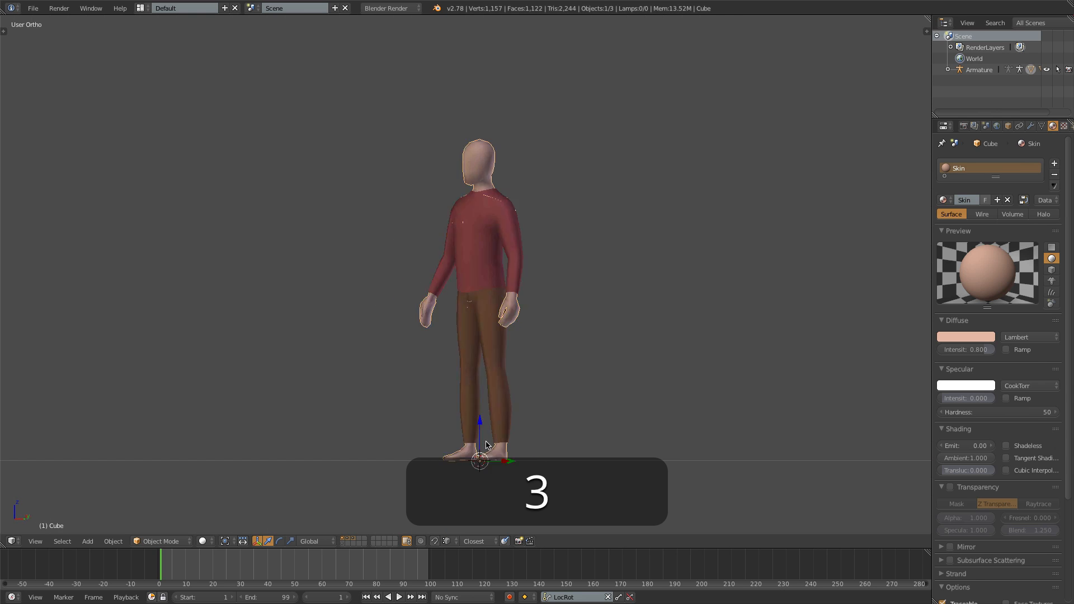
pyautogui.press('Tab')
pyautogui.keyDown('shift'); pyautogui.moveTo(551, 446); pyautogui.dragTo(526, 317, button='middle'); pyautogui.keyUp('shift')
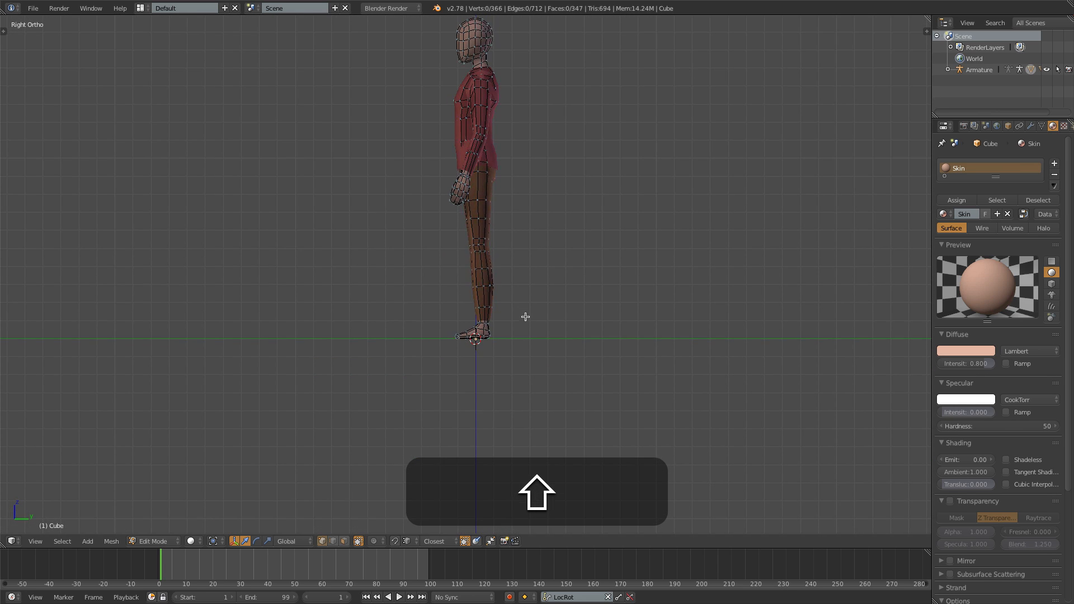
pyautogui.scroll(5, 527, 388)
pyautogui.keyDown('shift'); pyautogui.moveTo(527, 392); pyautogui.dragTo(516, 355, button='middle'); pyautogui.keyUp('shift')
pyautogui.hotkey('shift', 'z')
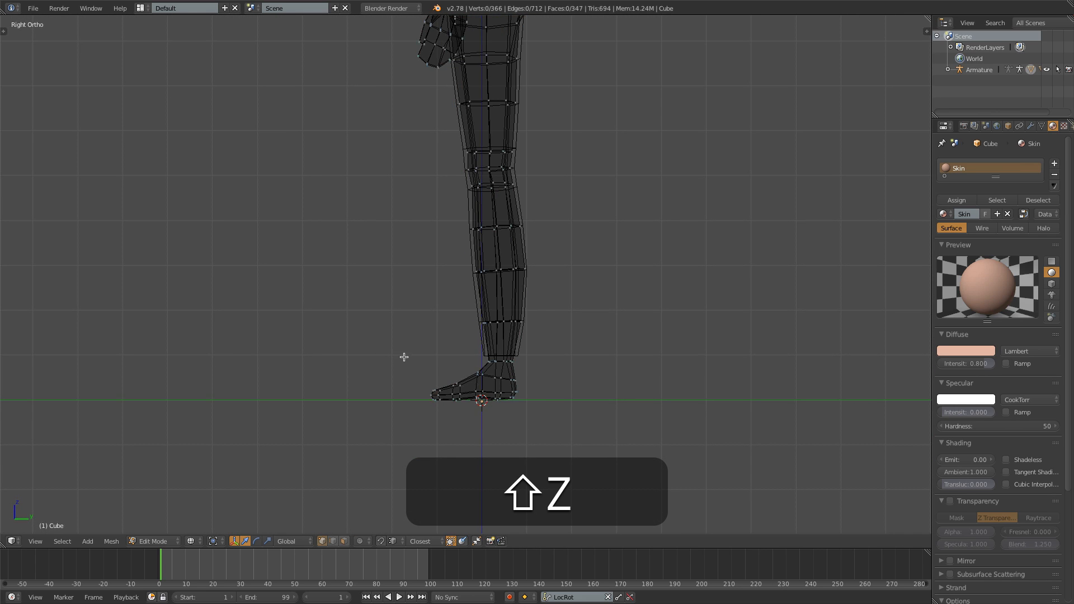
pyautogui.press('b')
pyautogui.moveTo(404, 357); pyautogui.dragTo(531, 434)
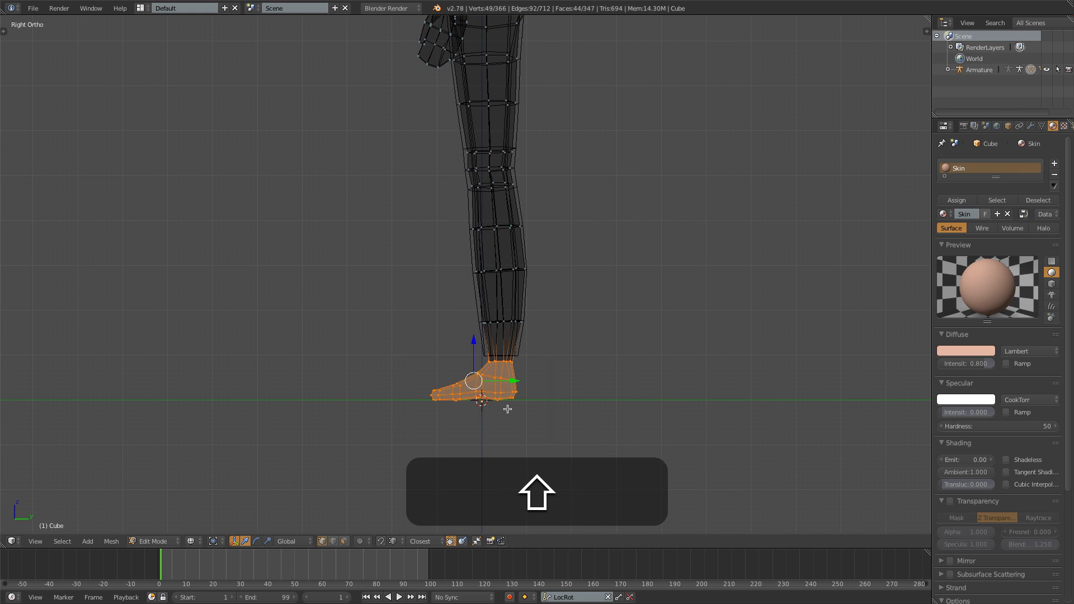
pyautogui.hotkey('shift', 'd')
pyautogui.rightClick(516, 411)
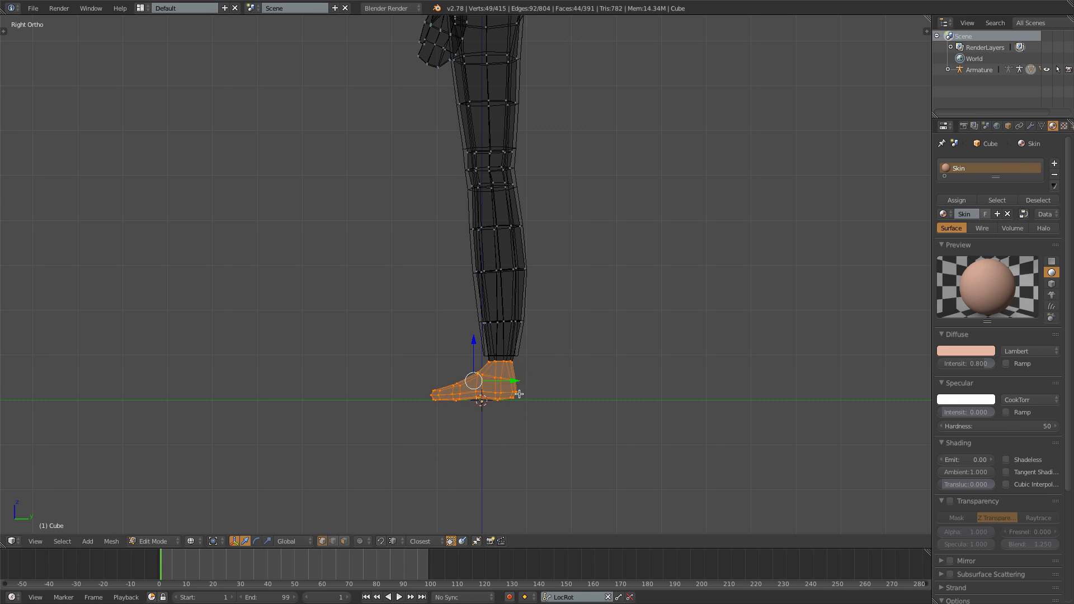
# - Separate the duplicated foot geometry into its own object and select that new shoe object in Object Mode
pyautogui.press('p')
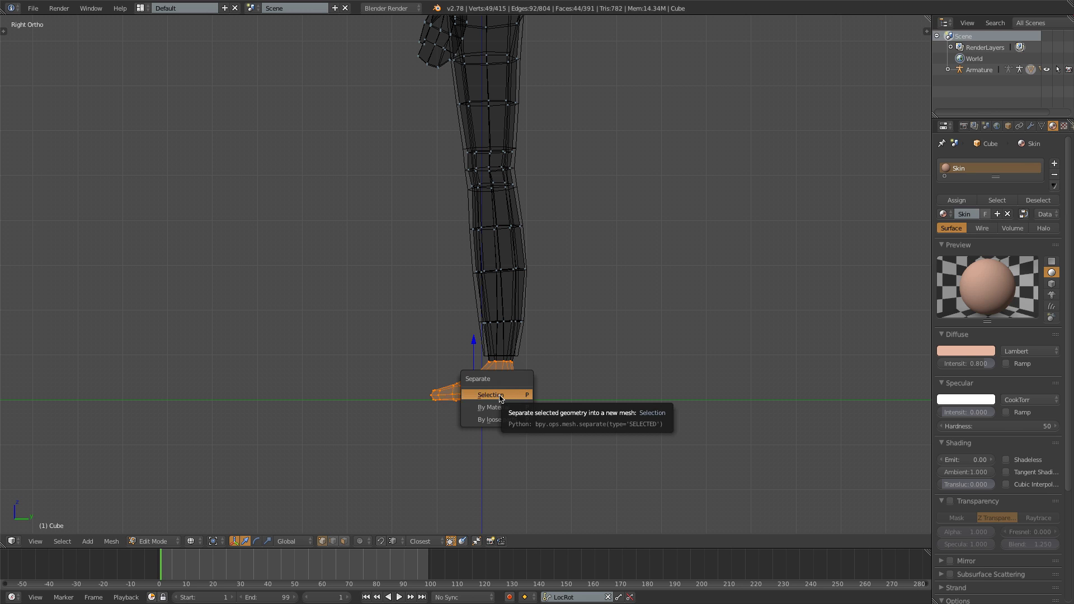
pyautogui.click(504, 399)
pyautogui.press('Tab')
pyautogui.rightClick(510, 385)
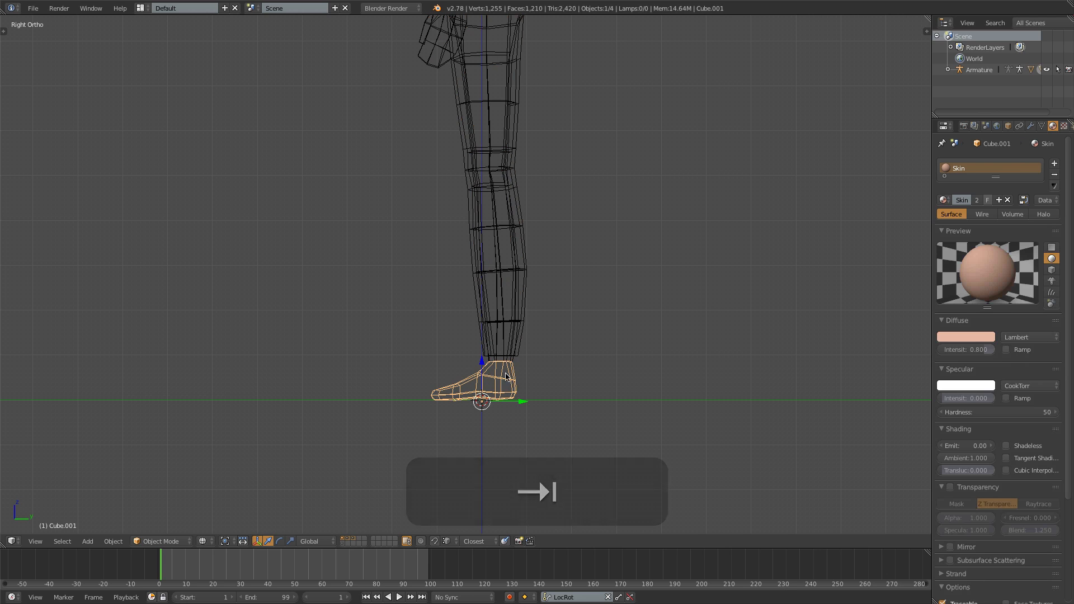
# - Fatten the whole shoe mesh outward by about 0.005 with Shrink/Fatten and return to solid shading
pyautogui.press('Tab')
pyautogui.press('a')
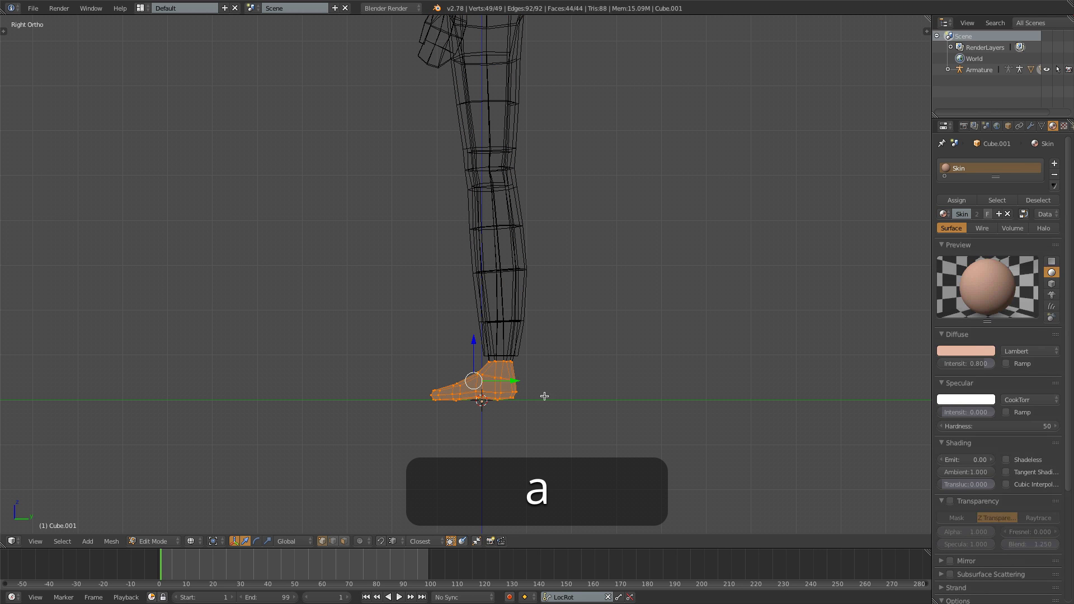
pyautogui.hotkey('alt', 's')
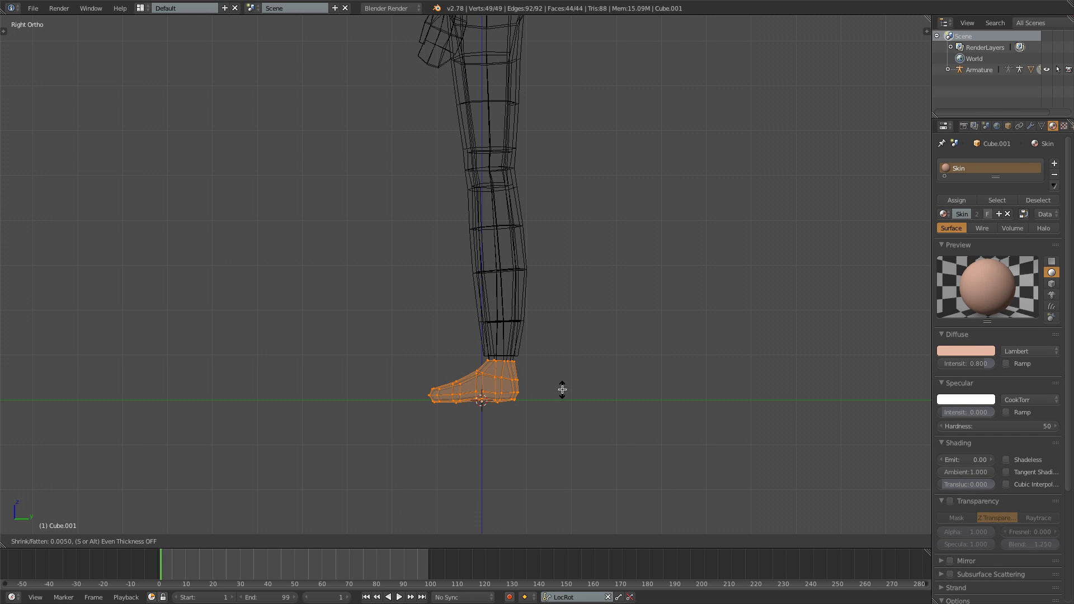
pyautogui.click(563, 389)
pyautogui.press('z')
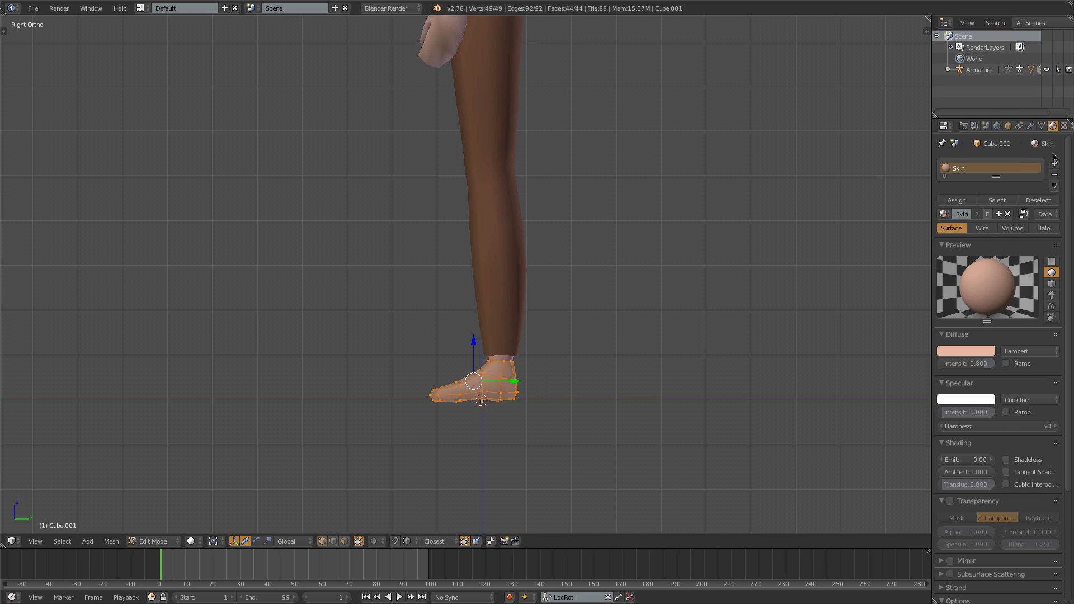
# - Remove the Skin material slot from the shoe object and give it a new material named Shoe
pyautogui.click(1055, 174)
pyautogui.press('Tab')
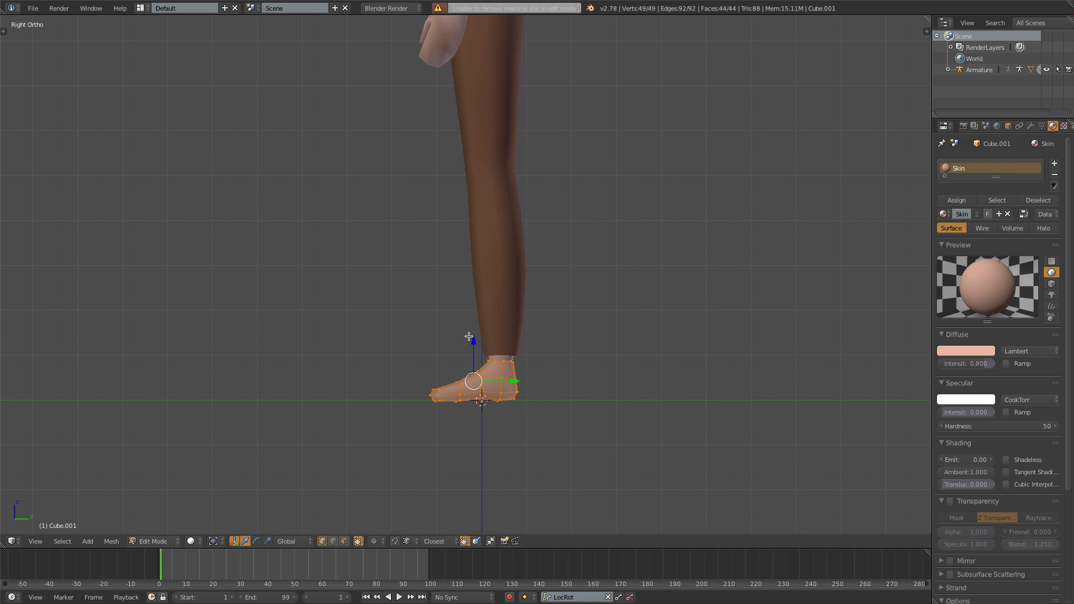
pyautogui.click(1055, 174)
pyautogui.click(990, 199)
pyautogui.click(967, 200)
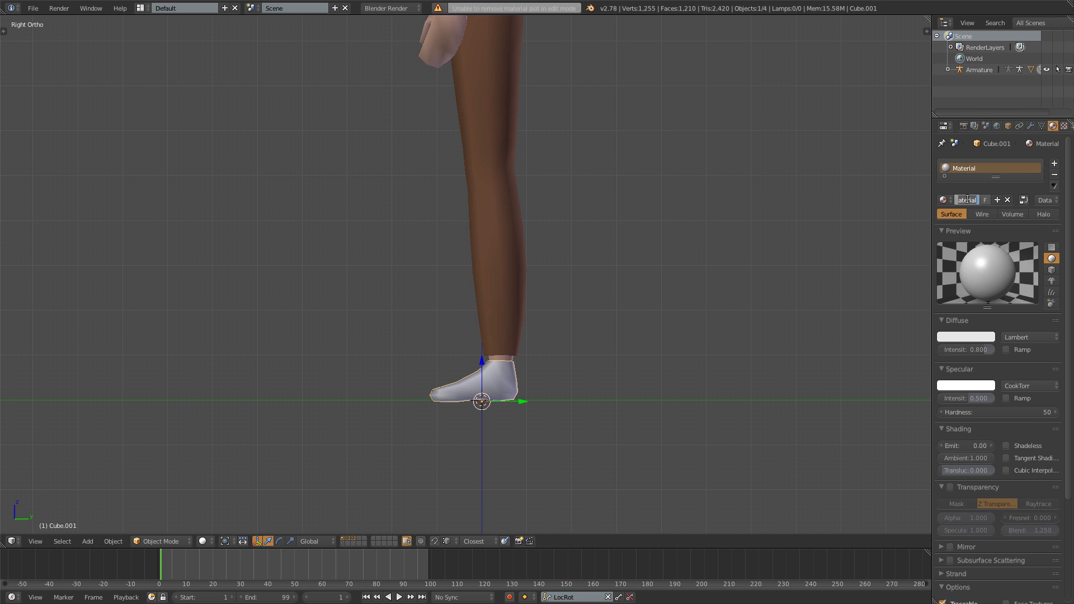
pyautogui.write('Show')
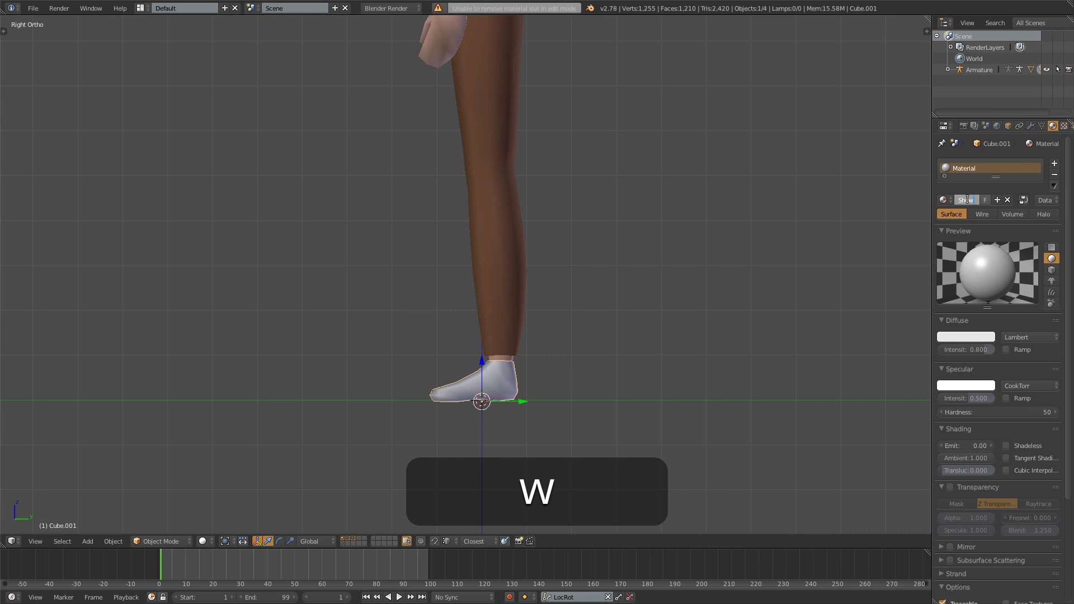
pyautogui.press('BackSpace')
pyautogui.write('e')
pyautogui.press('Return')
# - Set the Shoe material's specular intensity to 0 and its diffuse color to about R 0.087, G 0.053, B 0.037
pyautogui.moveTo(976, 398); pyautogui.dragTo(941, 398)
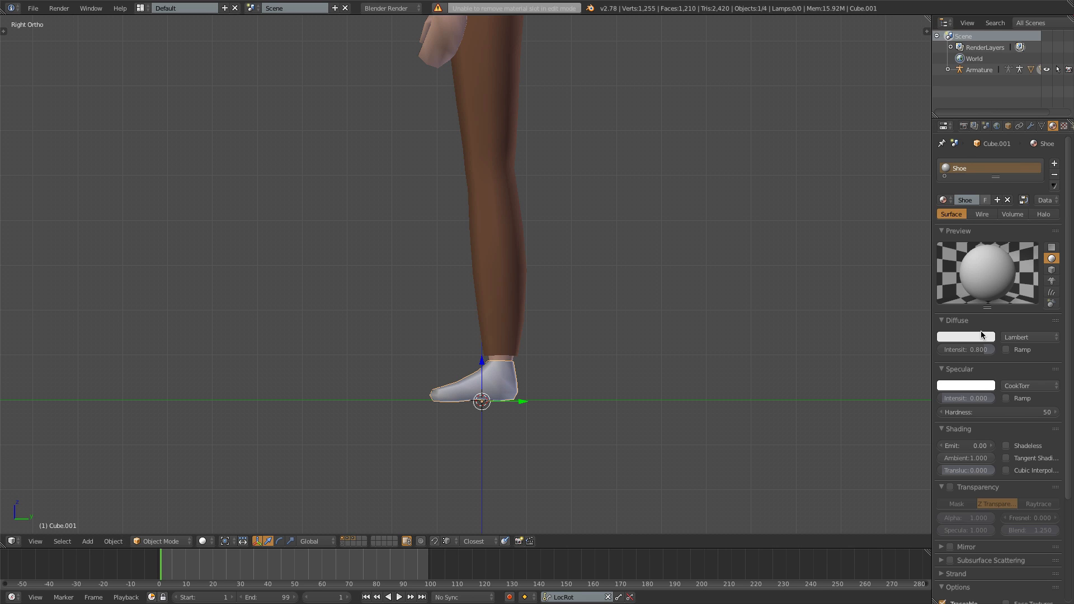
pyautogui.click(983, 337)
pyautogui.click(926, 247)
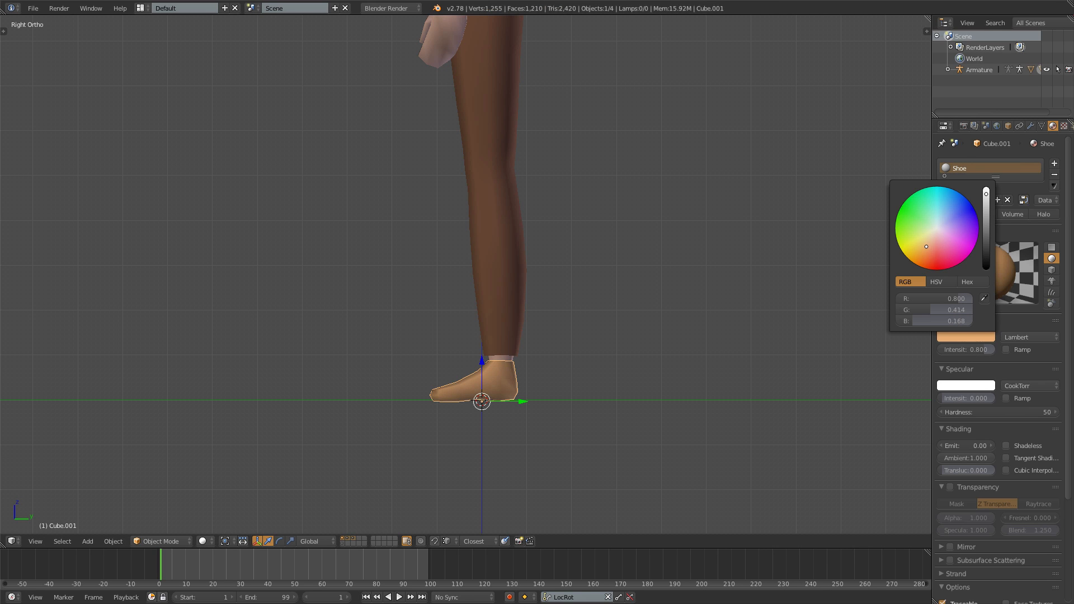
pyautogui.click(987, 245)
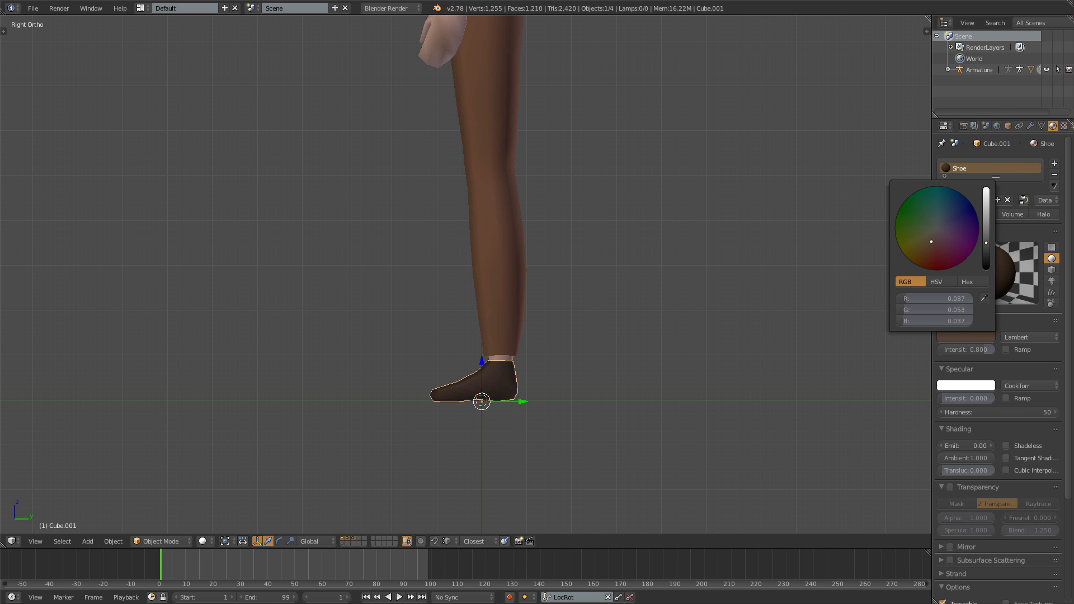
# - Select the shoe's sole vertices in wireframe from the right side view and flatten them by scaling along Z
pyautogui.moveTo(447, 408); pyautogui.dragTo(527, 408, button='middle')
pyautogui.press('KP_3')
pyautogui.press('Tab')
pyautogui.hotkey('shift', 'z')
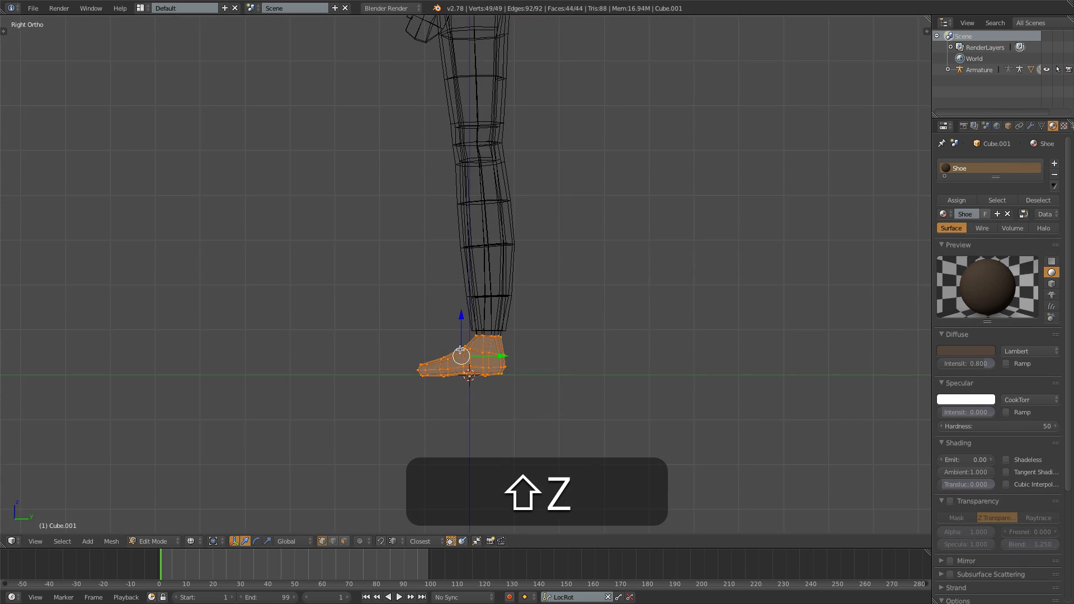
pyautogui.scroll(4, 486, 418)
pyautogui.press('a')
pyautogui.press('b')
pyautogui.moveTo(221, 431); pyautogui.dragTo(560, 445)
pyautogui.press('b')
pyautogui.moveTo(229, 420); pyautogui.dragTo(619, 475)
pyautogui.press('s')
pyautogui.press('z')
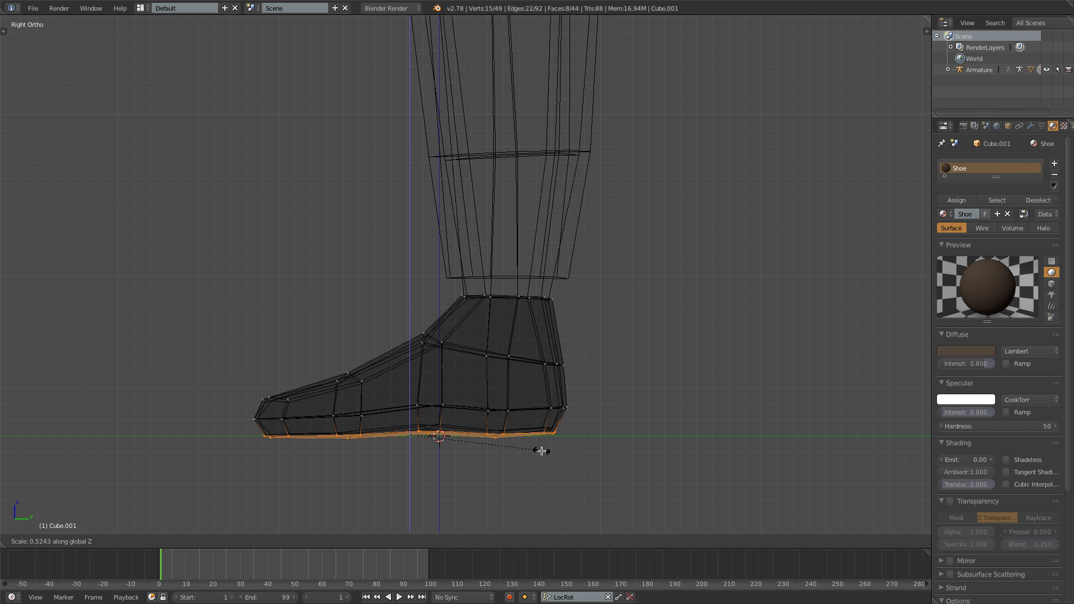
pyautogui.click(492, 446)
# - Lower the shoe's sole slightly along Z so it covers the skin of the foot, and return to Object Mode
pyautogui.press('g')
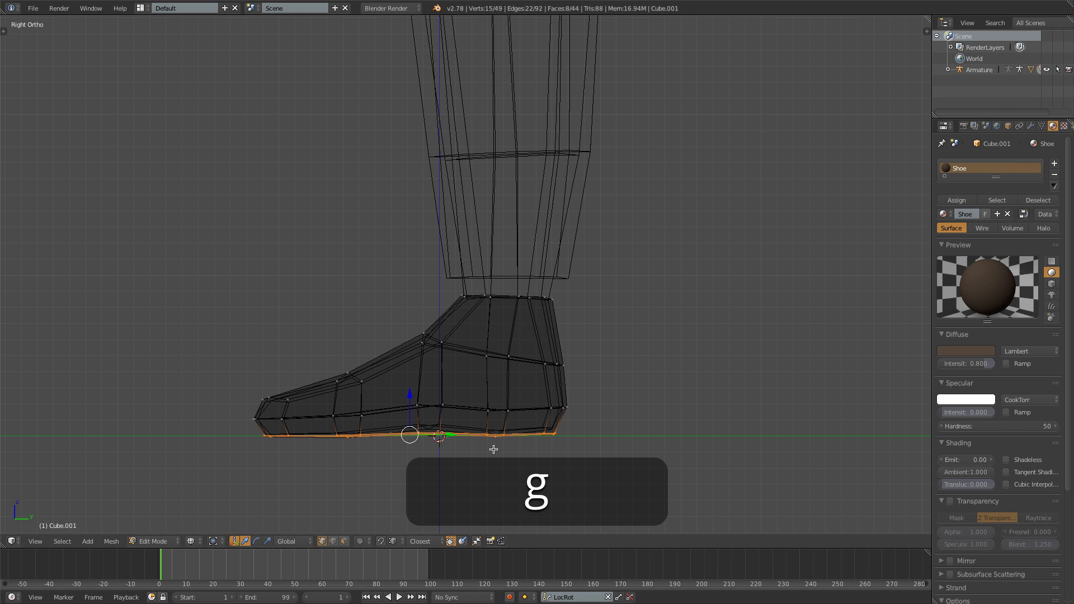
pyautogui.click(493, 448)
pyautogui.press('z')
pyautogui.moveTo(338, 456); pyautogui.dragTo(380, 435, button='middle')
pyautogui.press('Tab')
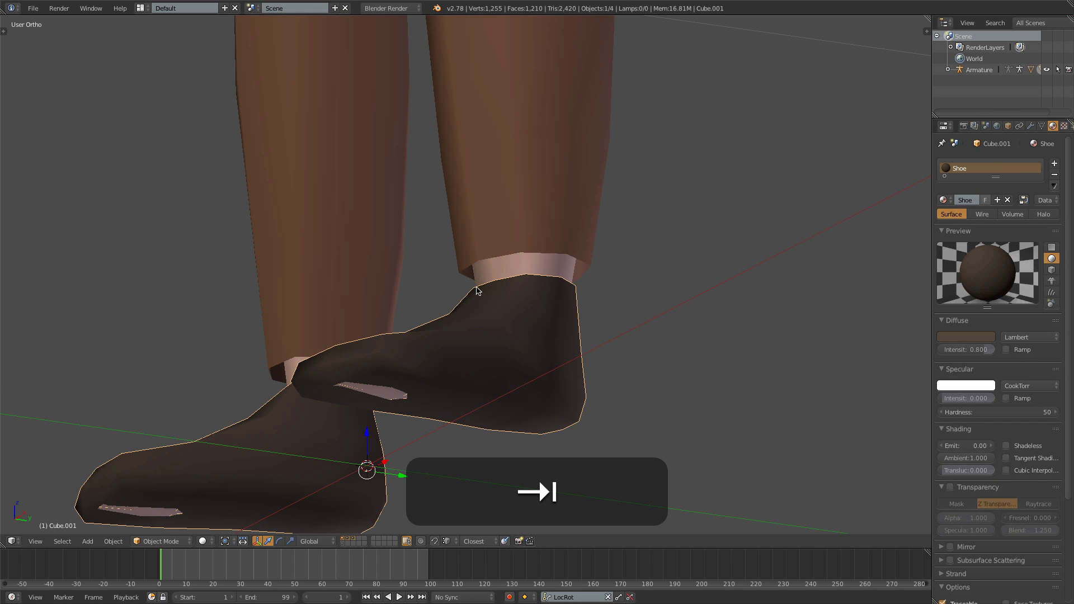
pyautogui.press('Tab')
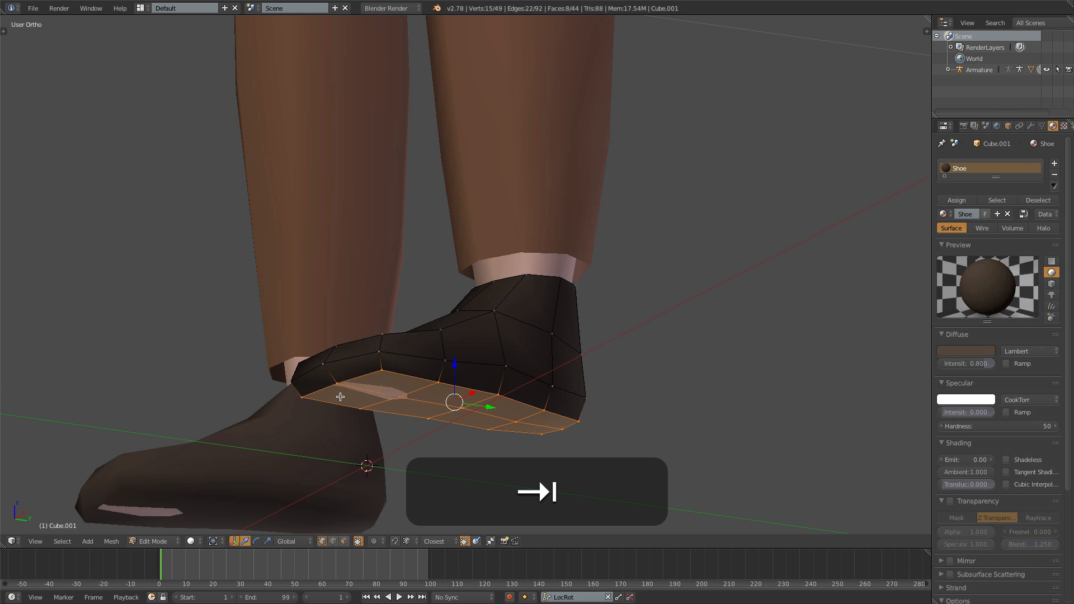
pyautogui.press('g')
pyautogui.press('z')
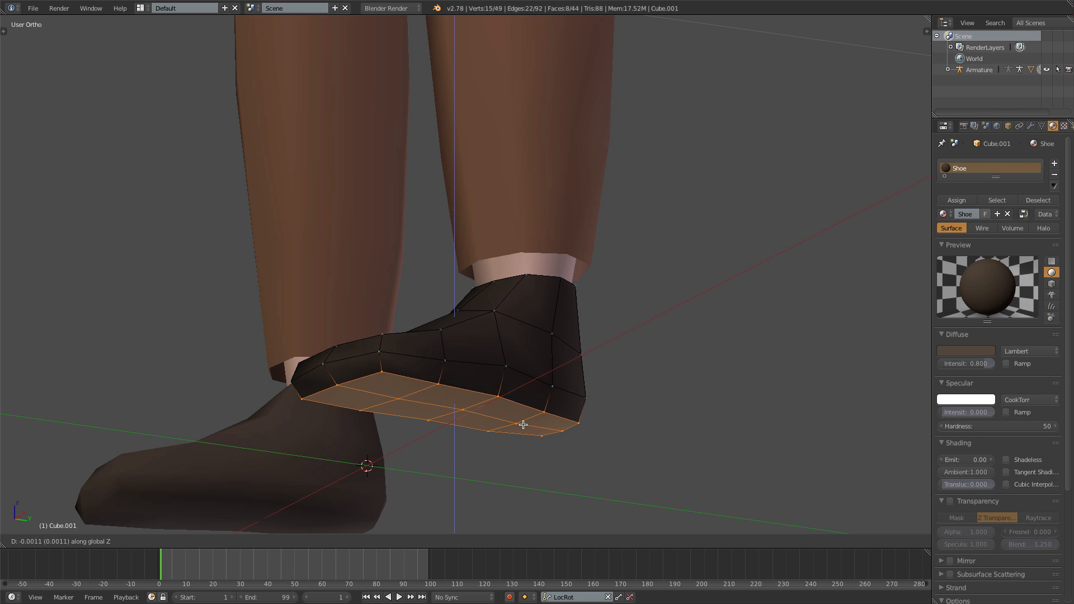
pyautogui.click(530, 420)
pyautogui.press('Tab')
# - Deselect everything and examine the whole clothed character from the front and at an angle
pyautogui.scroll(-6, 499, 420)
pyautogui.press('KP_1')
pyautogui.press('a')
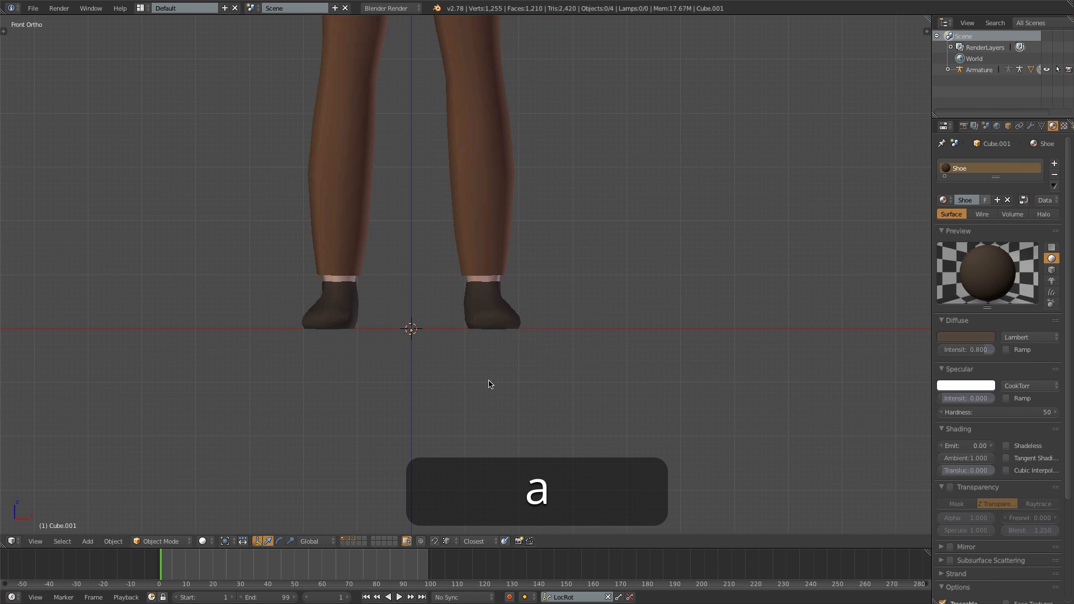
pyautogui.scroll(-4, 488, 380)
pyautogui.keyDown('shift'); pyautogui.moveTo(493, 303); pyautogui.dragTo(437, 369, button='middle'); pyautogui.keyUp('shift')
pyautogui.press('KP_1')
pyautogui.keyDown('shift'); pyautogui.moveTo(490, 306); pyautogui.dragTo(495, 435, button='middle'); pyautogui.keyUp('shift')
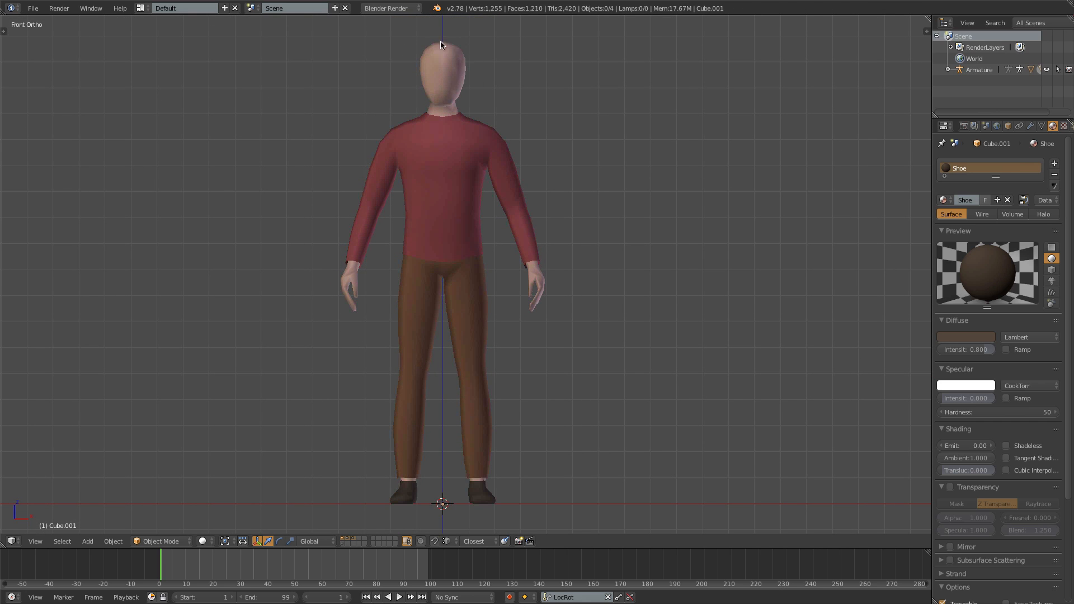
# - Select the body's upper head geometry in wireframe from the right side view and duplicate it in place
pyautogui.rightClick(447, 74)
pyautogui.press('Tab')
pyautogui.press('KP_3')
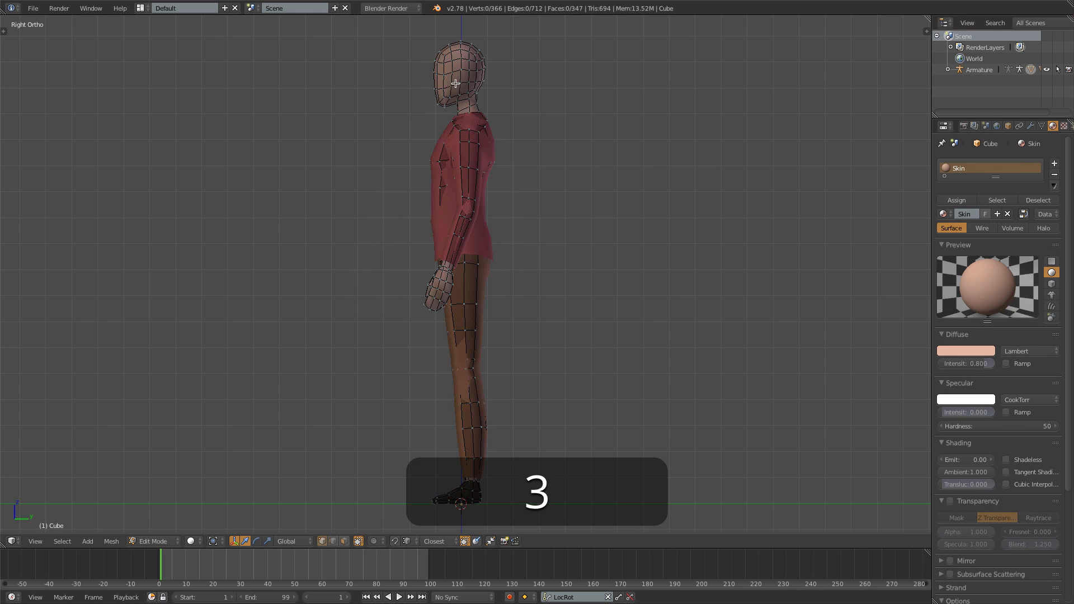
pyautogui.press('z')
pyautogui.press('b')
pyautogui.moveTo(399, 33); pyautogui.dragTo(504, 85)
pyautogui.hotkey('shift', 'd')
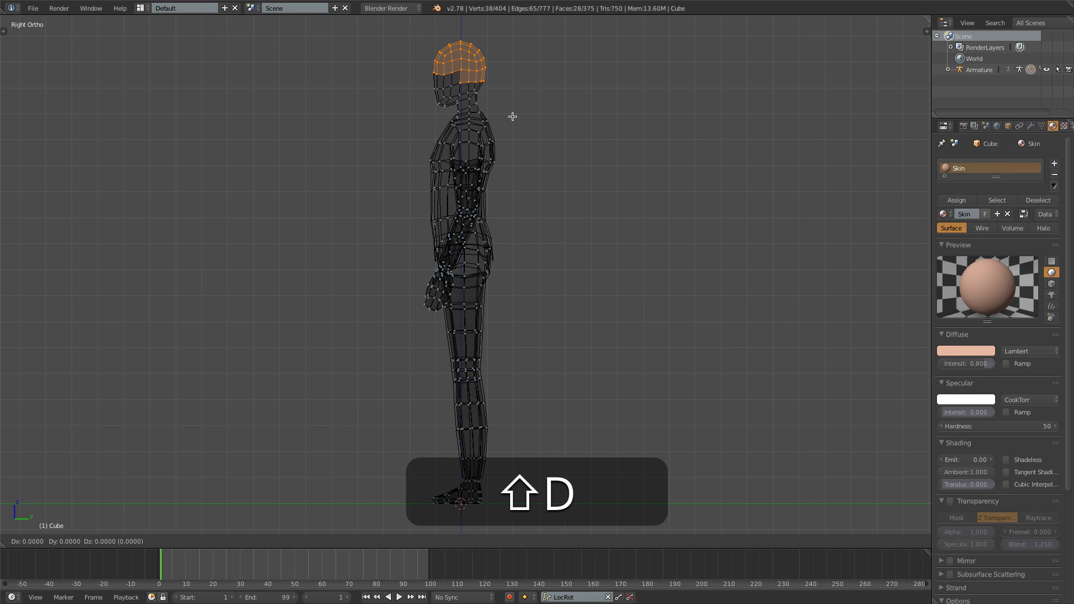
pyautogui.rightClick(512, 117)
# - Separate the duplicated head geometry into its own hair object and select it in solid shading
pyautogui.press('p')
pyautogui.click(507, 116)
pyautogui.press('Tab')
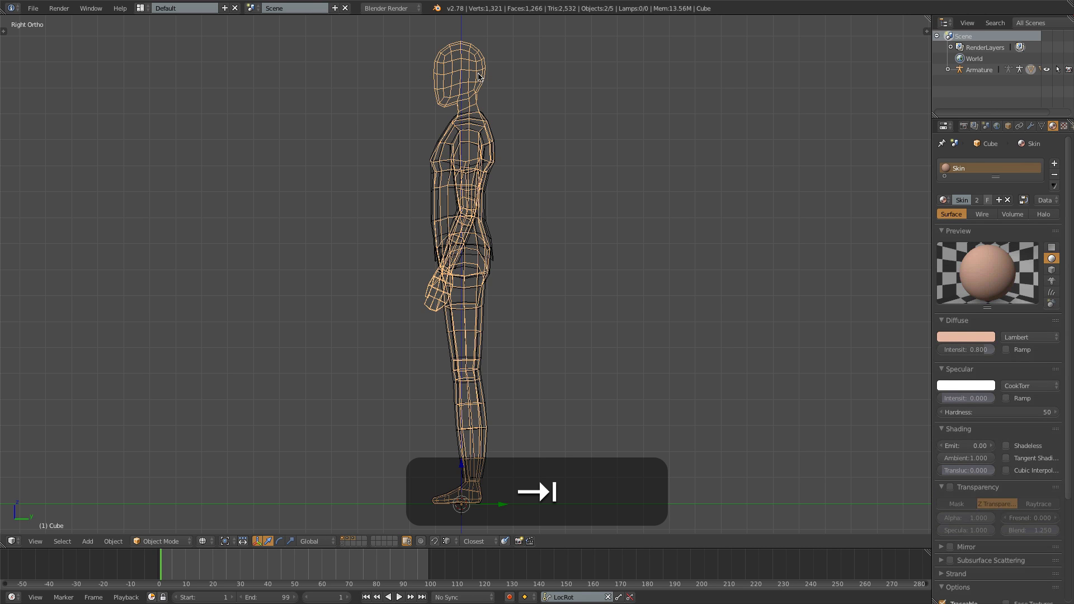
pyautogui.rightClick(478, 75)
pyautogui.press('z')
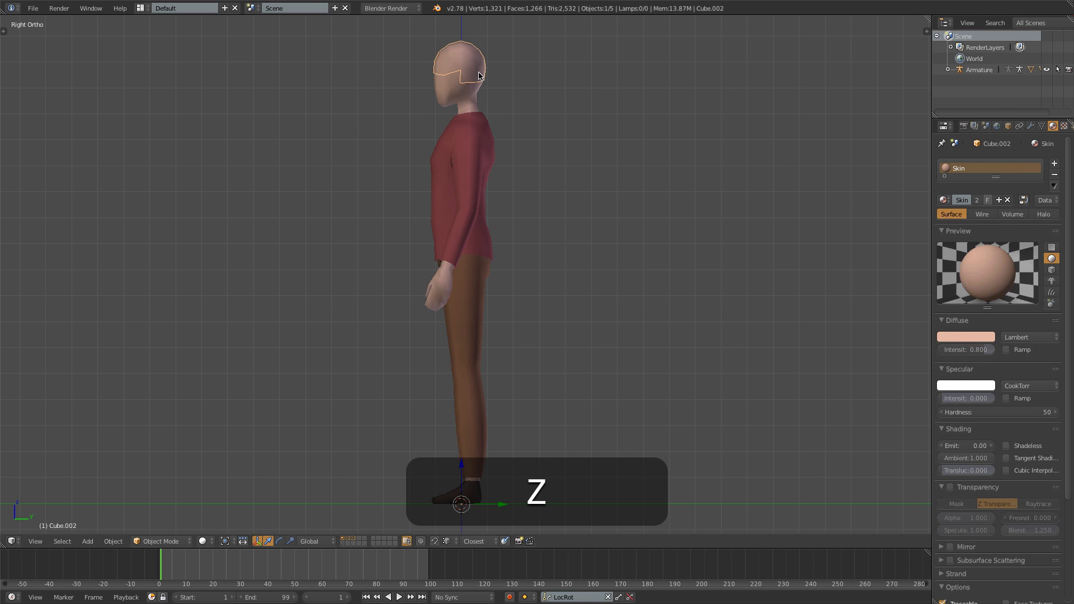
# - Remove the Skin material slot from the hair object and give it a new material named Hair
pyautogui.click(1055, 176)
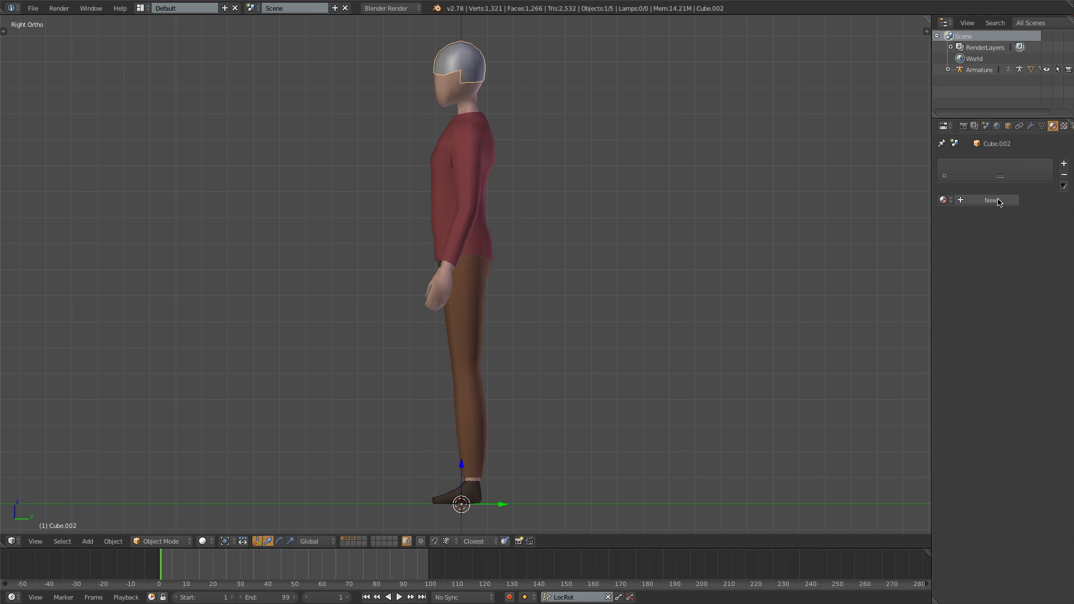
pyautogui.click(980, 201)
pyautogui.doubleClick(980, 201)
pyautogui.write('Hair')
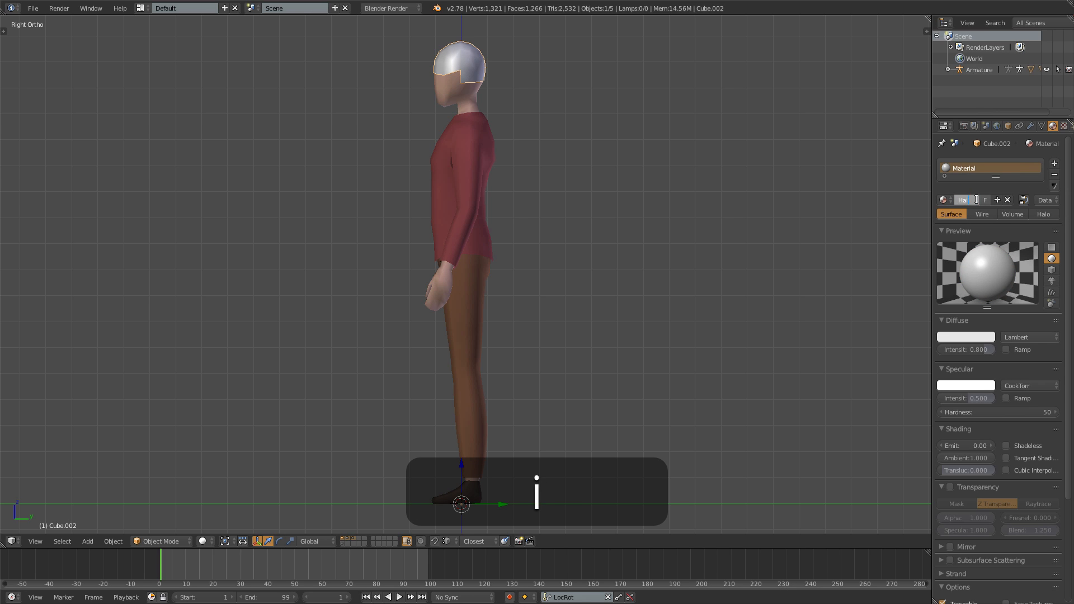
pyautogui.press('Return')
# - Set the Hair material's specular intensity to 0 and its diffuse color to a very dark, nearly black brown
pyautogui.moveTo(980, 399); pyautogui.dragTo(951, 399)
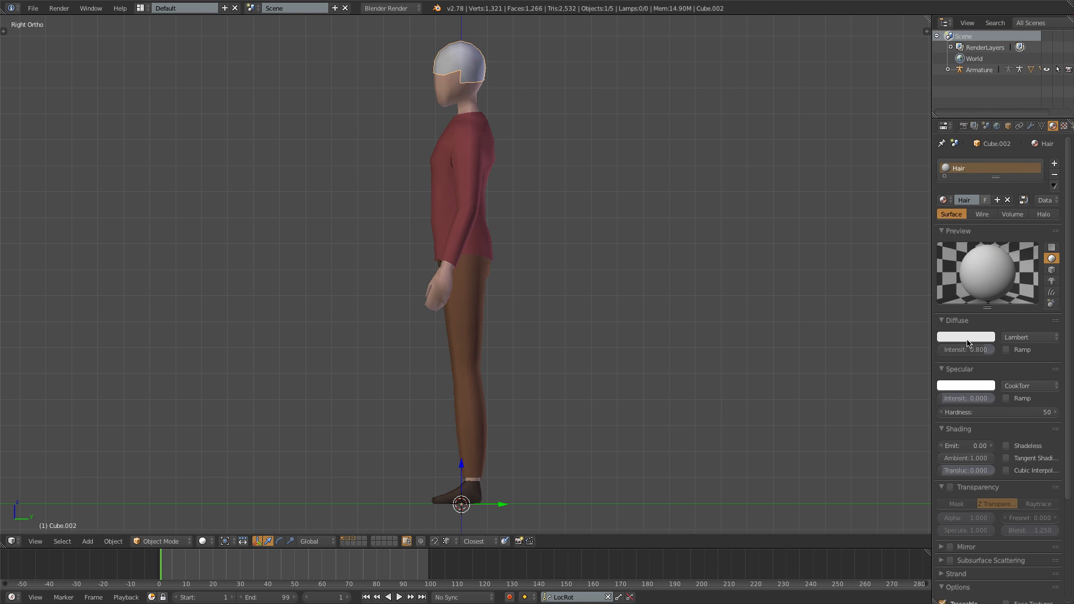
pyautogui.click(985, 336)
pyautogui.click(929, 240)
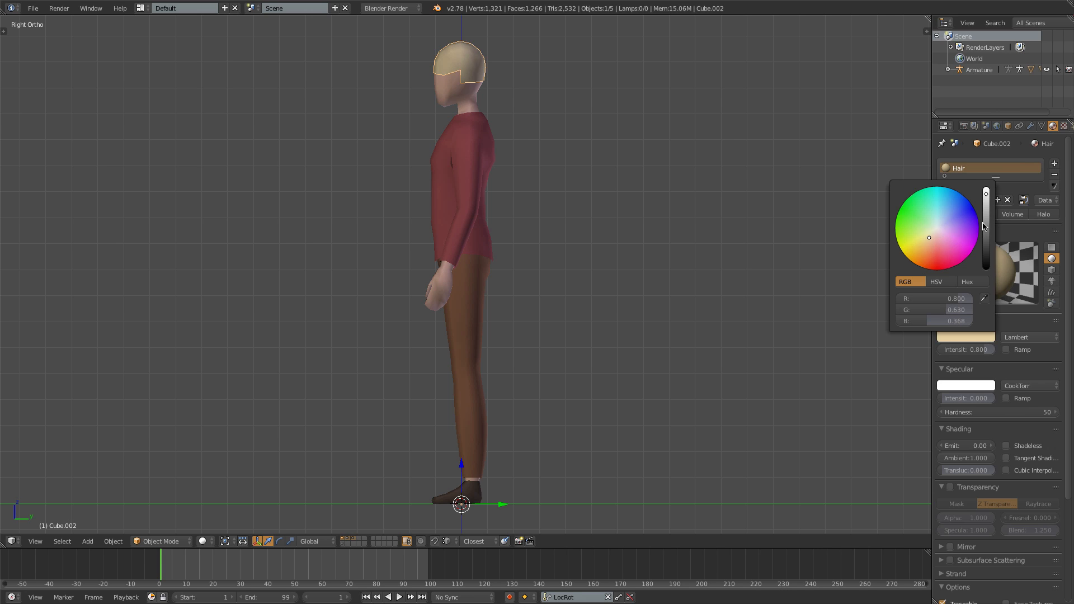
pyautogui.moveTo(984, 226); pyautogui.dragTo(986, 253)
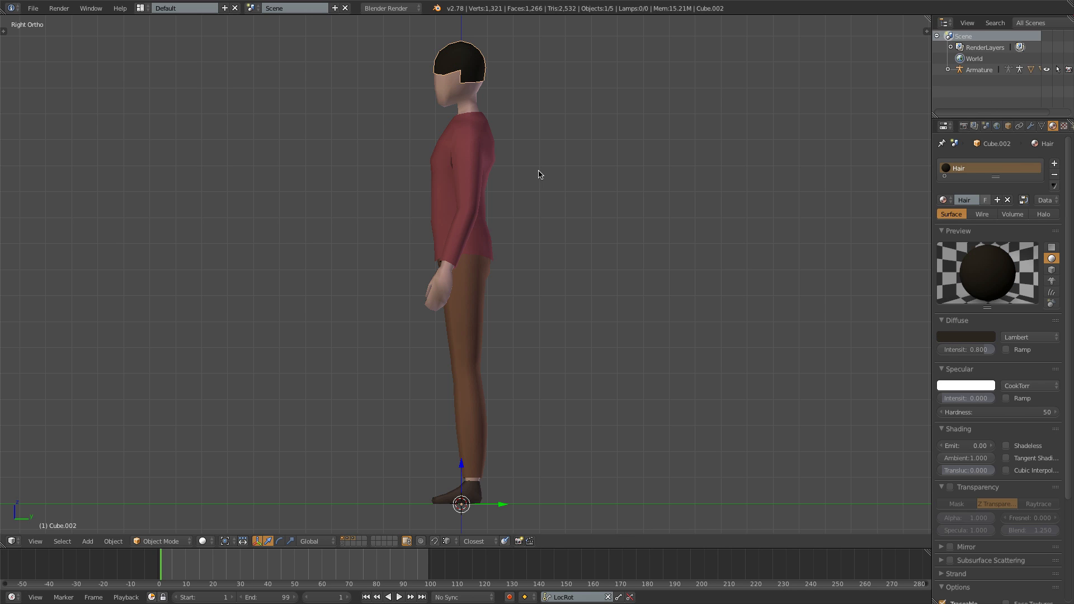
# - Apply the hair object's Mirror modifier and add a Solidify modifier to it
pyautogui.click(1032, 126)
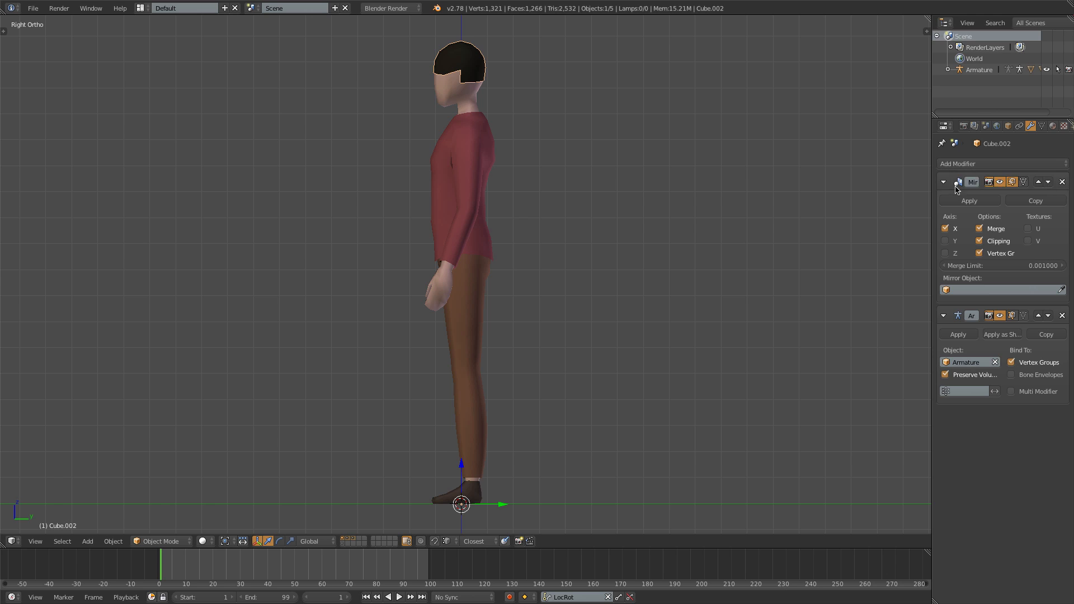
pyautogui.click(970, 201)
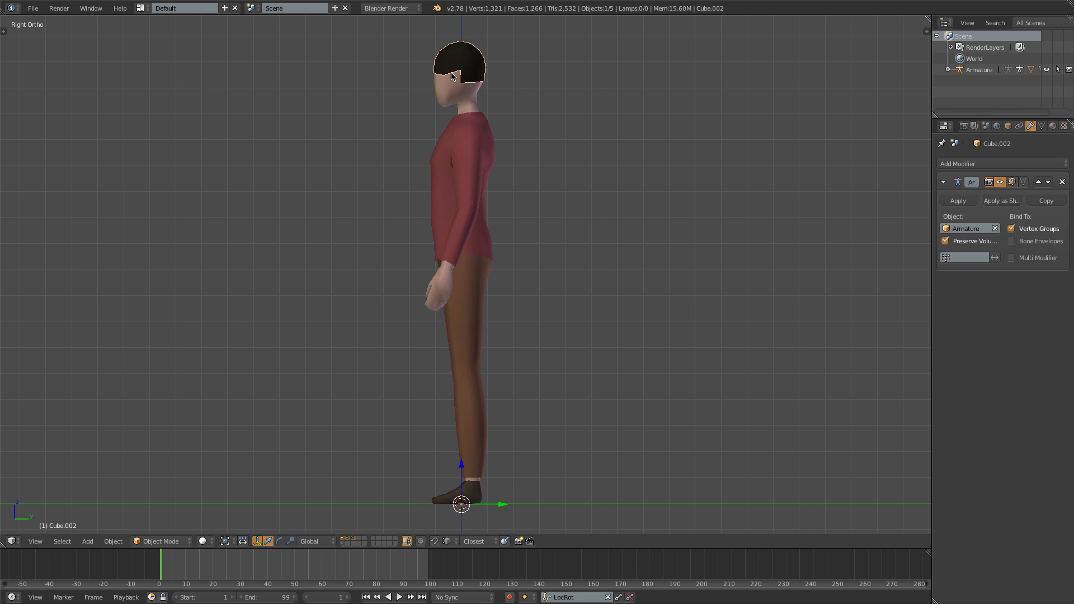
pyautogui.click(974, 164)
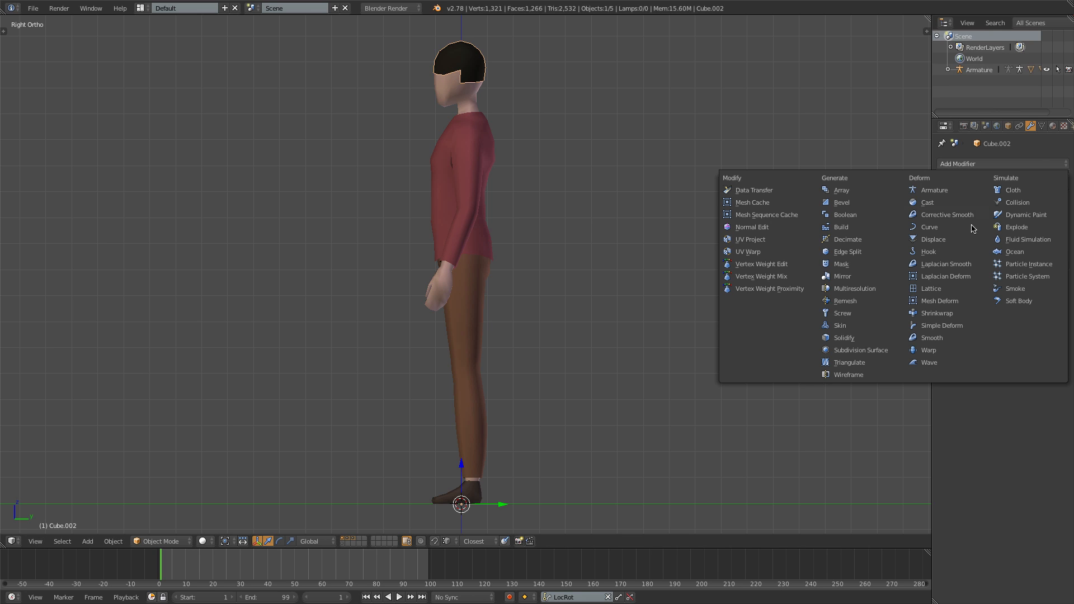
pyautogui.click(843, 339)
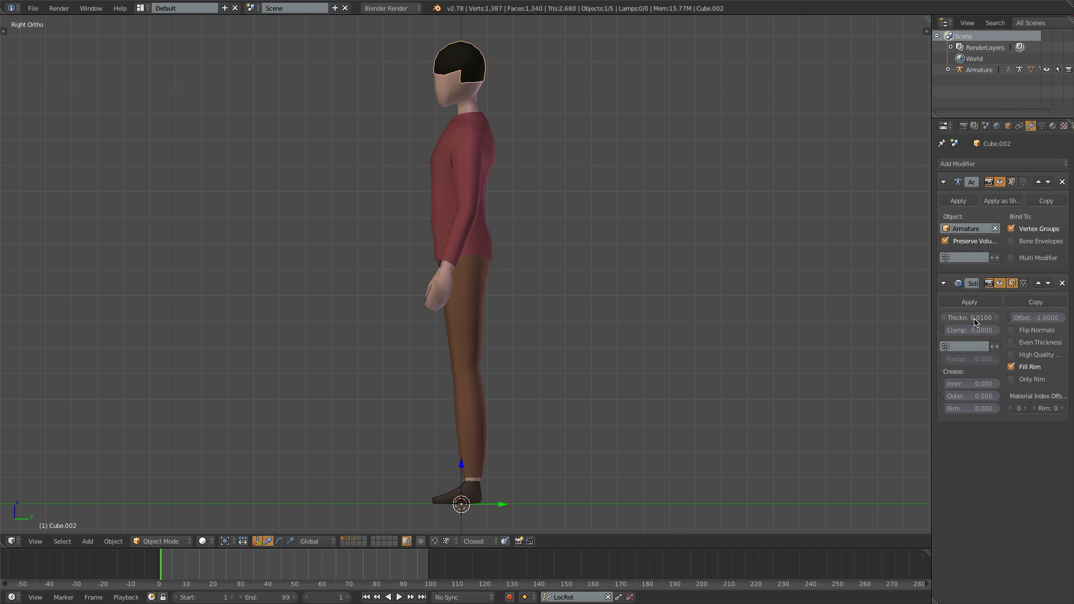
# - Set the hair's Solidify thickness to -0.0120 so the hair extends outward from the head
pyautogui.moveTo(974, 321); pyautogui.dragTo(951, 321)
pyautogui.moveTo(624, 178); pyautogui.dragTo(674, 161, button='middle')
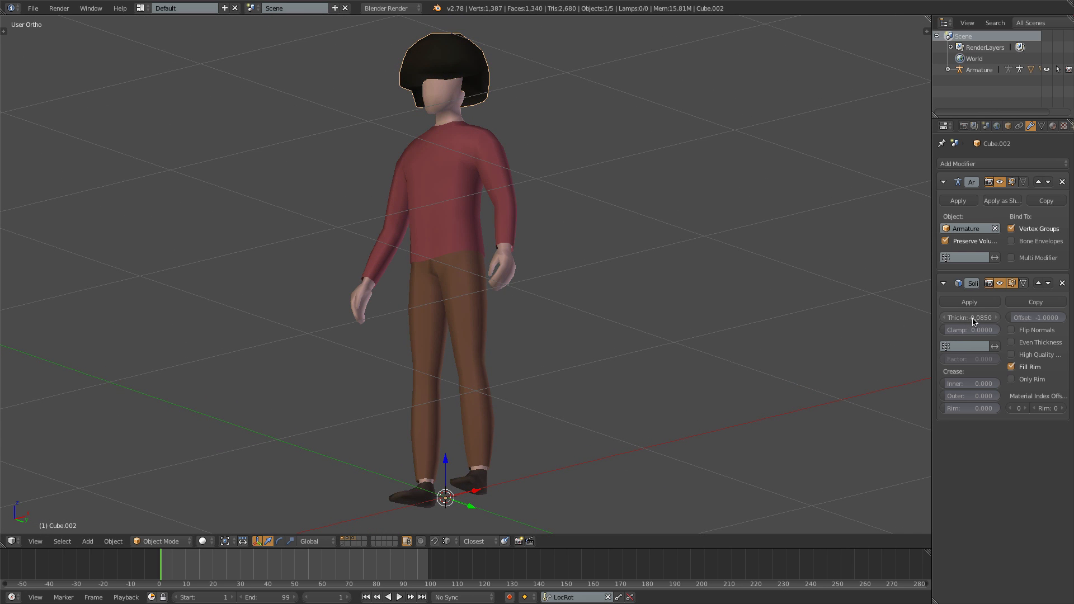
pyautogui.moveTo(976, 320); pyautogui.dragTo(992, 320)
# - Open the hair mesh for editing with the Solidify result shown on the editing cage, and set snapping to faces
pyautogui.press('KP_1')
pyautogui.keyDown('shift'); pyautogui.moveTo(433, 183); pyautogui.dragTo(428, 333, button='middle'); pyautogui.keyUp('shift')
pyautogui.scroll(10, 420, 224)
pyautogui.keyDown('shift'); pyautogui.moveTo(409, 128); pyautogui.dragTo(393, 213, button='middle'); pyautogui.keyUp('shift')
pyautogui.scroll(-8, 489, 446)
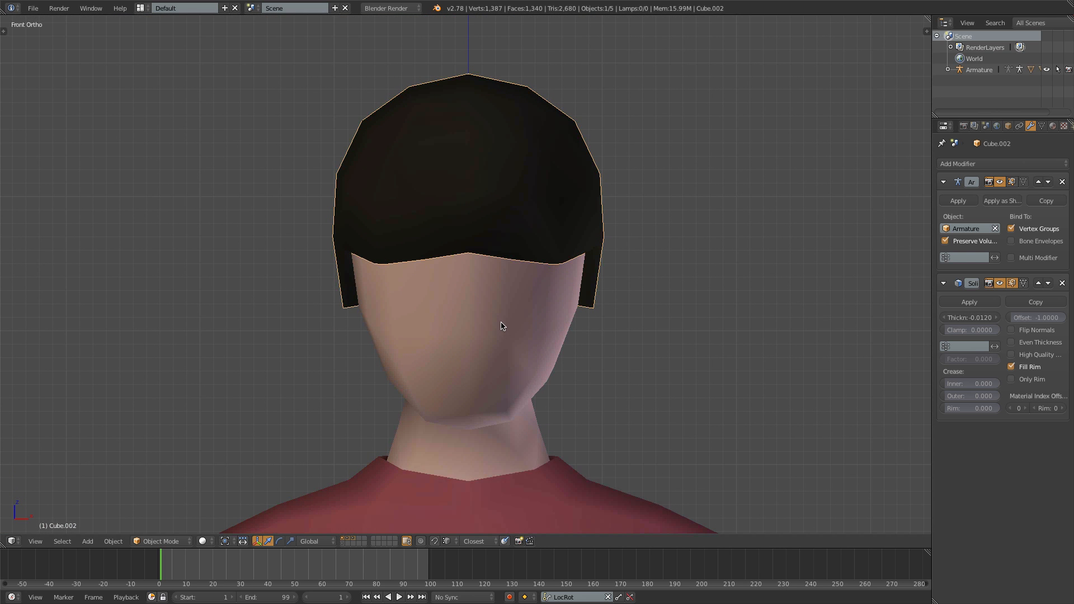
pyautogui.press('Tab')
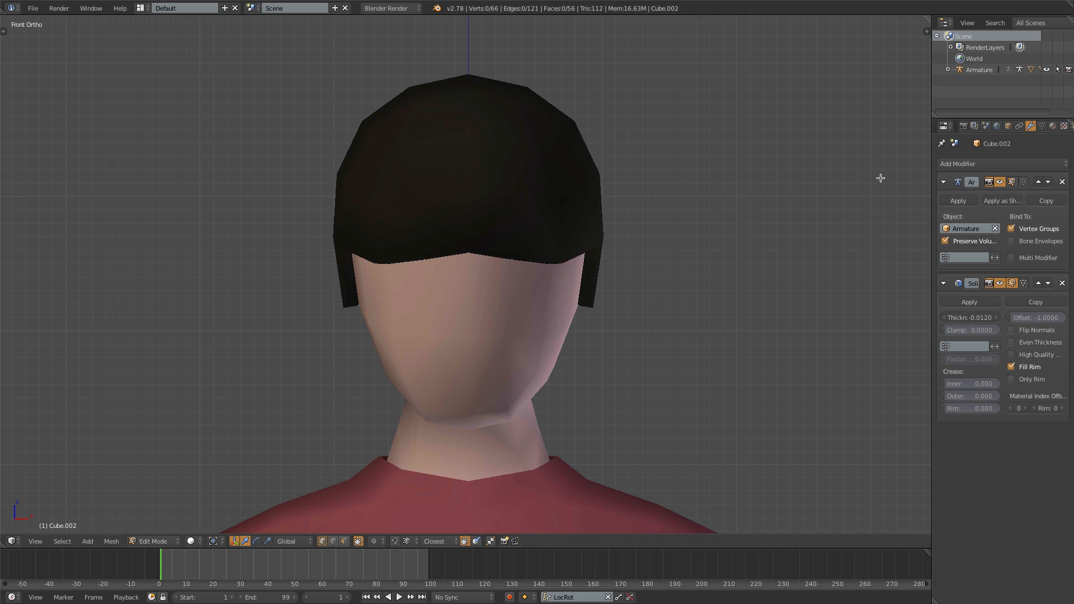
pyautogui.click(1023, 284)
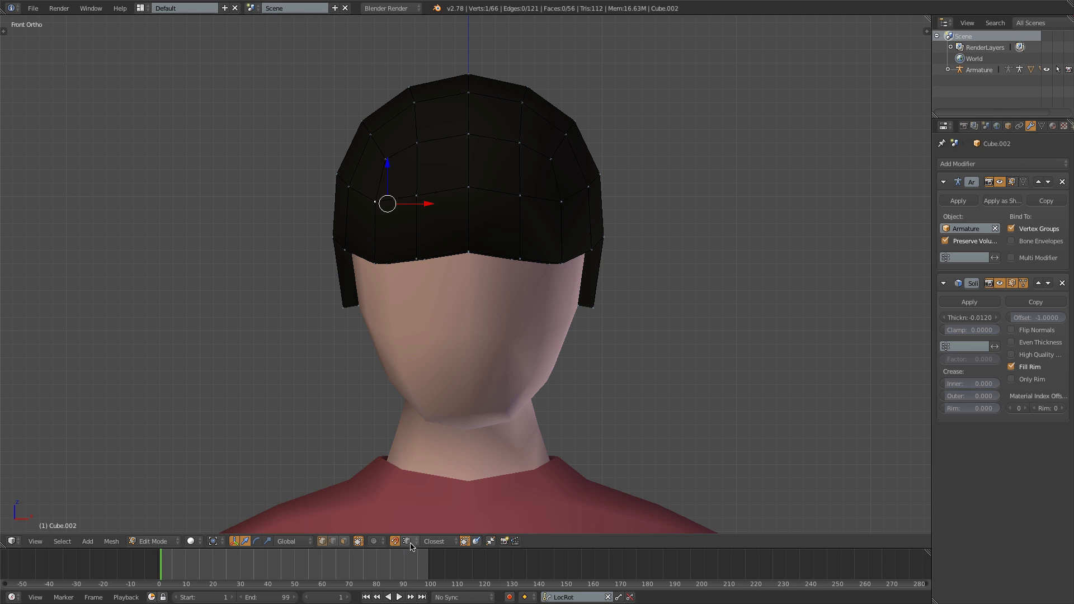
pyautogui.click(409, 542)
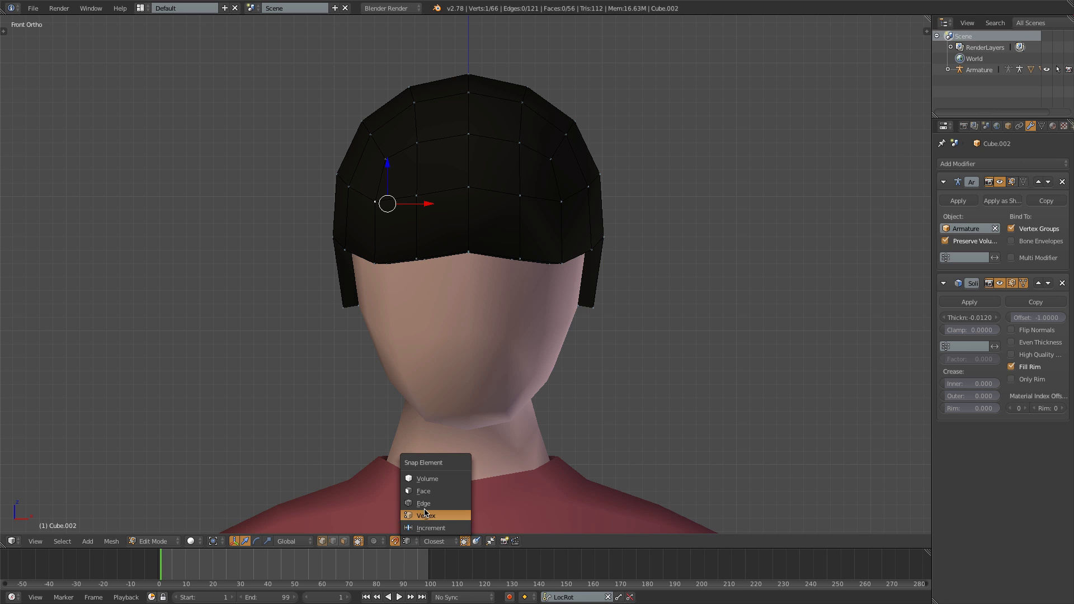
pyautogui.click(423, 492)
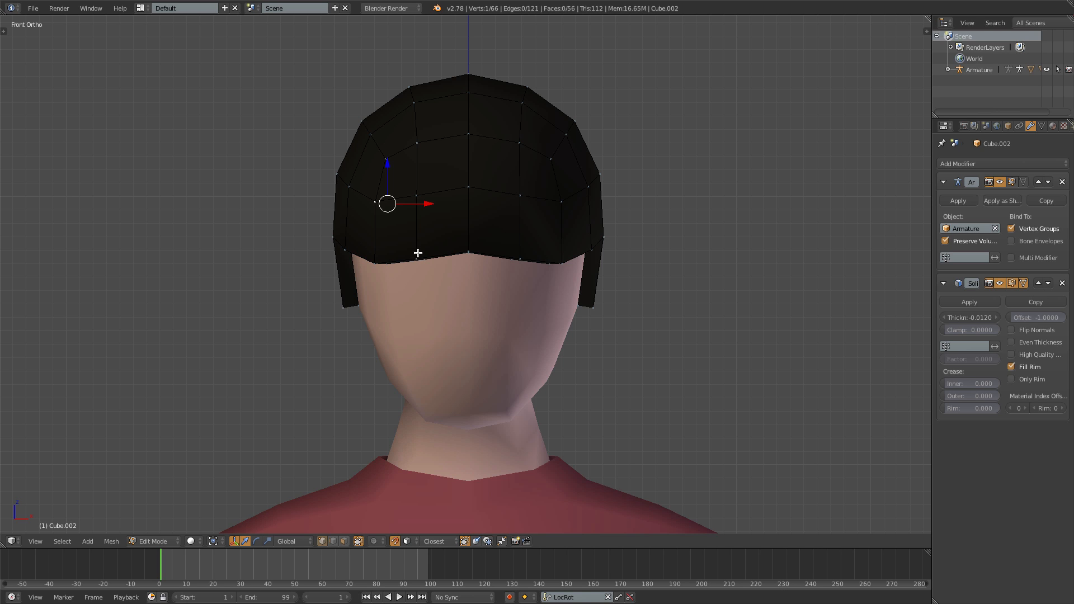
# - Raise the outer fringe vertex on the character's right side and lift the center fringe vertex into a parting peak
pyautogui.rightClick(375, 259)
pyautogui.press('g')
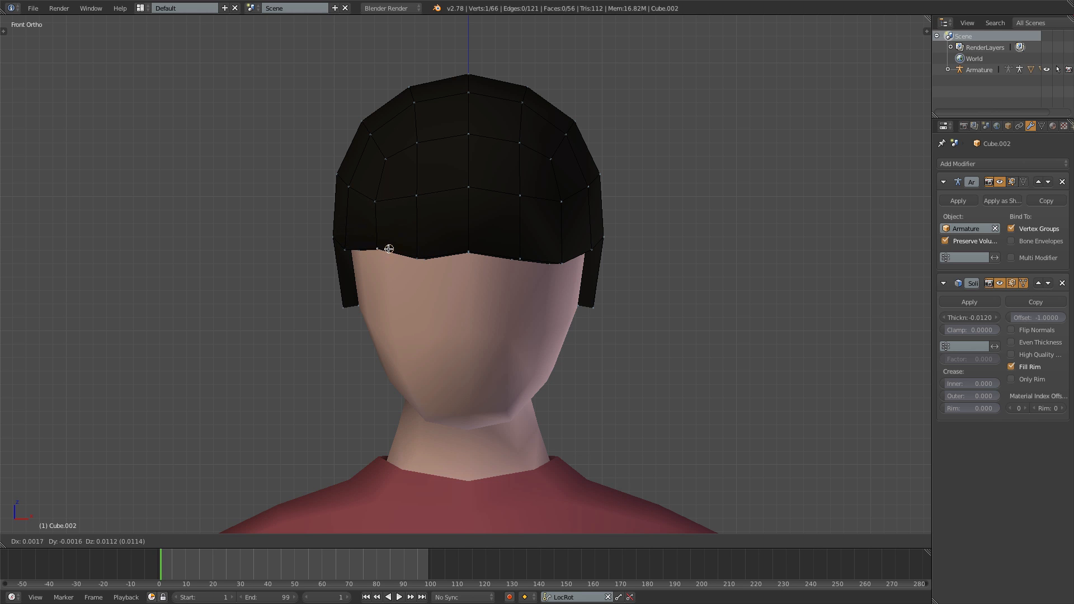
pyautogui.click(387, 247)
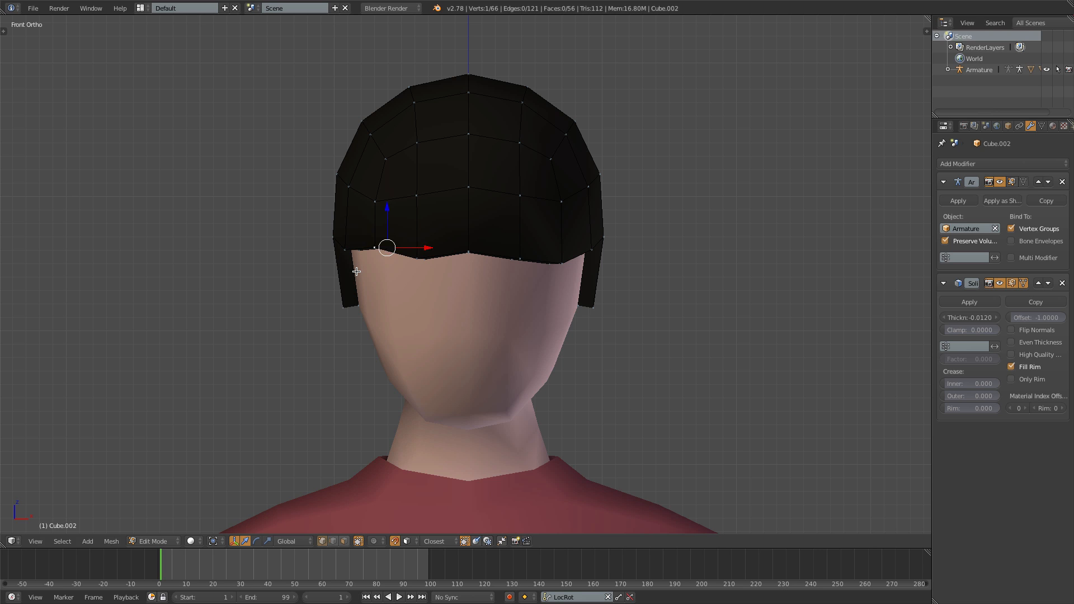
pyautogui.rightClick(475, 253)
pyautogui.press('g')
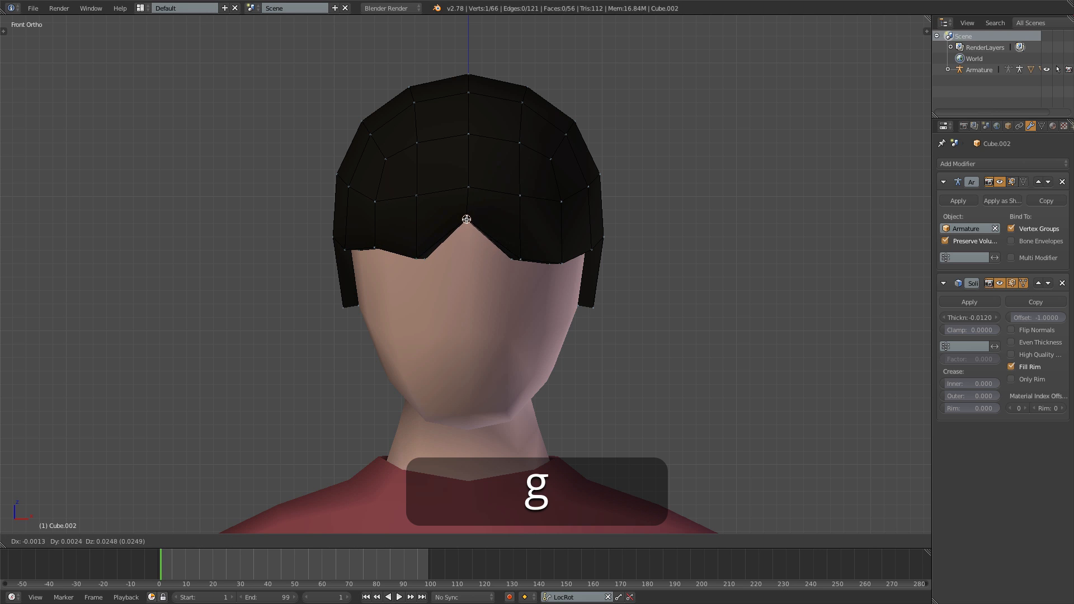
pyautogui.click(470, 219)
# - Reposition the three fringe vertices on the character's left so the hairline slopes from the parting to the temple
pyautogui.rightClick(511, 260)
pyautogui.press('g')
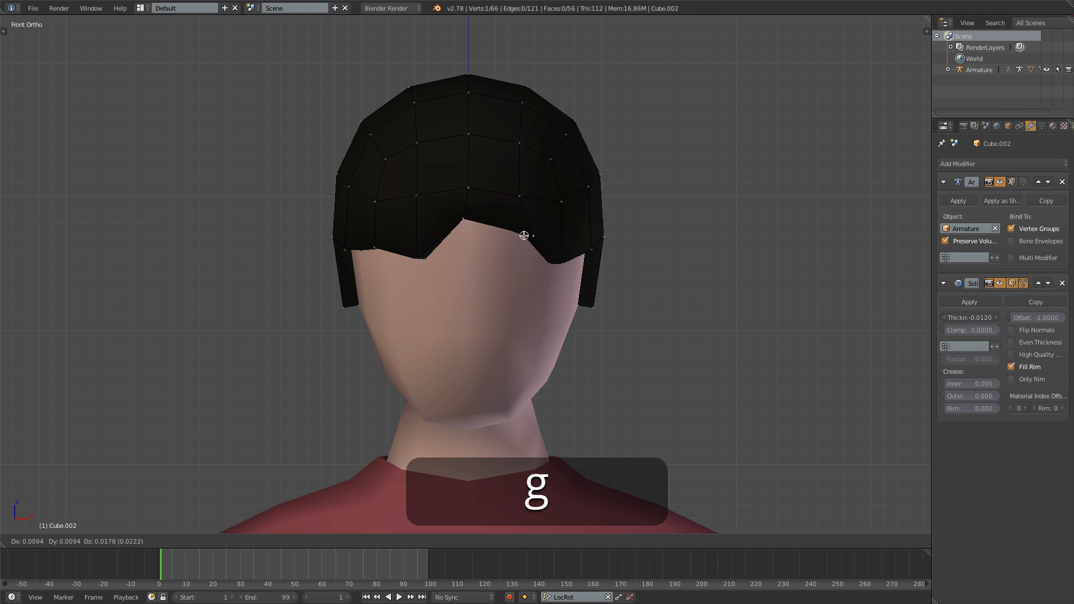
pyautogui.click(522, 234)
pyautogui.rightClick(550, 264)
pyautogui.press('g')
pyautogui.click(554, 247)
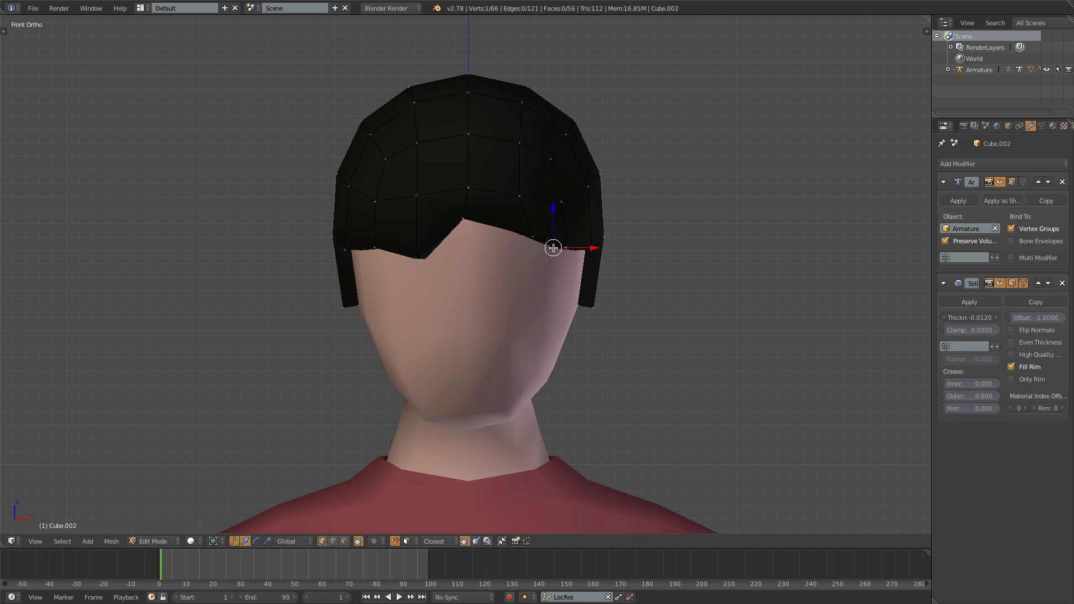
pyautogui.rightClick(589, 254)
pyautogui.press('g')
pyautogui.click(576, 258)
# - Move the left sideburn's lower corner up and back, and the left temple vertex forward and down
pyautogui.press('KP_3')
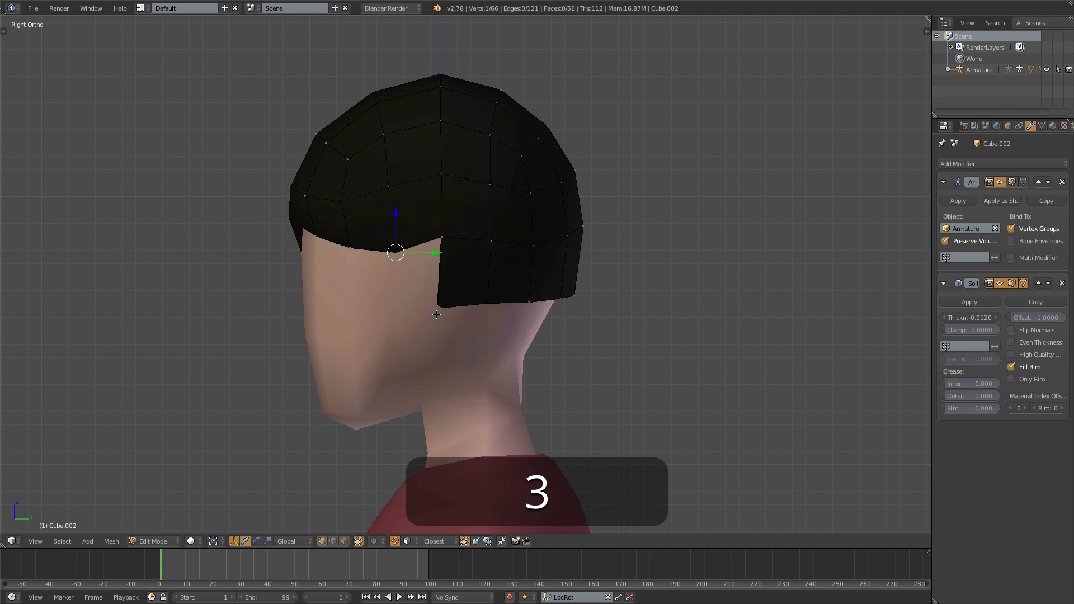
pyautogui.press('g')
pyautogui.click(444, 233)
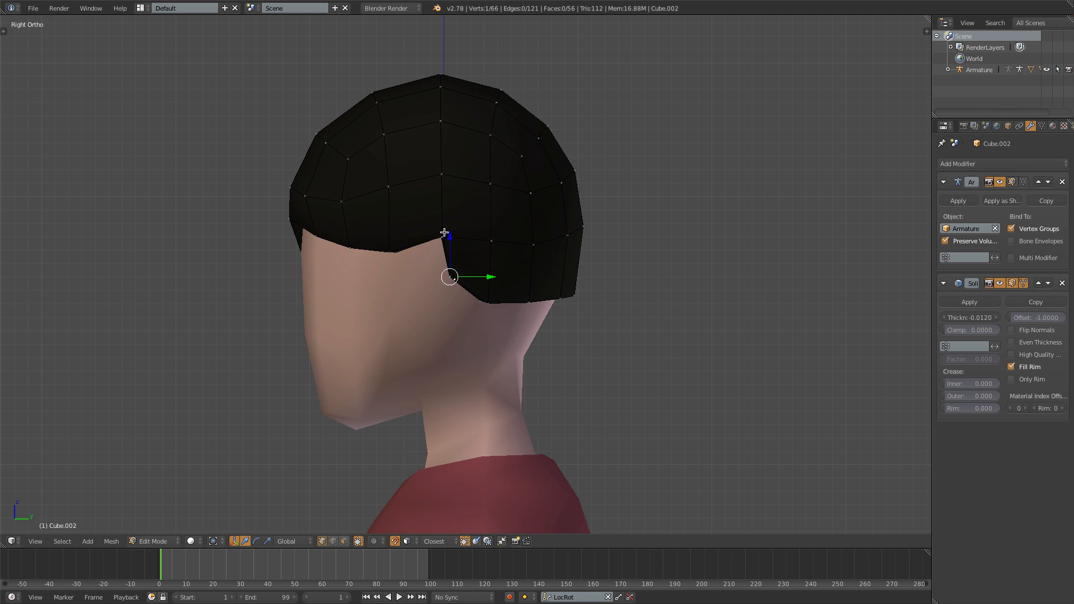
pyautogui.press('g')
pyautogui.click(429, 251)
# - Reshape the hair's lower edge behind the left ear, pulling the rearmost of its side vertices down
pyautogui.press('g')
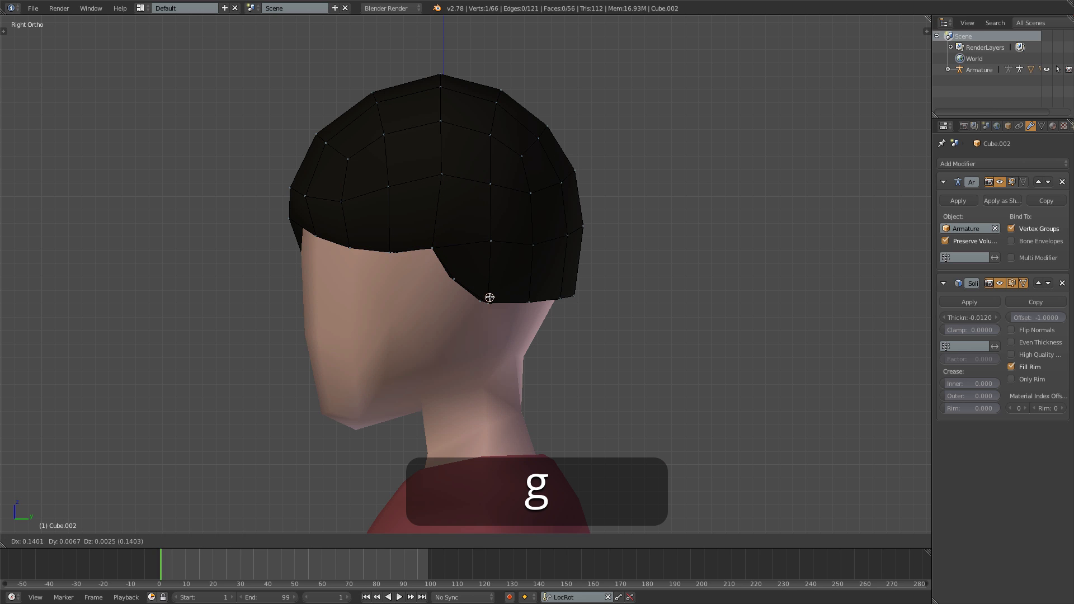
pyautogui.click(489, 298)
pyautogui.rightClick(528, 302)
pyautogui.press('g')
pyautogui.click(519, 314)
# - Lower the three hairline vertices across the back of the head to extend the hair toward the nape
pyautogui.moveTo(542, 339); pyautogui.dragTo(409, 319, button='middle')
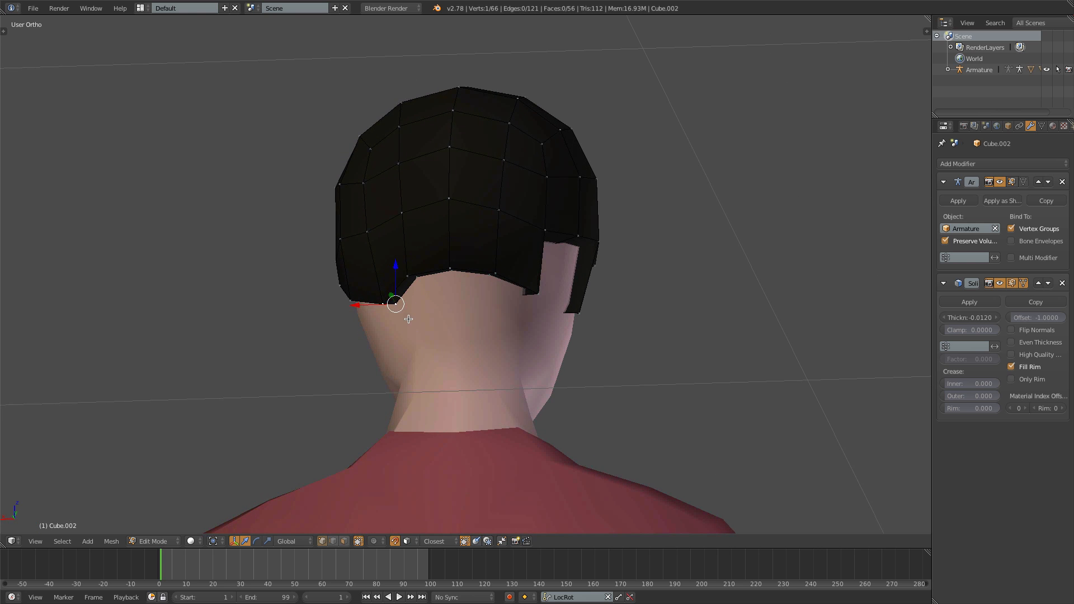
pyautogui.rightClick(413, 272)
pyautogui.press('g')
pyautogui.click(425, 305)
pyautogui.rightClick(452, 270)
pyautogui.press('g')
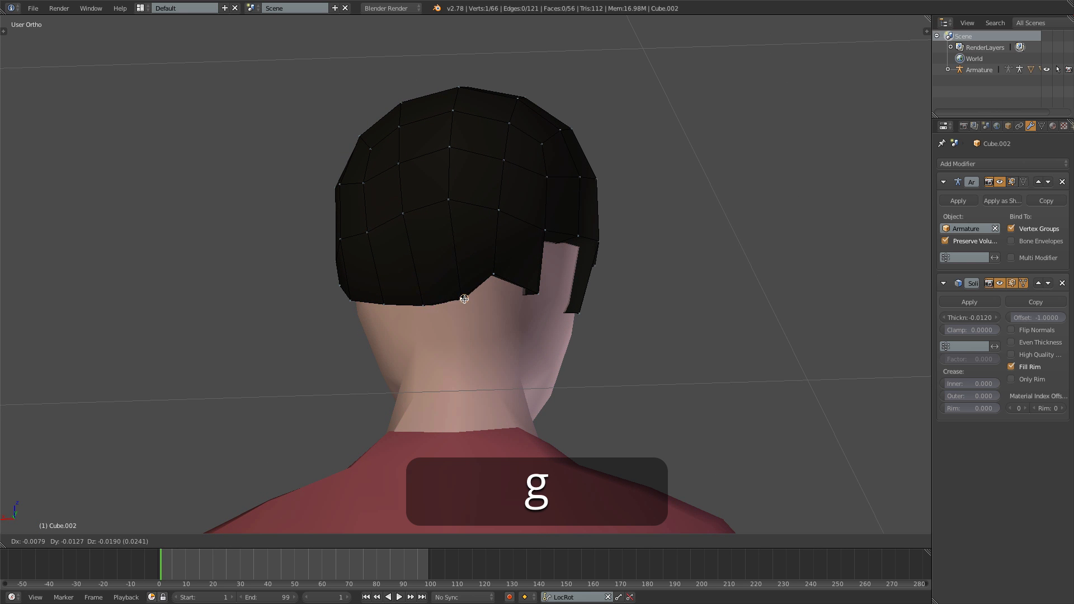
pyautogui.click(466, 308)
pyautogui.rightClick(492, 274)
pyautogui.press('g')
pyautogui.click(495, 301)
# - Reposition the lower-edge vertices of the hair behind the ear and at the sideburn on the character's right side
pyautogui.rightClick(536, 295)
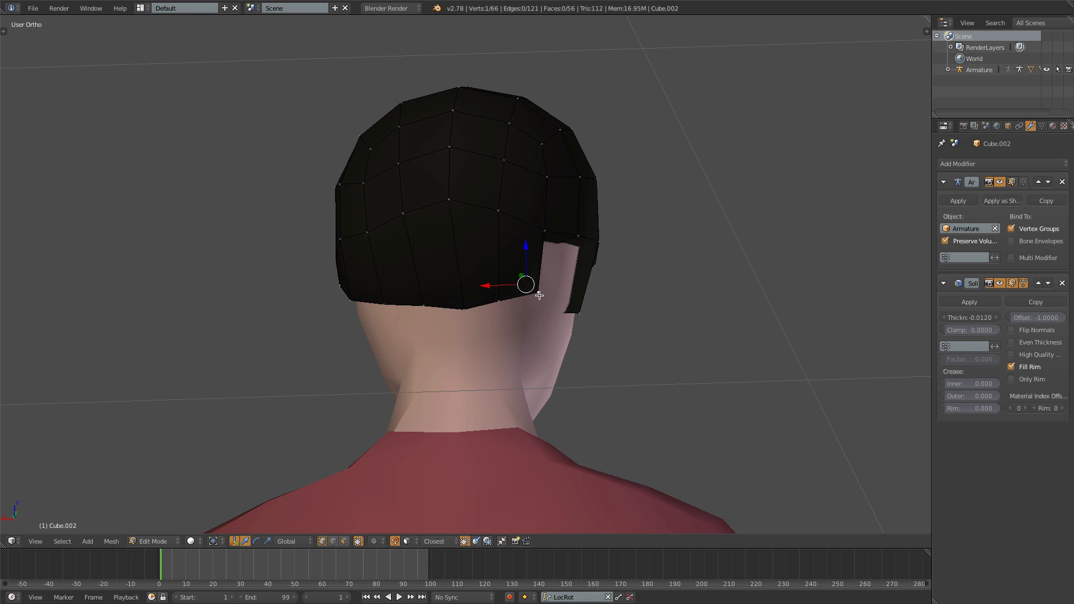
pyautogui.moveTo(540, 295)
pyautogui.mouseDown(button='middle')
pyautogui.moveTo(451, 306)
pyautogui.moveTo(410, 336)
pyautogui.moveTo(423, 334)
pyautogui.mouseUp(button='middle')
pyautogui.press('g')
pyautogui.click(468, 307)
pyautogui.press('z')
pyautogui.rightClick(476, 291)
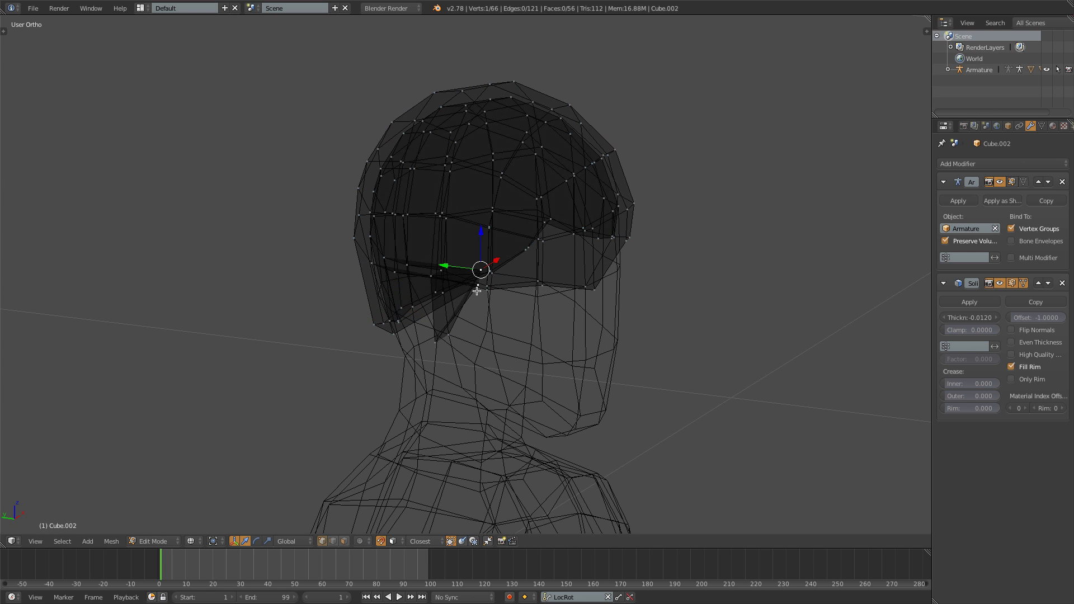
pyautogui.press('z')
pyautogui.moveTo(490, 303); pyautogui.dragTo(455, 317, button='middle')
pyautogui.press('g')
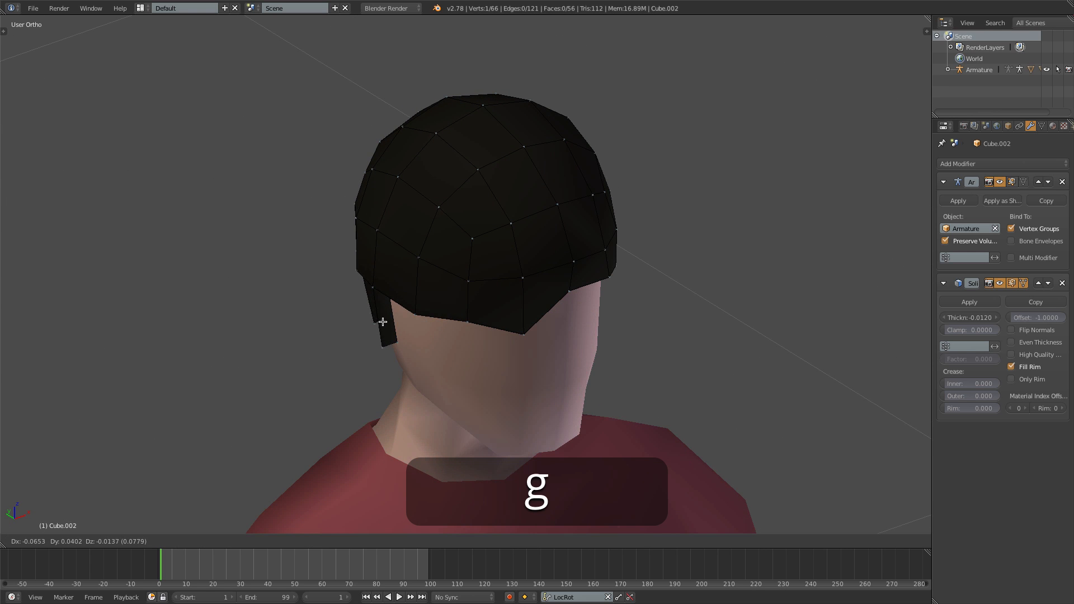
pyautogui.click(384, 319)
# - Move the right temple vertex forward and down and reshape the right sideburn edge to match the left side
pyautogui.moveTo(385, 320); pyautogui.dragTo(424, 329, button='middle')
pyautogui.press('KP_4')
pyautogui.press('g')
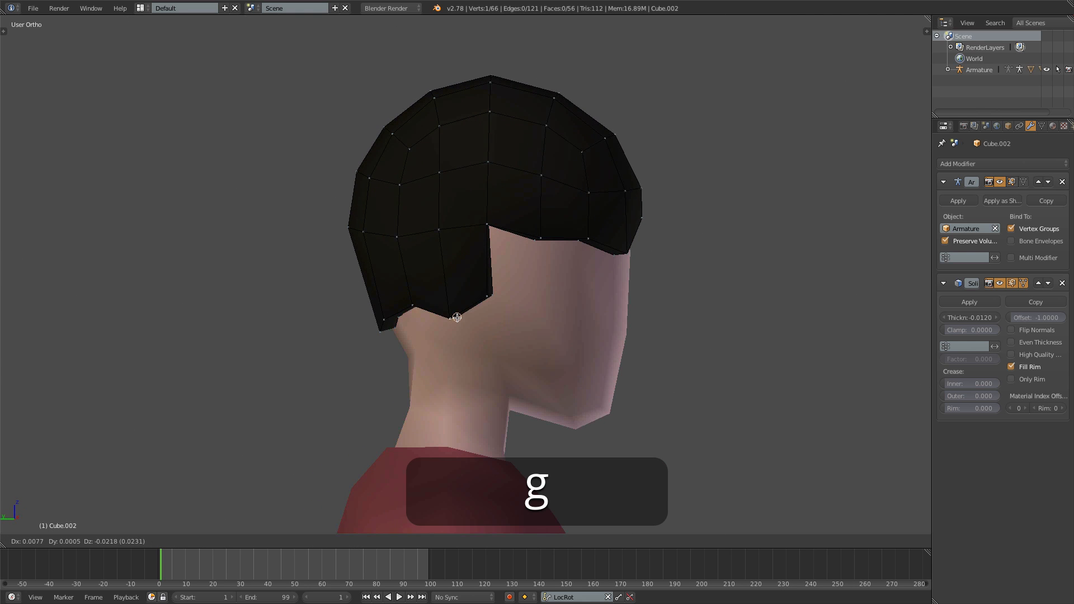
pyautogui.click(489, 225)
pyautogui.press('g')
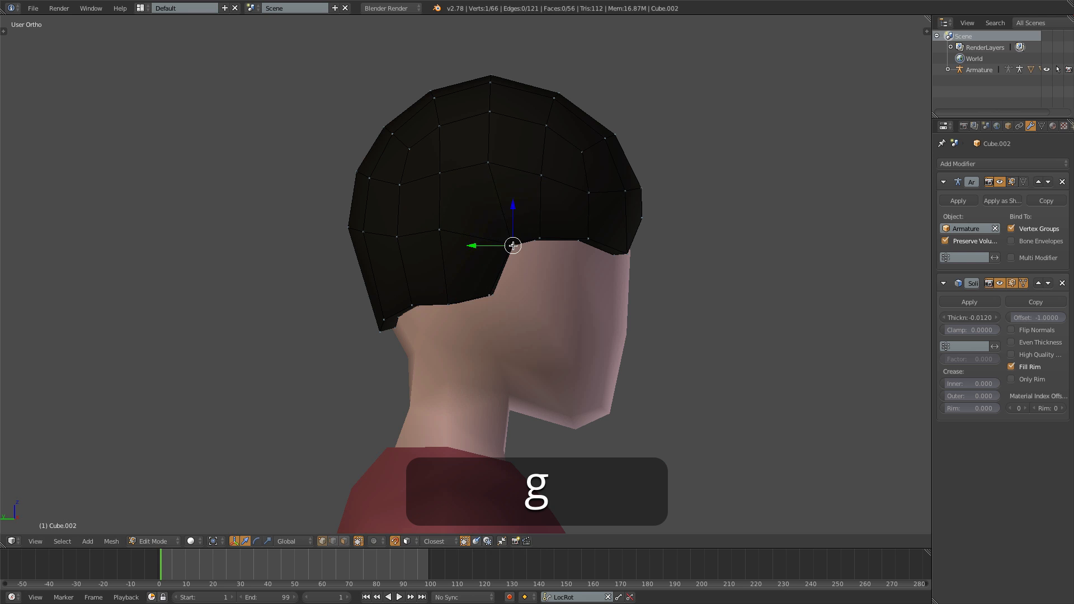
pyautogui.click(449, 279)
pyautogui.scroll(-2, 524, 294)
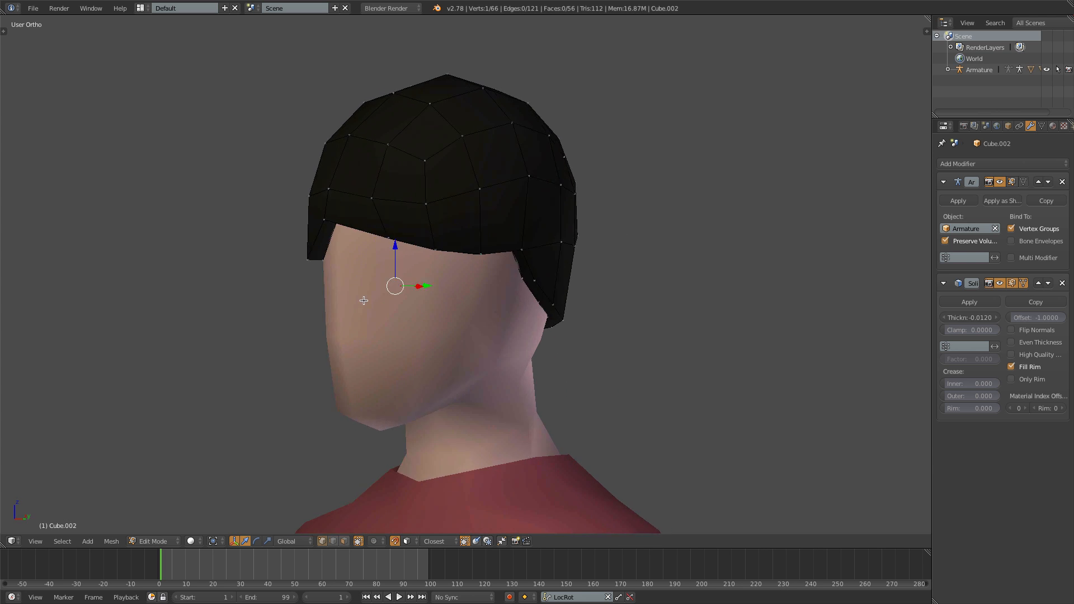
# - Move the front fringe vertices to shift the hairline's peak toward the character's left and smooth the dip on the right
pyautogui.press('KP_1')
pyautogui.scroll(-3, 472, 303)
pyautogui.press('Tab')
pyautogui.press('a')
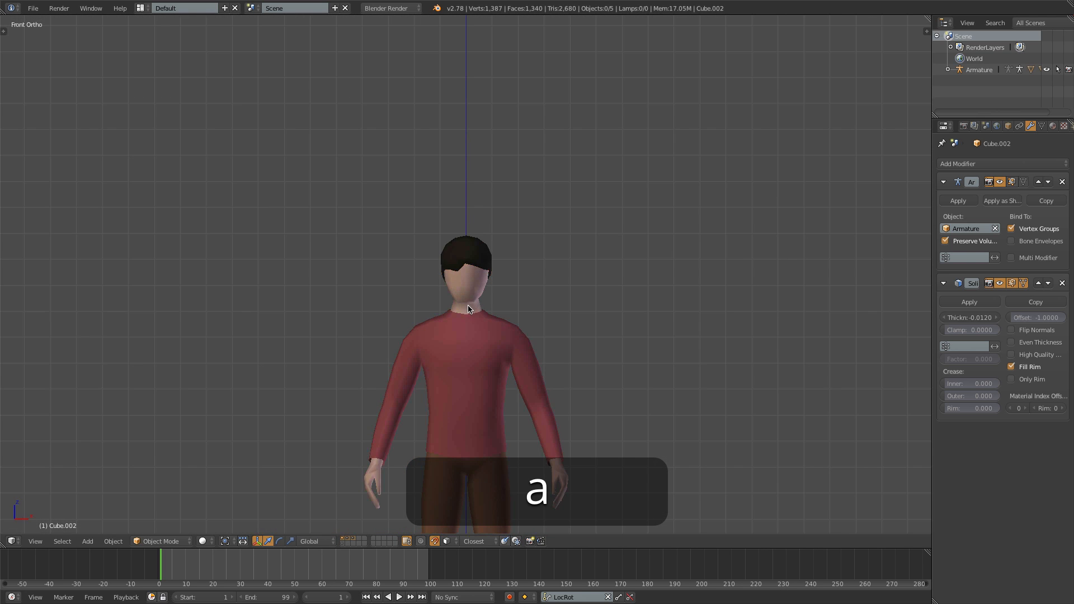
pyautogui.scroll(-2, 471, 303)
pyautogui.scroll(9, 458, 263)
pyautogui.press('Tab')
pyautogui.rightClick(413, 255)
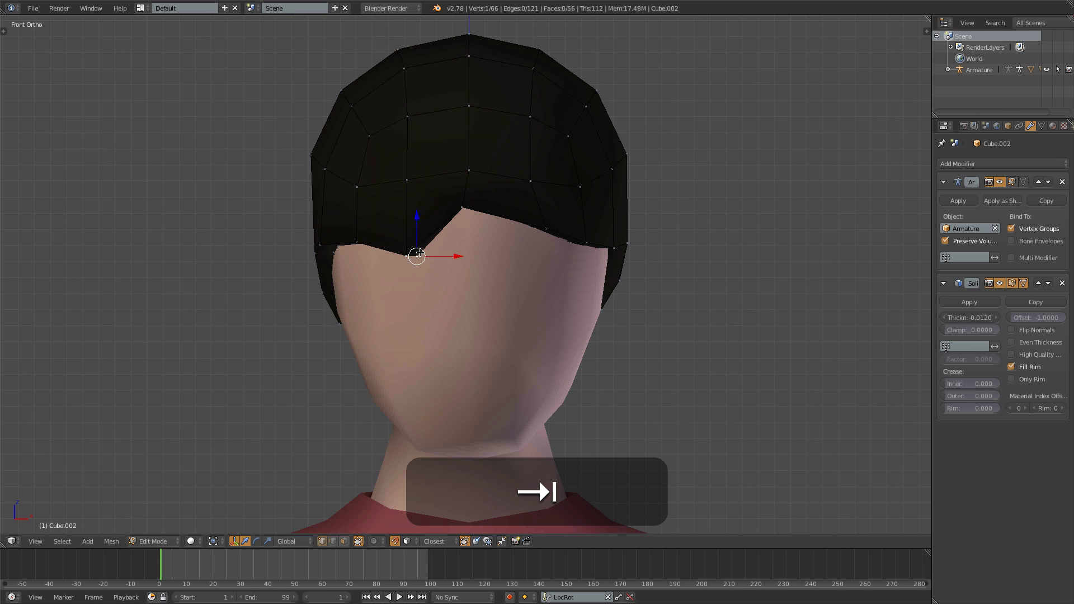
pyautogui.press('g')
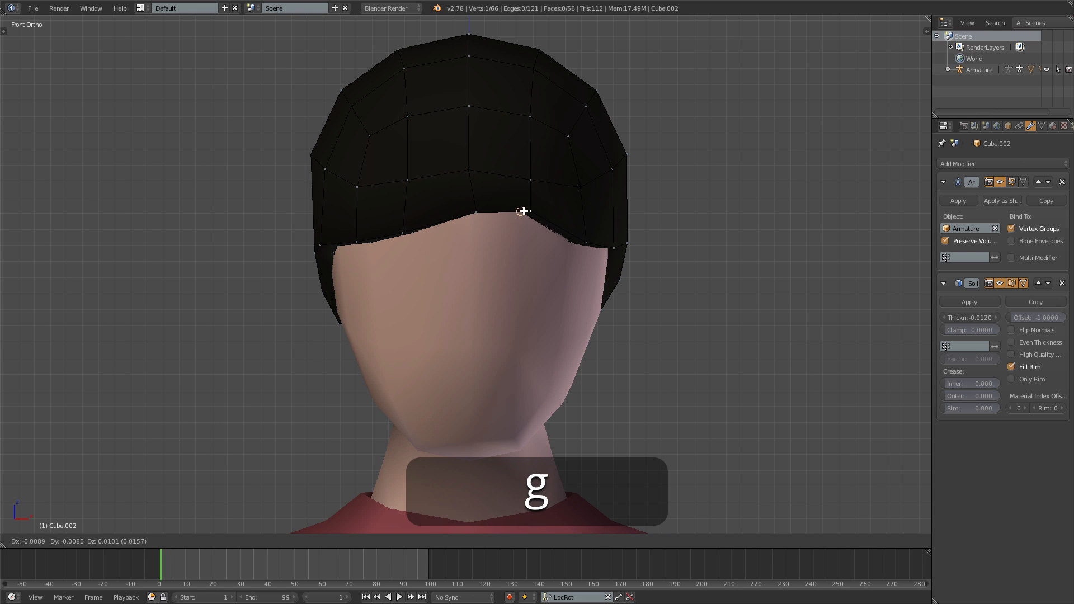
pyautogui.click(524, 208)
pyautogui.rightClick(394, 233)
pyautogui.press('g')
pyautogui.click(404, 244)
# - Reshape the crown's outline on the character's right by repositioning its two upper silhouette vertices
pyautogui.rightClick(333, 89)
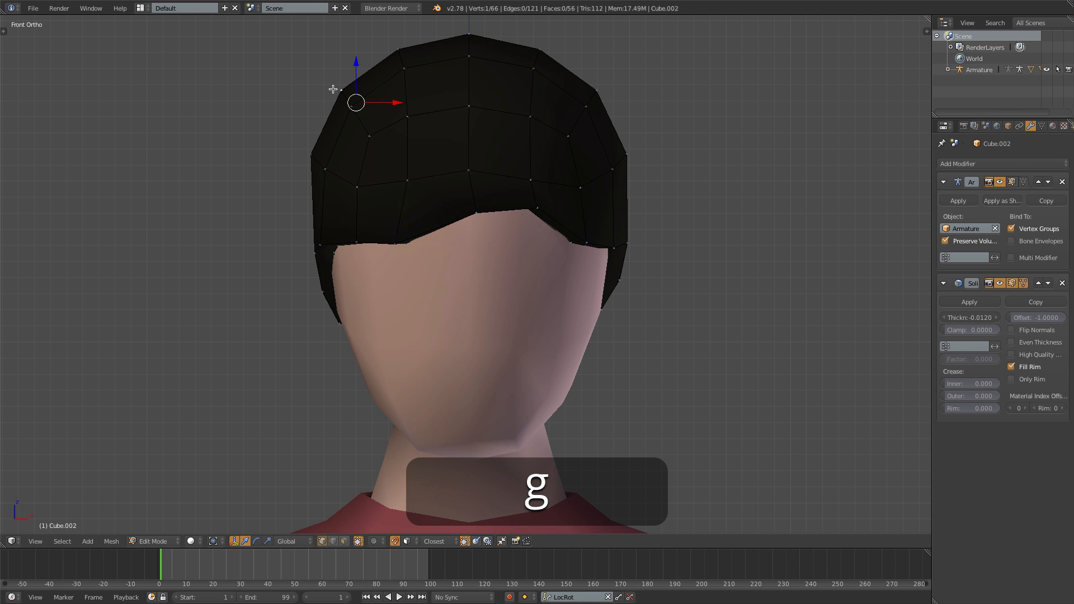
pyautogui.press('g')
pyautogui.click(326, 82)
pyautogui.rightClick(398, 57)
pyautogui.press('g')
pyautogui.click(401, 61)
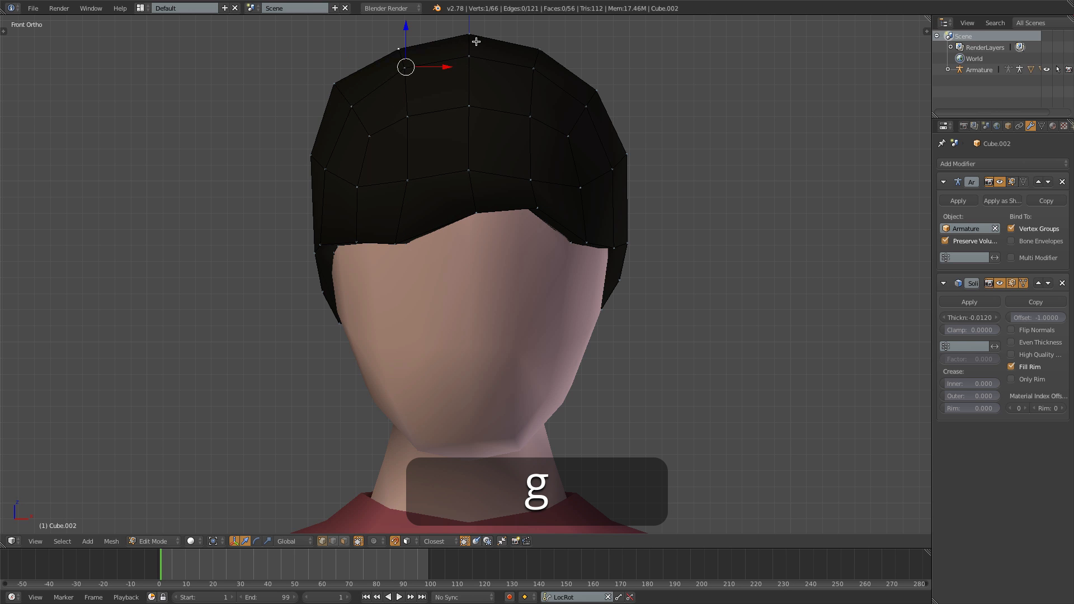
# - Raise the hair's top center vertex and adjust the neighboring crown vertex on the character's left
pyautogui.press('g')
pyautogui.rightClick(463, 47)
pyautogui.rightClick(466, 43)
pyautogui.press('g')
pyautogui.click(467, 37)
pyautogui.rightClick(544, 46)
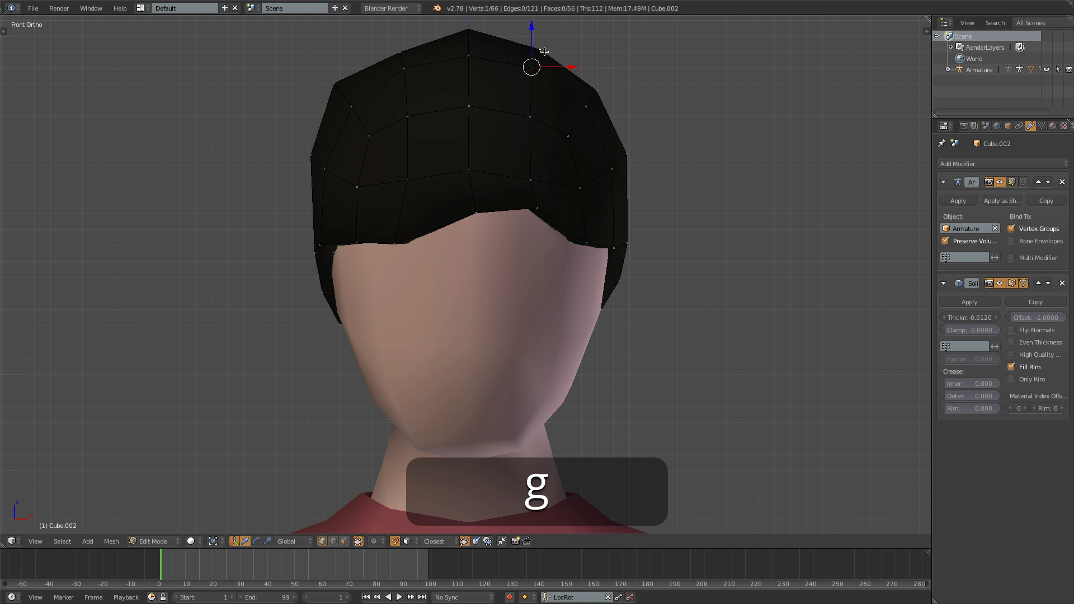
pyautogui.press('g')
pyautogui.click(542, 48)
# - Push the upper-left silhouette vertex outward and adjust the hair's outermost side vertices on both sides
pyautogui.rightClick(608, 92)
pyautogui.press('g')
pyautogui.click(614, 89)
pyautogui.rightClick(629, 153)
pyautogui.press('g')
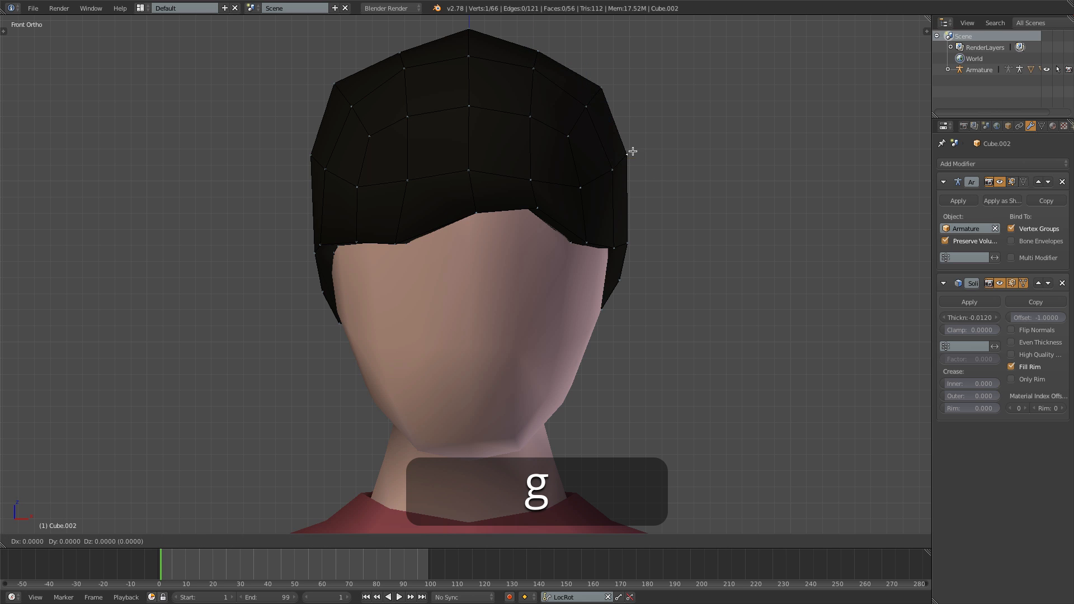
pyautogui.click(626, 155)
pyautogui.rightClick(313, 158)
pyautogui.press('g')
pyautogui.click(305, 155)
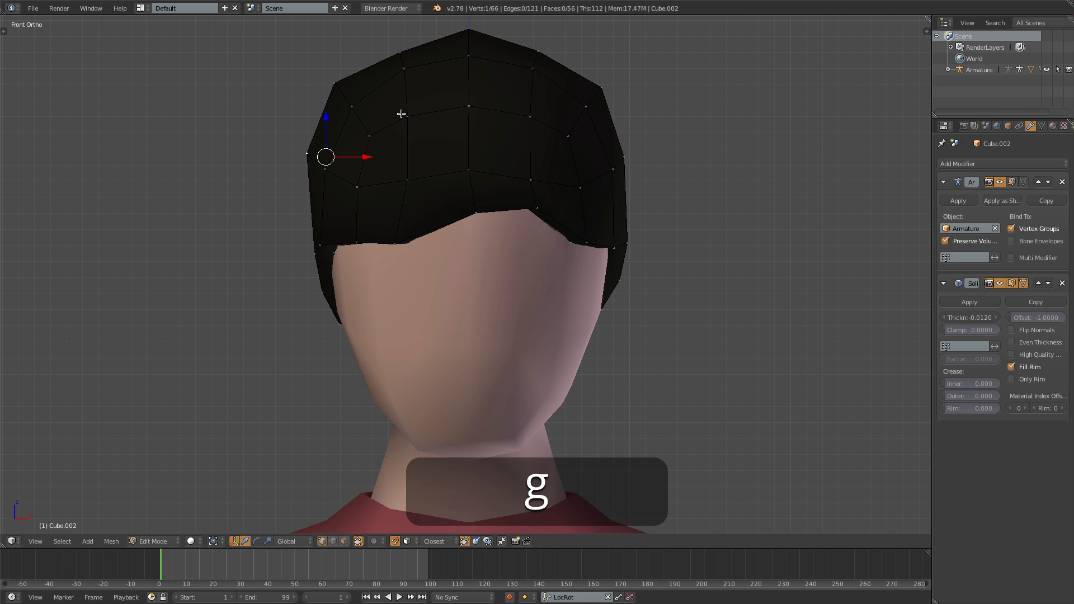
# - From the side, adjust the front crown vertex and push the rearmost hair vertex outward to fill out the back
pyautogui.press('KP_3')
pyautogui.press('g')
pyautogui.click(338, 50)
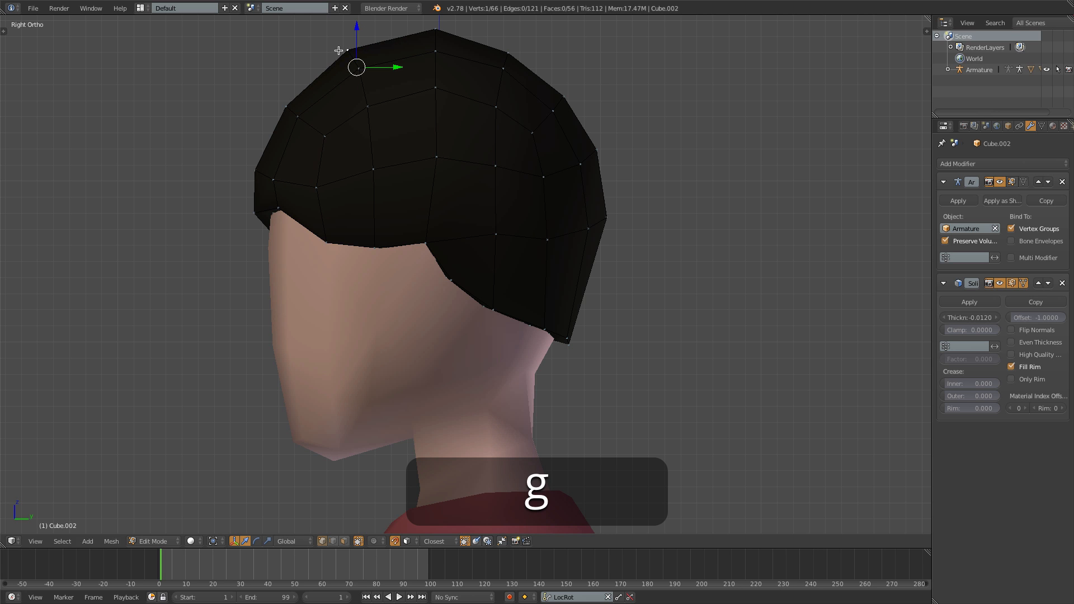
pyautogui.press('g')
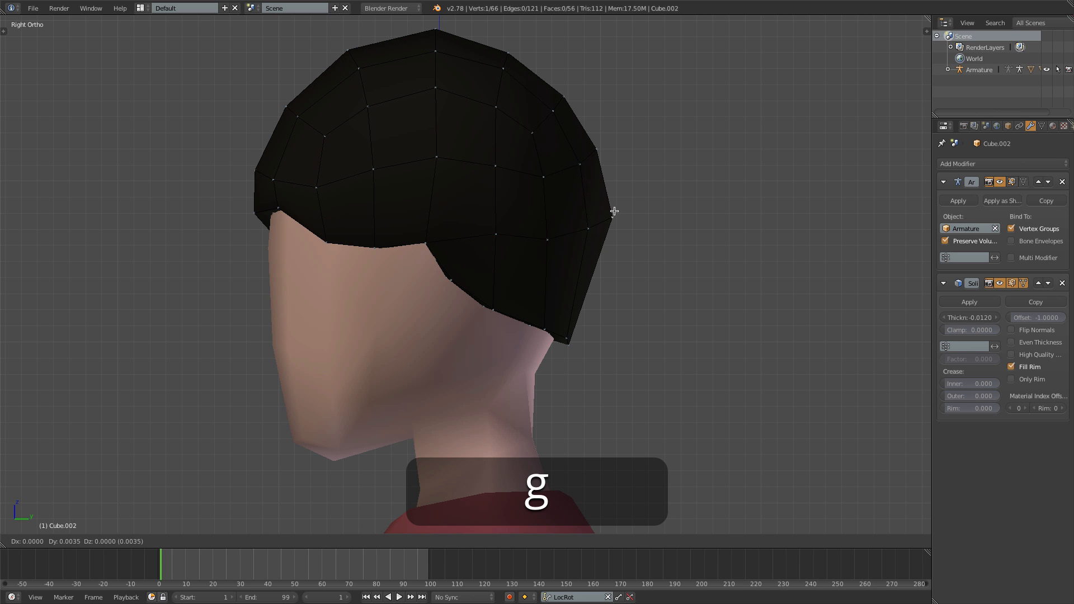
pyautogui.click(607, 211)
pyautogui.press('Tab')
pyautogui.scroll(-8, 609, 218)
pyautogui.scroll(-4, 608, 222)
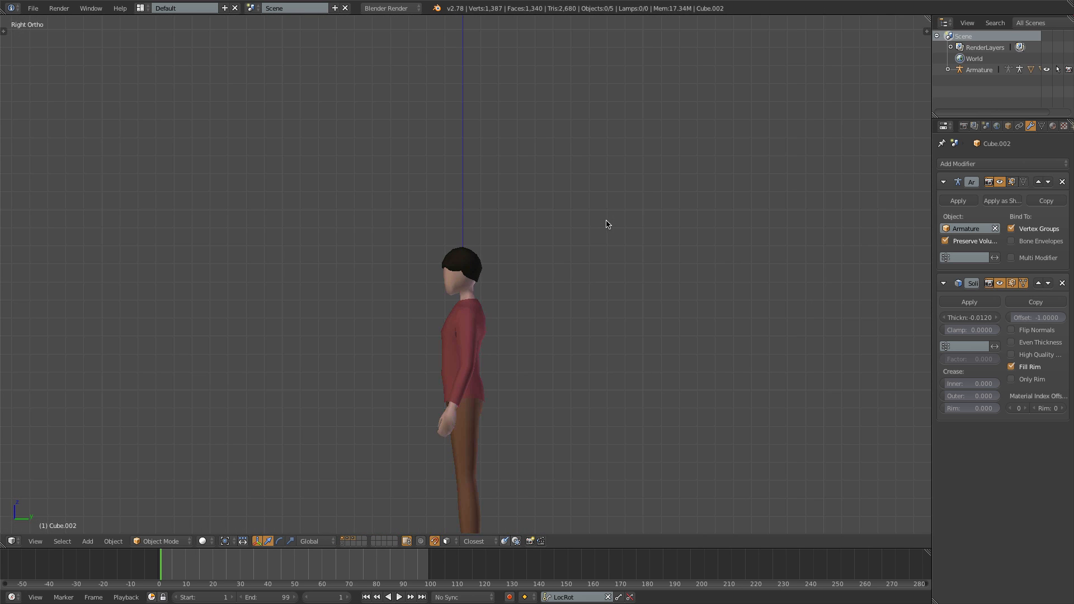
# - Lower the left temple and sideburn vertices of the hair mesh and return to Object Mode
pyautogui.scroll(4, 503, 247)
pyautogui.press('Tab')
pyautogui.scroll(8, 421, 225)
pyautogui.press('g')
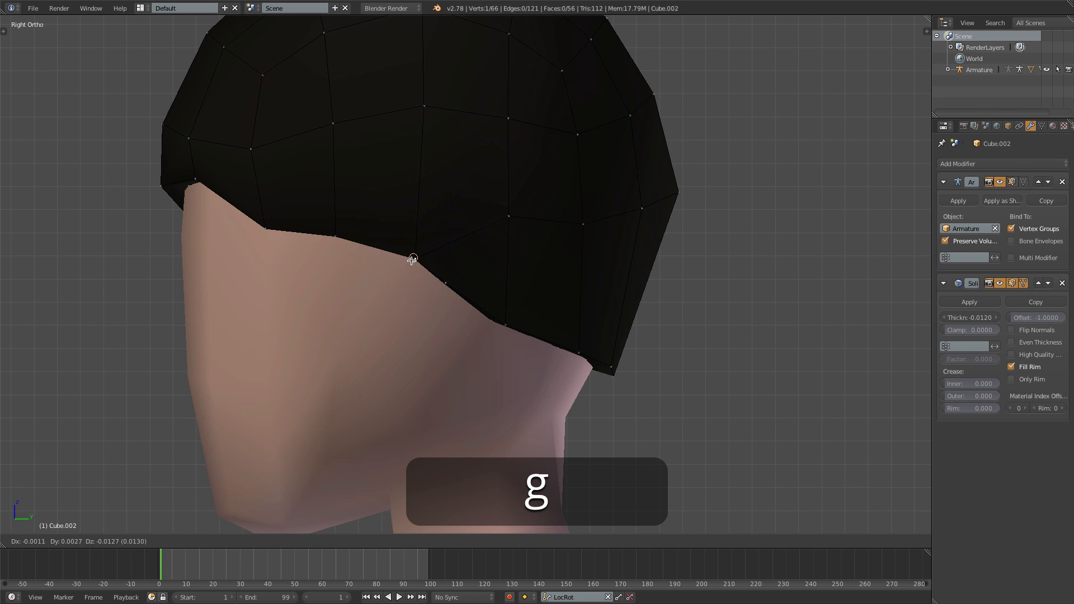
pyautogui.click(398, 250)
pyautogui.rightClick(447, 279)
pyautogui.press('g')
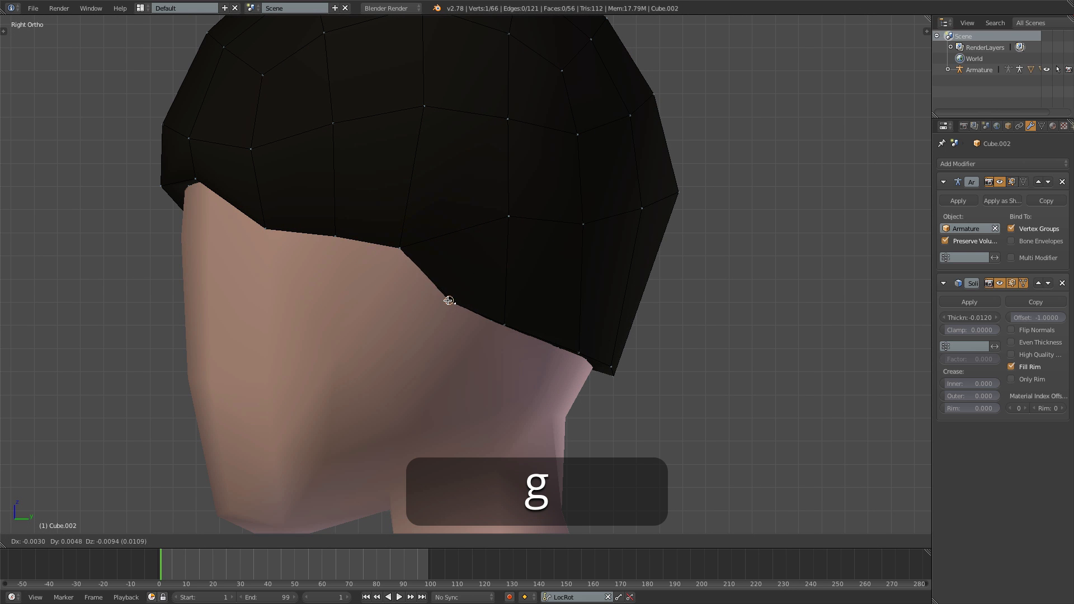
pyautogui.click(448, 294)
pyautogui.press('Tab')
pyautogui.scroll(-7, 452, 282)
pyautogui.moveTo(363, 349); pyautogui.dragTo(511, 355, button='middle')
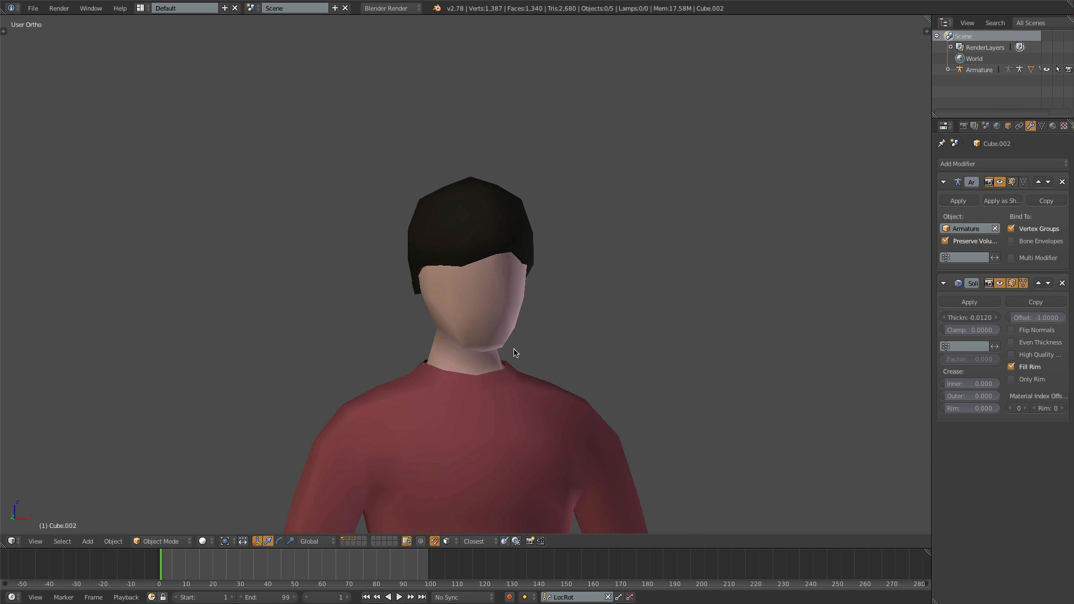
# - Rename the hair object Hair
pyautogui.press('KP_1')
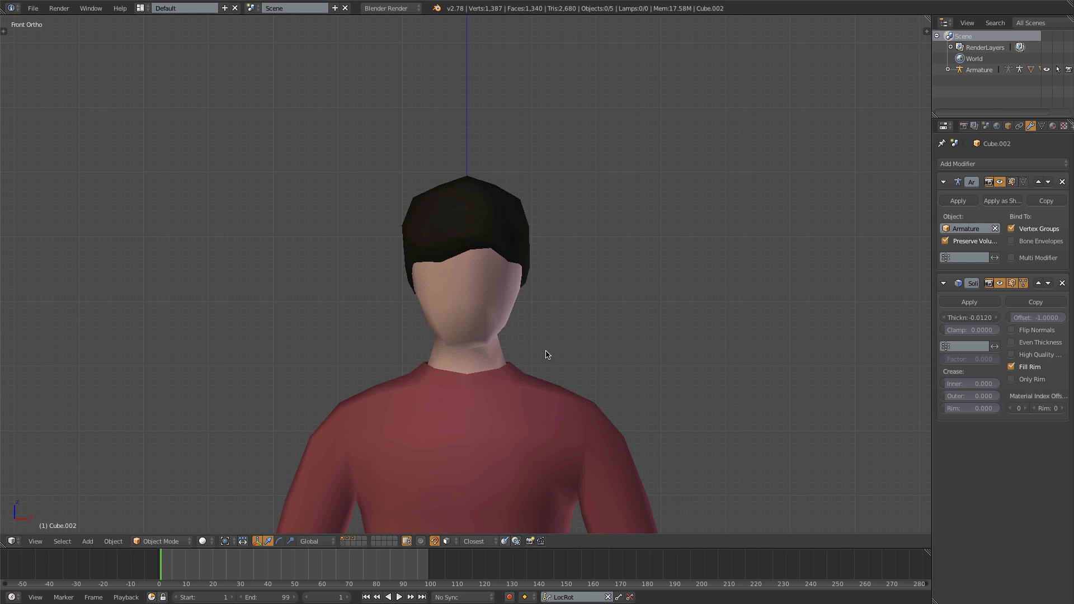
pyautogui.moveTo(426, 337); pyautogui.dragTo(415, 306, button='middle')
pyautogui.press('KP_1')
pyautogui.scroll(-9, 446, 337)
pyautogui.keyDown('shift'); pyautogui.moveTo(451, 343); pyautogui.dragTo(446, 301, button='middle'); pyautogui.keyUp('shift')
pyautogui.scroll(1, 483, 366)
pyautogui.scroll(2, 485, 372)
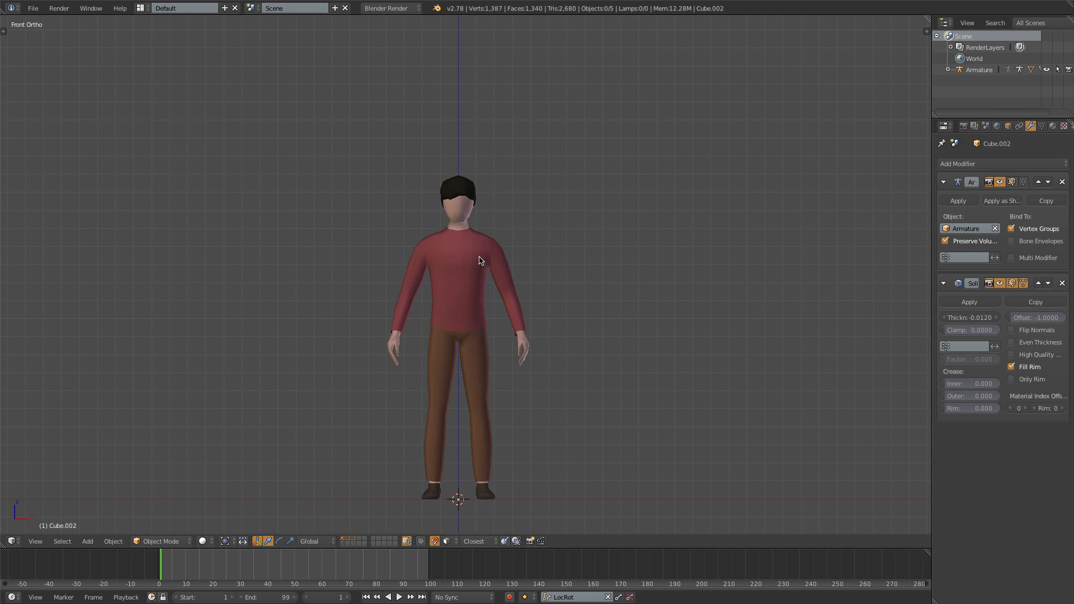
pyautogui.rightClick(464, 181)
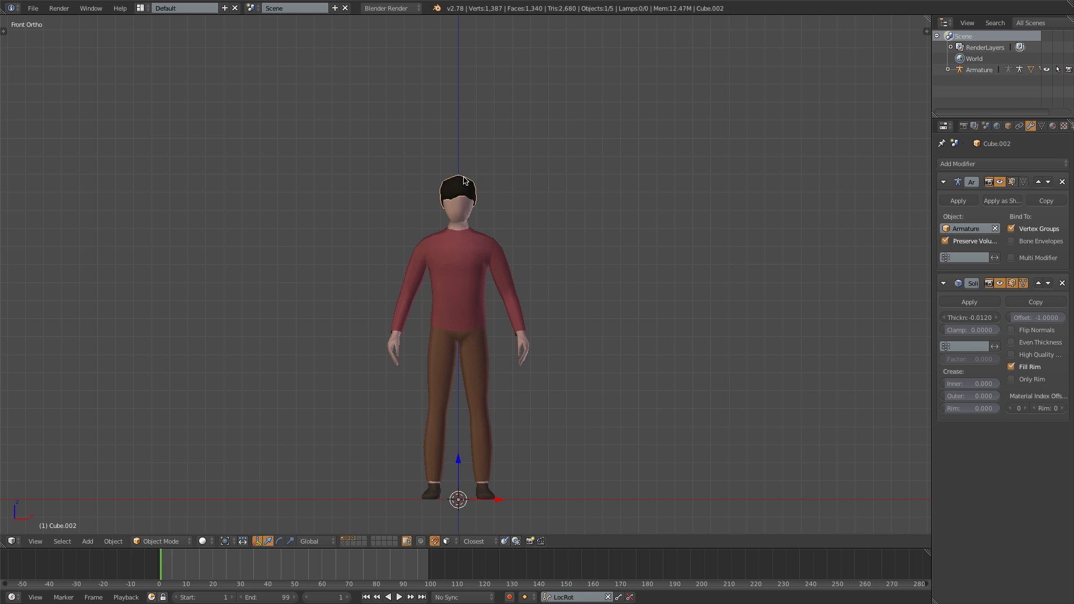
pyautogui.click(1008, 125)
pyautogui.click(1006, 162)
pyautogui.write('Hair')
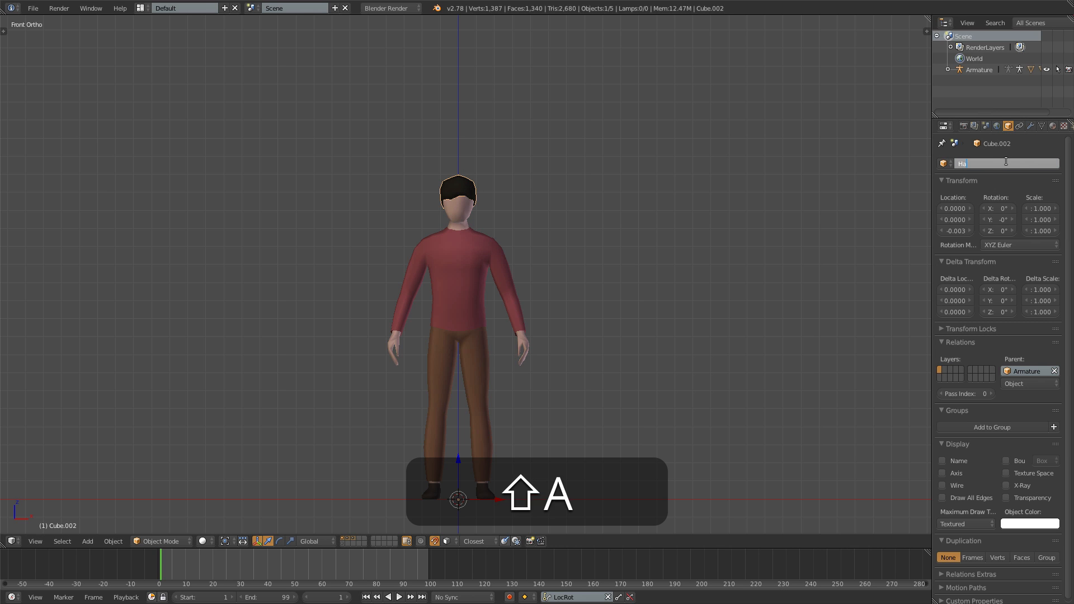
pyautogui.press('Return')
# - Rename the footwear object Shoes
pyautogui.rightClick(485, 492)
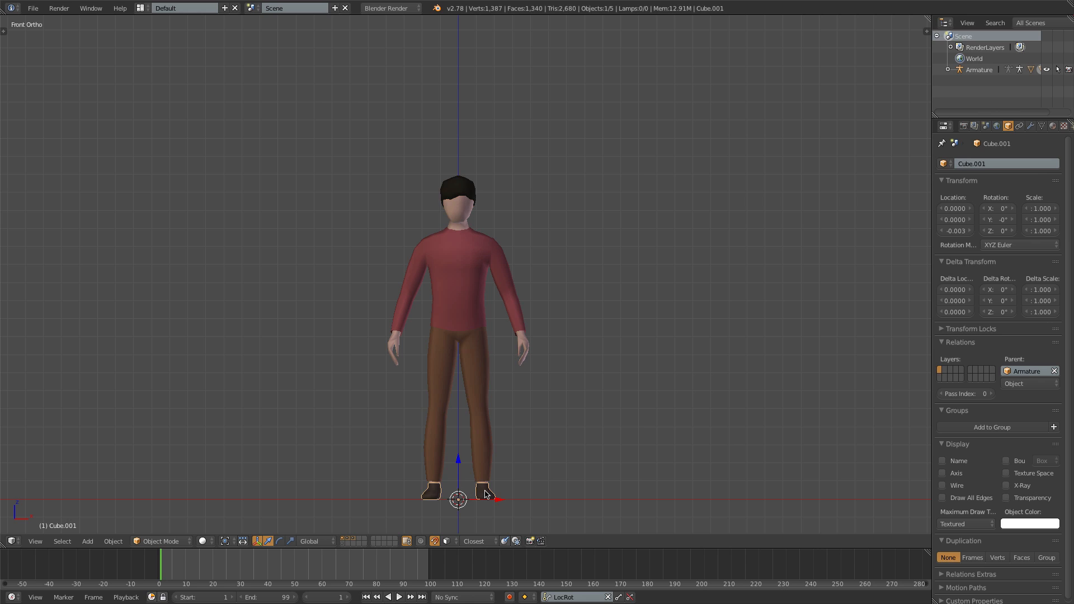
pyautogui.click(1012, 162)
pyautogui.write('Sh')
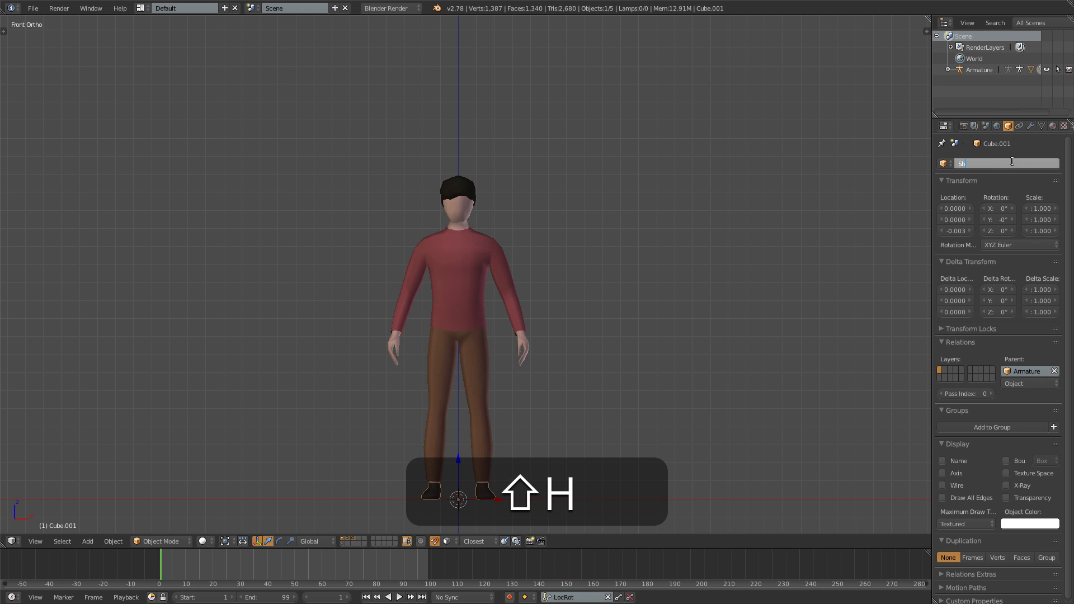
pyautogui.write('oes')
pyautogui.press('Return')
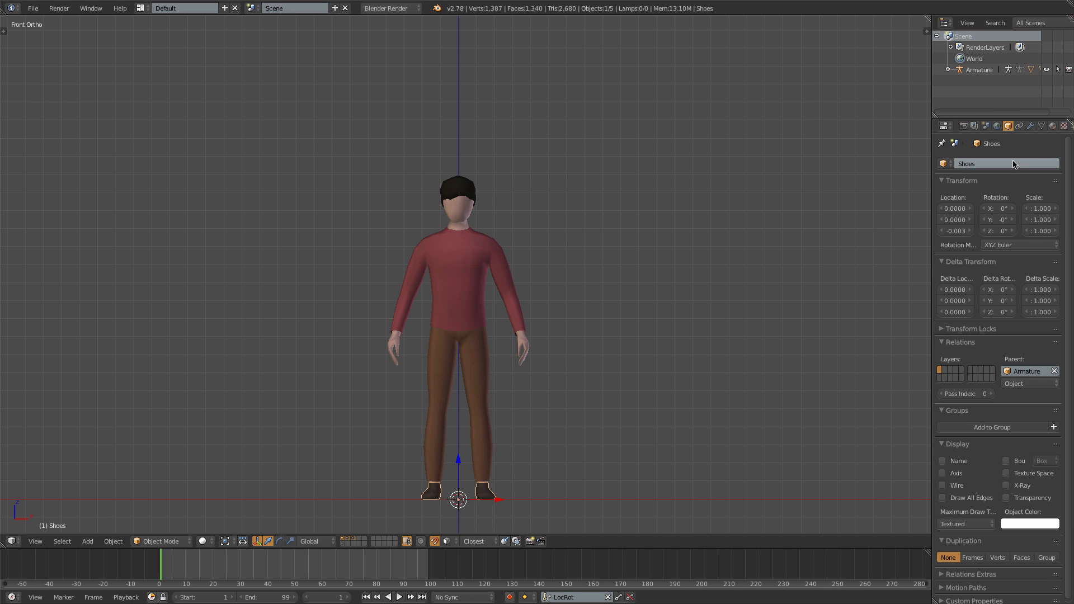
# - Rename the character's skin mesh Body
pyautogui.rightClick(525, 349)
pyautogui.click(983, 163)
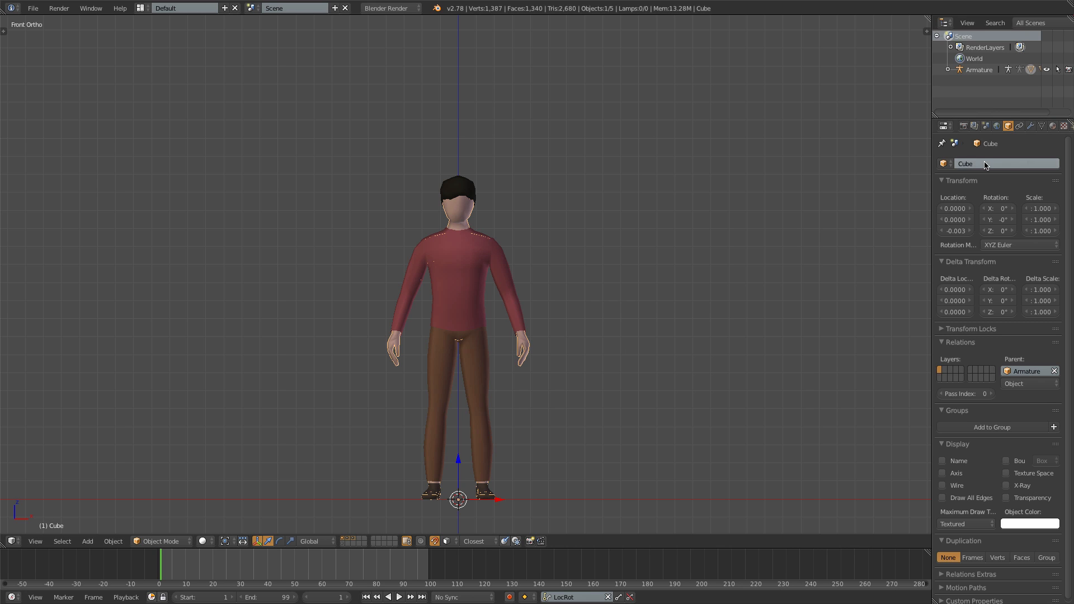
pyautogui.write('Body')
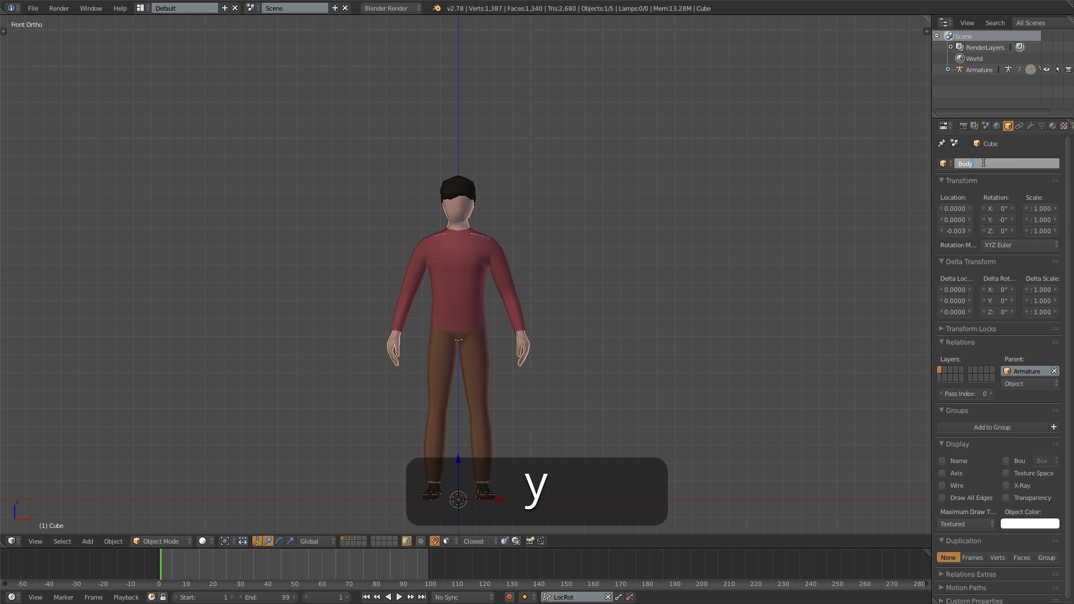
pyautogui.press('Return')
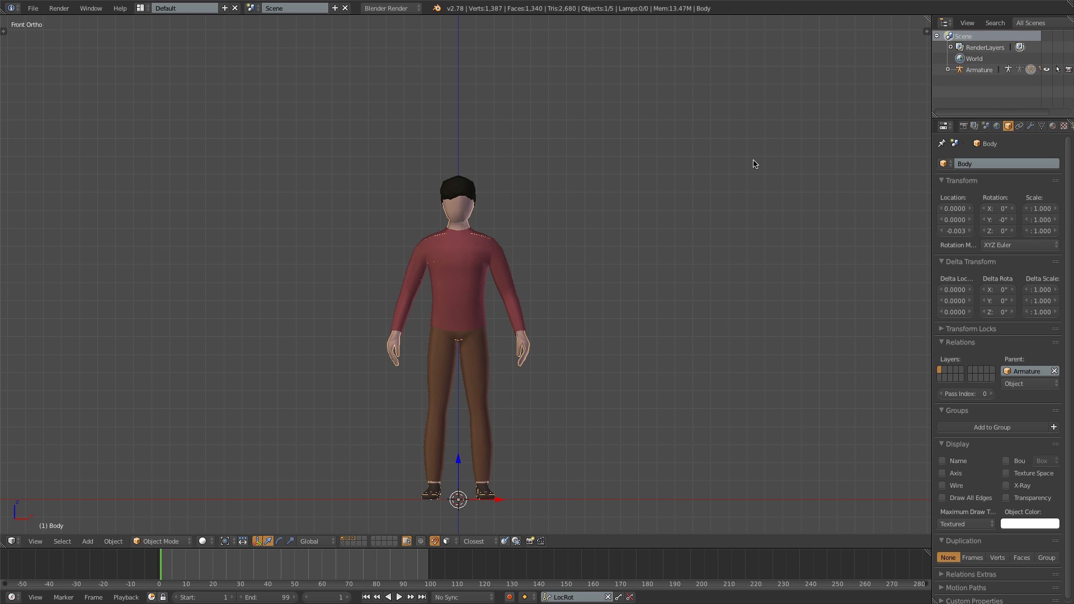
# - Move the Shoes object to layer 4 and the Hair object to layer 5
pyautogui.rightClick(489, 489)
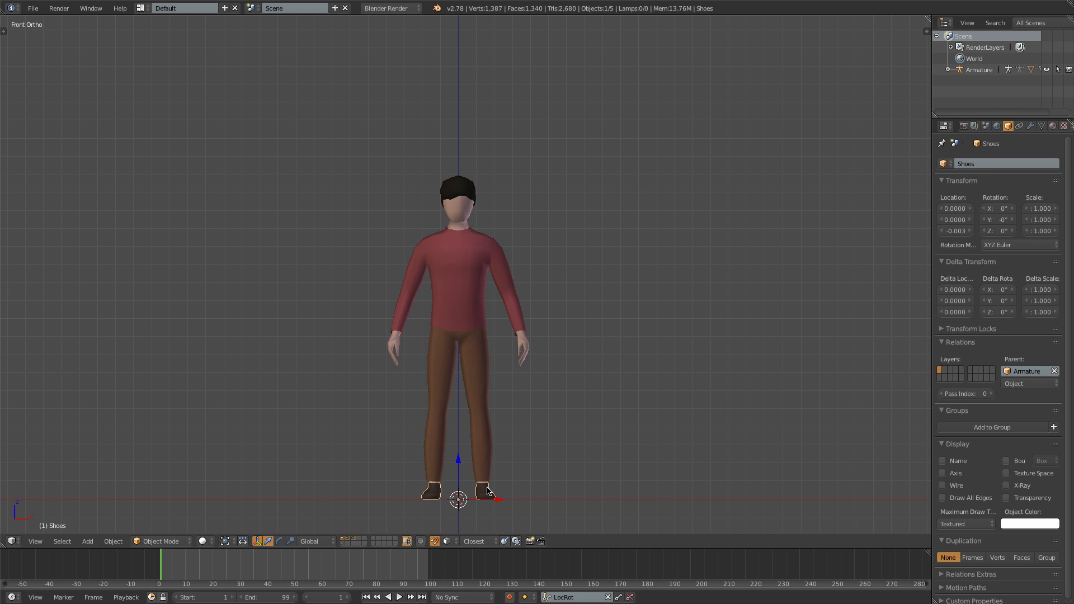
pyautogui.press('m')
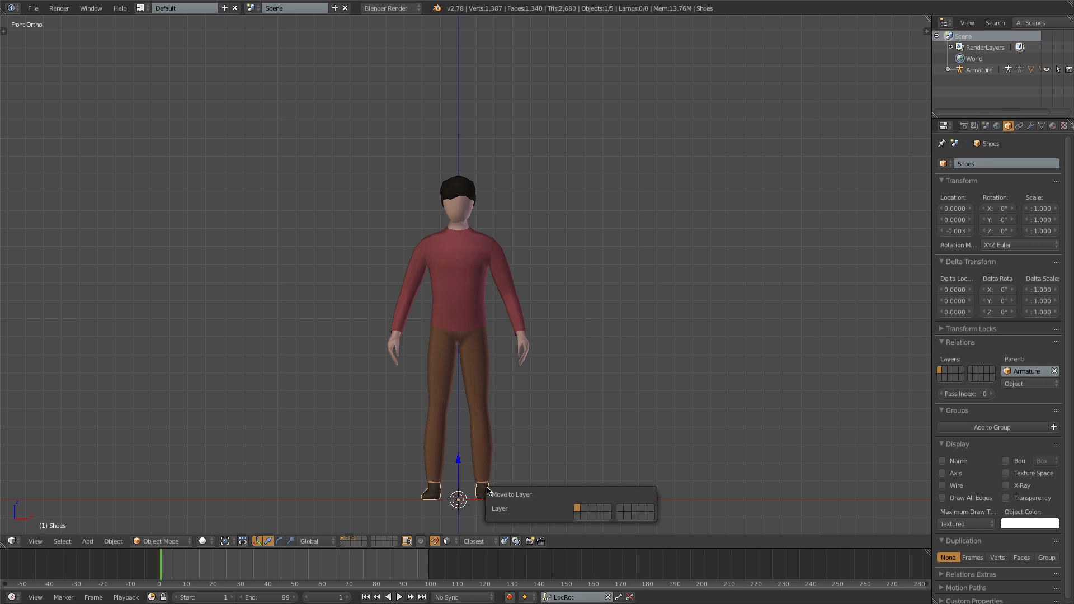
pyautogui.click(601, 508)
pyautogui.rightClick(477, 196)
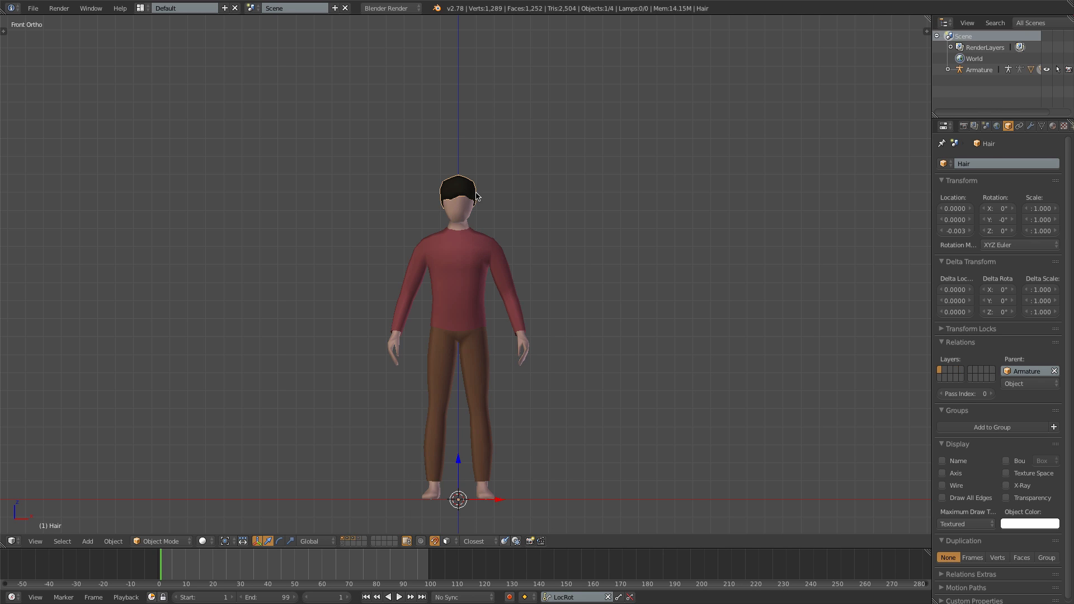
pyautogui.press('m')
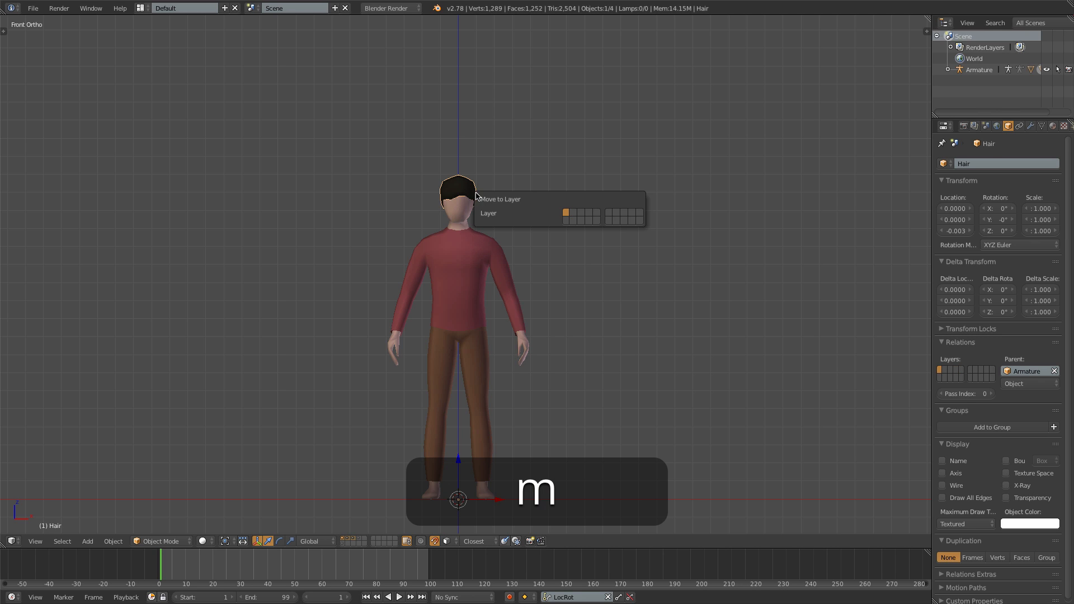
pyautogui.click(597, 213)
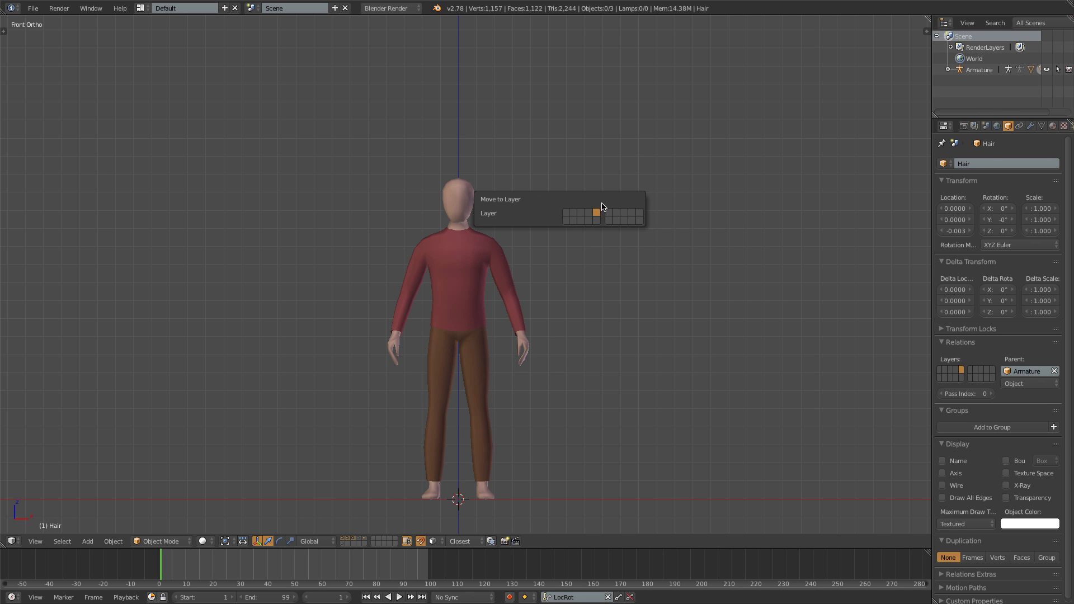
# - Toggle the visibility of the first five layers to check the body, pants, shirt, shoes and hair separately
pyautogui.click(344, 540)
pyautogui.keyDown('shift'); pyautogui.click(348, 539); pyautogui.keyUp('shift')
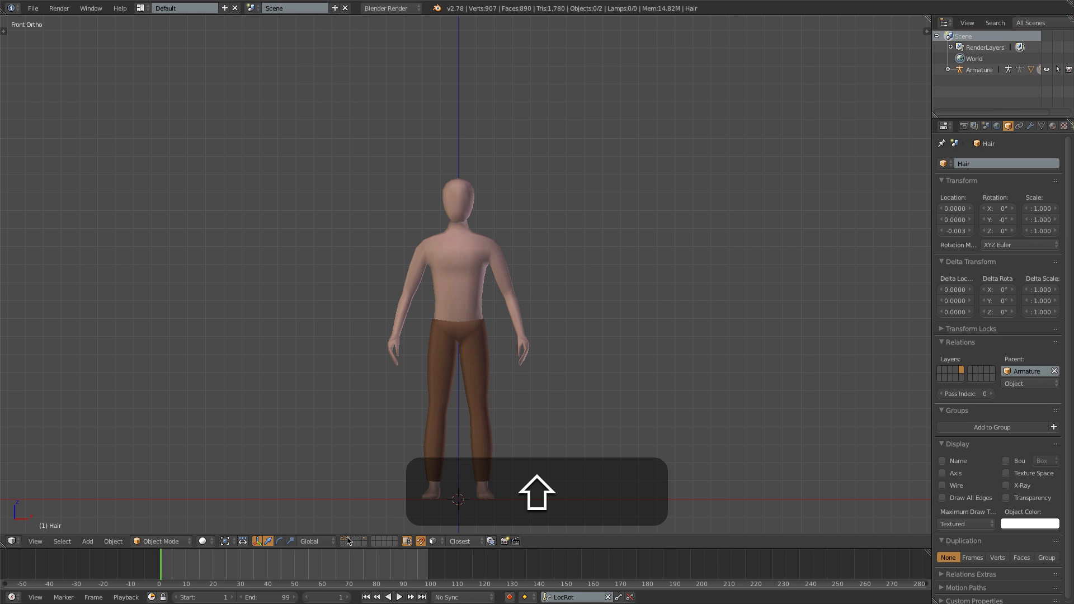
pyautogui.keyDown('shift'); pyautogui.click(348, 538); pyautogui.keyUp('shift')
pyautogui.keyDown('shift'); pyautogui.click(353, 539); pyautogui.keyUp('shift')
pyautogui.keyDown('shift'); pyautogui.click(355, 539); pyautogui.keyUp('shift')
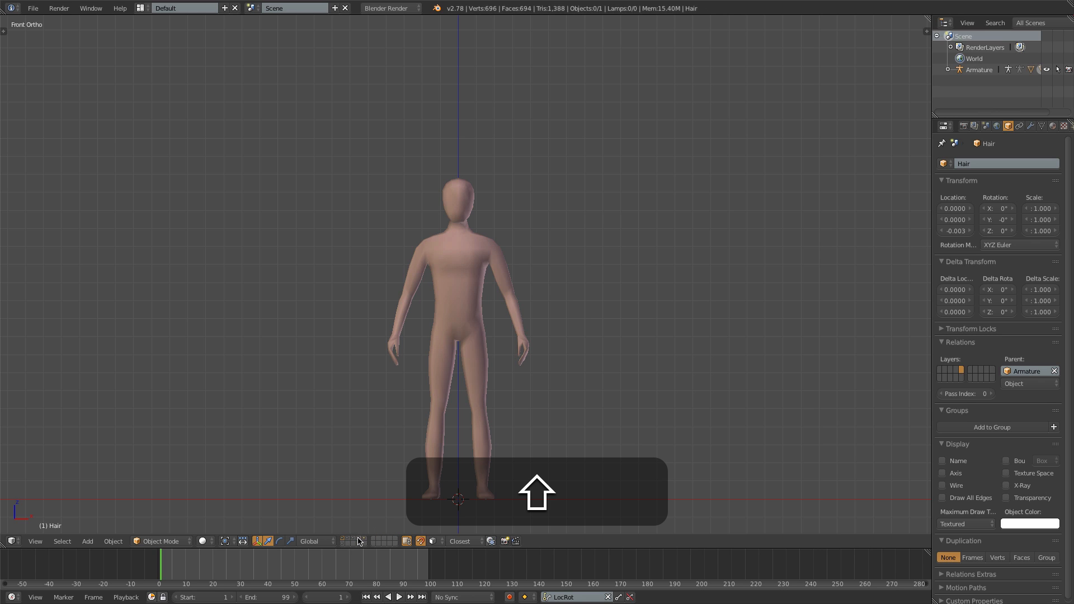
pyautogui.keyDown('shift'); pyautogui.click(358, 540); pyautogui.keyUp('shift')
pyautogui.keyDown('shift'); pyautogui.click(362, 542); pyautogui.keyUp('shift')
pyautogui.keyDown('shift'); pyautogui.click(365, 541); pyautogui.keyUp('shift')
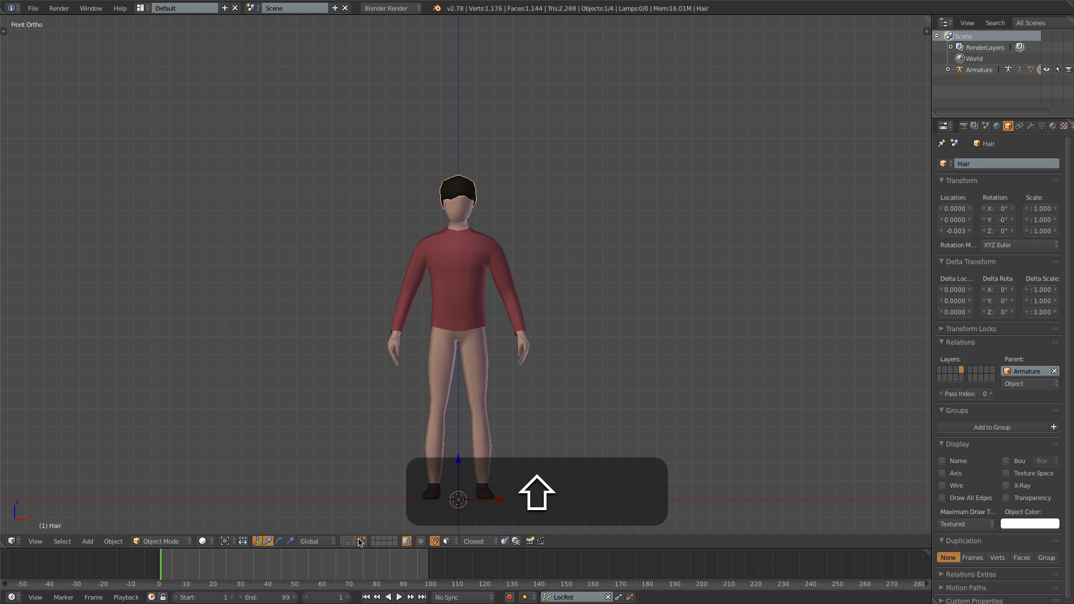
# - Set the layer visibility so that only the body and the pants are shown
pyautogui.keyDown('shift'); pyautogui.click(359, 541); pyautogui.keyUp('shift')
pyautogui.keyDown('shift'); pyautogui.click(348, 540); pyautogui.keyUp('shift')
pyautogui.keyDown('shift'); pyautogui.click(364, 541); pyautogui.keyUp('shift')
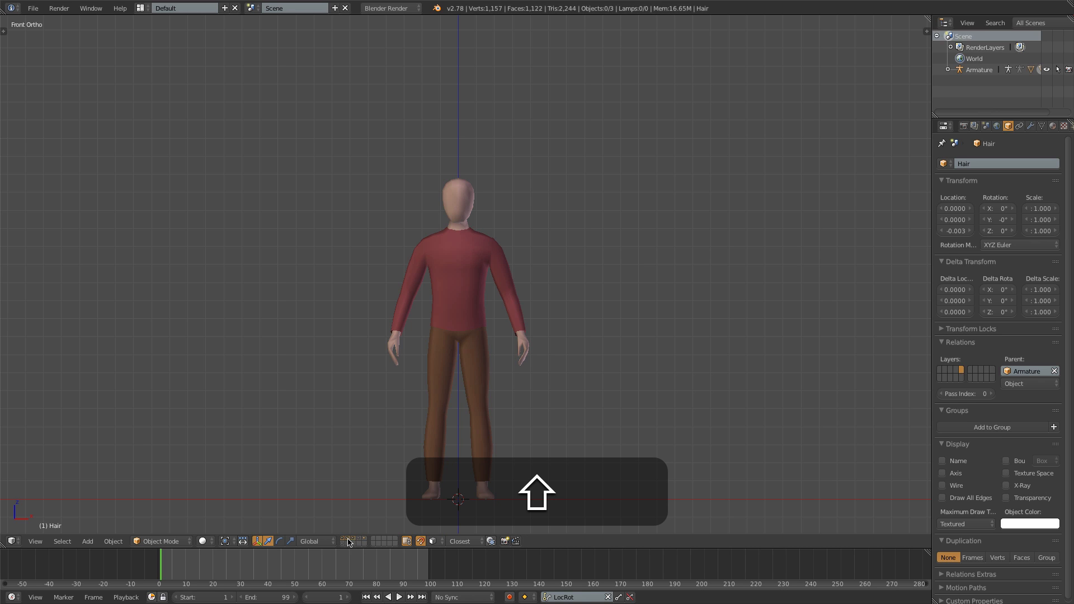
pyautogui.keyDown('shift'); pyautogui.click(354, 541); pyautogui.keyUp('shift')
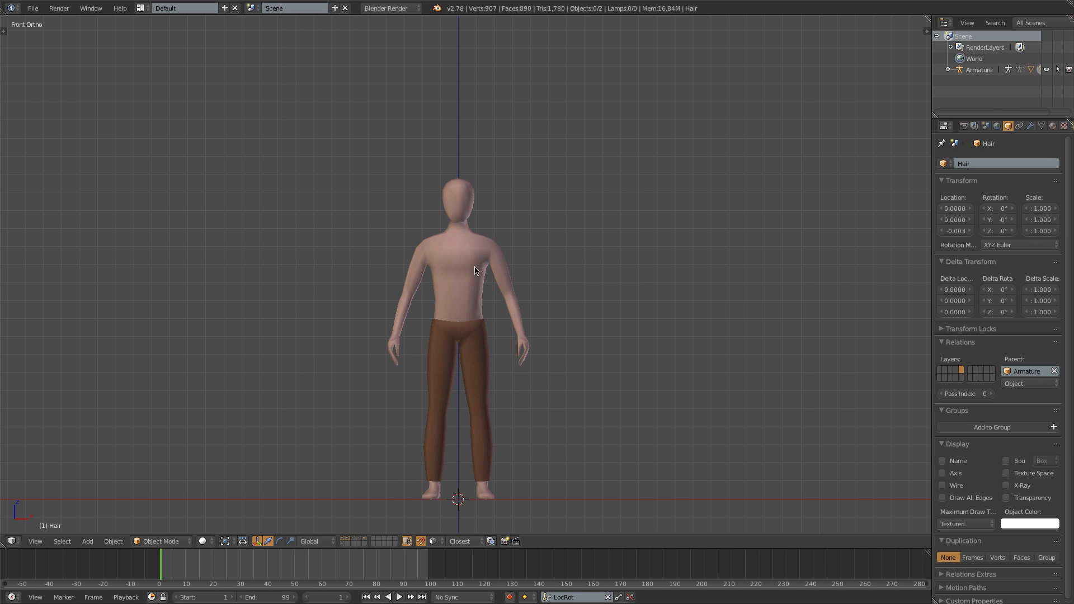
# - Display the modifiers of the pants and make the armature's layer visible as well
pyautogui.rightClick(465, 330)
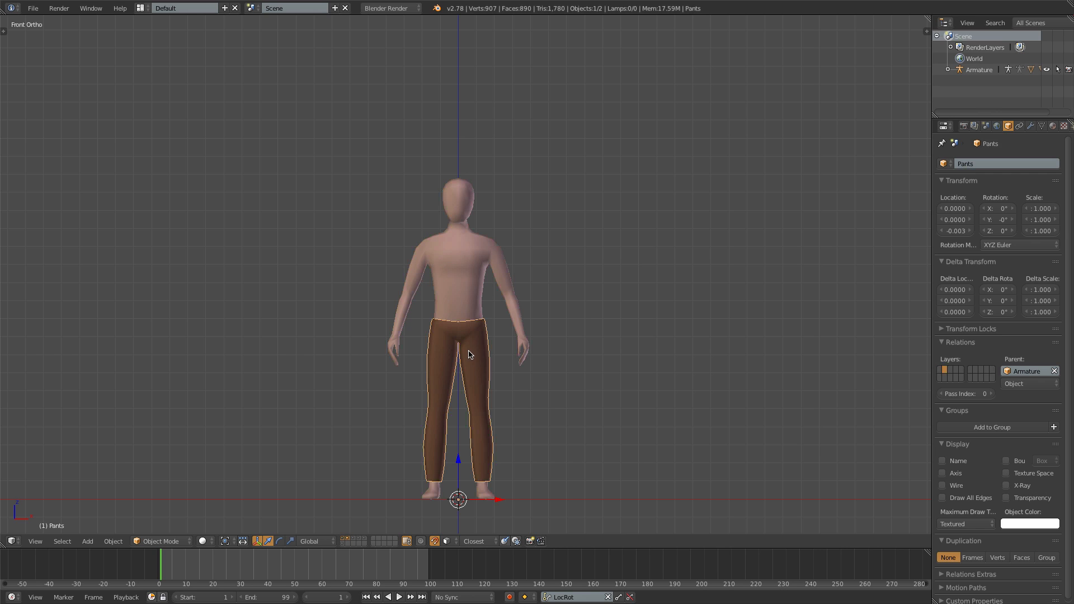
pyautogui.click(1030, 127)
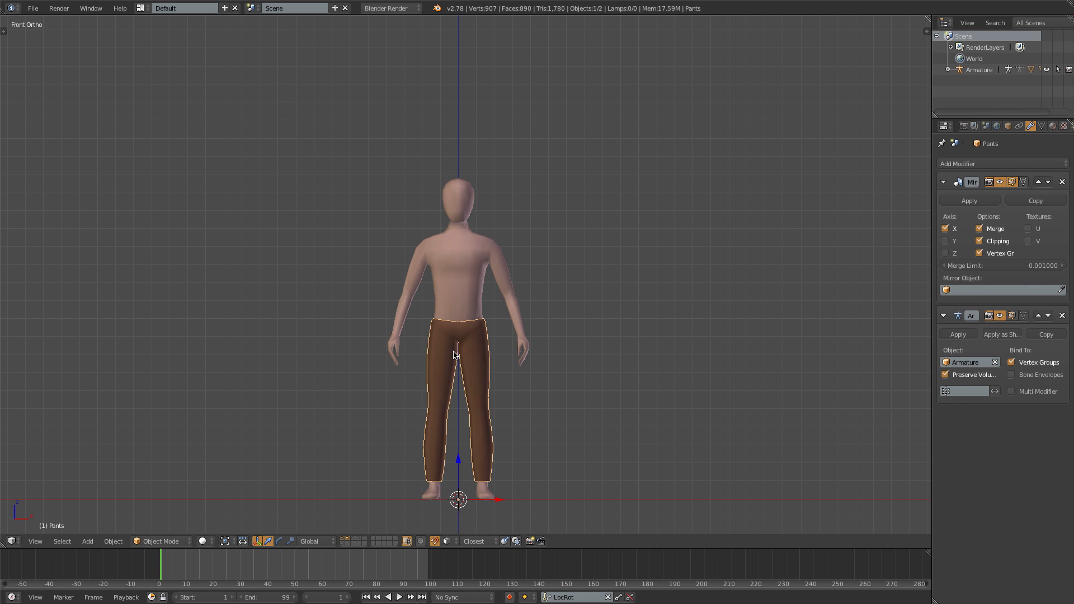
pyautogui.keyDown('shift'); pyautogui.click(343, 544); pyautogui.keyUp('shift')
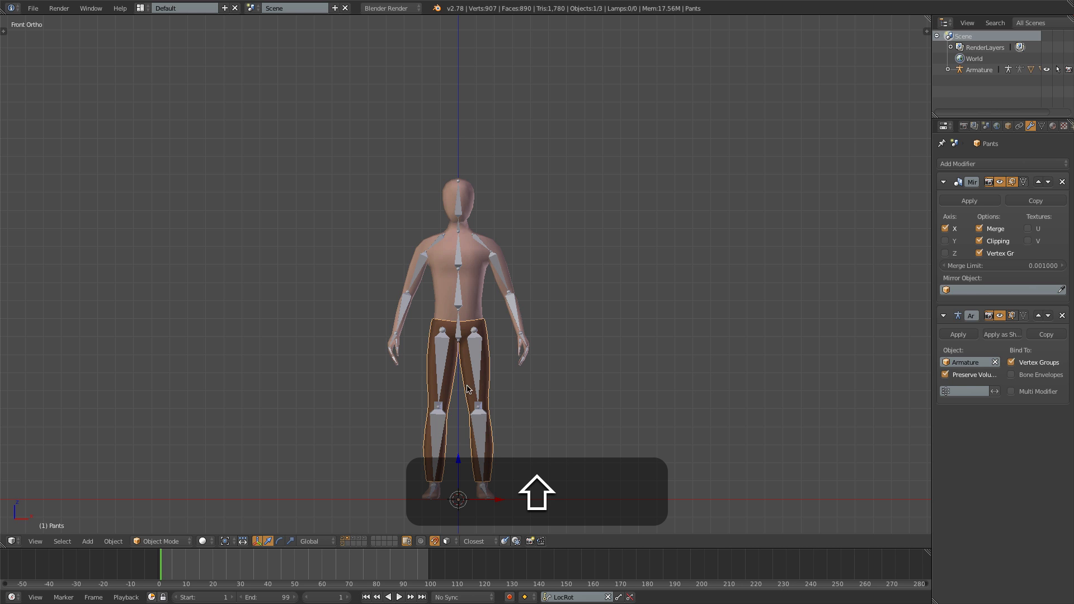
# - Put the armature in Pose Mode, inspect the pants' weights for the upper and lower leg bones, and return the pants to Object Mode
pyautogui.keyDown('shift'); pyautogui.rightClick(442, 351); pyautogui.keyUp('shift')
pyautogui.hotkey('ctrl', 'Tab')
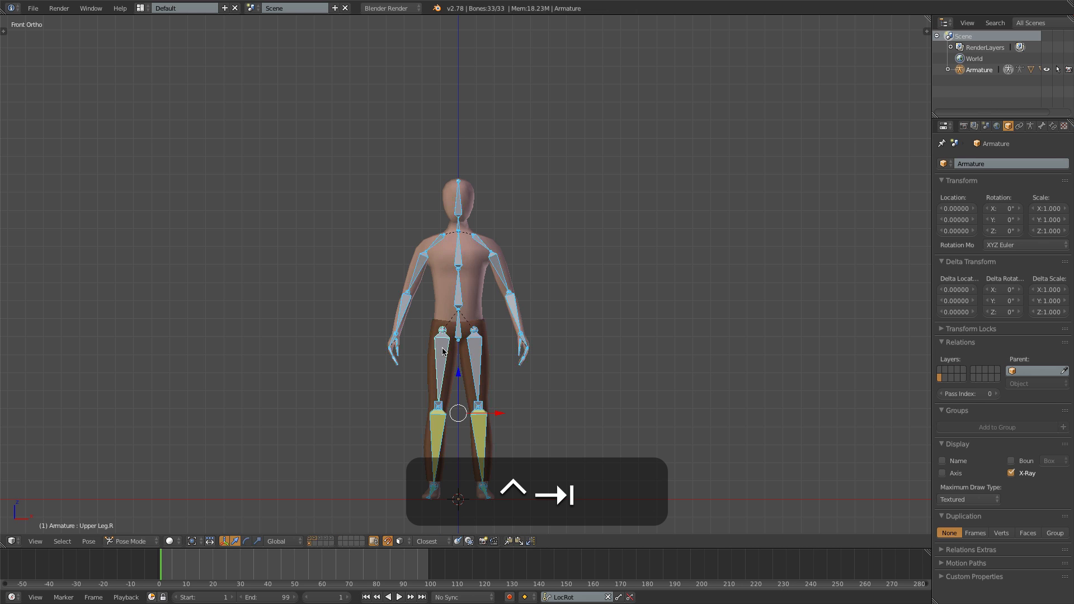
pyautogui.keyDown('shift'); pyautogui.rightClick(467, 343); pyautogui.keyUp('shift')
pyautogui.hotkey('ctrl', 'Tab')
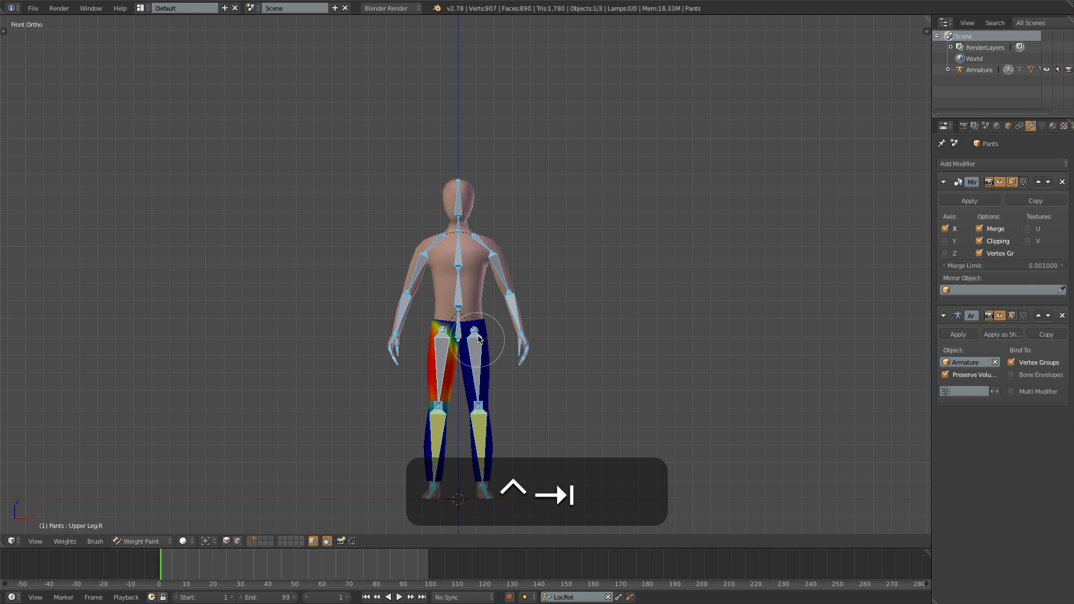
pyautogui.rightClick(474, 358)
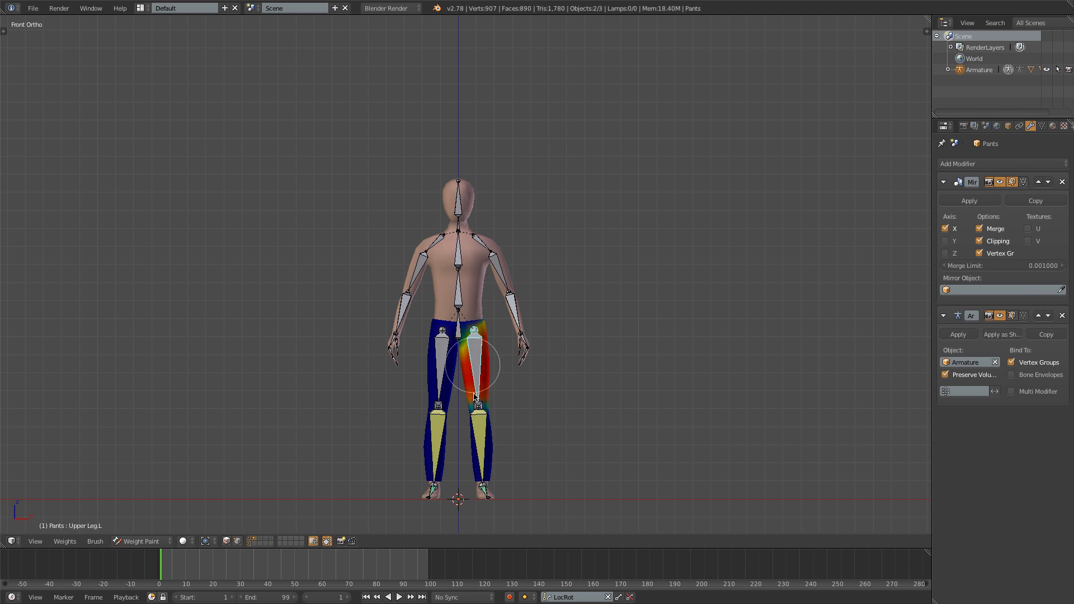
pyautogui.rightClick(480, 430)
pyautogui.rightClick(444, 429)
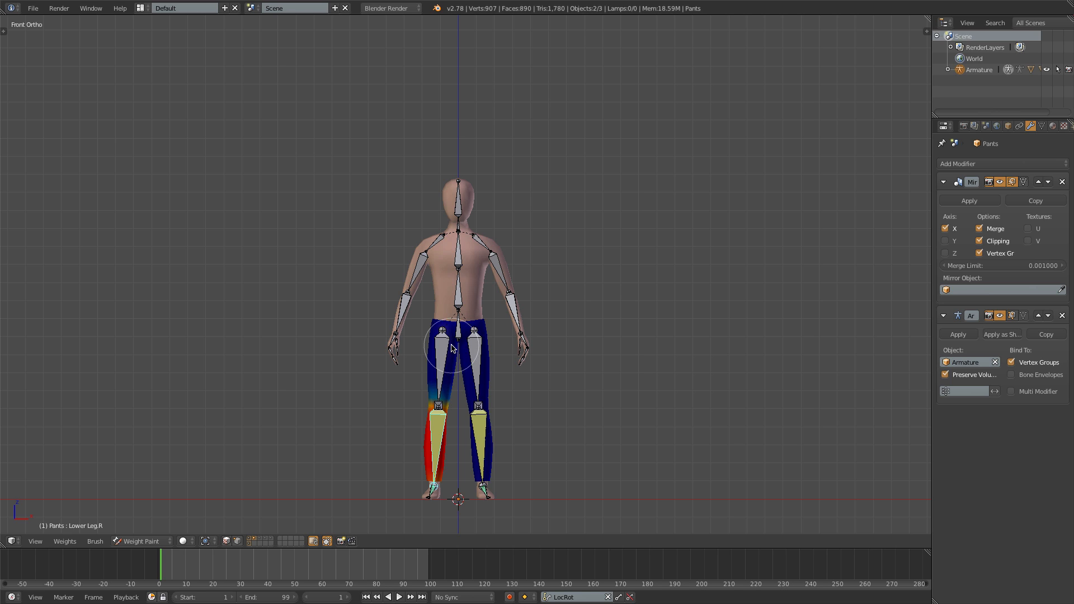
pyautogui.hotkey('ctrl', 'Tab')
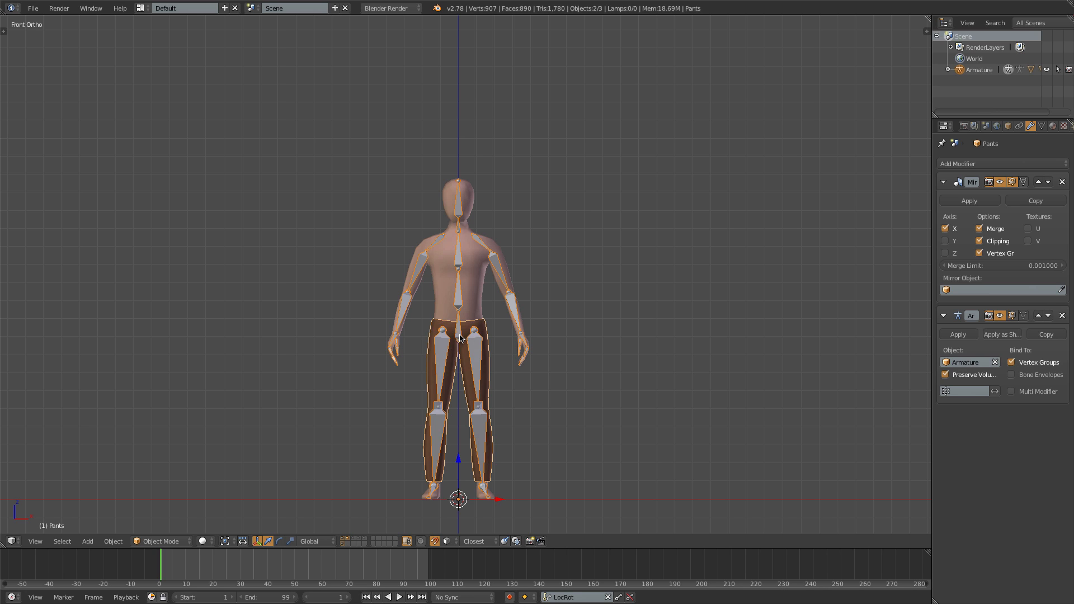
# - Select the armature's hip bone and set the bone display type to Wire
pyautogui.rightClick(457, 335)
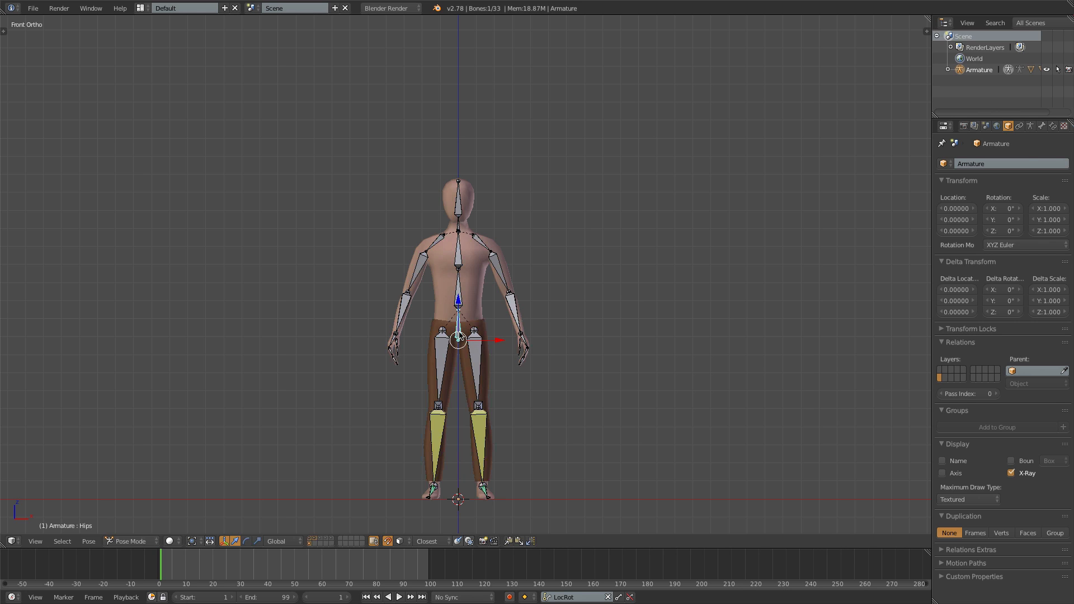
pyautogui.click(1031, 127)
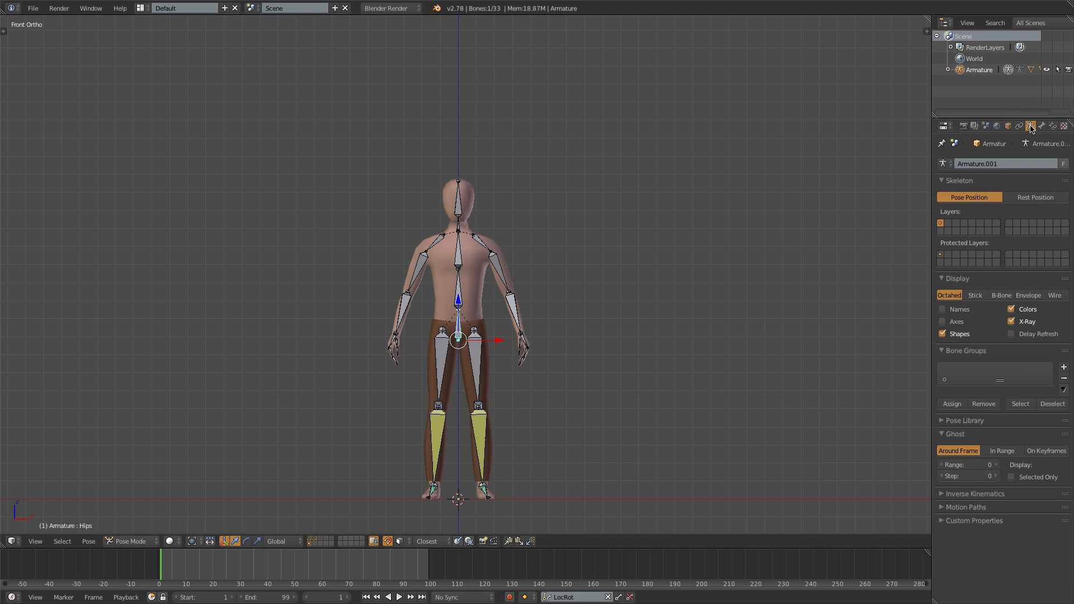
pyautogui.click(1057, 296)
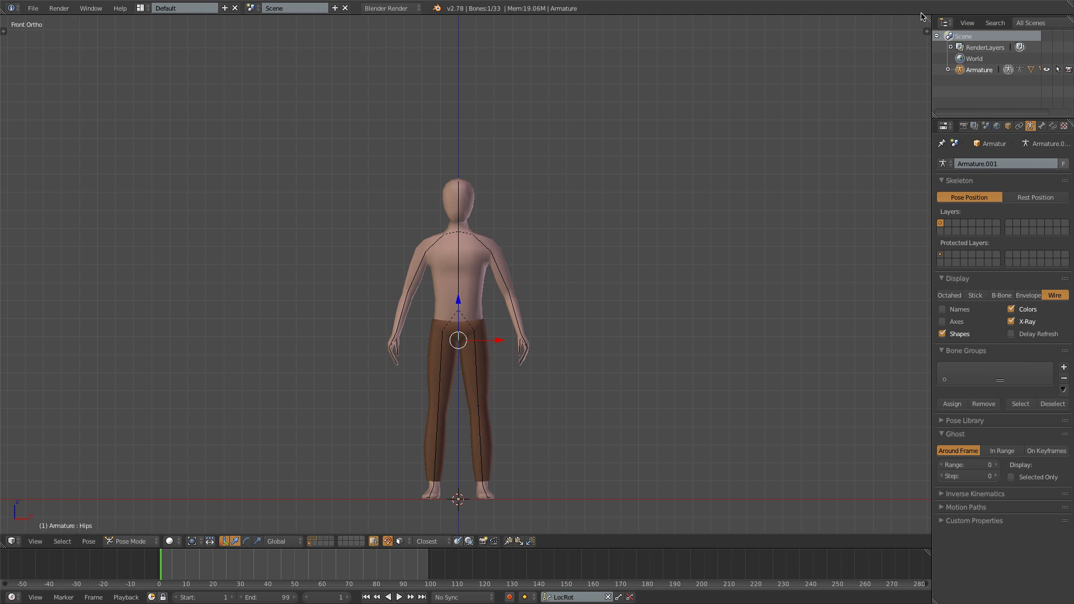
# - Split the 3D view into two side-by-side areas and change the new one to a Dope Sheet
pyautogui.moveTo(927, 19); pyautogui.dragTo(538, 280)
pyautogui.click(551, 541)
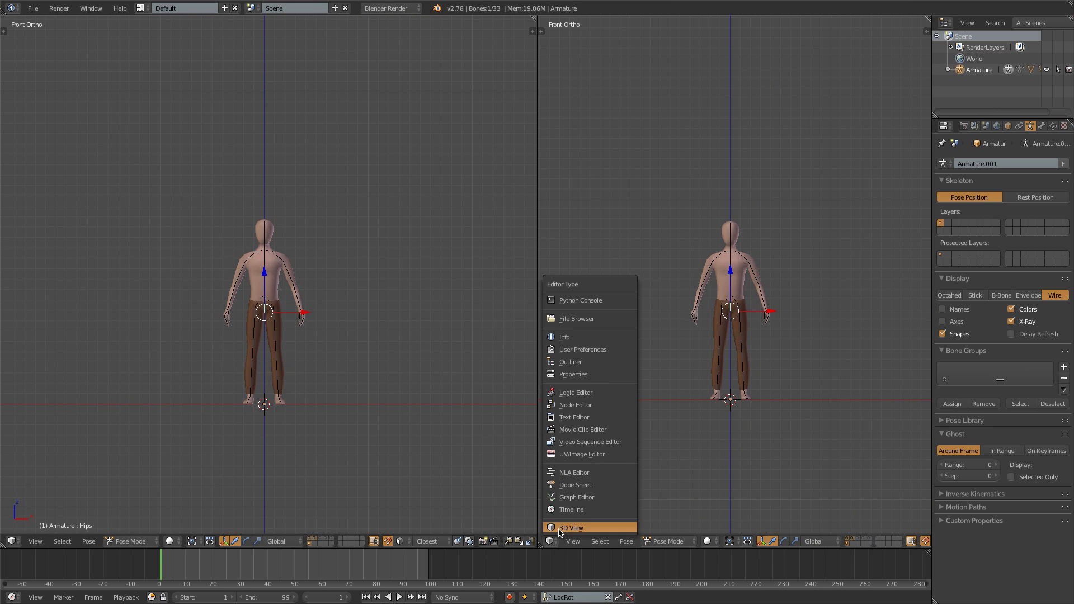
pyautogui.click(575, 485)
# - Switch the Dope Sheet to Action Editor mode and assign the Run action to the armature
pyautogui.click(727, 542)
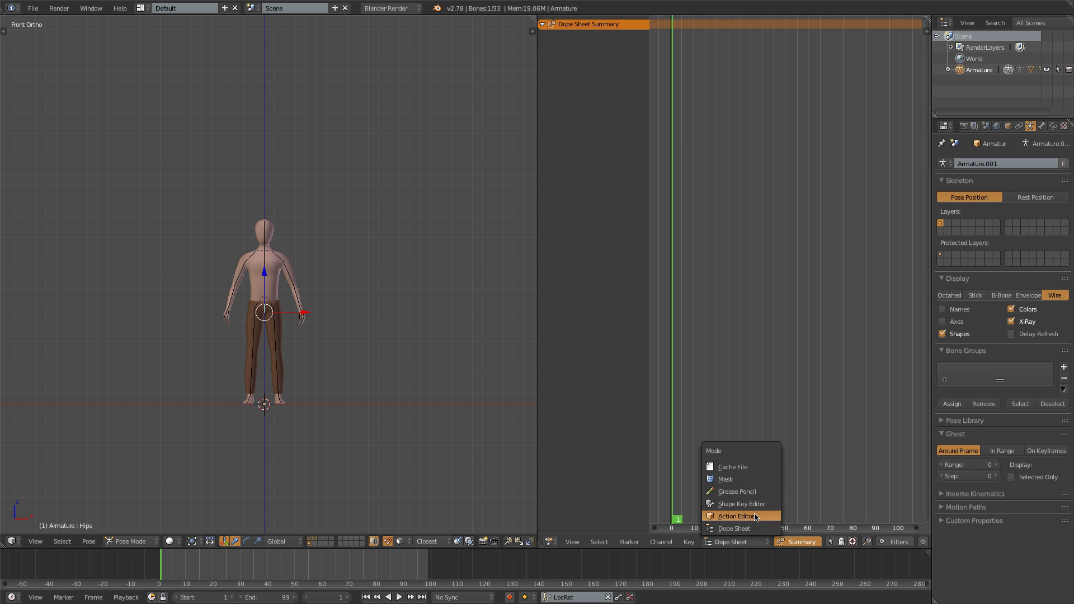
pyautogui.click(755, 517)
pyautogui.click(769, 539)
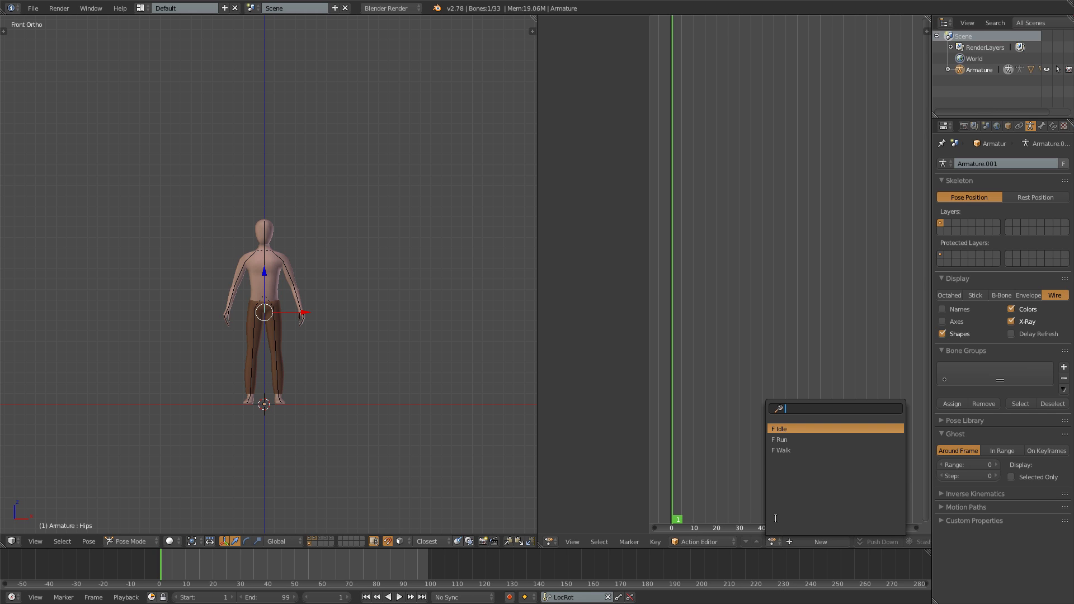
pyautogui.click(781, 439)
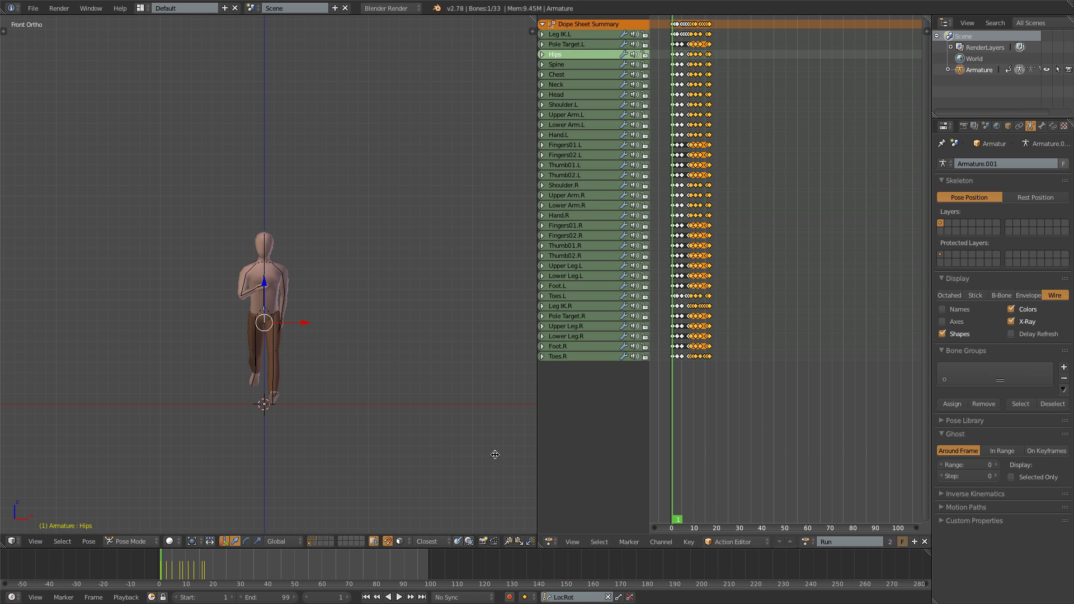
# - Set the animation's end frame to 16 in the timeline
pyautogui.click(259, 598)
pyautogui.write('16')
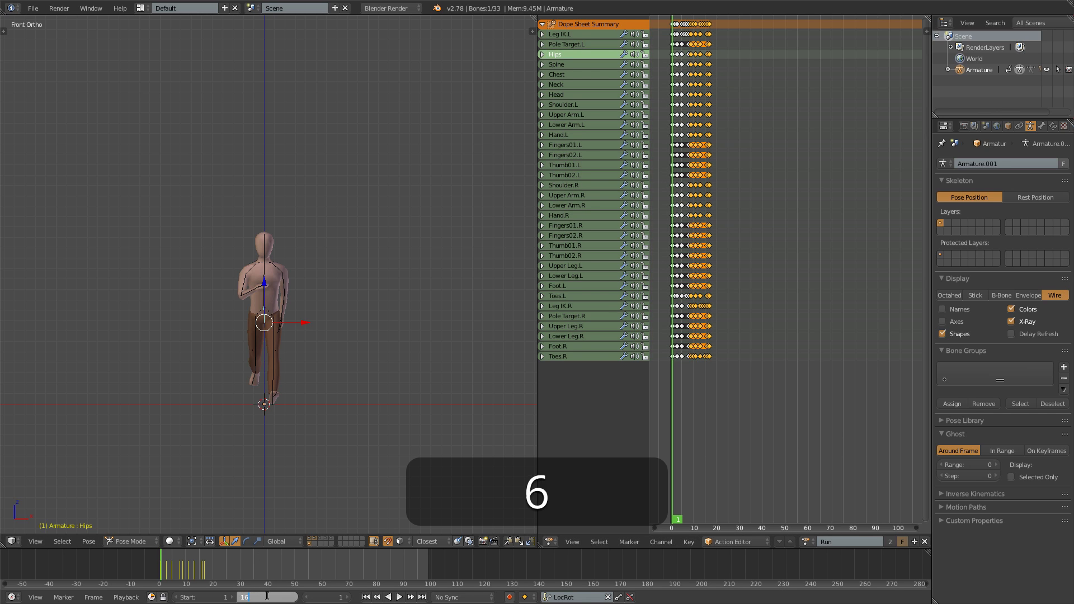
pyautogui.press('Return')
# - Play the Run animation, check how the pants deform from behind at close range, and stop playback
pyautogui.hotkey('alt', 'a')
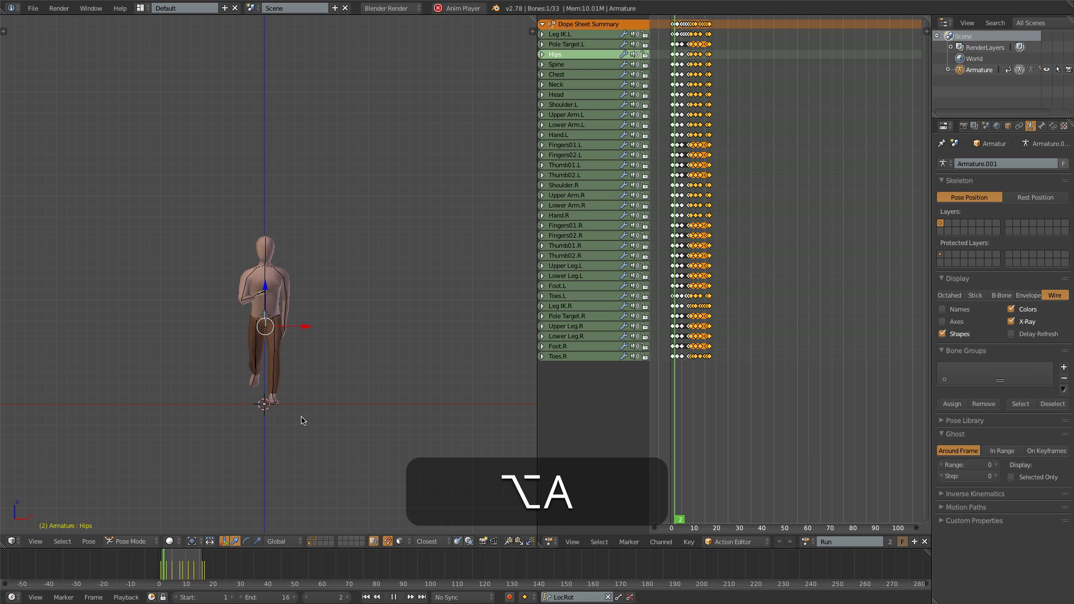
pyautogui.hotkey('ctrl', '1')
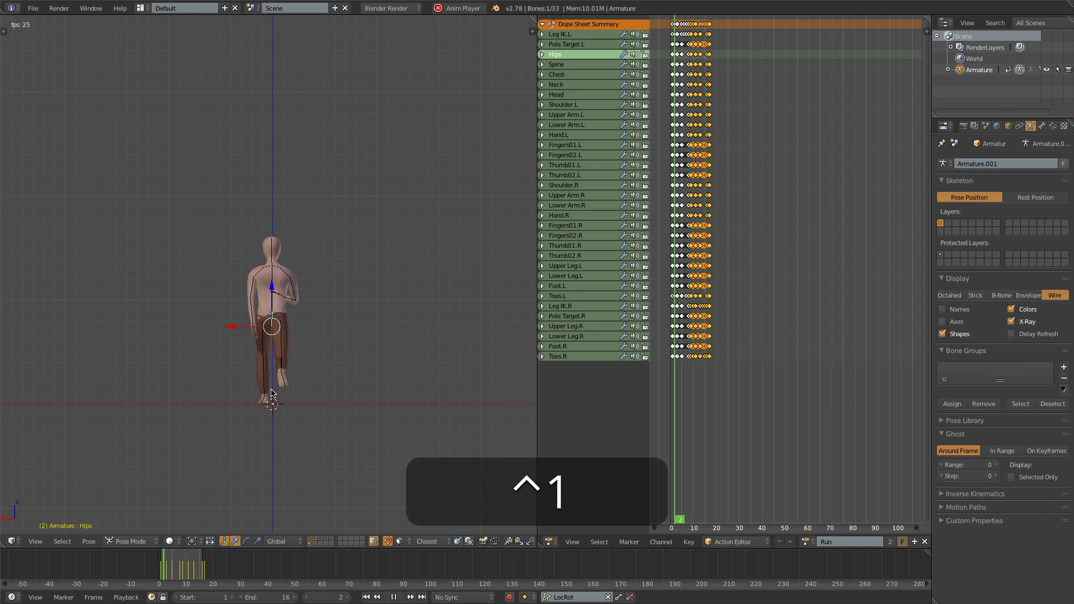
pyautogui.scroll(6, 272, 393)
pyautogui.keyDown('shift'); pyautogui.moveTo(332, 309); pyautogui.dragTo(348, 198, button='middle'); pyautogui.keyUp('shift')
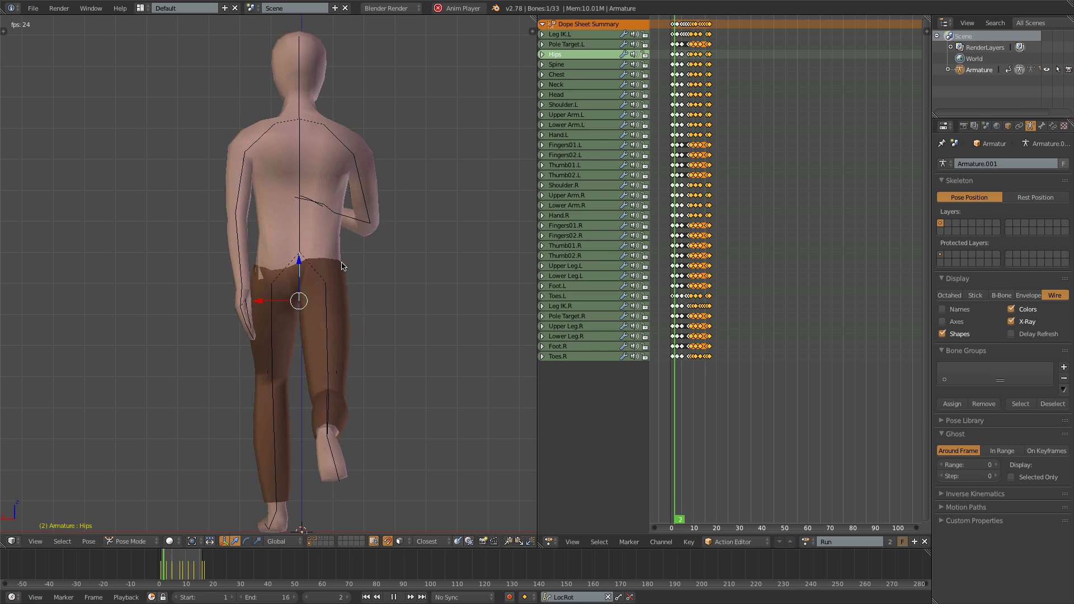
pyautogui.press('alt')
pyautogui.hotkey('alt', 'a')
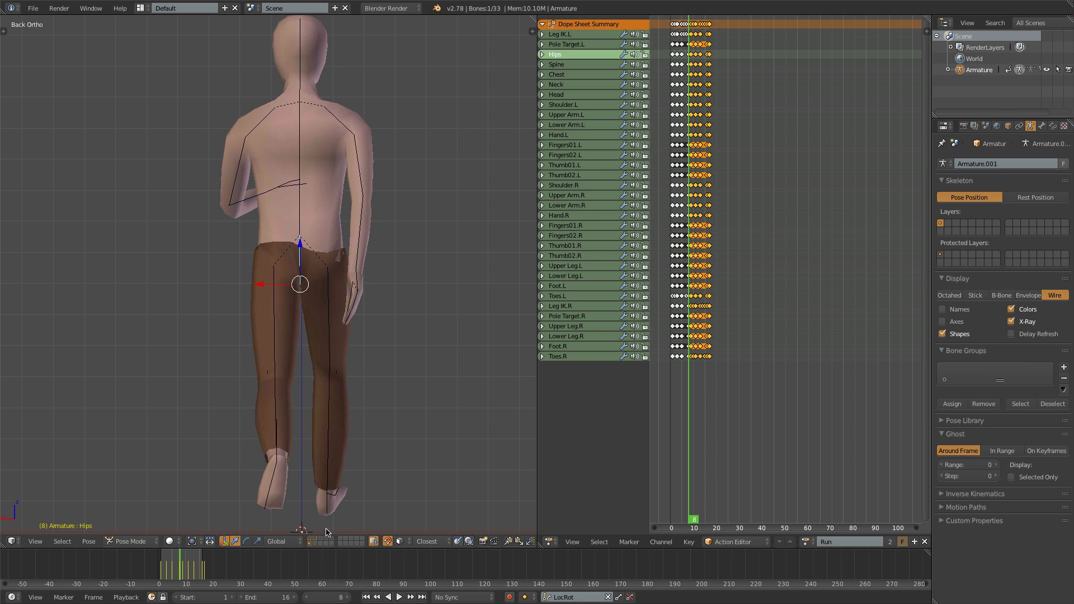
# - Isolate the pants and armature by hiding the body's layer, and put the pants in Edit Mode in front view
pyautogui.keyDown('shift'); pyautogui.click(312, 539); pyautogui.keyUp('shift')
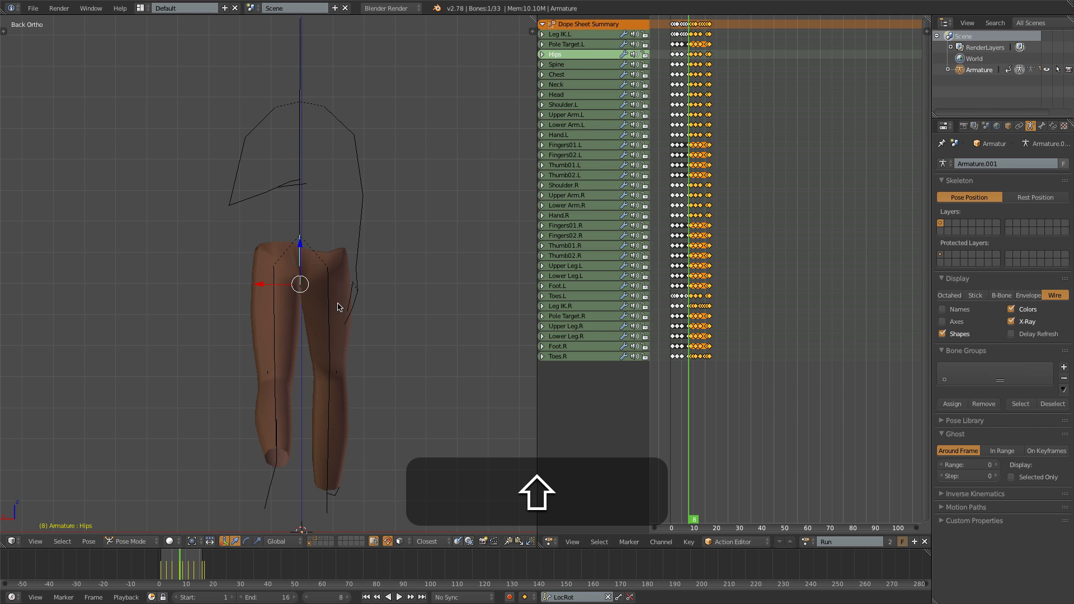
pyautogui.press('KP_1')
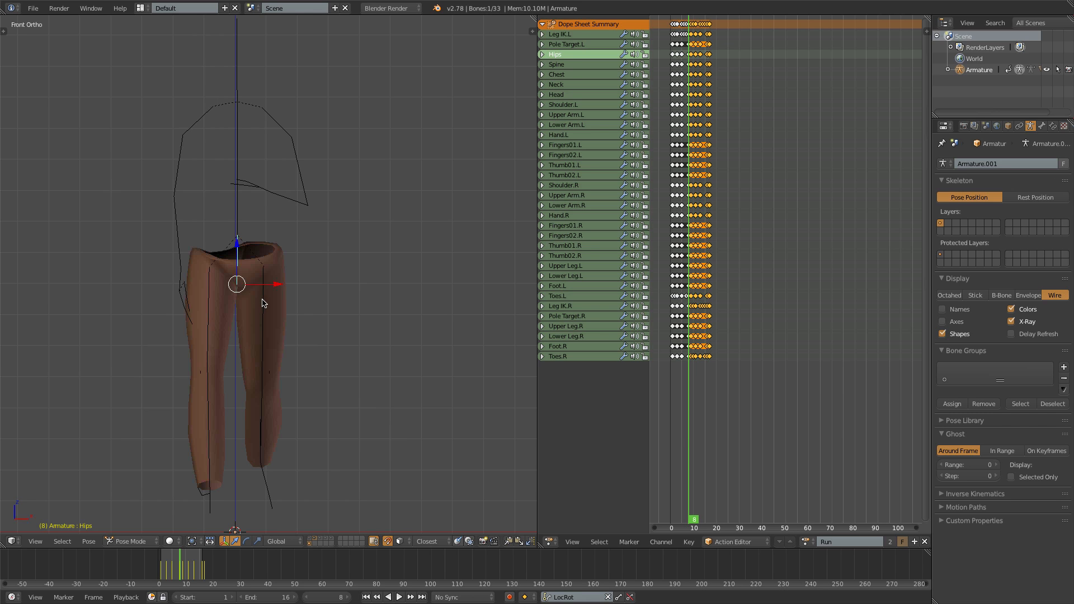
pyautogui.rightClick(280, 267)
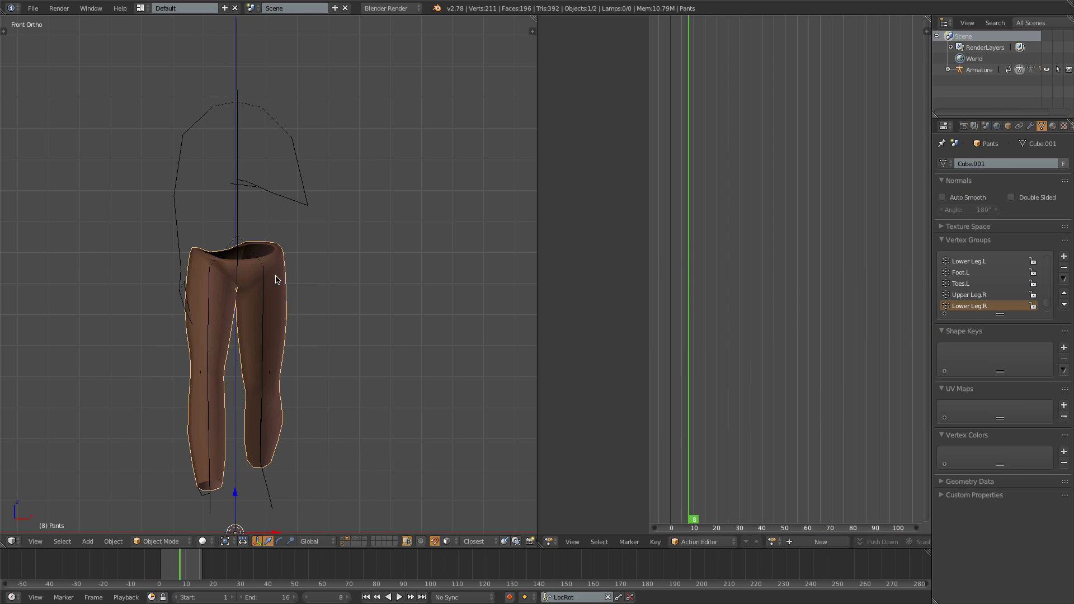
pyautogui.press('Tab')
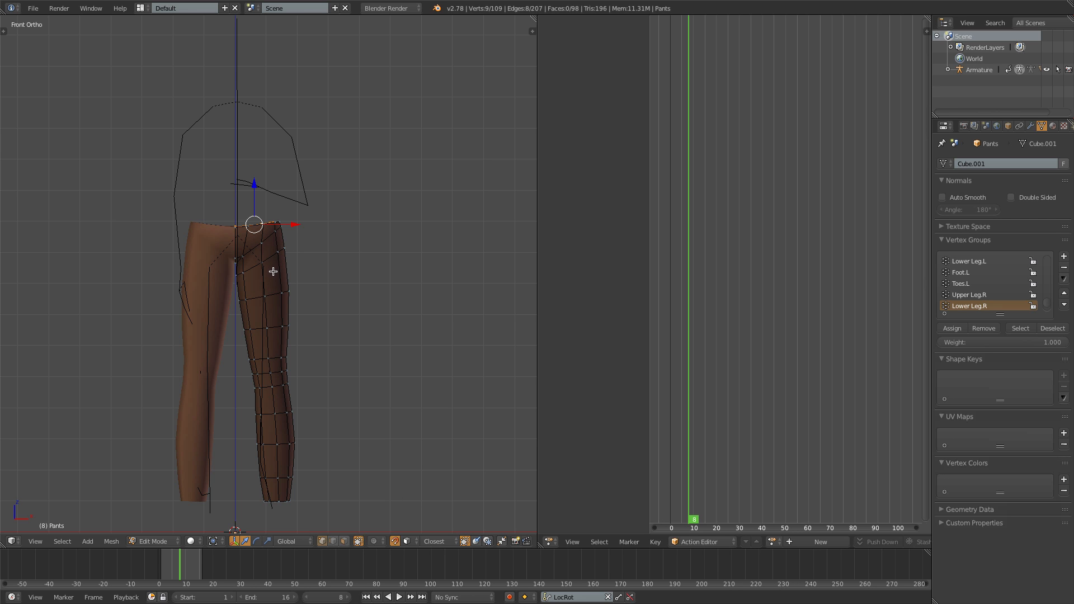
# - Flatten the edge loop around the top of the pants' thigh along Z and edge-slide it slightly down the leg
pyautogui.scroll(5, 277, 264)
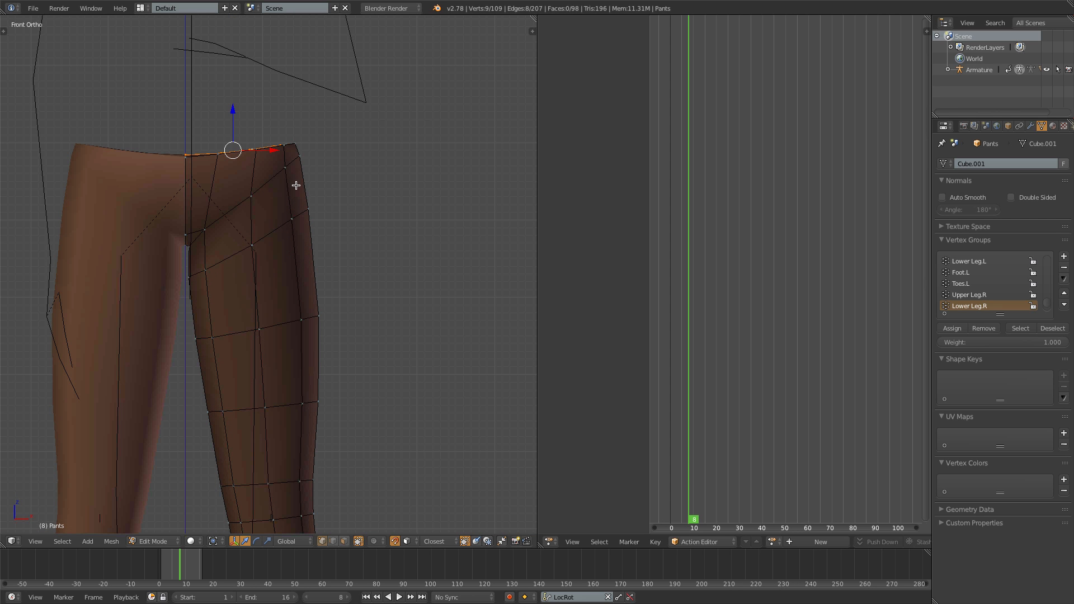
pyautogui.press('alt')
pyautogui.keyDown('alt'); pyautogui.rightClick(269, 234); pyautogui.keyUp('alt')
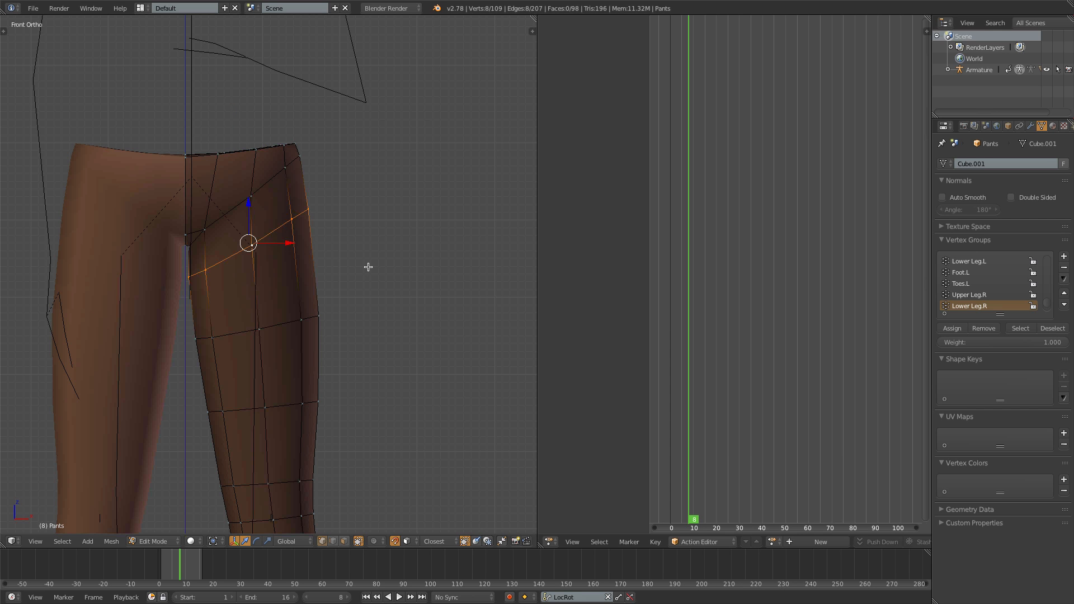
pyautogui.press('s')
pyautogui.press('z')
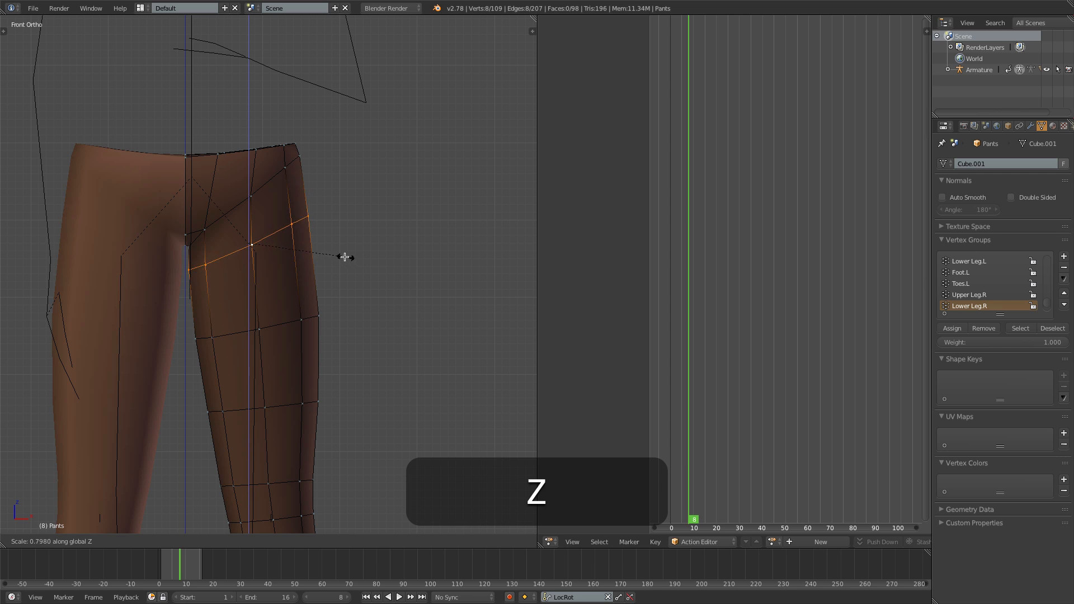
pyautogui.click(321, 244)
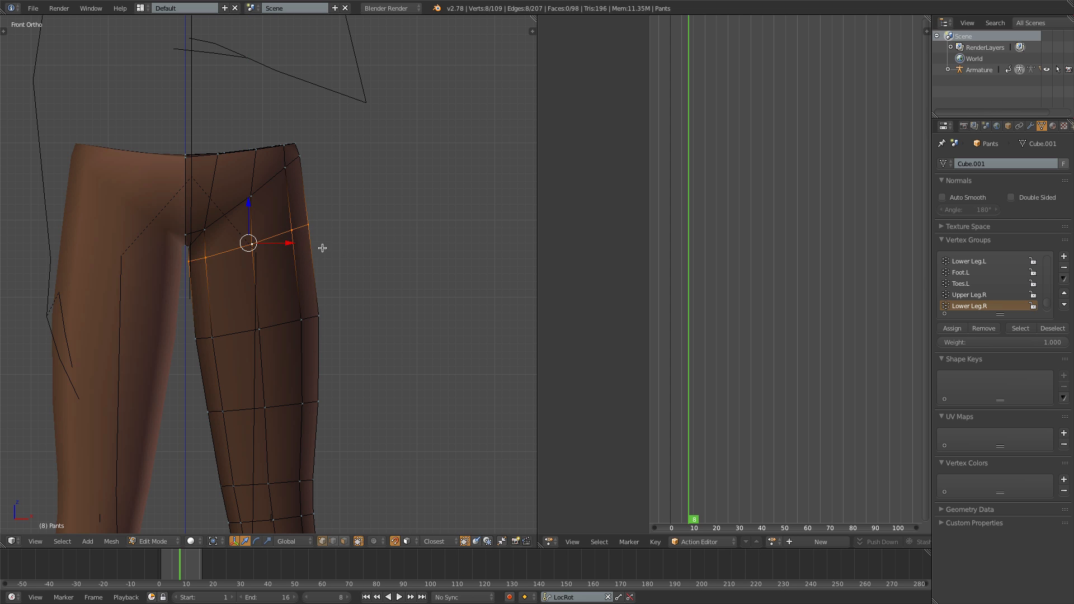
pyautogui.press('g')
pyautogui.press('g')
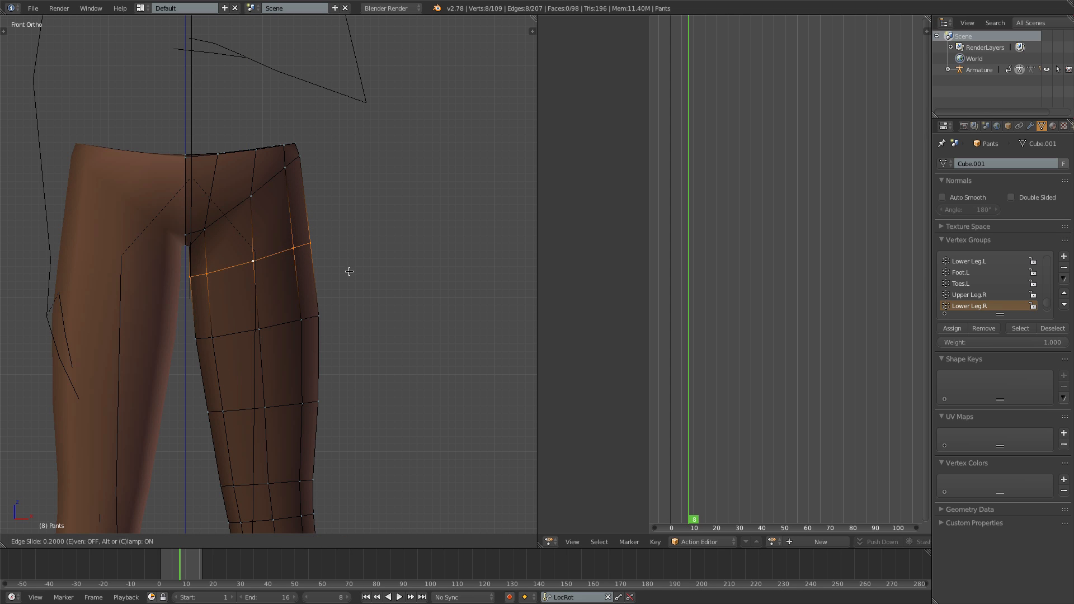
pyautogui.click(222, 264)
# - Turn off snapping, then flatten the diagonal hip edge loop along Z and edge-slide it downward
pyautogui.click(396, 542)
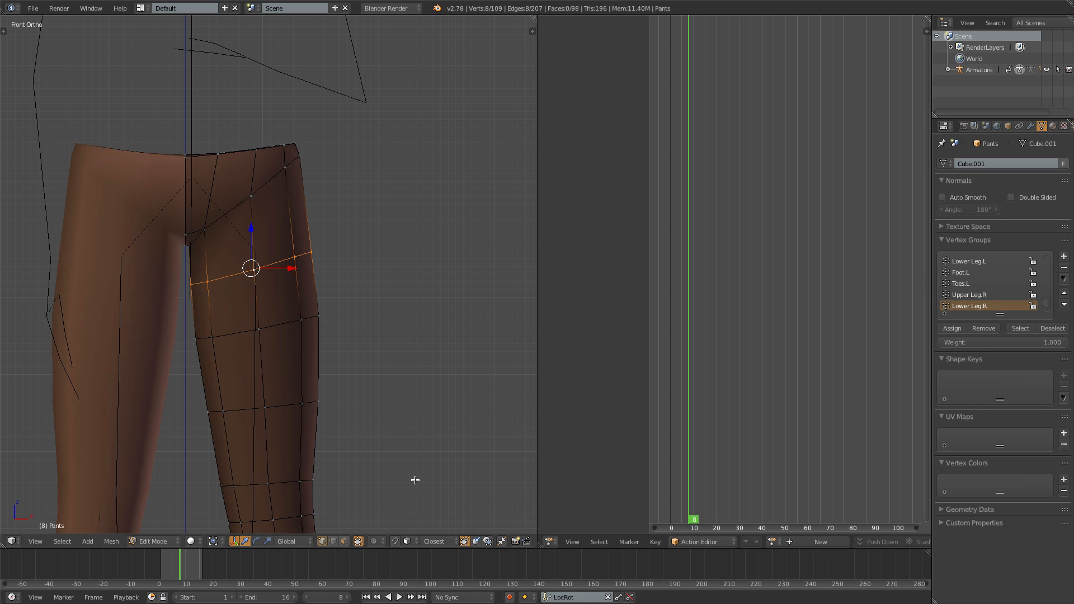
pyautogui.keyDown('alt'); pyautogui.click(265, 183); pyautogui.keyUp('alt')
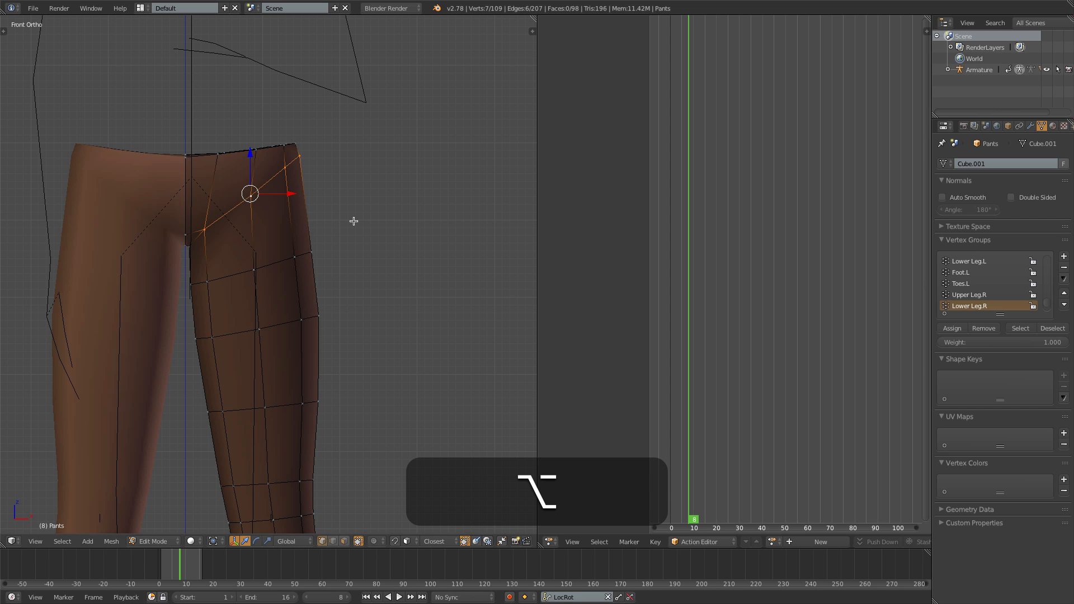
pyautogui.press('s')
pyautogui.press('z')
pyautogui.click(312, 202)
pyautogui.press('g')
pyautogui.press('g')
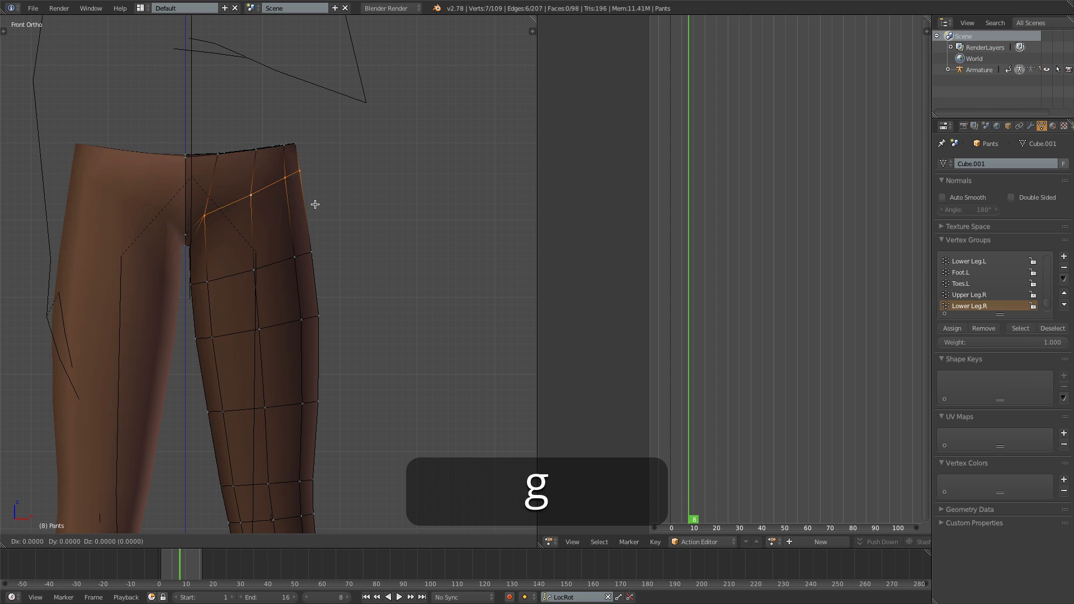
pyautogui.click(325, 218)
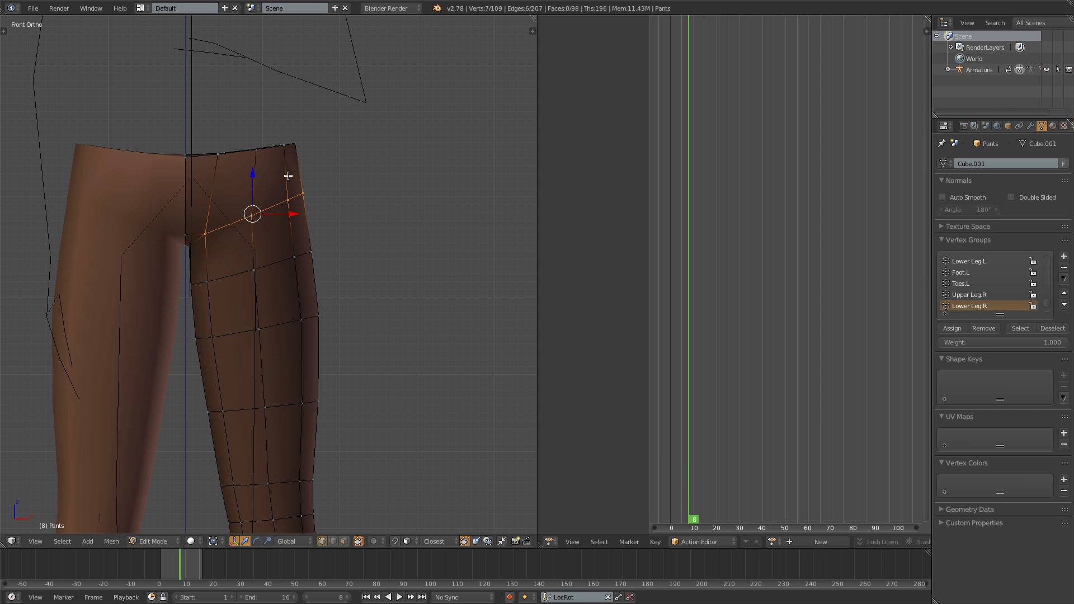
# - Add a centered loop cut between the pants' waistband and the hip loop, and push it slightly outward with Shrink/Fatten
pyautogui.hotkey('ctrl', 'r')
pyautogui.click(292, 175)
pyautogui.rightClick(291, 175)
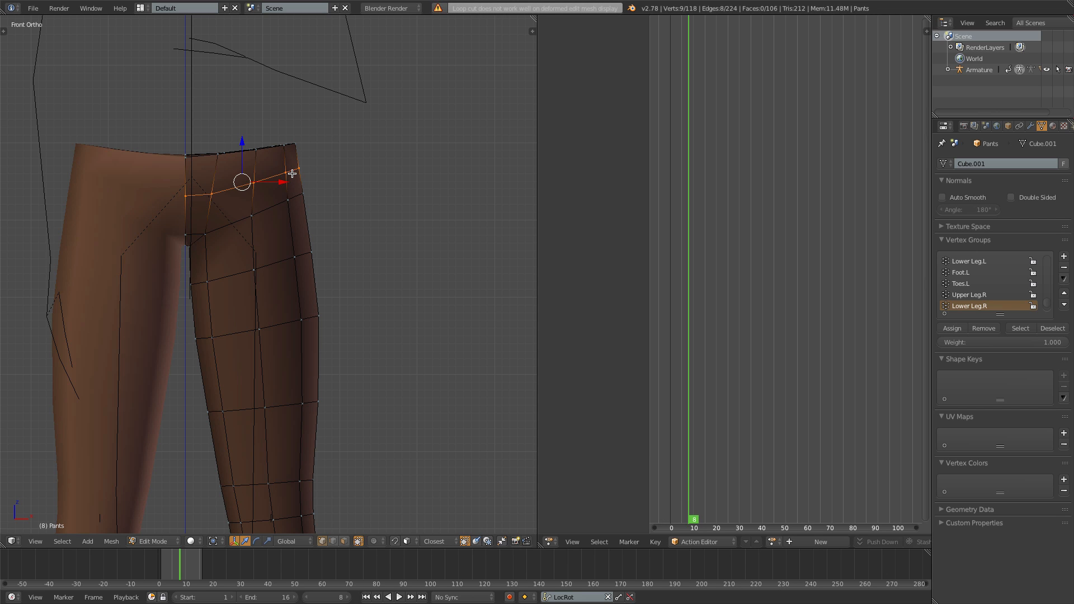
pyautogui.hotkey('alt', 's')
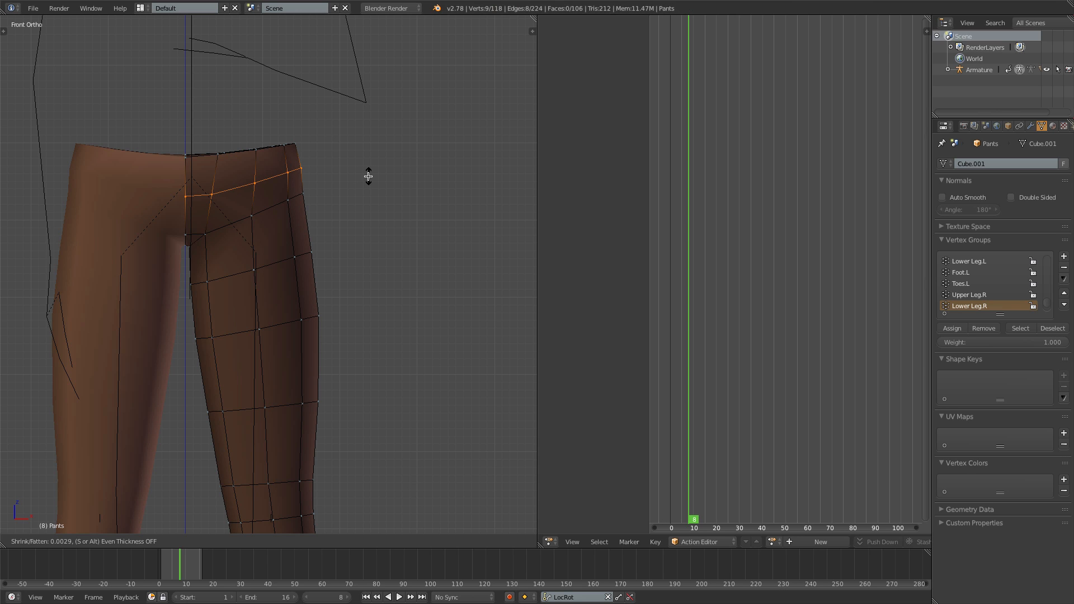
pyautogui.click(362, 176)
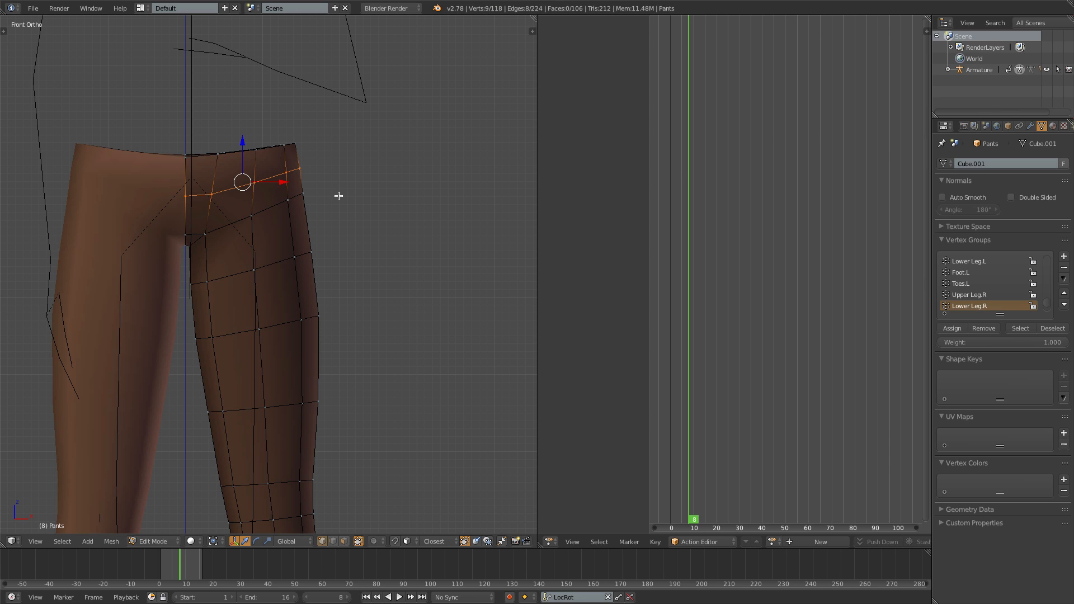
# - Switch the pants to Weight Paint Mode, go to frame 6 and examine the Hips weights around the waist and crotch
pyautogui.press('Tab')
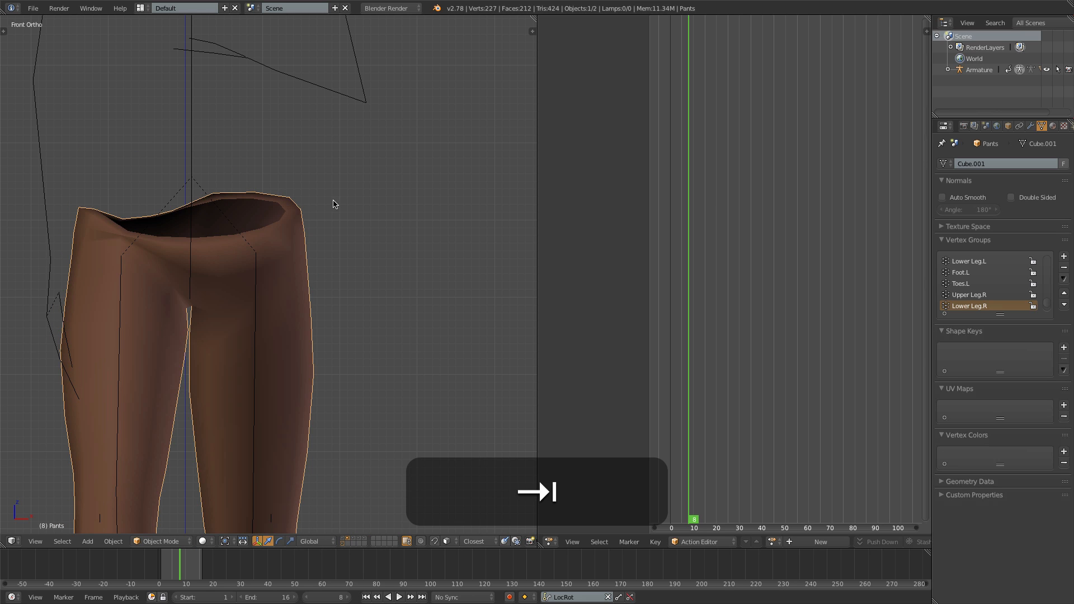
pyautogui.hotkey('ctrl', 'Tab')
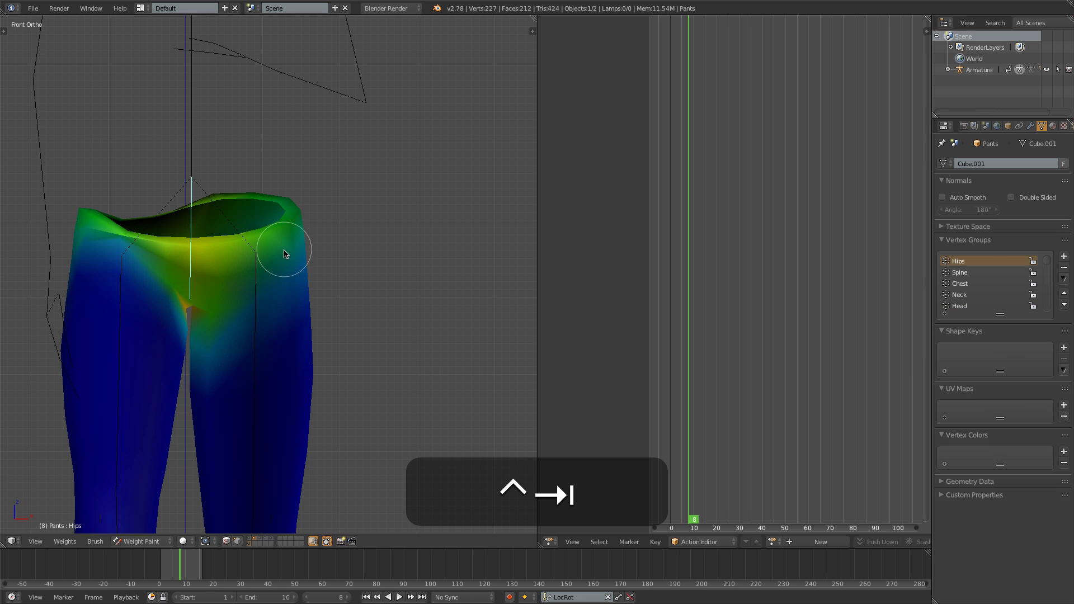
pyautogui.moveTo(297, 307); pyautogui.dragTo(282, 269, button='middle')
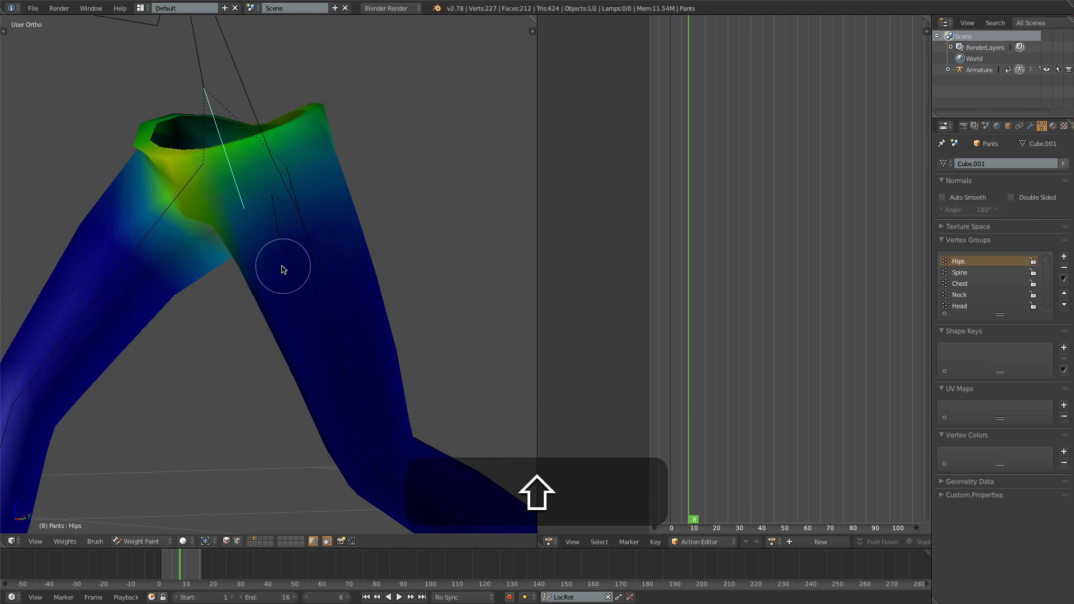
pyautogui.press('Right')
pyautogui.press('Left')
pyautogui.press('Left')
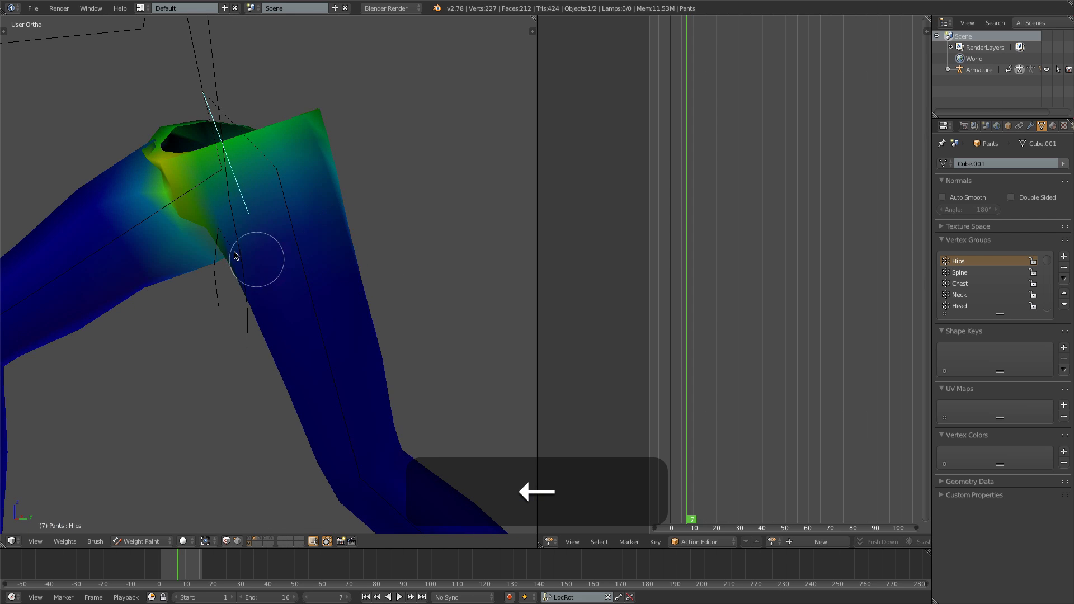
pyautogui.press('Left')
pyautogui.press('Left')
pyautogui.press('Right')
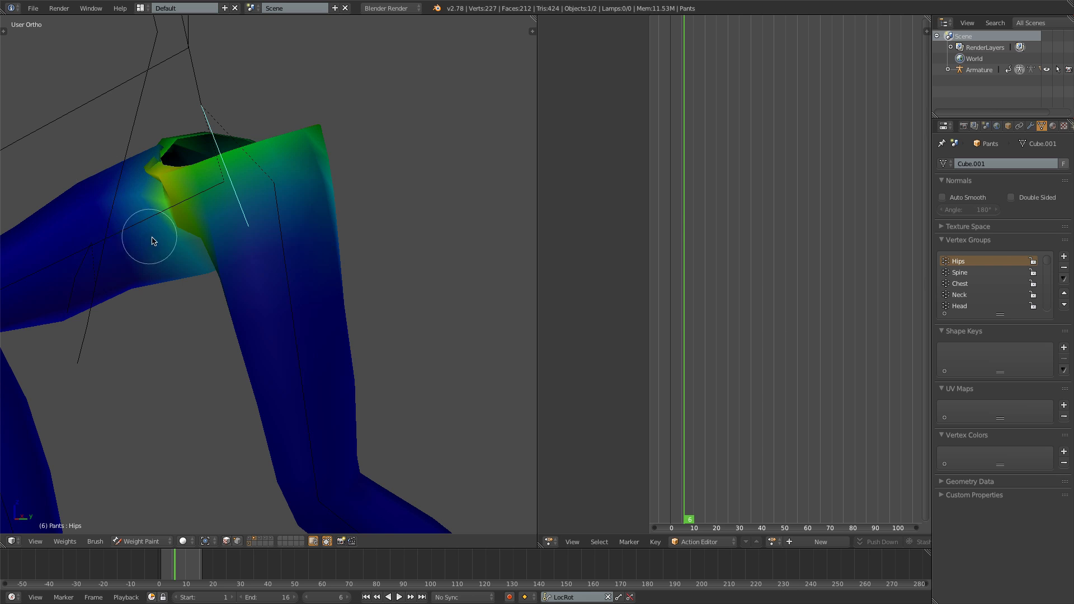
pyautogui.moveTo(152, 240); pyautogui.dragTo(225, 258, button='middle')
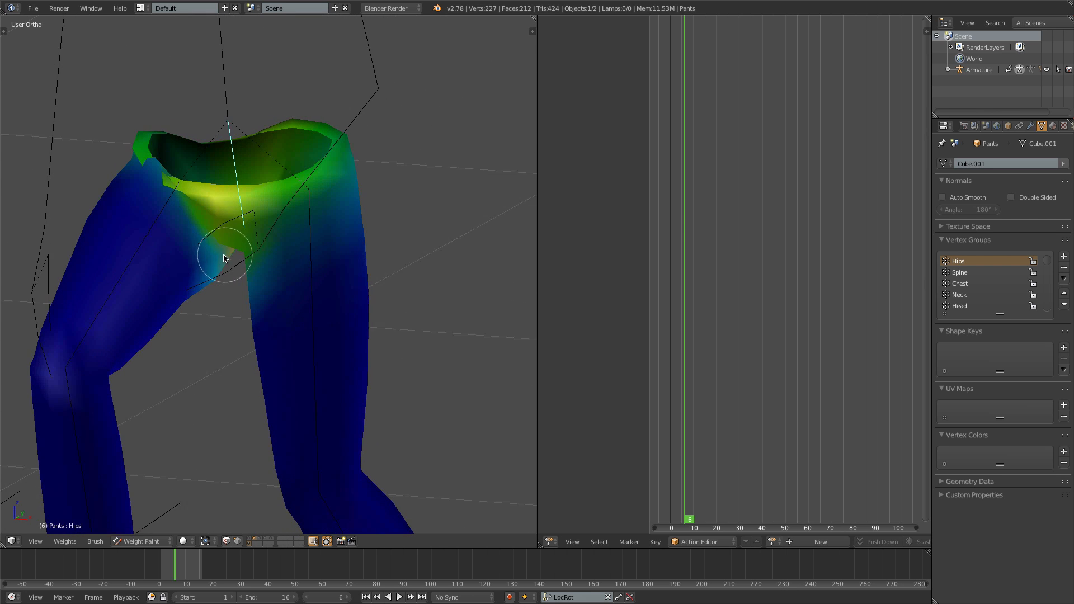
pyautogui.moveTo(225, 258); pyautogui.dragTo(152, 150)
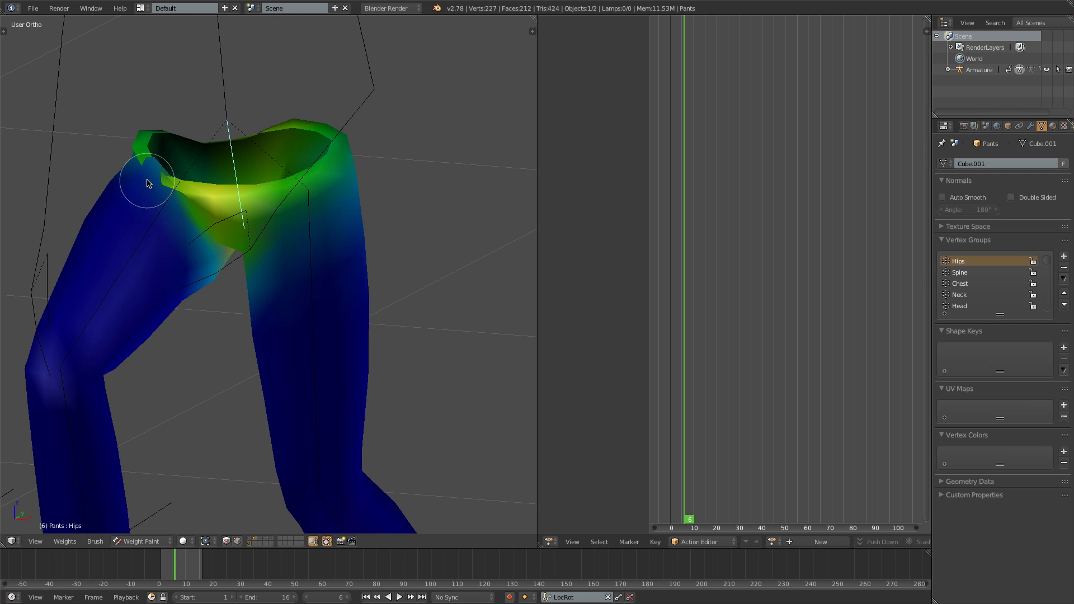
# - Select the Upper Leg.L bone's weights and set the Subtract brush to radius 87 px and strength 0.301
pyautogui.rightClick(308, 221)
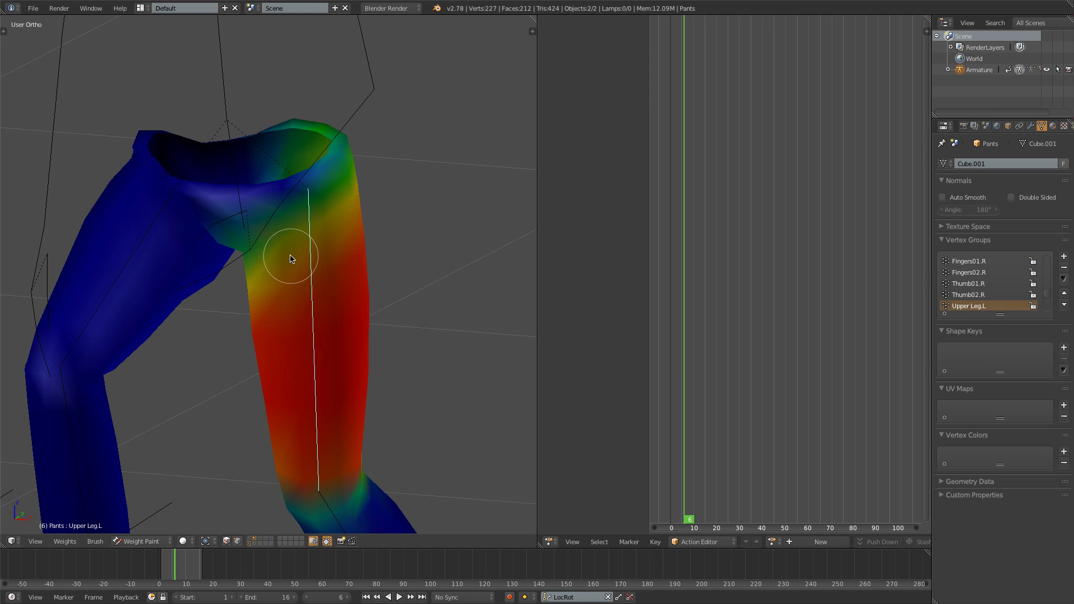
pyautogui.press('t')
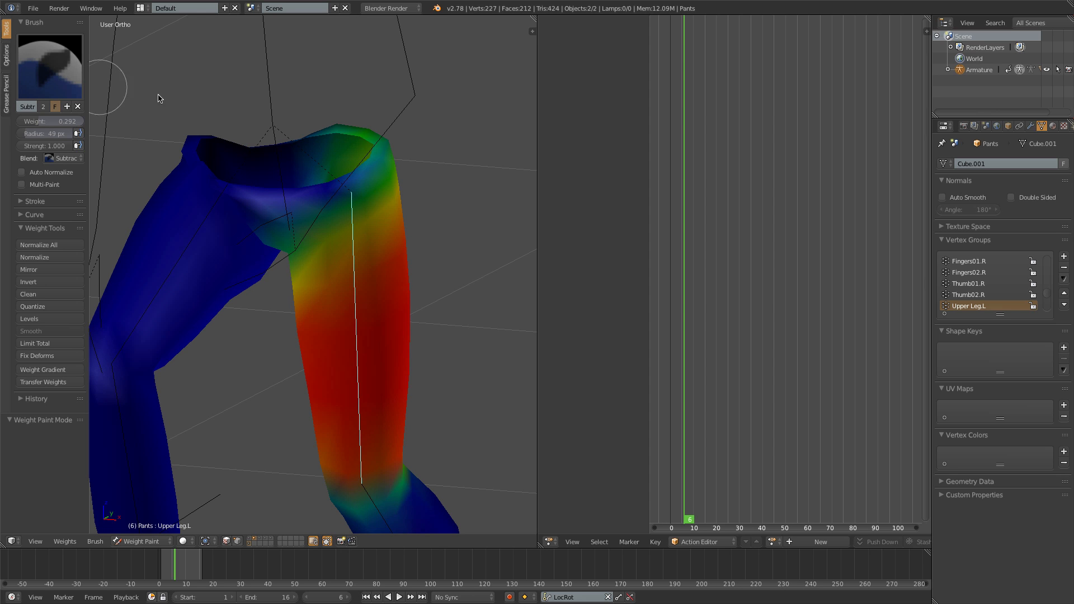
pyautogui.moveTo(159, 190); pyautogui.dragTo(311, 213, button='middle')
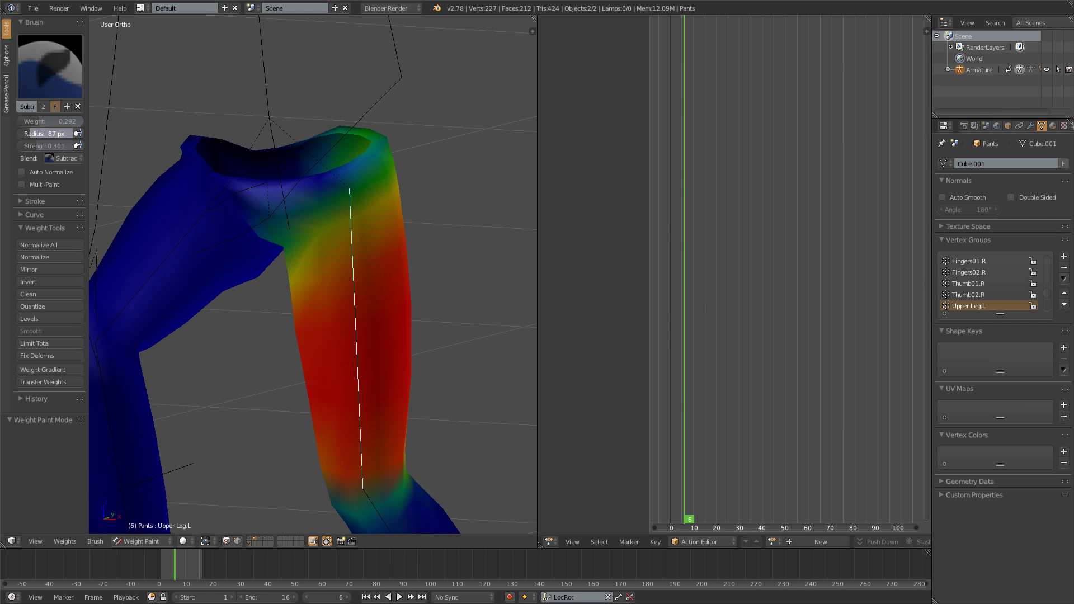
# - Subtract Upper Leg.L weight from the front of the pants' hip, between the crotch and the waistband
pyautogui.moveTo(304, 228); pyautogui.dragTo(361, 207, button='middle')
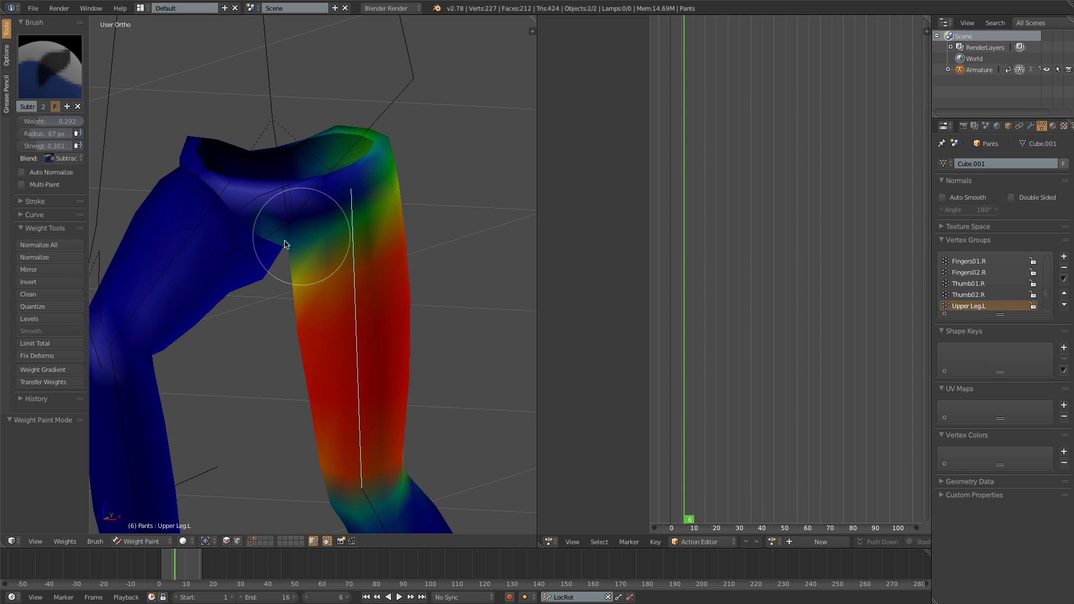
pyautogui.moveTo(203, 209)
pyautogui.mouseDown(button='middle')
pyautogui.moveTo(196, 172)
pyautogui.moveTo(205, 192)
pyautogui.moveTo(190, 179)
pyautogui.mouseUp(button='middle')
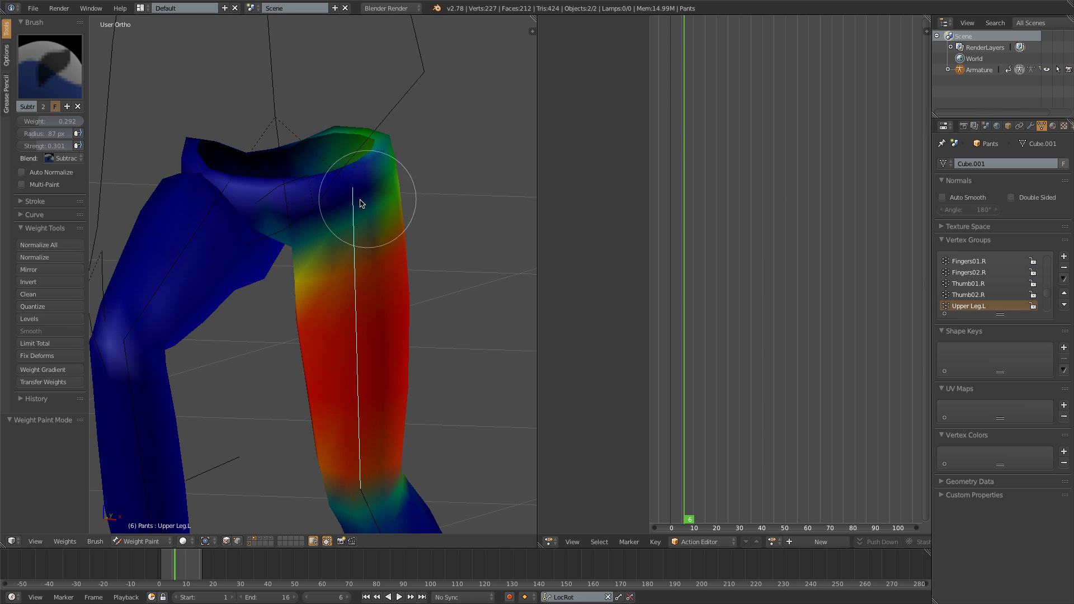
pyautogui.moveTo(306, 239)
pyautogui.mouseDown(button='middle')
pyautogui.moveTo(388, 233)
pyautogui.moveTo(408, 260)
pyautogui.moveTo(338, 238)
pyautogui.moveTo(335, 254)
pyautogui.moveTo(293, 259)
pyautogui.moveTo(252, 221)
pyautogui.moveTo(175, 179)
pyautogui.moveTo(207, 195)
pyautogui.moveTo(201, 187)
pyautogui.mouseUp(button='middle')
# - Switch to the Blur brush and smooth the Upper Leg.L weights across the front and outer side of the hip
pyautogui.click(50, 66)
pyautogui.click(91, 152)
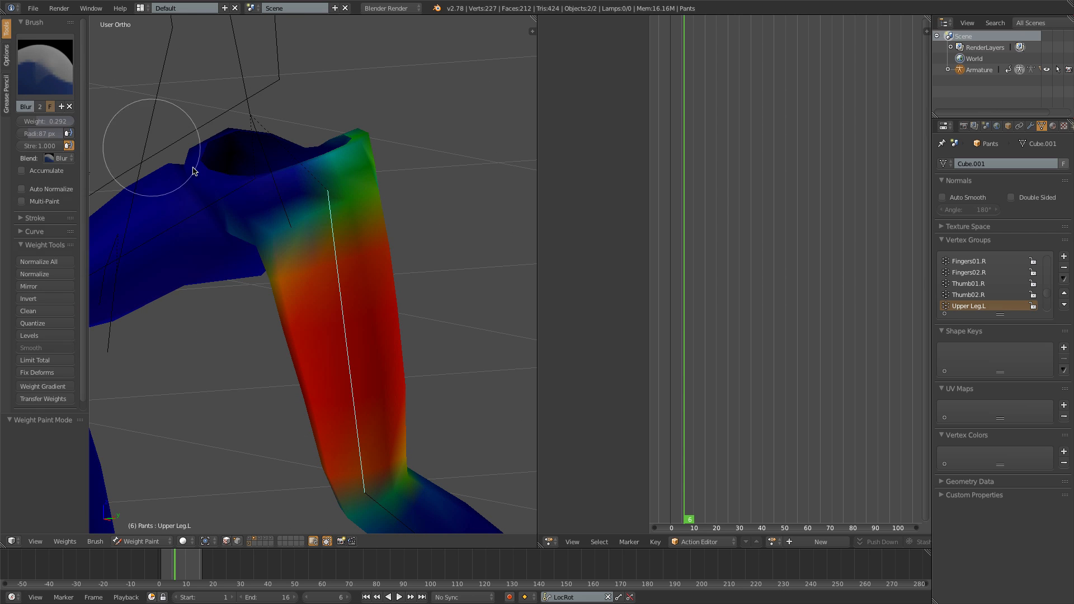
pyautogui.moveTo(270, 237); pyautogui.dragTo(204, 180, button='middle')
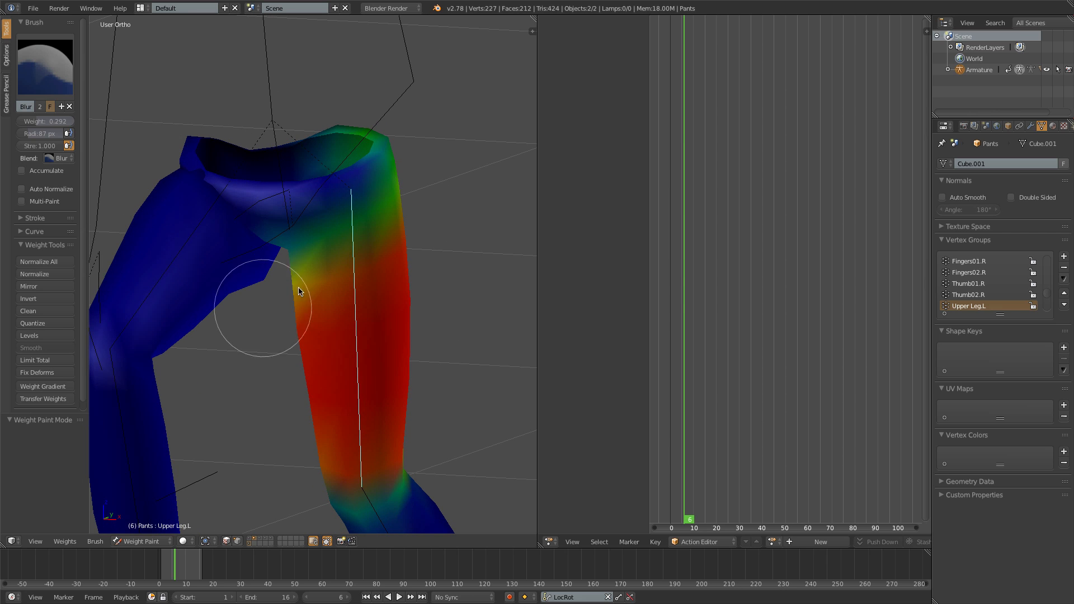
pyautogui.moveTo(403, 225); pyautogui.dragTo(401, 271, button='middle')
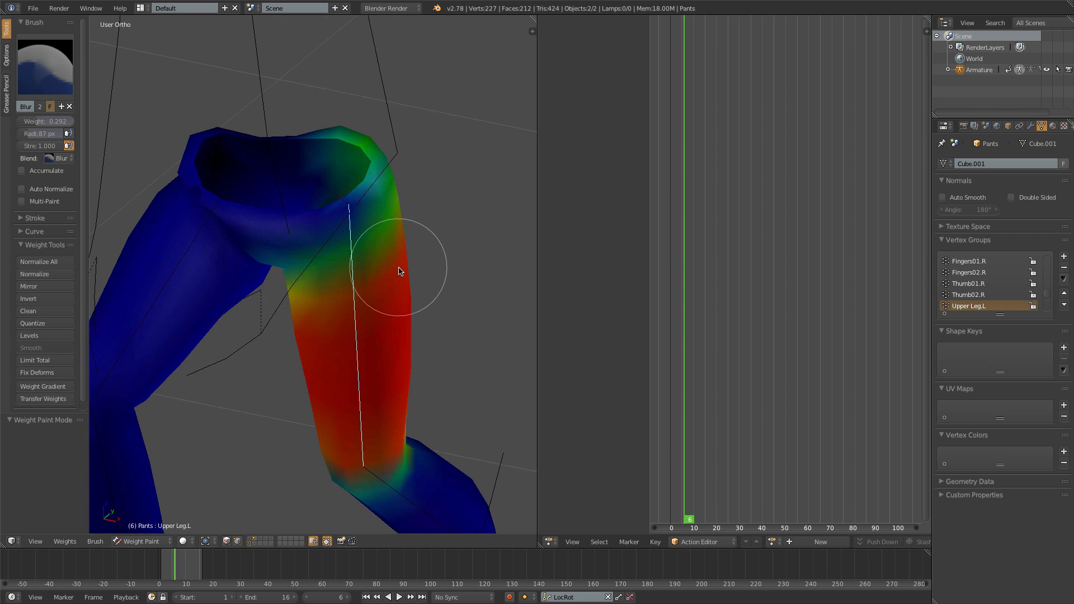
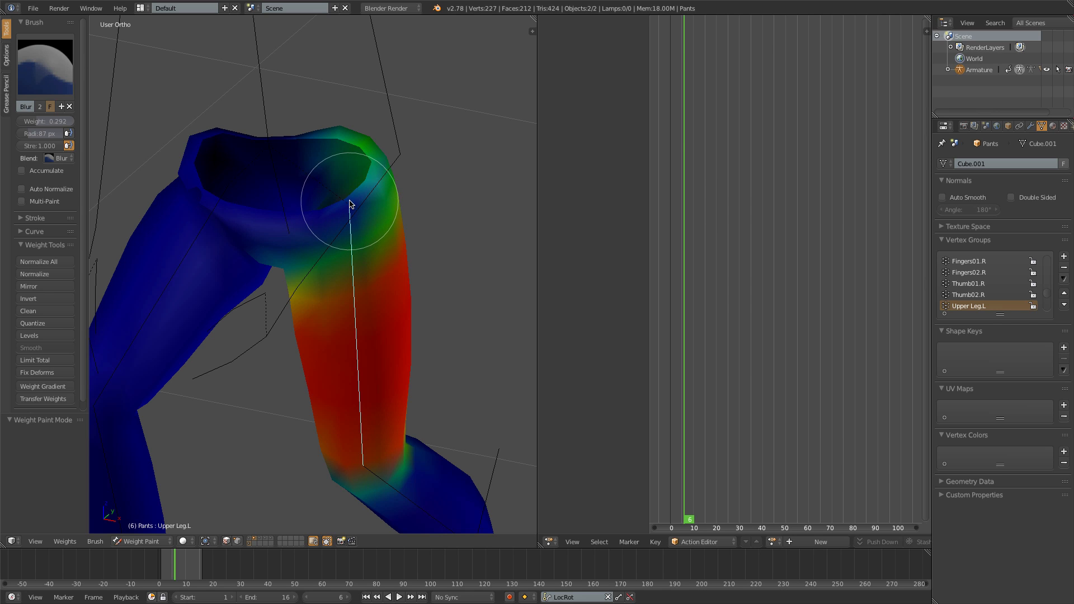
# - In Edit Mode, select the pants' waistband loops and assign them a weight of 0.3 in the Upper Leg.L group
pyautogui.press('Tab')
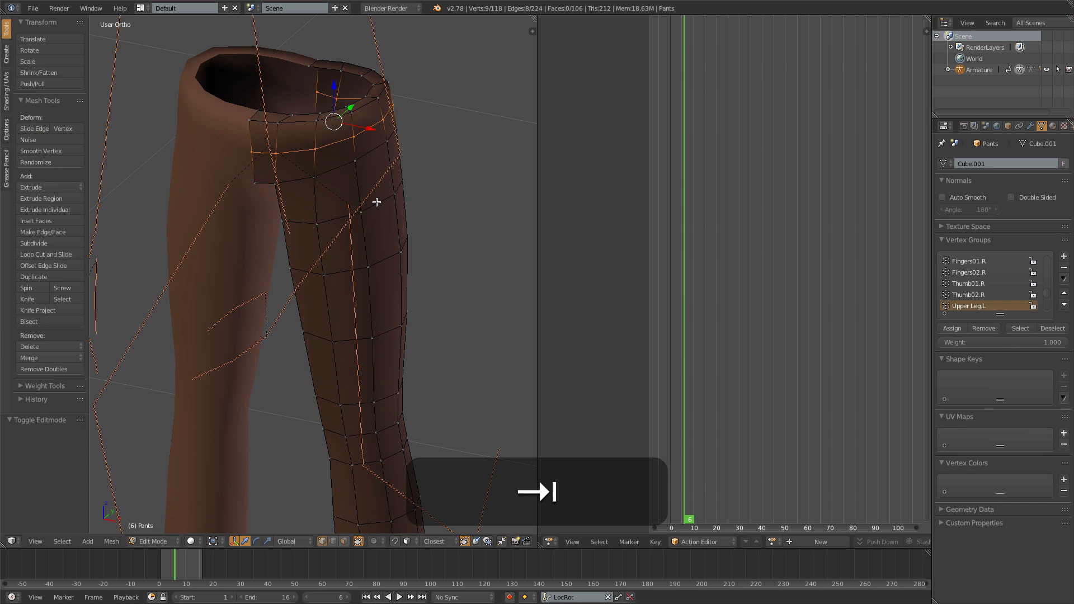
pyautogui.press('a')
pyautogui.keyDown('alt'); pyautogui.click(335, 113); pyautogui.keyUp('alt')
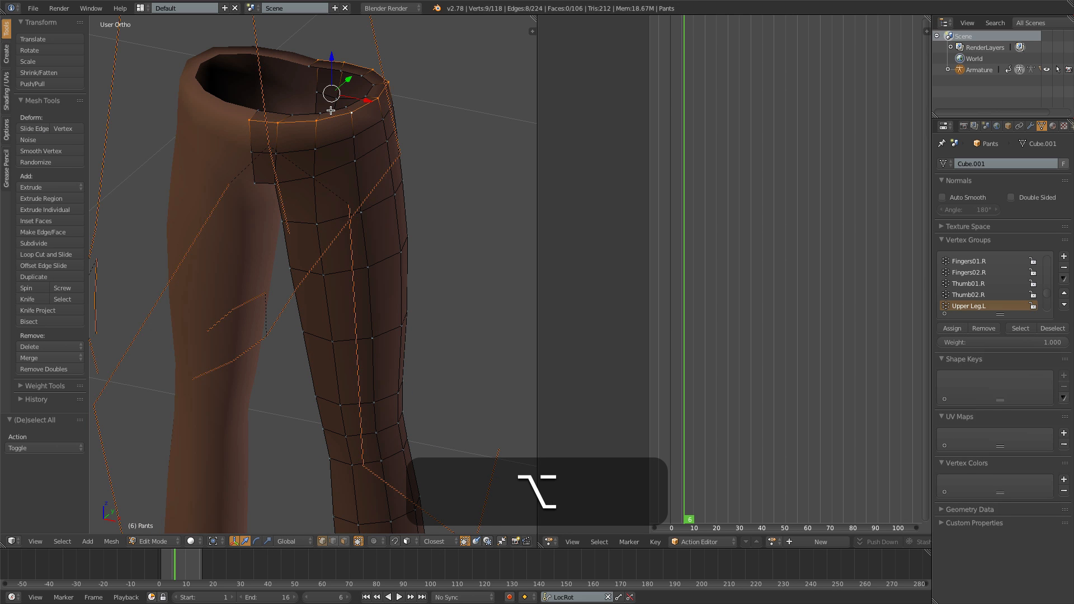
pyautogui.keyDown('alt'); pyautogui.keyDown('shift'); pyautogui.click(332, 112); pyautogui.keyUp('shift'); pyautogui.keyUp('alt')
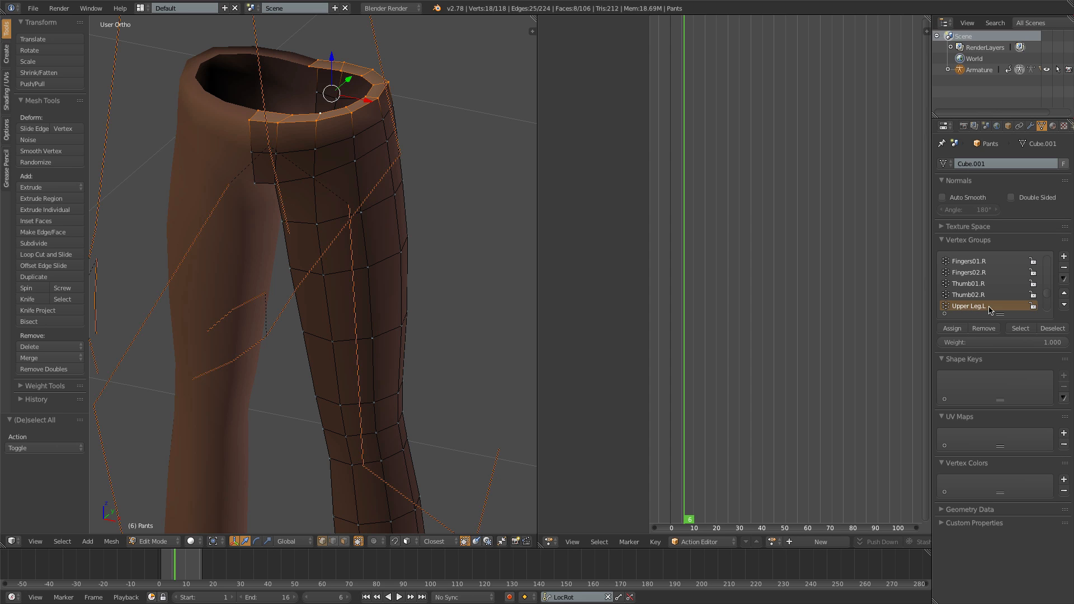
pyautogui.click(972, 344)
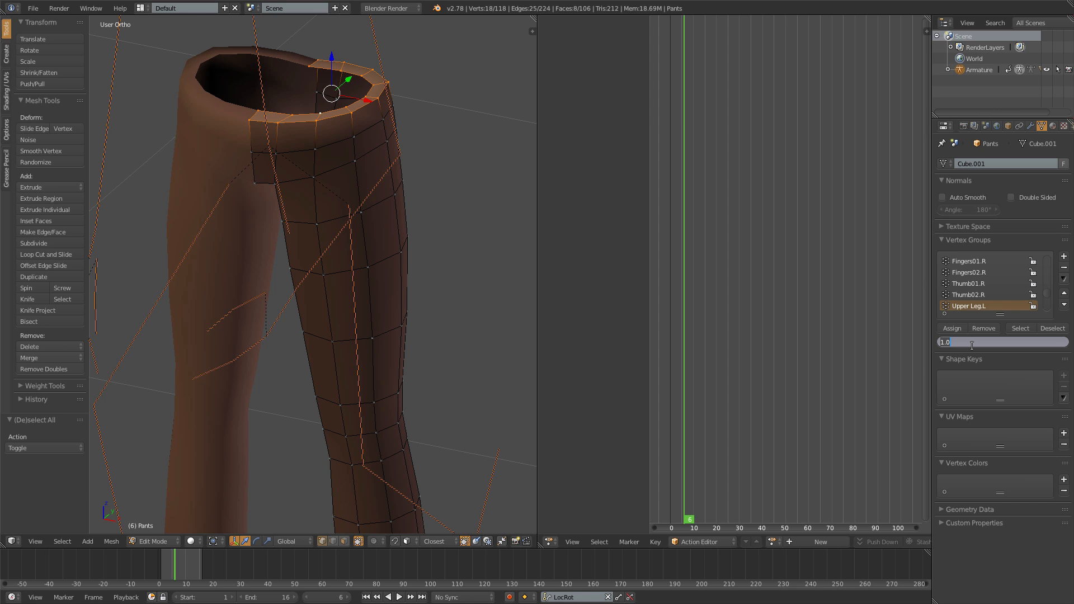
pyautogui.press('BackSpace')
pyautogui.write('.3')
pyautogui.press('Return')
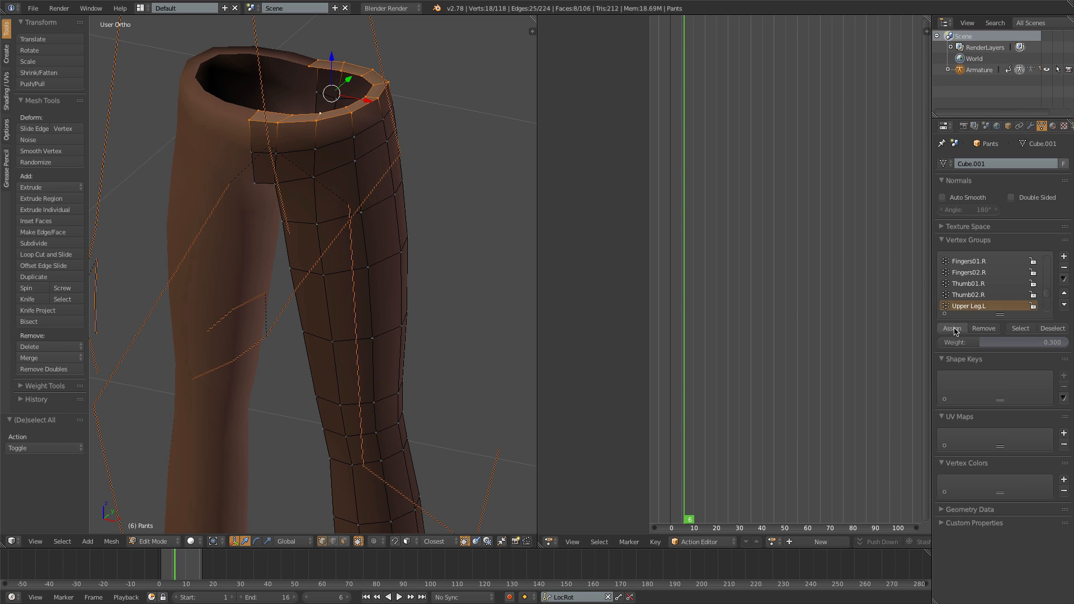
pyautogui.click(954, 329)
pyautogui.press('Tab')
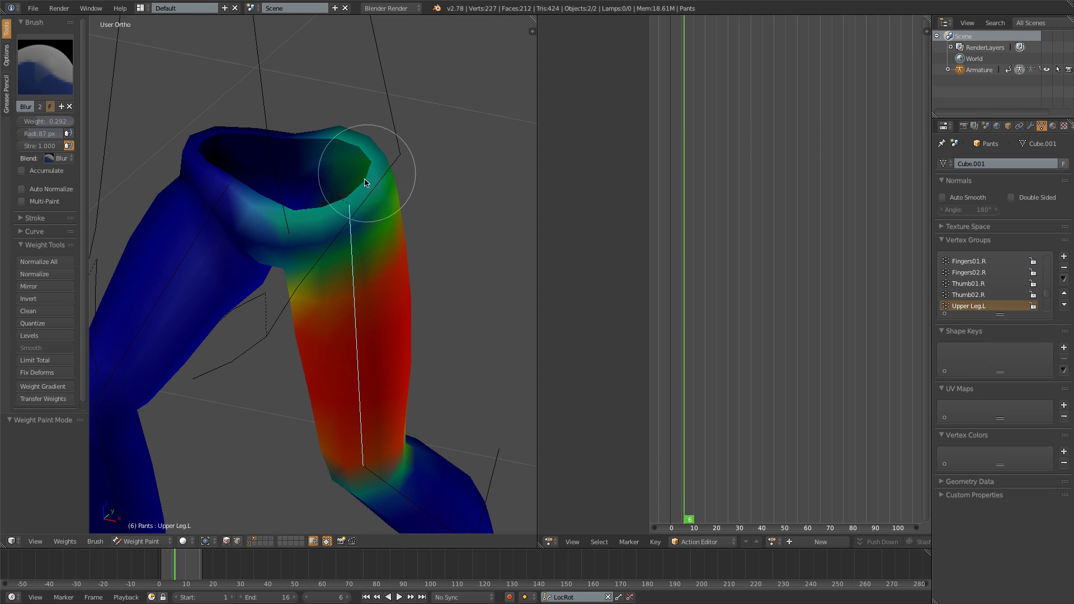
# - Step back and forth around frame 6 to examine how the waistband deforms with the Upper Leg.L weights
pyautogui.moveTo(363, 235); pyautogui.dragTo(305, 197, button='middle')
pyautogui.press('Right')
pyautogui.press('Right')
pyautogui.press('Left')
pyautogui.press('Left')
pyautogui.press('Left')
pyautogui.press('Right')
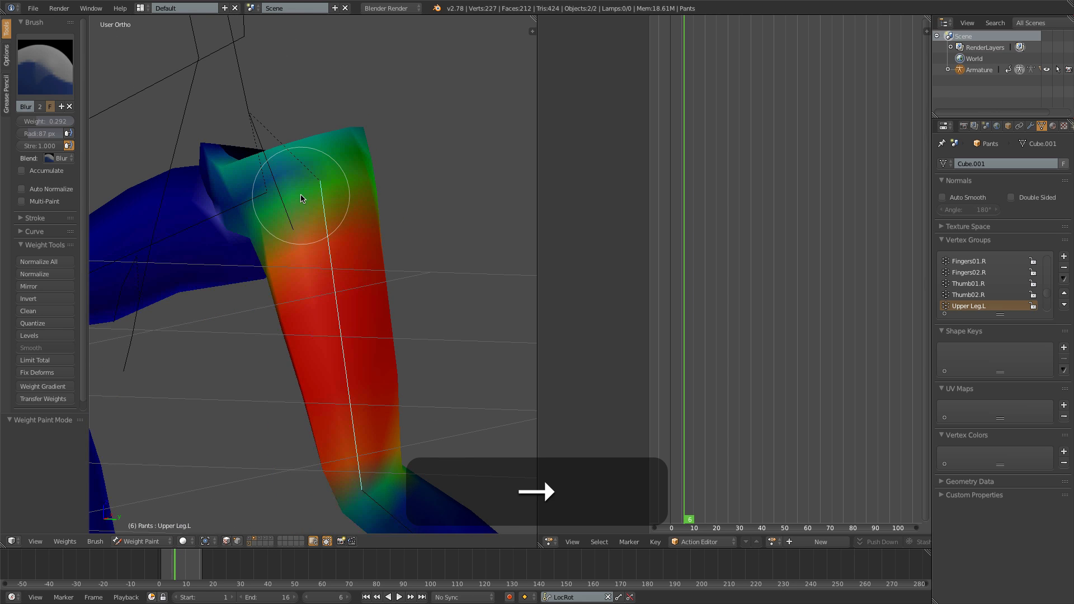
pyautogui.press('Right')
pyautogui.press('Left')
pyautogui.press('Left')
pyautogui.press('Right')
pyautogui.moveTo(284, 199)
pyautogui.mouseDown(button='middle')
pyautogui.moveTo(269, 199)
pyautogui.moveTo(343, 220)
pyautogui.mouseUp(button='middle')
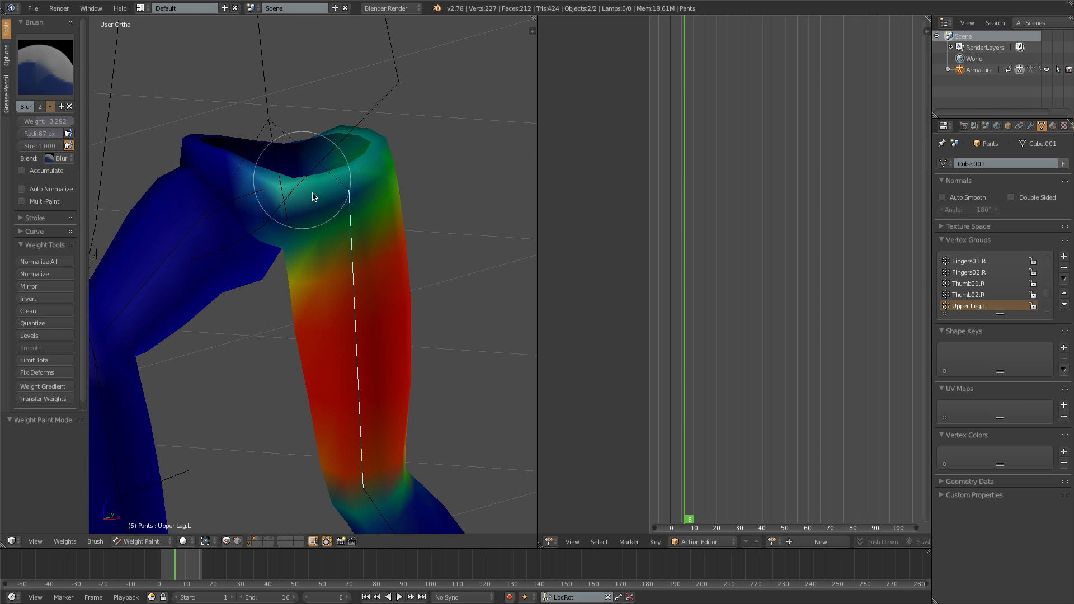
# - Reassign the selected waistband vertices to the Upper Leg.L group with a weight of 0.2
pyautogui.press('Tab')
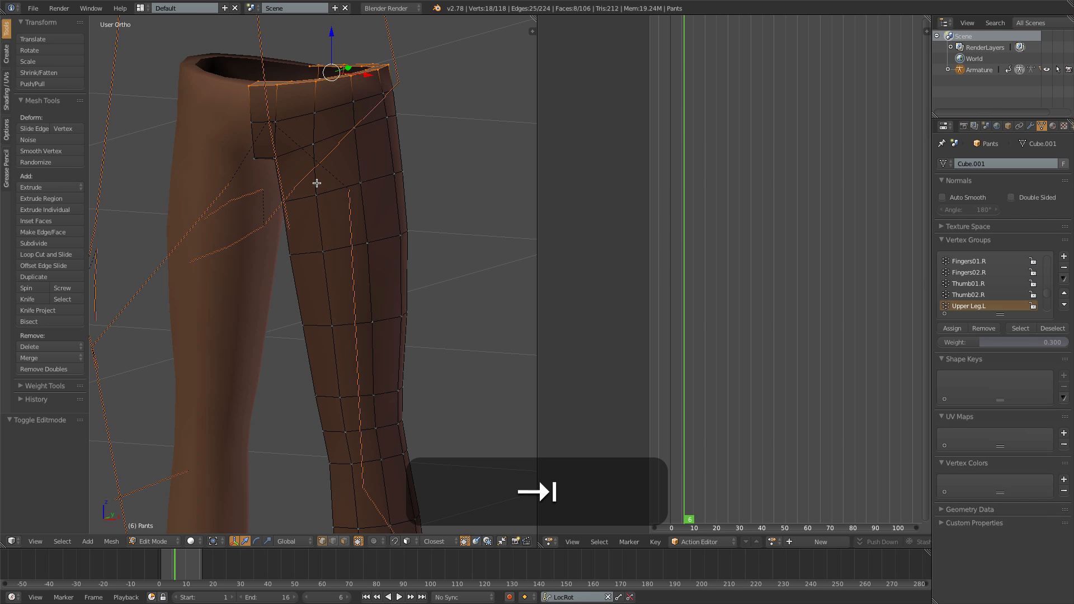
pyautogui.click(1003, 342)
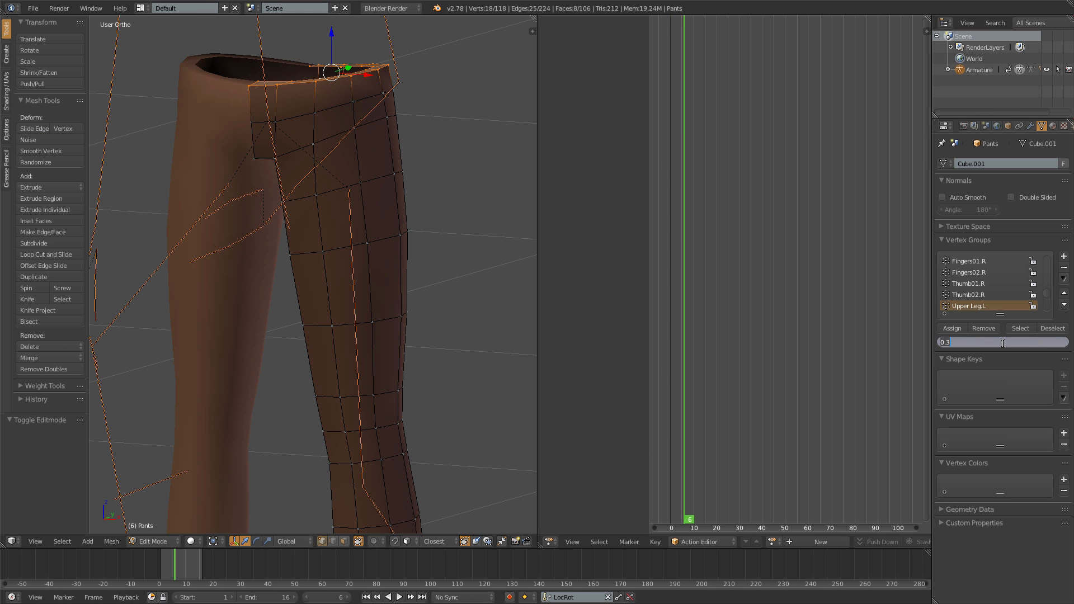
pyautogui.press('BackSpace')
pyautogui.write('.2')
pyautogui.press('Return')
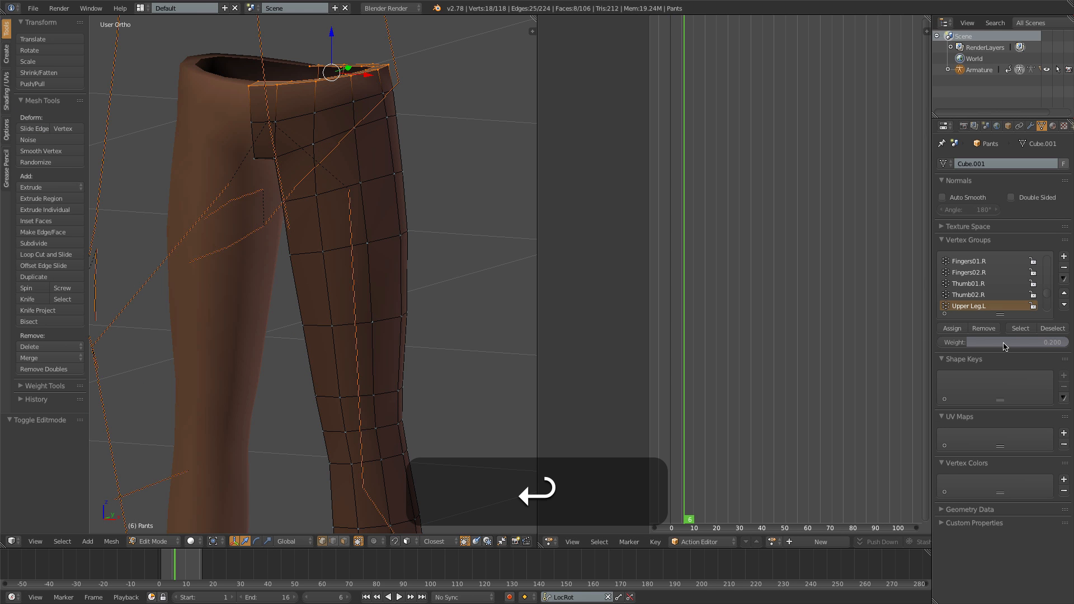
pyautogui.click(952, 329)
pyautogui.press('Tab')
# - Choose the Hips vertex group and assign the selected waistband vertices a weight of 1.0
pyautogui.moveTo(309, 238)
pyautogui.mouseDown(button='middle')
pyautogui.moveTo(283, 239)
pyautogui.moveTo(290, 202)
pyautogui.mouseUp(button='middle')
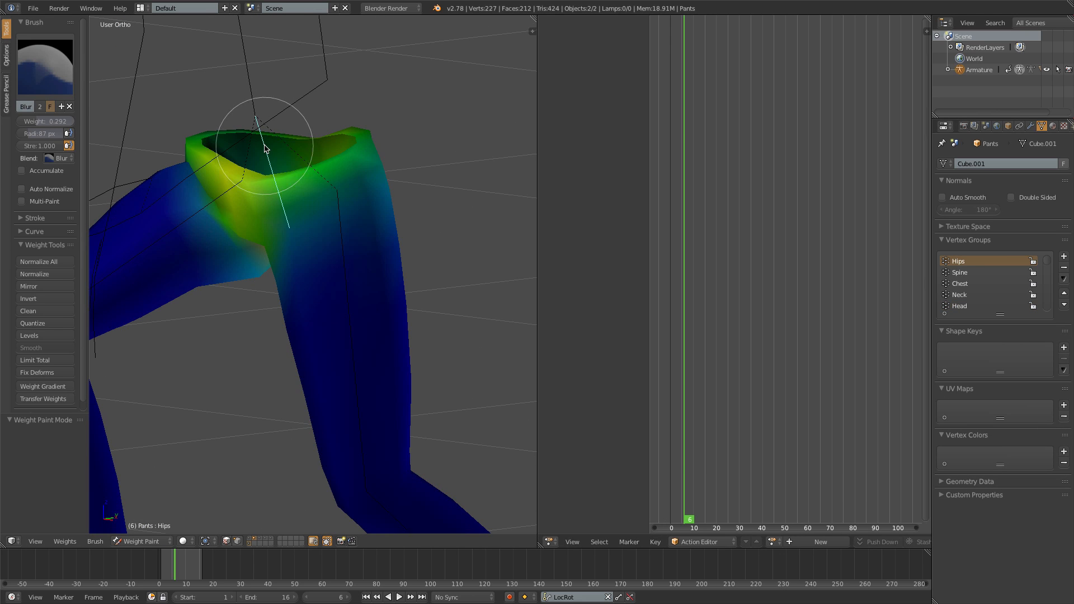
pyautogui.press('Tab')
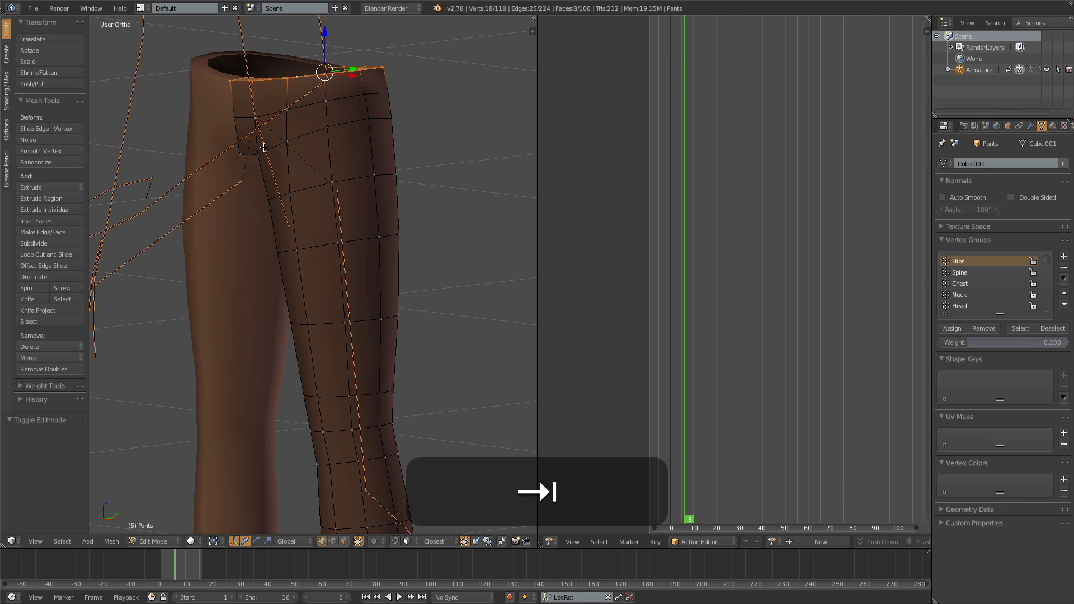
pyautogui.moveTo(1001, 342); pyautogui.dragTo(1068, 342)
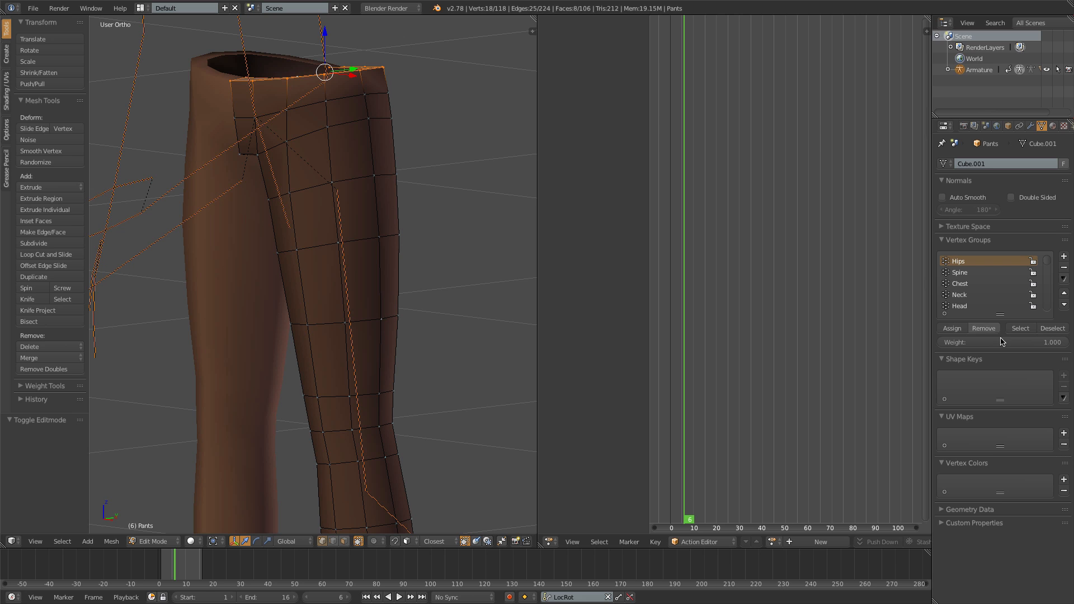
pyautogui.click(951, 328)
pyautogui.press('Tab')
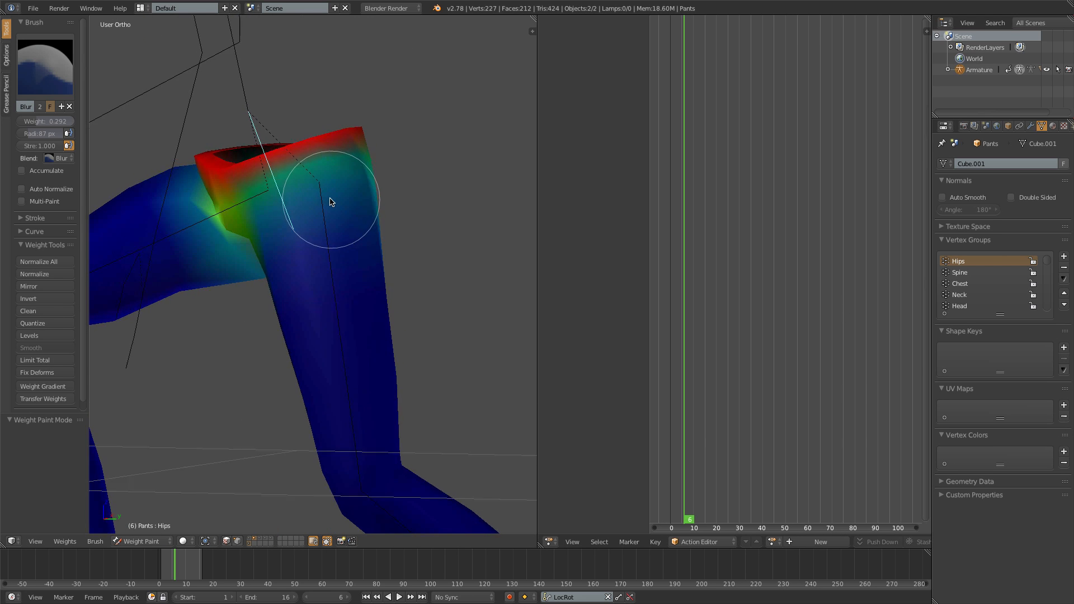
# - Step through the frames around 6 to 8 and examine the waistband's deformation from the side
pyautogui.moveTo(330, 198); pyautogui.dragTo(320, 197, button='middle')
pyautogui.press('Right')
pyautogui.press('Right')
pyautogui.press('Left')
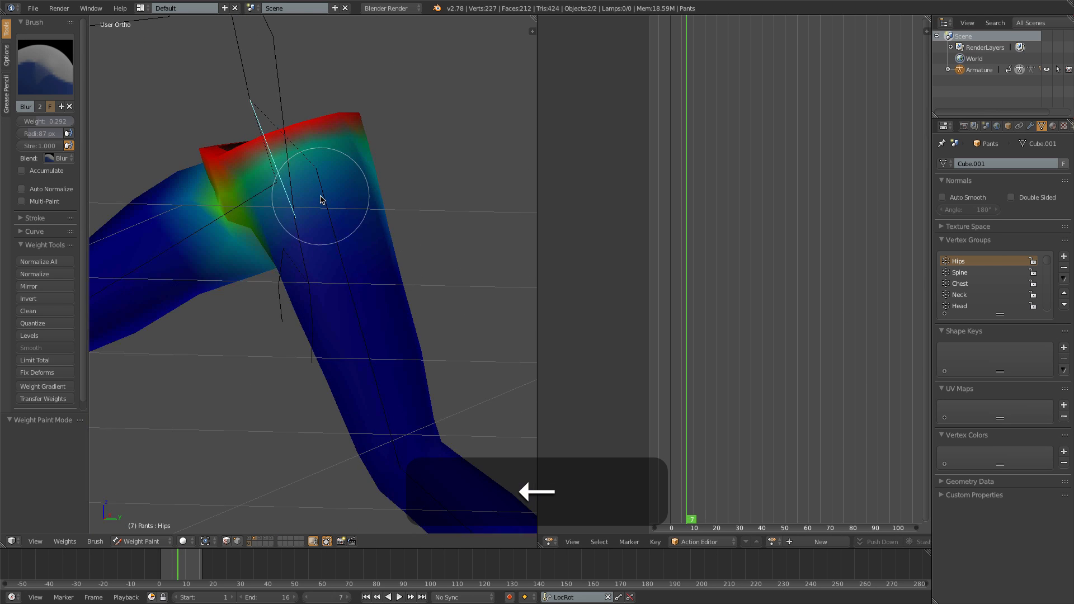
pyautogui.press('Left')
pyautogui.press('Right')
pyautogui.press('Right')
pyautogui.press('Right')
pyautogui.press('Left')
pyautogui.press('Left')
pyautogui.press('Left')
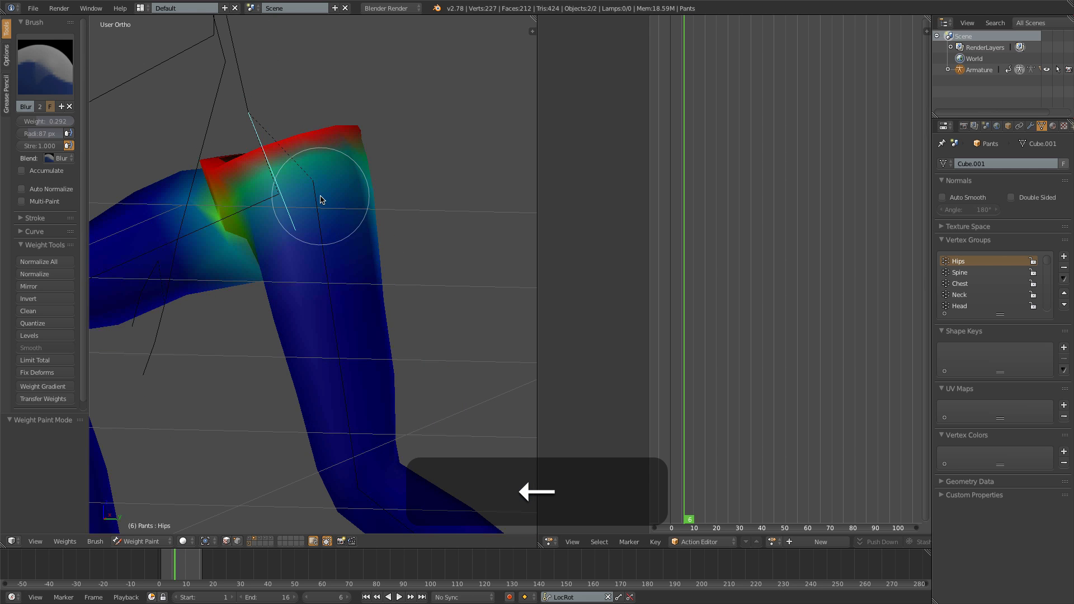
# - Examine the back of the pants with the mesh wires displayed, stepping through the frames from 6 up to the last ones
pyautogui.scroll(-4, 321, 197)
pyautogui.moveTo(413, 279); pyautogui.dragTo(293, 283, button='middle')
pyautogui.press('Right')
pyautogui.press('Right')
pyautogui.press('Right')
pyautogui.scroll(5, 328, 269)
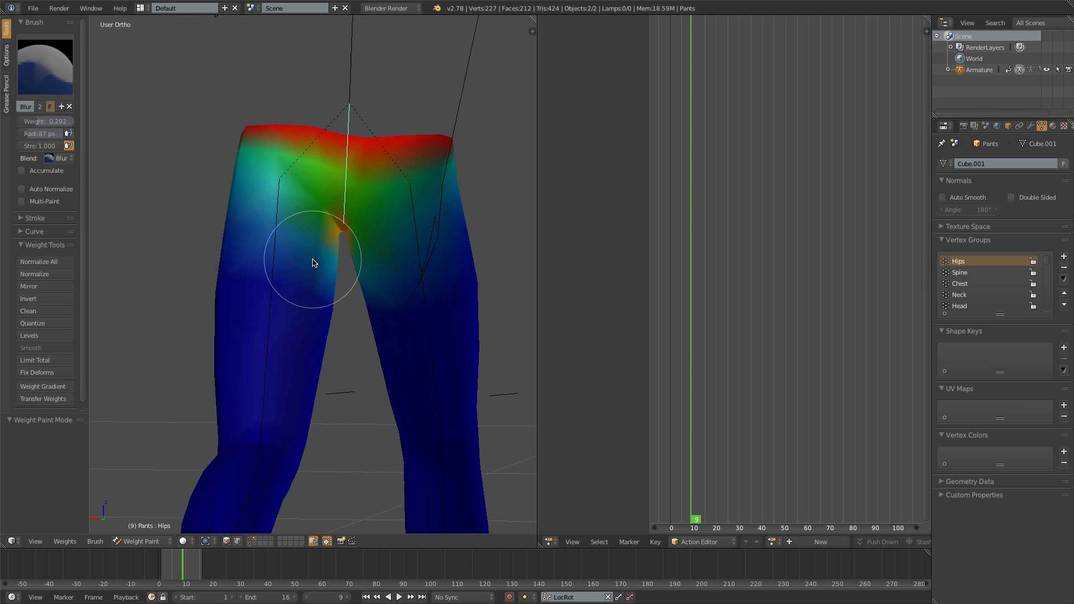
pyautogui.press('z')
pyautogui.press('Right')
pyautogui.press('Right')
pyautogui.press('Right')
pyautogui.press('Right')
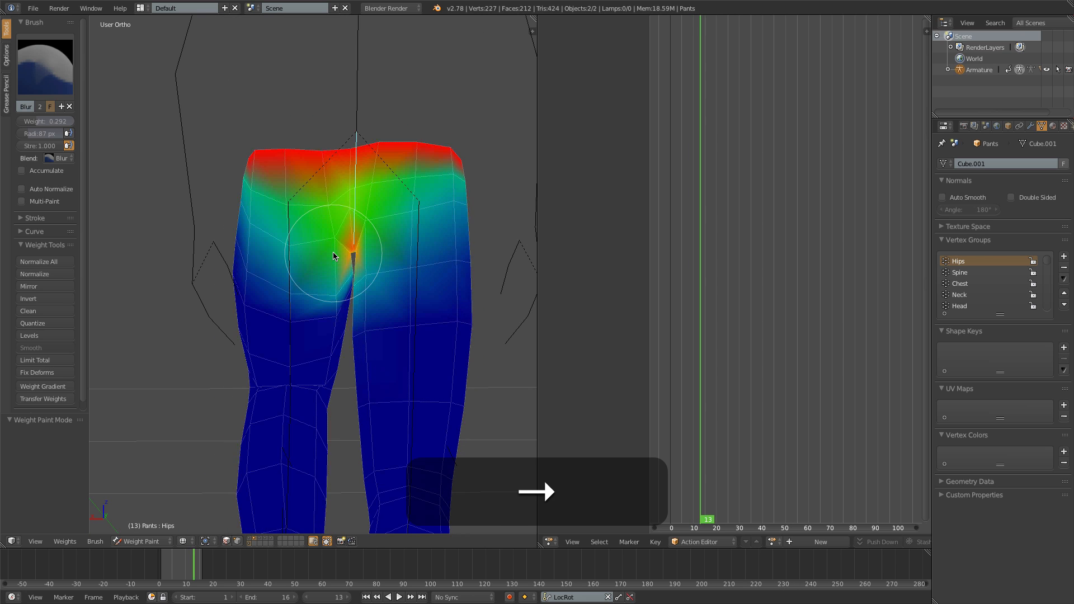
pyautogui.press('Right')
pyautogui.press('Right')
pyautogui.press('Left')
pyautogui.press('Left')
pyautogui.press('Left')
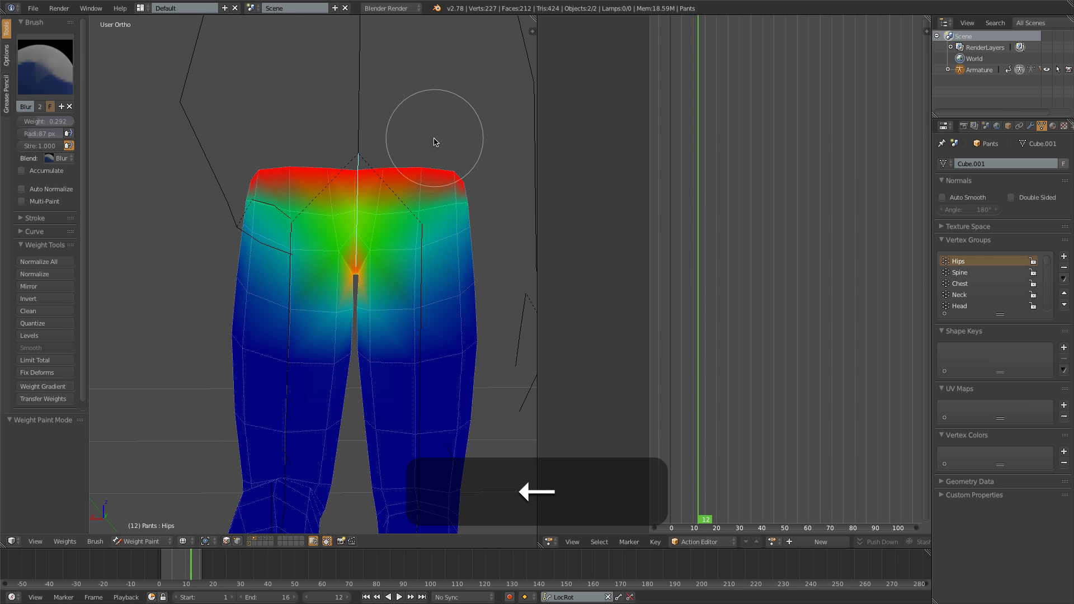
# - Play the animation and check the pants' movement from behind and from the right side
pyautogui.hotkey('alt', 'a')
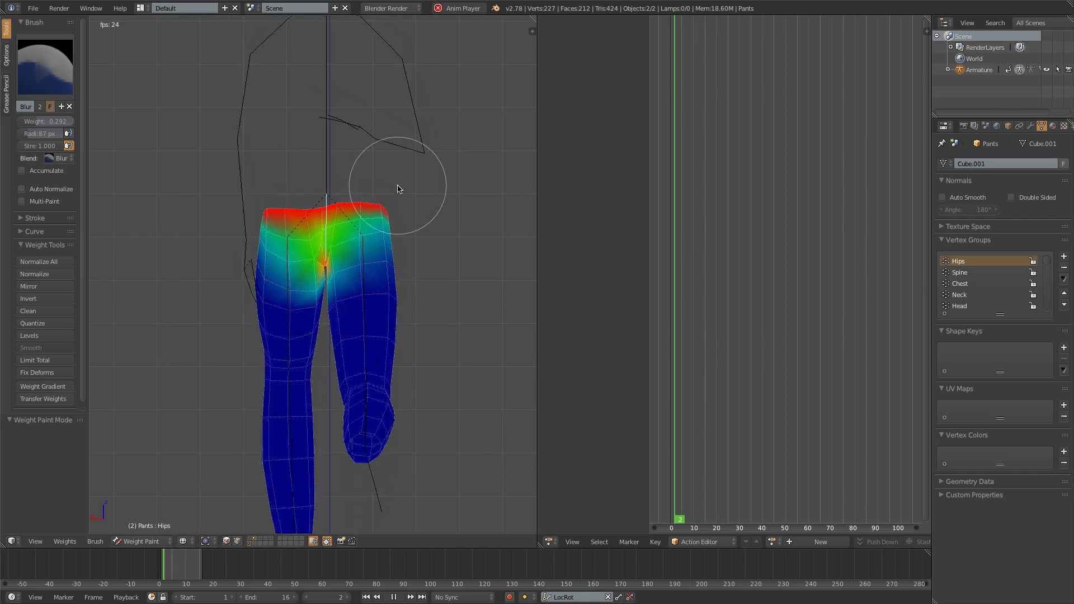
pyautogui.press('KP_3')
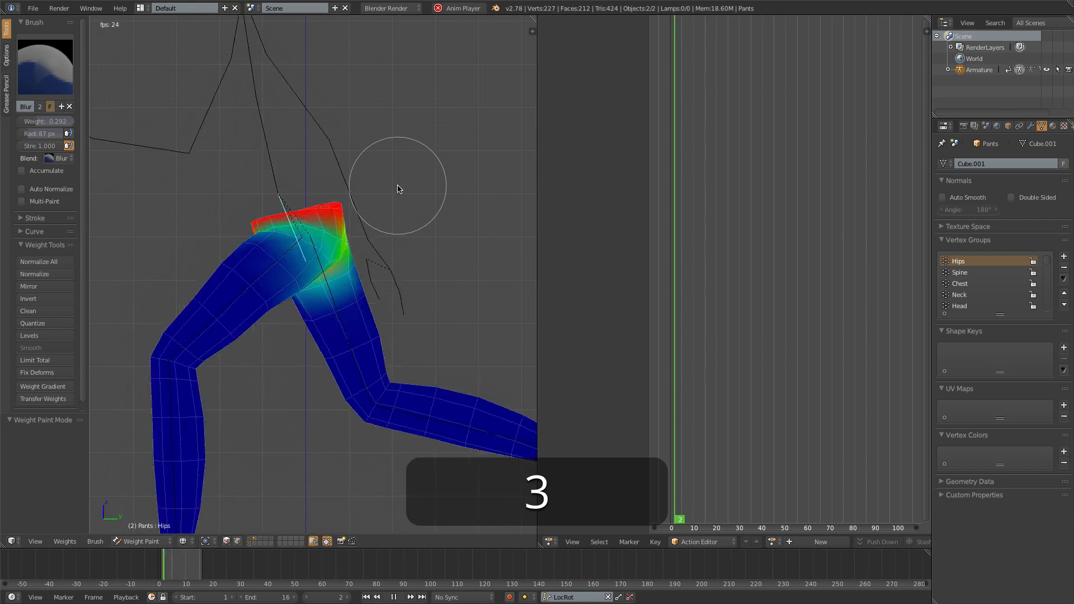
pyautogui.hotkey('alt', 'a')
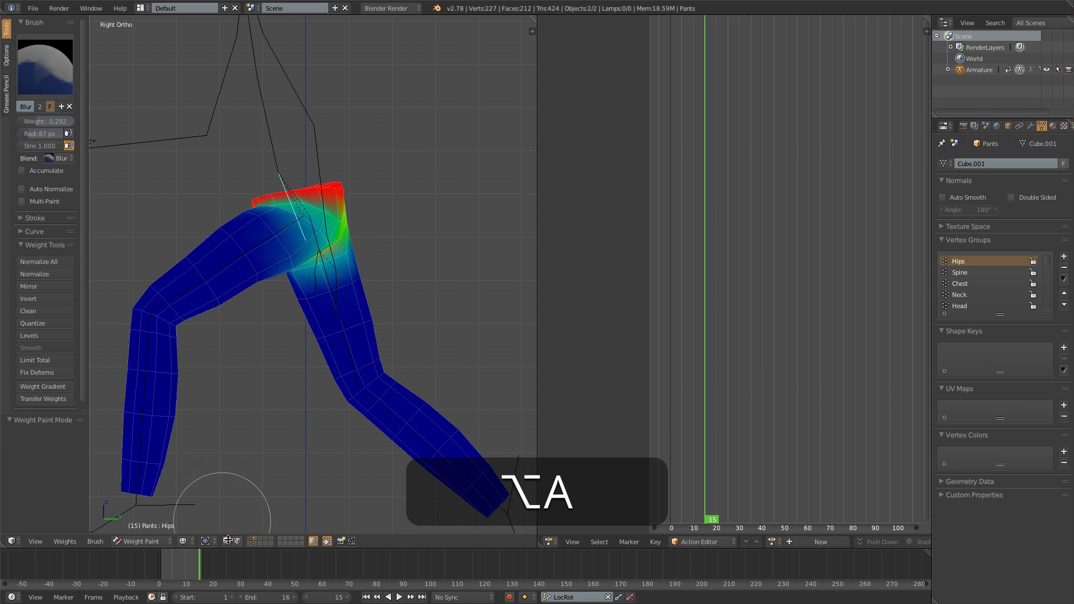
# - Show the body's layer together with the pants in solid shading and play the animation from the front
pyautogui.keyDown('shift'); pyautogui.click(250, 540); pyautogui.keyUp('shift')
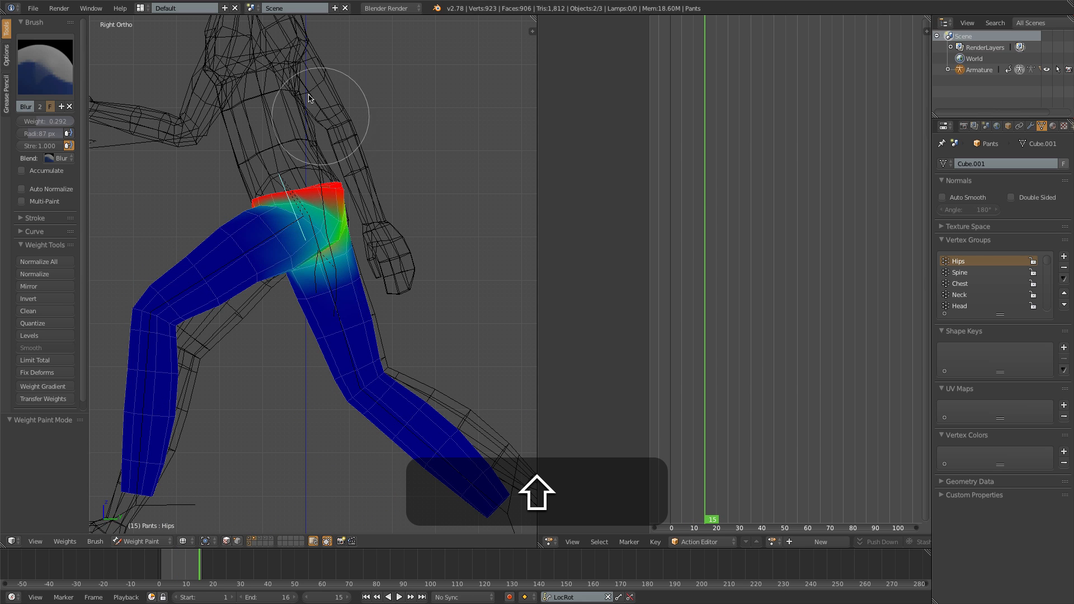
pyautogui.press('z')
pyautogui.moveTo(272, 179)
pyautogui.mouseDown(button='middle')
pyautogui.moveTo(456, 175)
pyautogui.moveTo(364, 182)
pyautogui.mouseUp(button='middle')
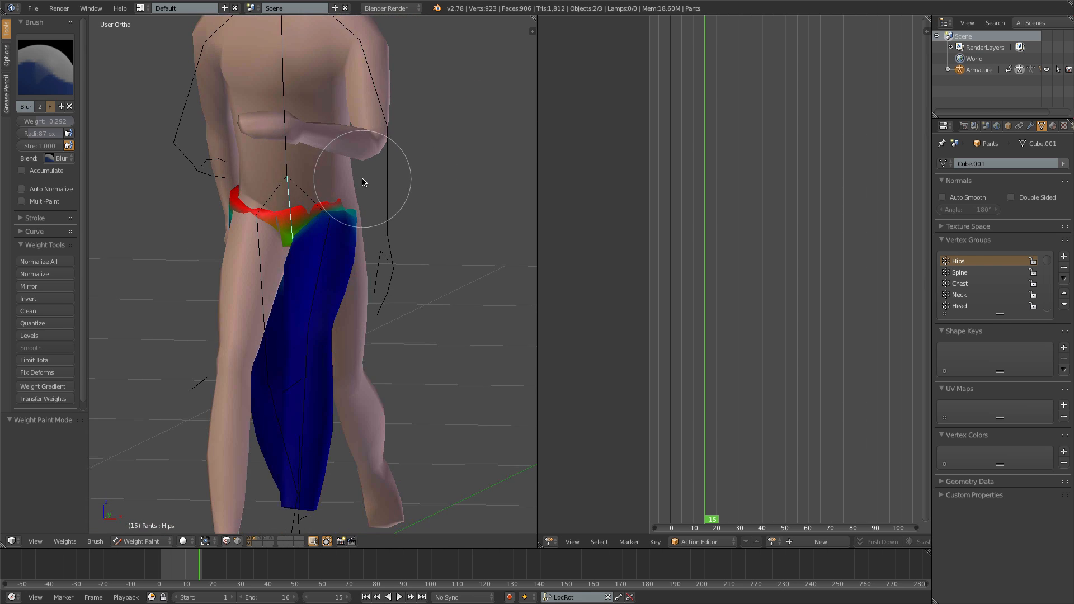
pyautogui.press('KP_1')
pyautogui.press('a')
pyautogui.hotkey('alt', 'a')
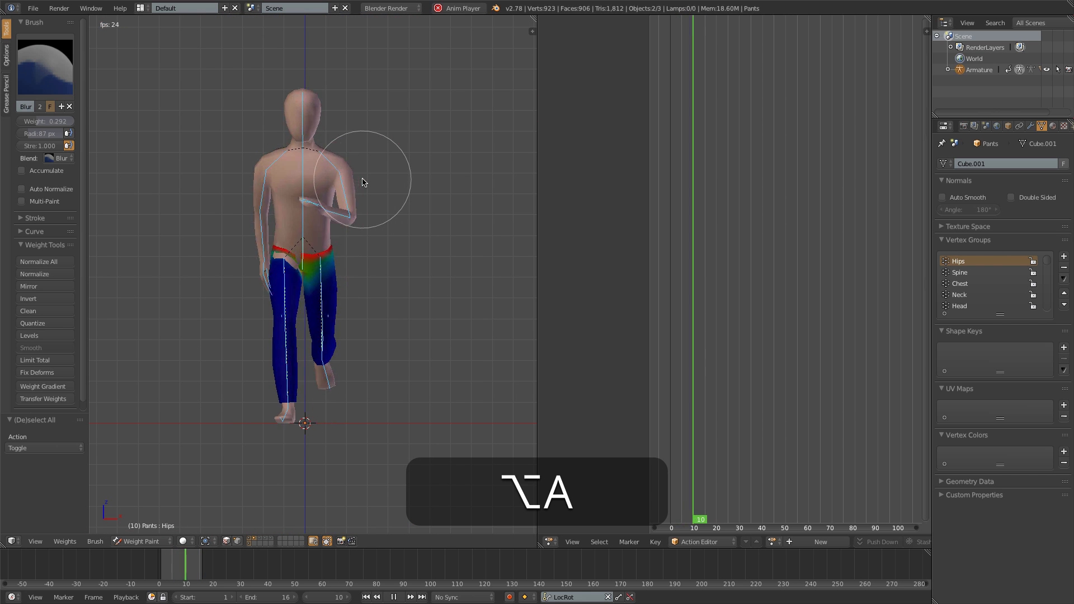
pyautogui.hotkey('alt', 'a')
# - Step through the frames from 12 onward and examine where the body pokes through the pants from front, side and back
pyautogui.scroll(6, 291, 257)
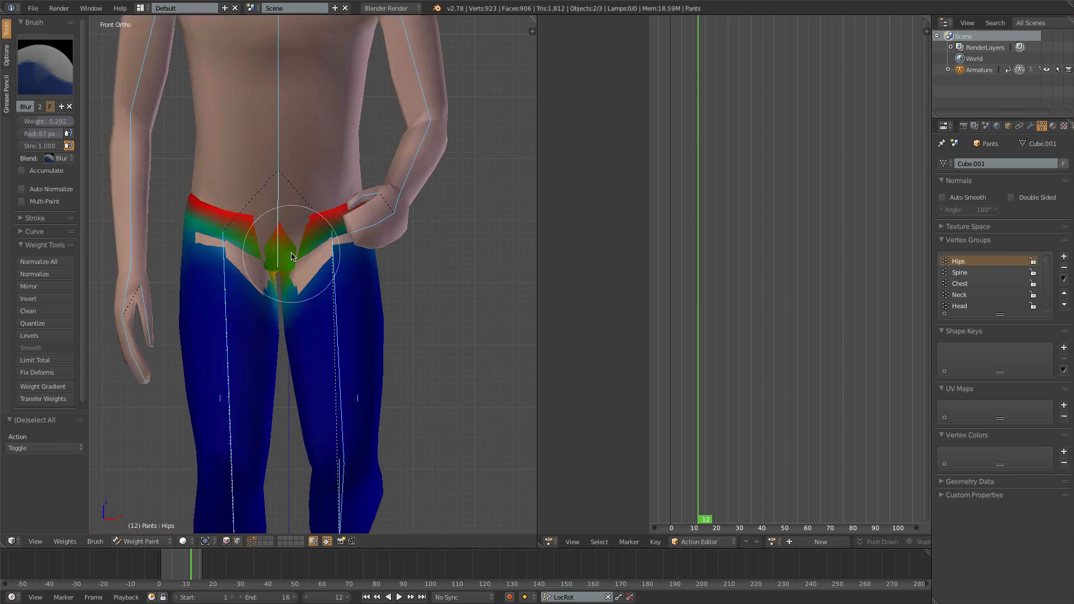
pyautogui.moveTo(291, 257); pyautogui.dragTo(259, 250, button='middle')
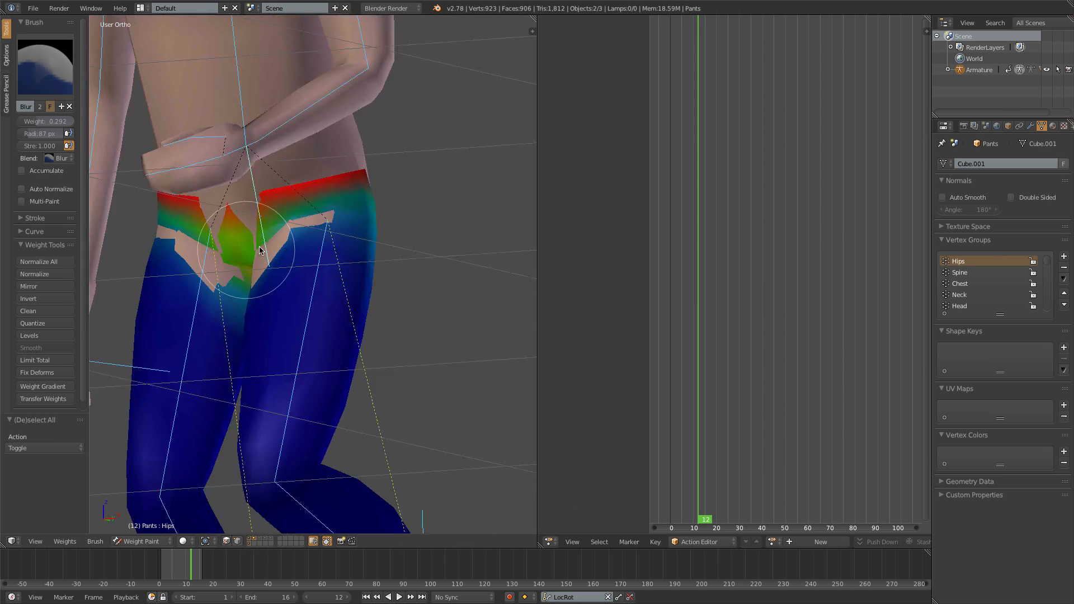
pyautogui.press('KP_1')
pyautogui.press('Right')
pyautogui.press('Right')
pyautogui.press('Right')
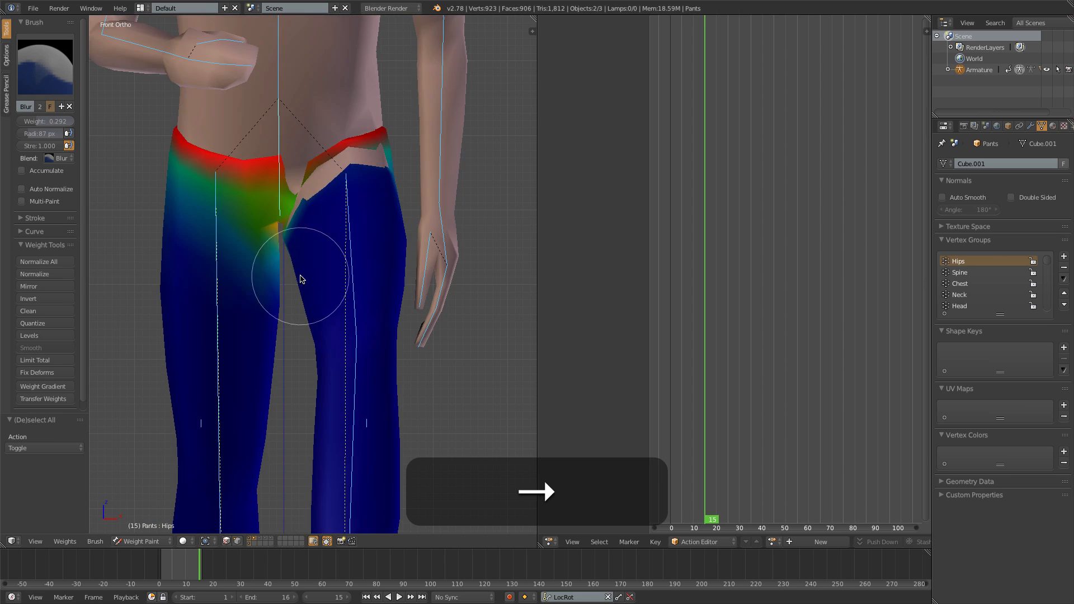
pyautogui.press('Right')
pyautogui.moveTo(283, 281)
pyautogui.mouseDown(button='middle')
pyautogui.moveTo(336, 311)
pyautogui.moveTo(360, 299)
pyautogui.moveTo(364, 263)
pyautogui.moveTo(355, 287)
pyautogui.moveTo(144, 291)
pyautogui.mouseUp(button='middle')
pyautogui.press('Right')
pyautogui.press('Right')
pyautogui.press('Left')
pyautogui.press('Left')
pyautogui.press('Left')
pyautogui.press('Left')
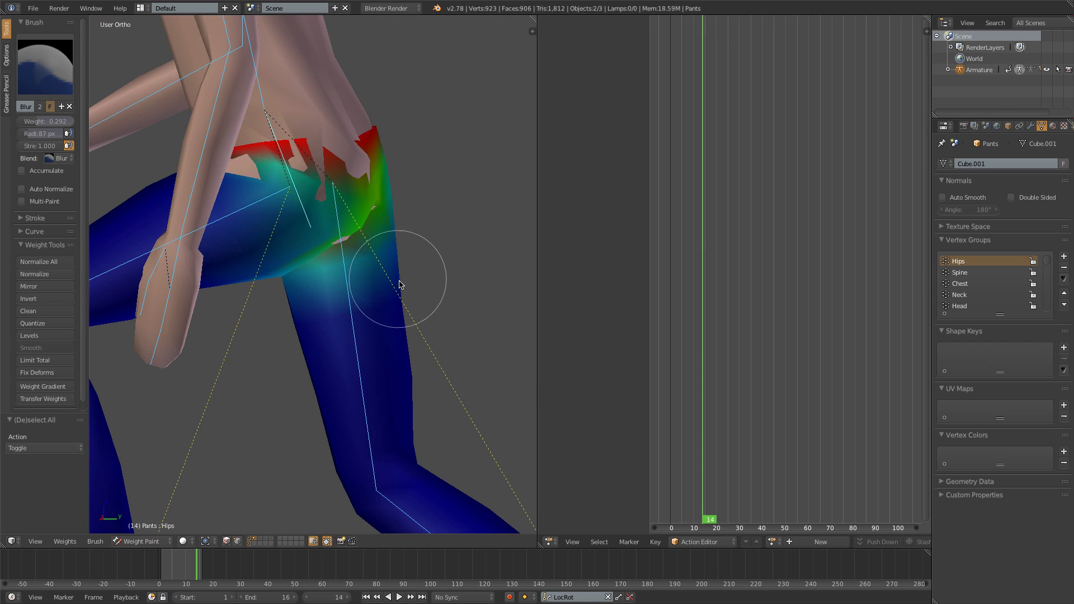
pyautogui.moveTo(336, 251)
pyautogui.mouseDown(button='middle')
pyautogui.moveTo(312, 251)
pyautogui.moveTo(448, 249)
pyautogui.mouseUp(button='middle')
pyautogui.scroll(-5, 293, 220)
pyautogui.moveTo(292, 235)
pyautogui.mouseDown(button='middle')
pyautogui.moveTo(331, 237)
pyautogui.moveTo(336, 262)
pyautogui.mouseUp(button='middle')
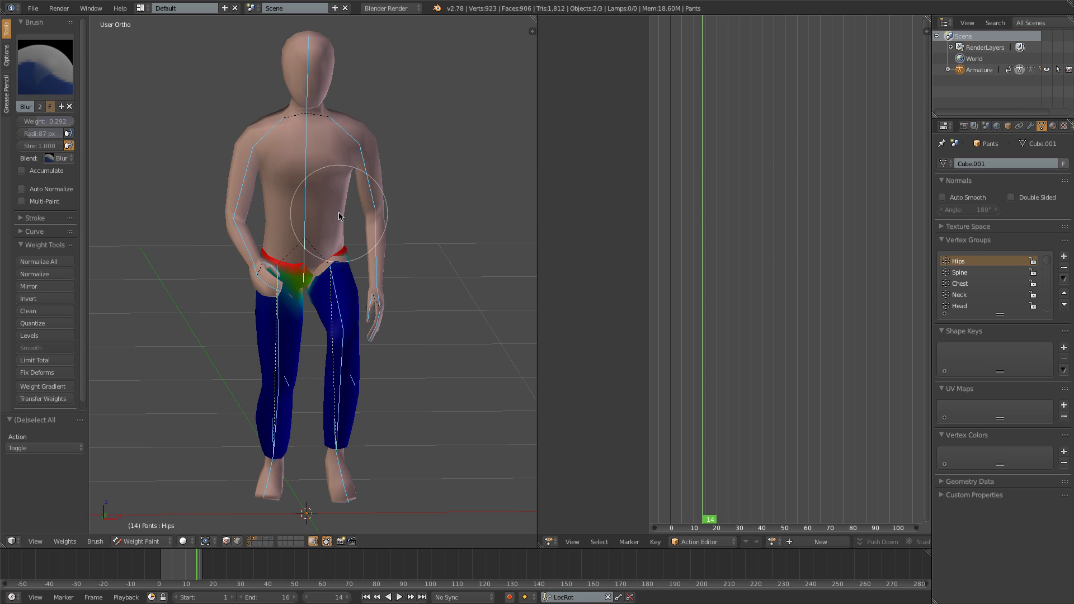
# - Return to Object Mode, select the body and add a Basis shape key plus a second shape key named Legs
pyautogui.hotkey('ctrl', 'Tab')
pyautogui.rightClick(336, 183)
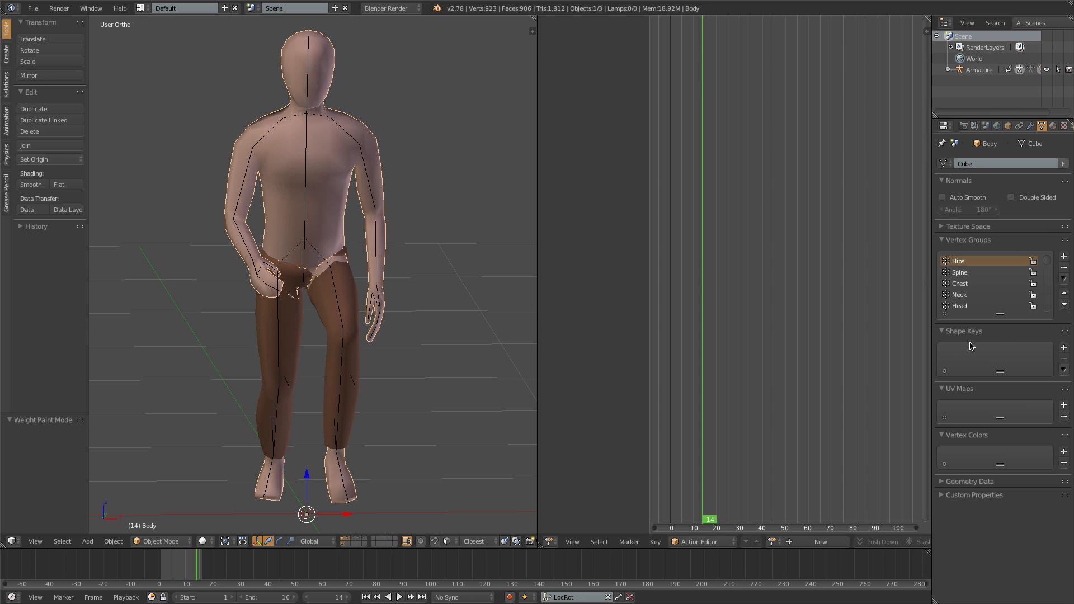
pyautogui.click(1064, 348)
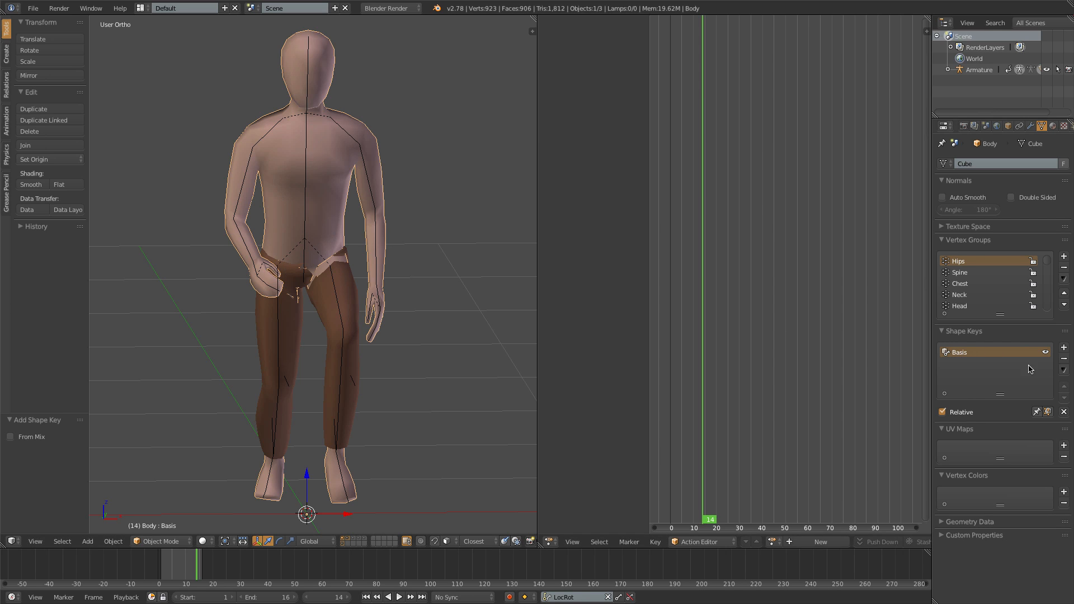
pyautogui.click(1064, 348)
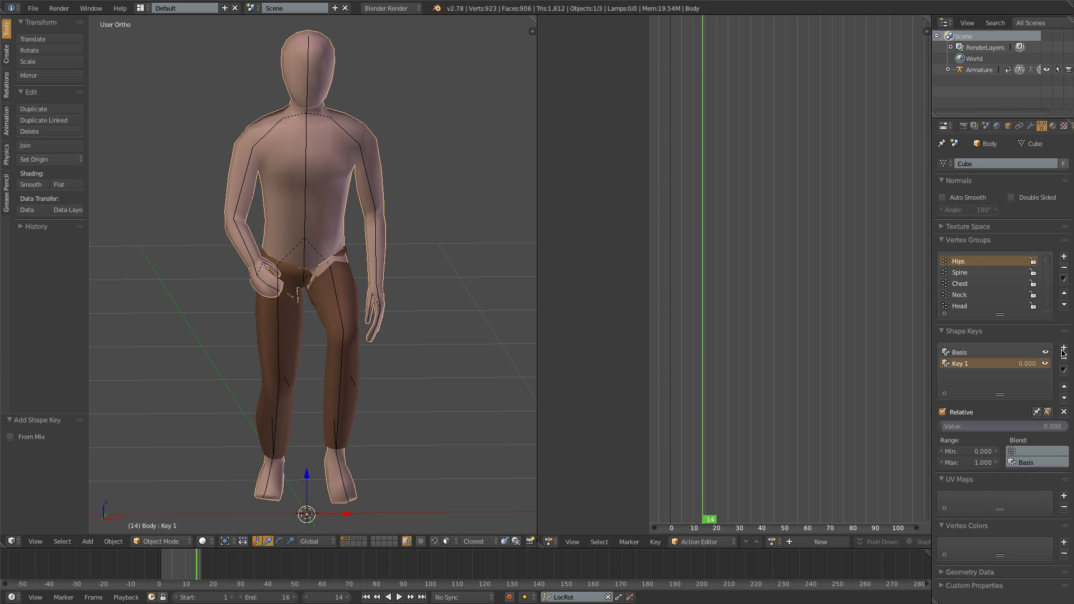
pyautogui.doubleClick(960, 364)
pyautogui.write('Legs')
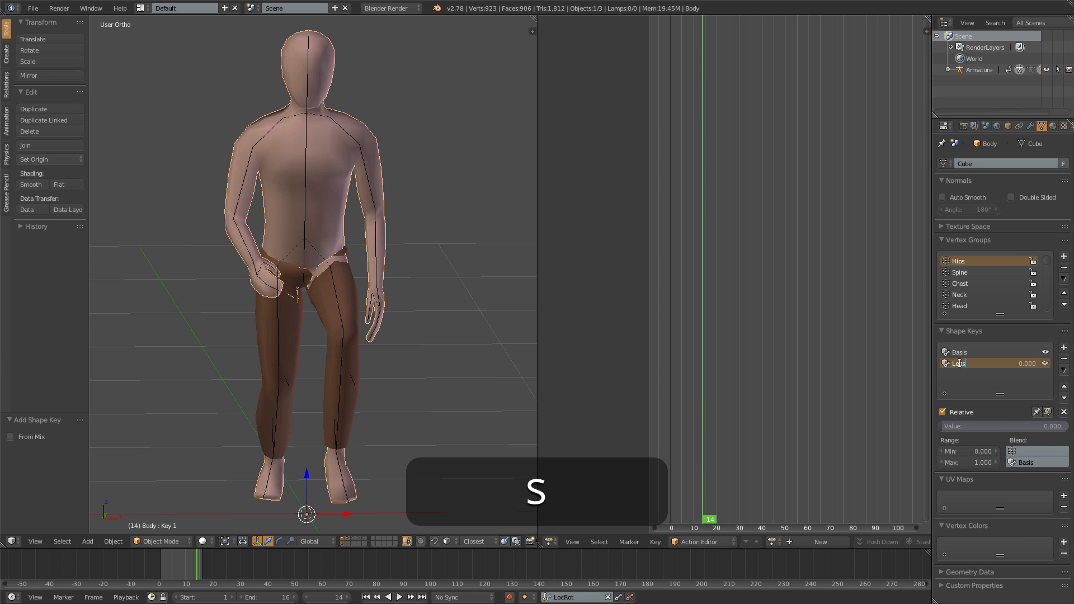
pyautogui.press('Return')
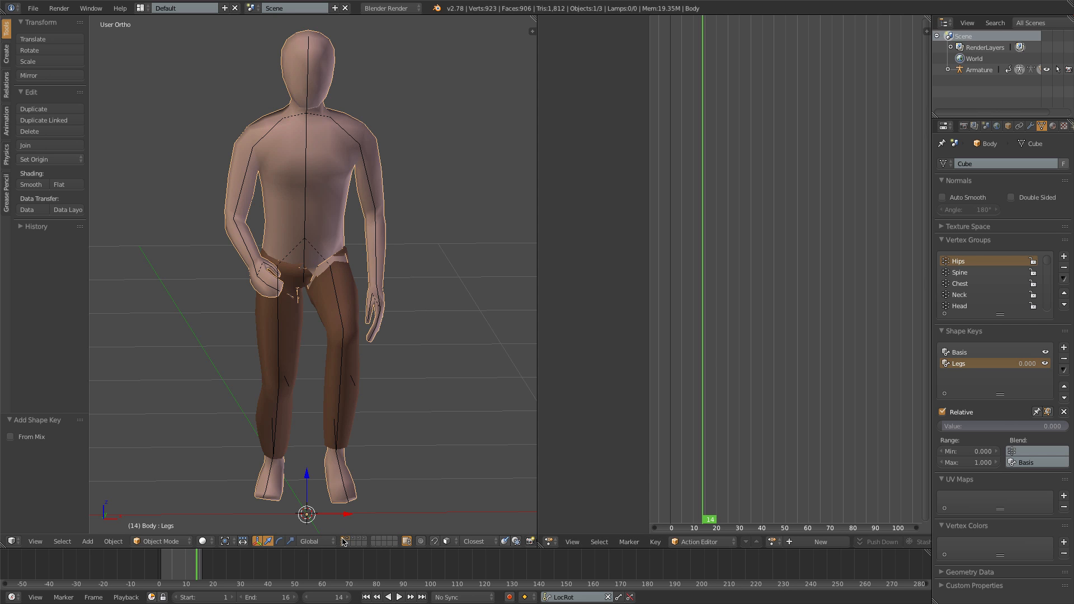
# - Isolate the body, enter Edit Mode in front wireframe view, and circle-select the leg vertices from above the ankle to the hip
pyautogui.hotkey('shift', 'h')
pyautogui.press('Tab')
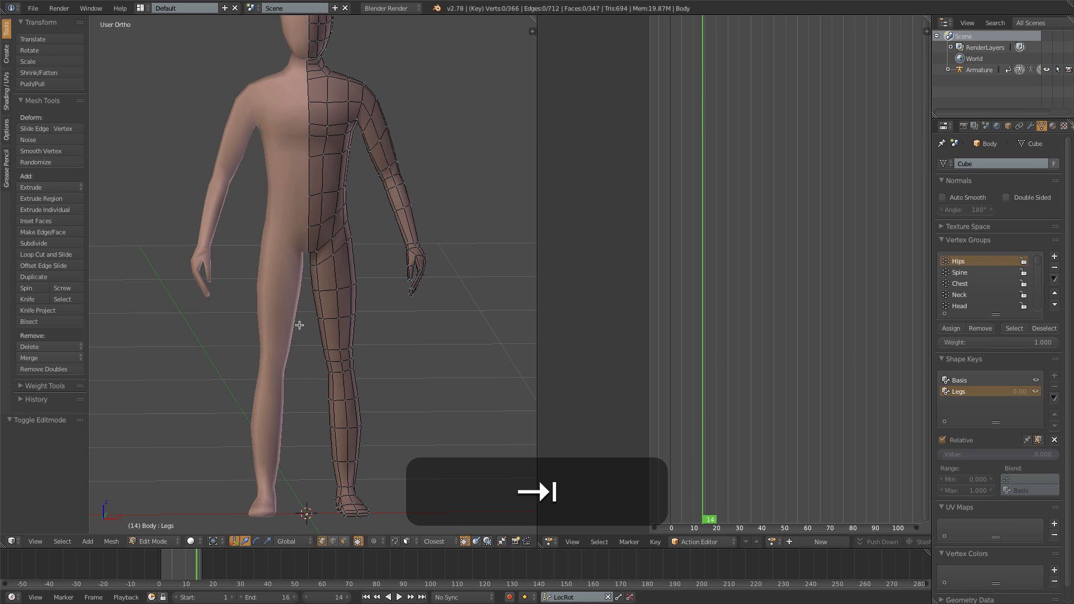
pyautogui.press('KP_1')
pyautogui.press('z')
pyautogui.press('c')
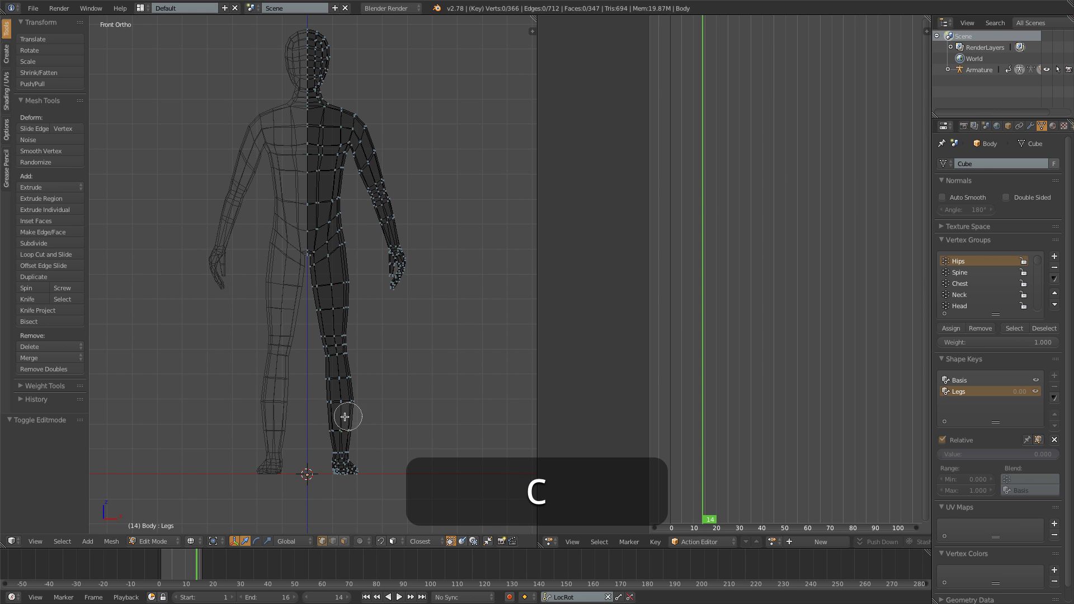
pyautogui.moveTo(331, 432)
pyautogui.mouseDown()
pyautogui.moveTo(319, 402)
pyautogui.moveTo(329, 373)
pyautogui.moveTo(321, 294)
pyautogui.moveTo(338, 241)
pyautogui.mouseUp()
pyautogui.rightClick(340, 386)
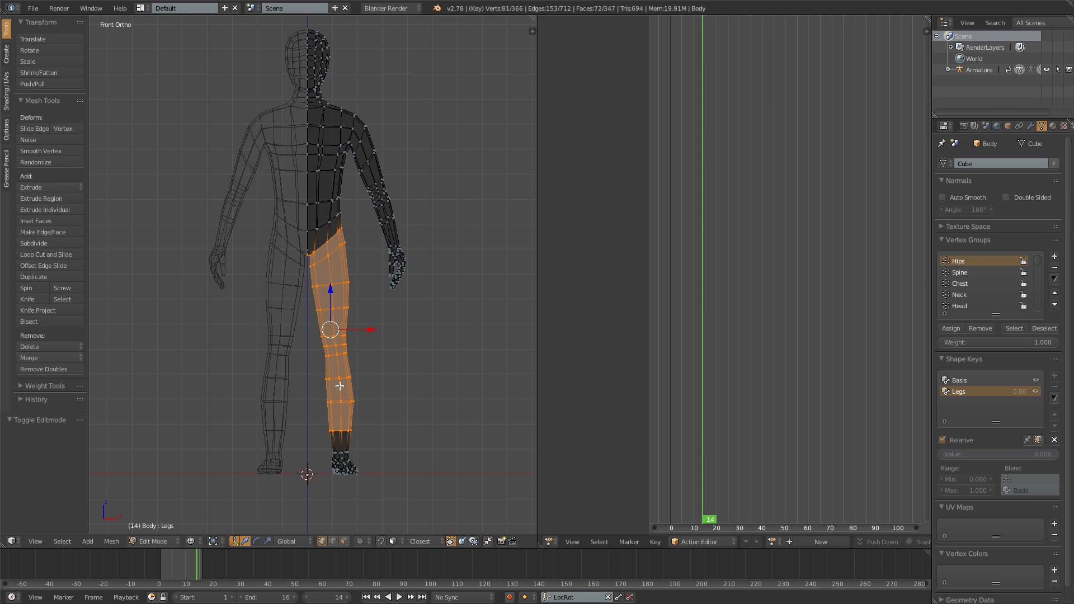
# - Shrink the selected leg vertices inward along their normals by about 0.022 and return to solid shading
pyautogui.hotkey('alt', 's')
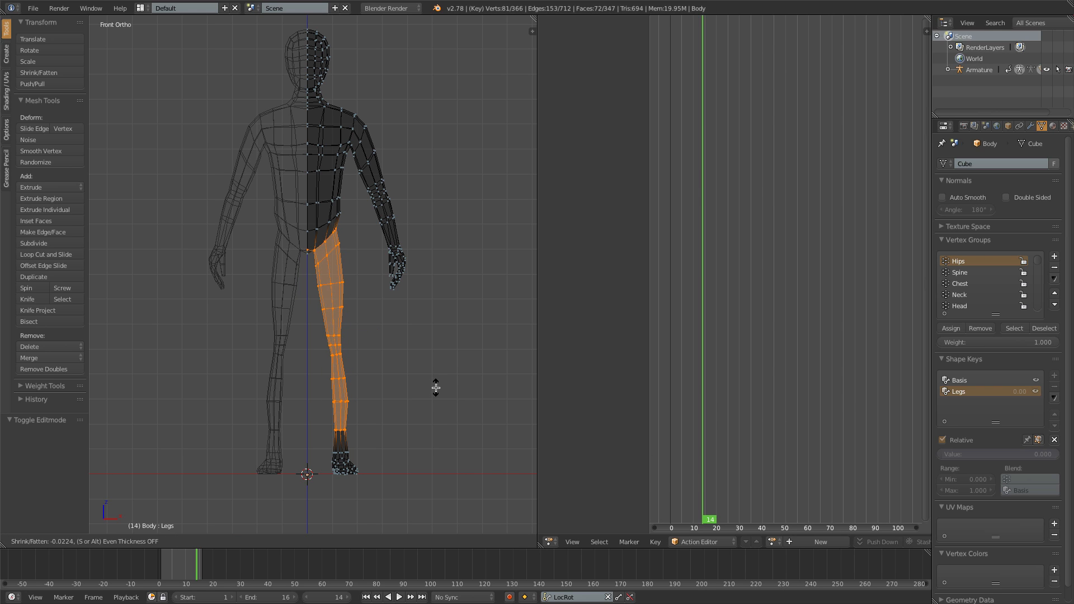
pyautogui.click(440, 387)
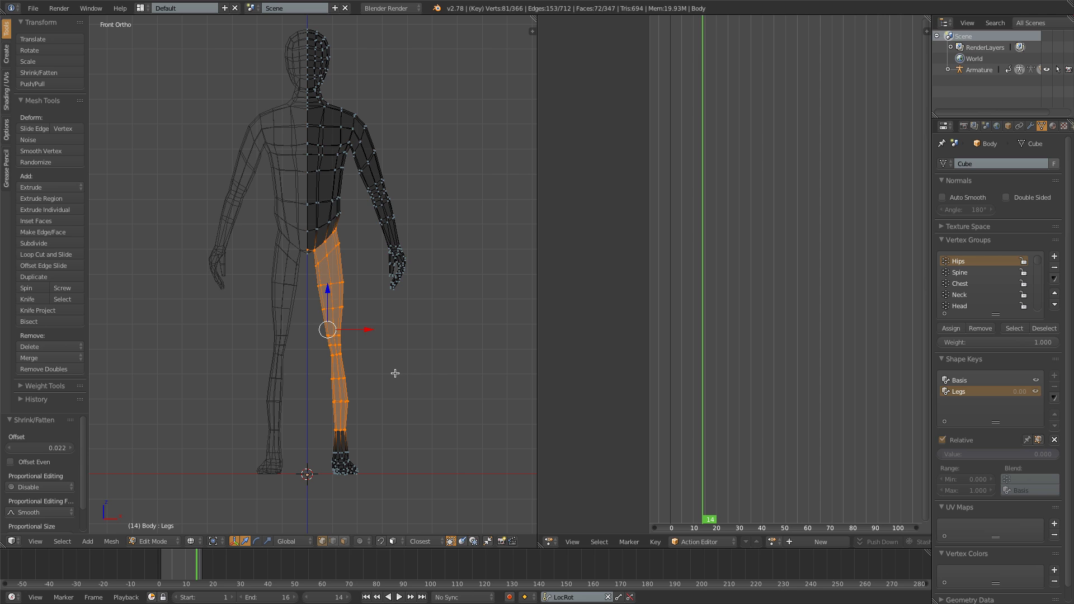
pyautogui.press('z')
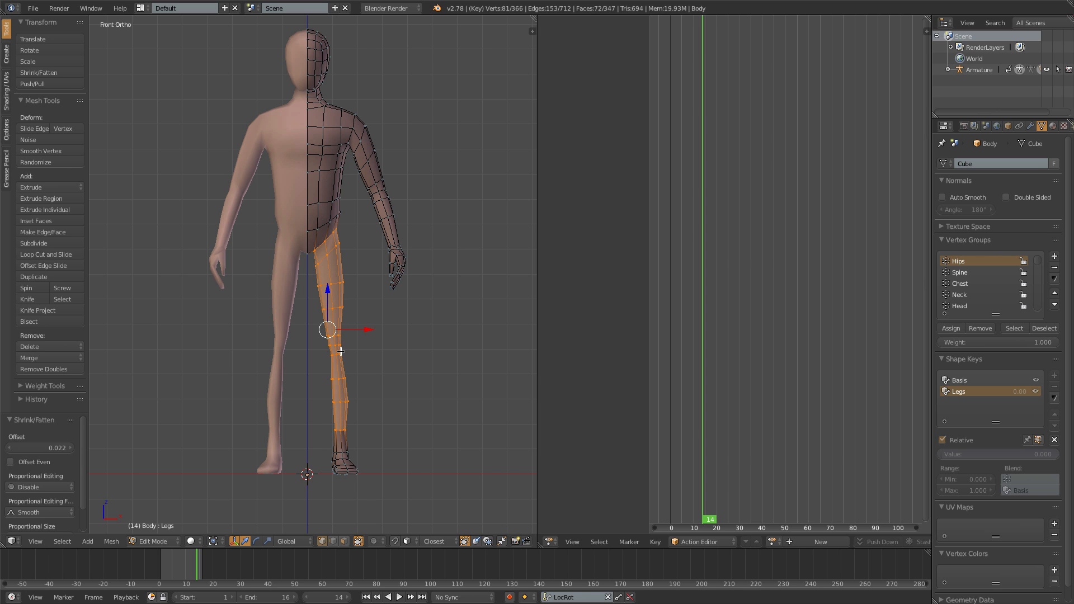
# - Return to Object Mode, set the Legs shape key value to 1.000, and show the pants layer with the body
pyautogui.press('Tab')
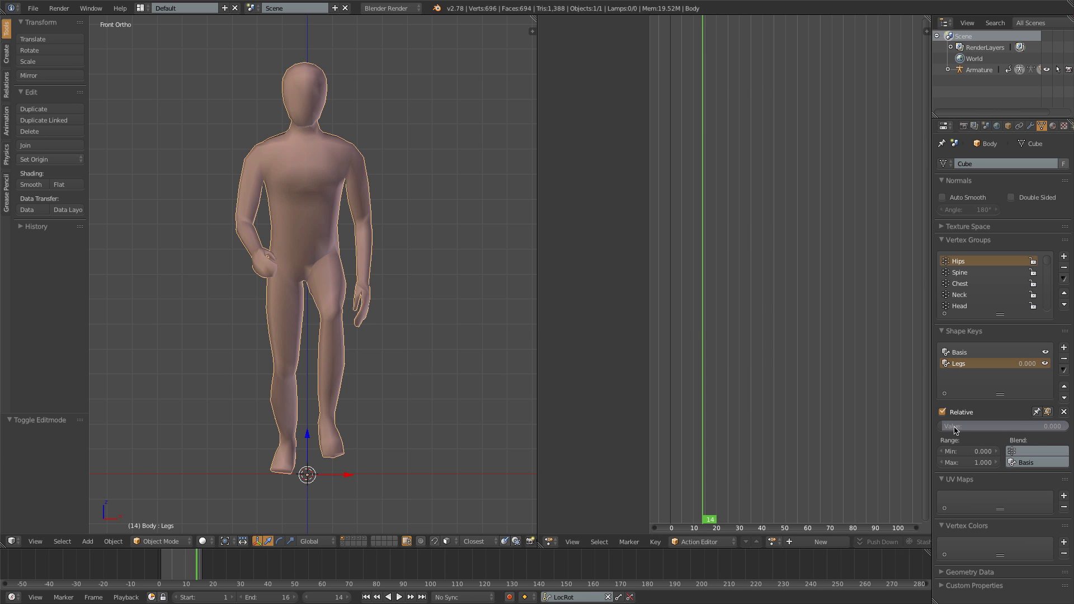
pyautogui.moveTo(950, 427); pyautogui.dragTo(1066, 427)
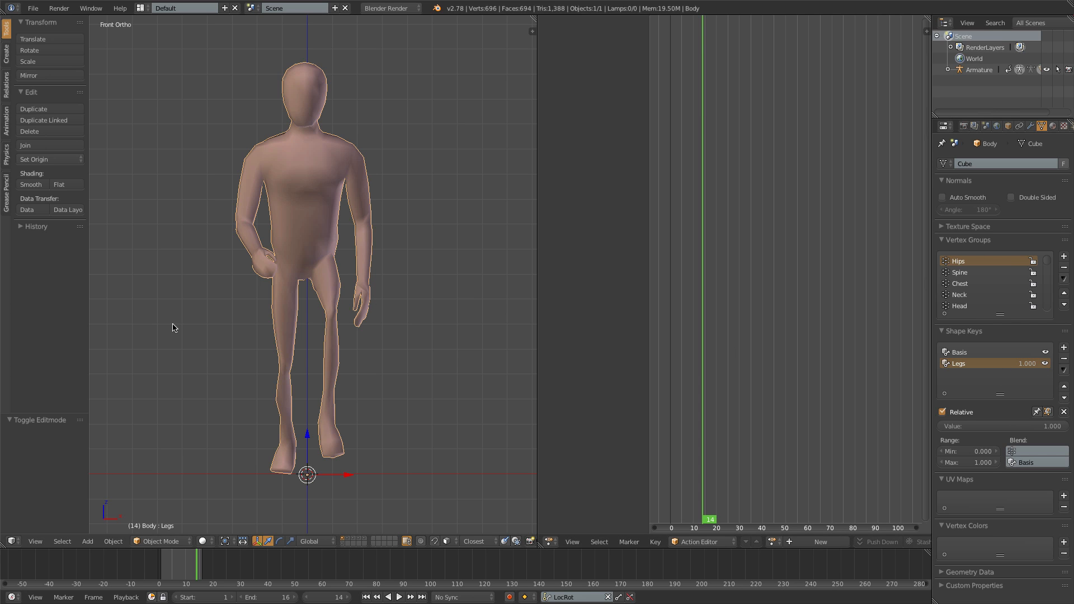
pyautogui.keyDown('shift'); pyautogui.click(347, 539); pyautogui.keyUp('shift')
pyautogui.moveTo(339, 342); pyautogui.dragTo(256, 356, button='middle')
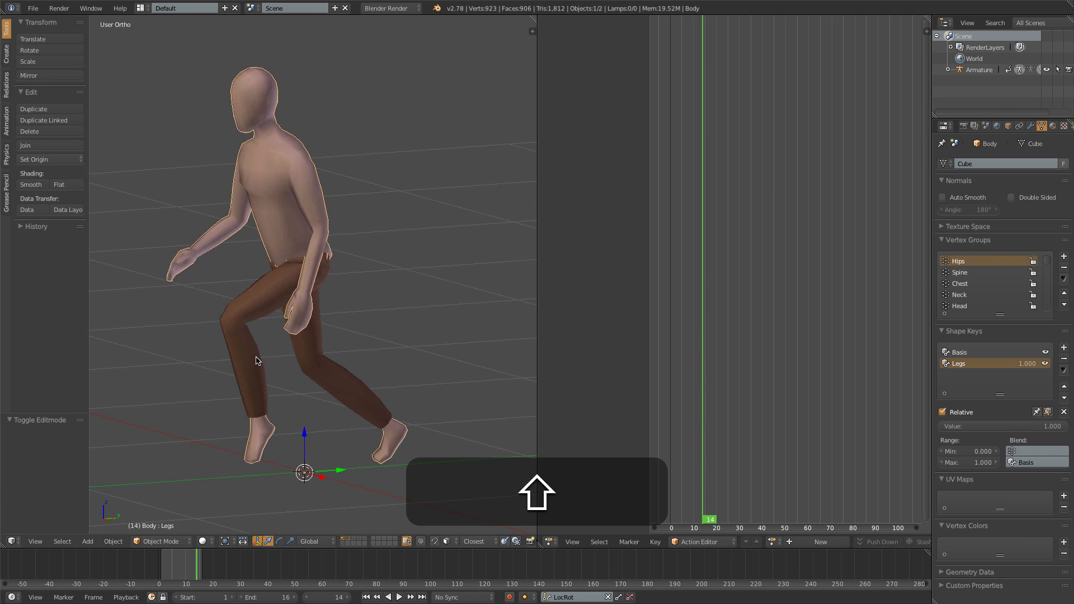
# - In Edit Mode from the right side, move the rear buttock vertex inward by about -0.014 on Y and 0.007 on Z
pyautogui.press('KP_3')
pyautogui.scroll(5, 305, 259)
pyautogui.moveTo(305, 263); pyautogui.dragTo(318, 230, button='middle')
pyautogui.press('KP_3')
pyautogui.press('Tab')
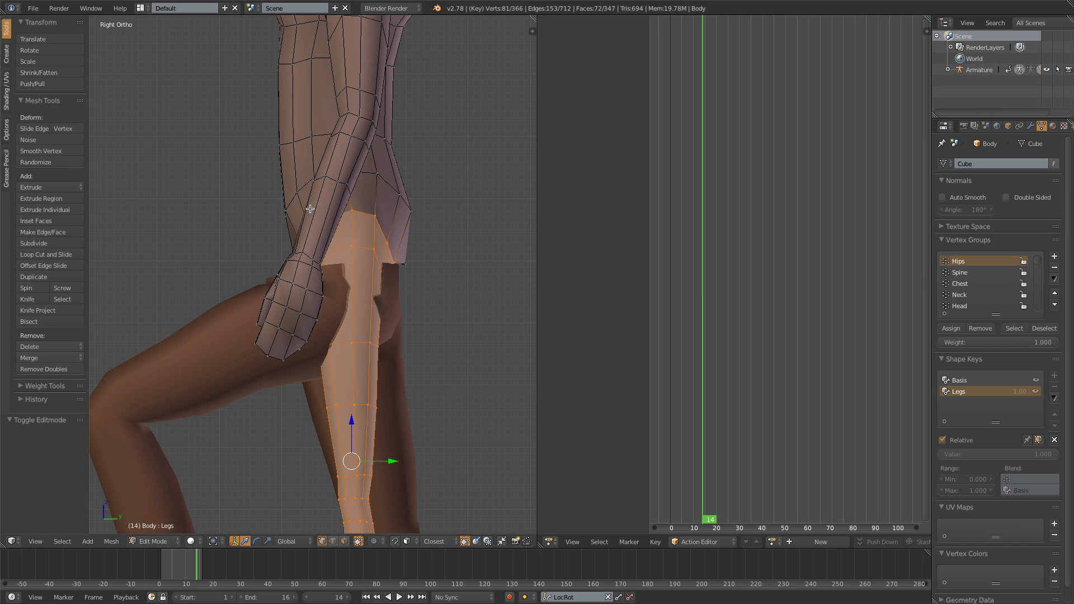
pyautogui.press('z')
pyautogui.press('a')
pyautogui.rightClick(404, 268)
pyautogui.press('g')
pyautogui.click(406, 270)
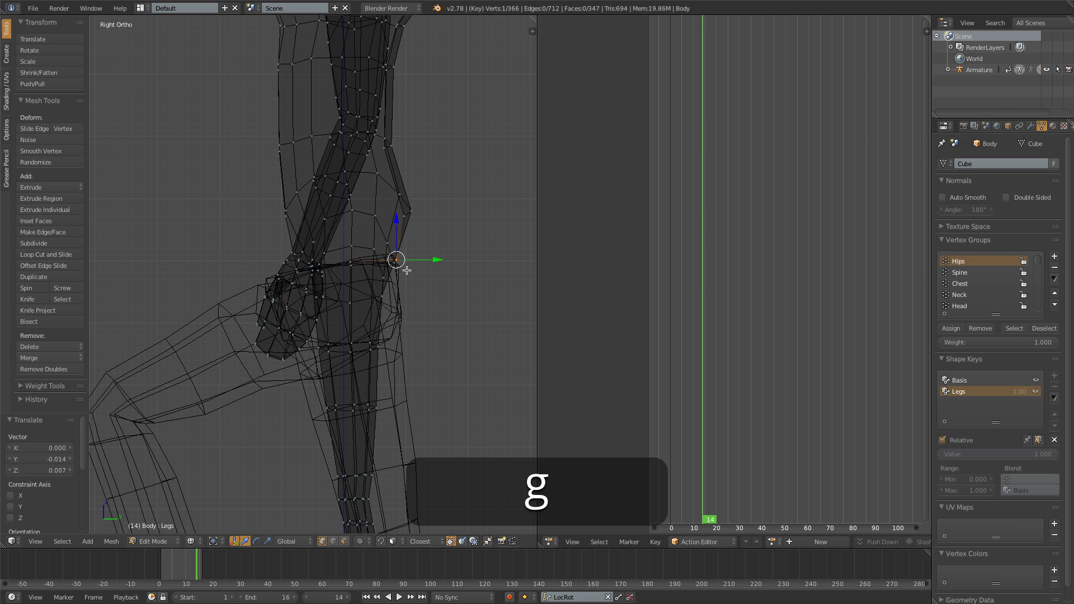
# - Box-select the two vertices at the back of the hips and move them inward about -0.018 on Y
pyautogui.press('a')
pyautogui.press('b')
pyautogui.moveTo(402, 198); pyautogui.dragTo(420, 234)
pyautogui.press('g')
pyautogui.click(409, 234)
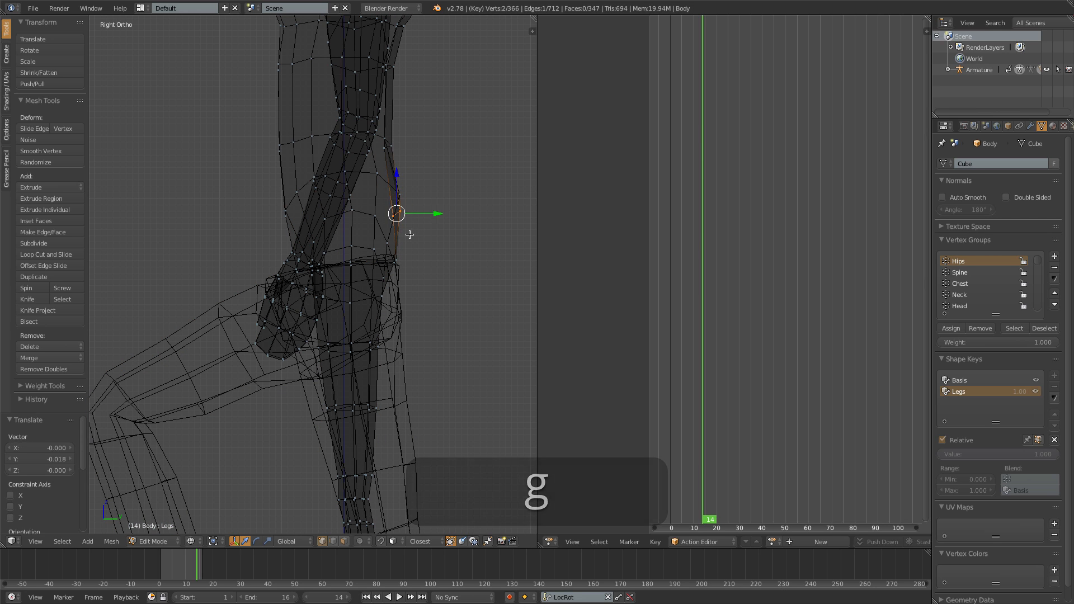
# - Pull the remaining protruding vertices behind the hips and buttock inward and return to Object Mode to check the fit
pyautogui.press('a')
pyautogui.press('b')
pyautogui.press('g')
pyautogui.moveTo(388, 187)
pyautogui.mouseDown()
pyautogui.moveTo(415, 235)
pyautogui.moveTo(410, 281)
pyautogui.mouseUp()
pyautogui.click(414, 235)
pyautogui.press('a')
pyautogui.press('b')
pyautogui.press('g')
pyautogui.click(402, 281)
pyautogui.press('Tab')
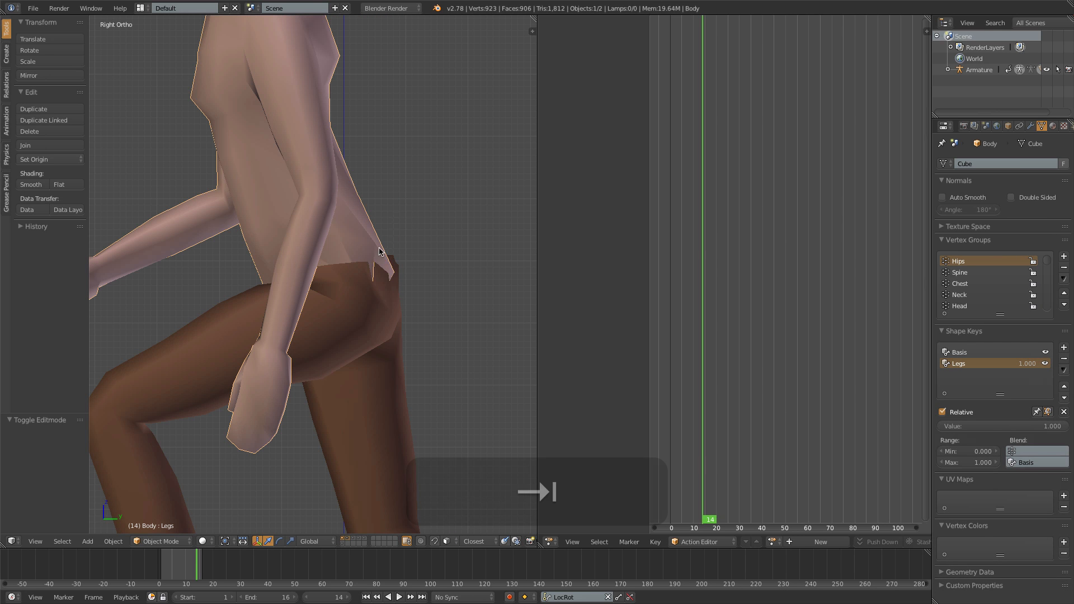
# - Re-enter Edit Mode in wireframe, box-select the five vertices around the upper buttock, and move them forward about 0.009
pyautogui.press('Tab')
pyautogui.press('z')
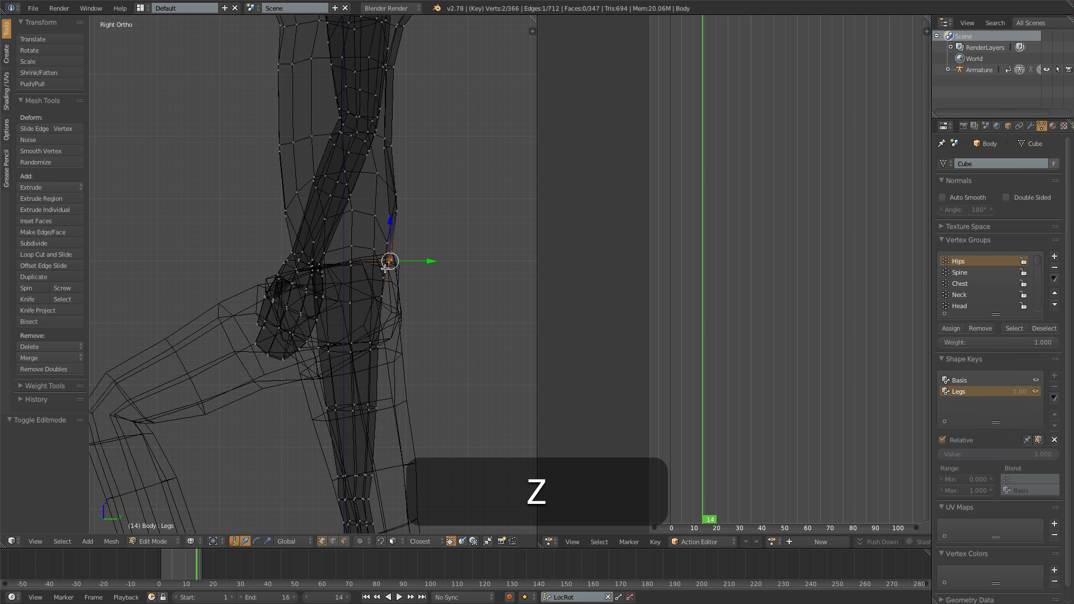
pyautogui.press('a')
pyautogui.press('b')
pyautogui.moveTo(371, 228); pyautogui.dragTo(414, 289)
pyautogui.press('g')
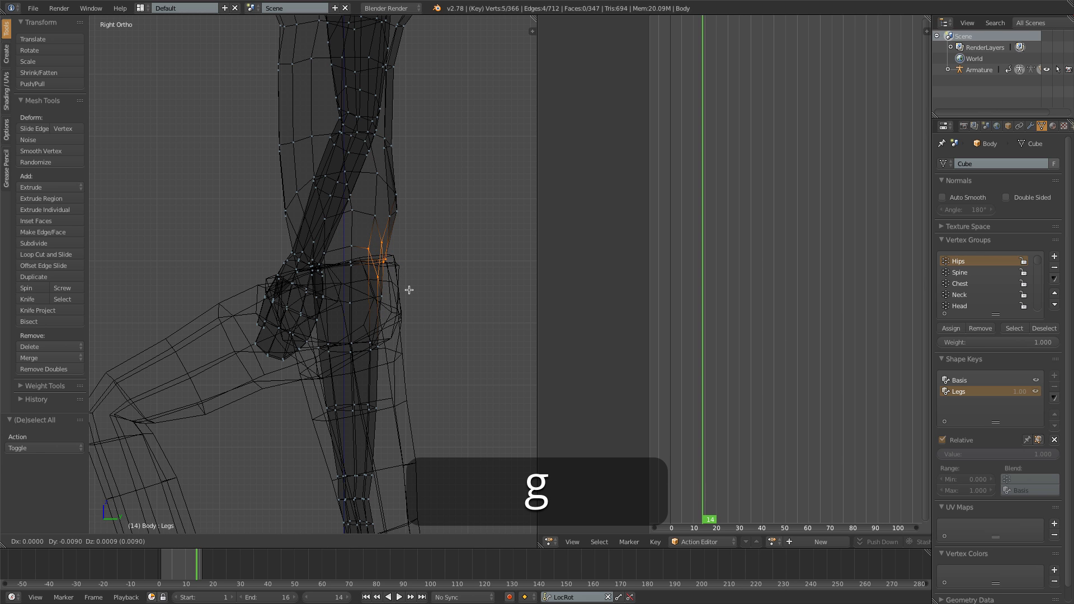
pyautogui.click(408, 289)
# - Move the rear hip vertices forward about 0.010, and shift the single vertex above them forward about 0.012
pyautogui.press('z')
pyautogui.moveTo(405, 290); pyautogui.dragTo(362, 290, button='middle')
pyautogui.press('a')
pyautogui.press('b')
pyautogui.moveTo(367, 224); pyautogui.dragTo(402, 245)
pyautogui.press('KP_3')
pyautogui.press('g')
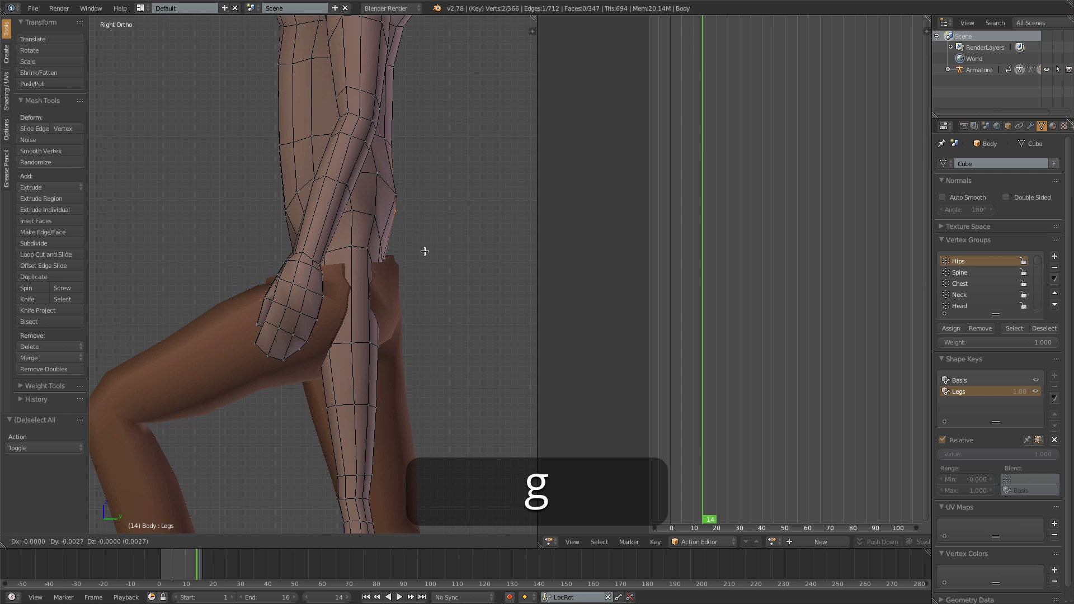
pyautogui.click(421, 250)
pyautogui.rightClick(391, 194)
pyautogui.press('g')
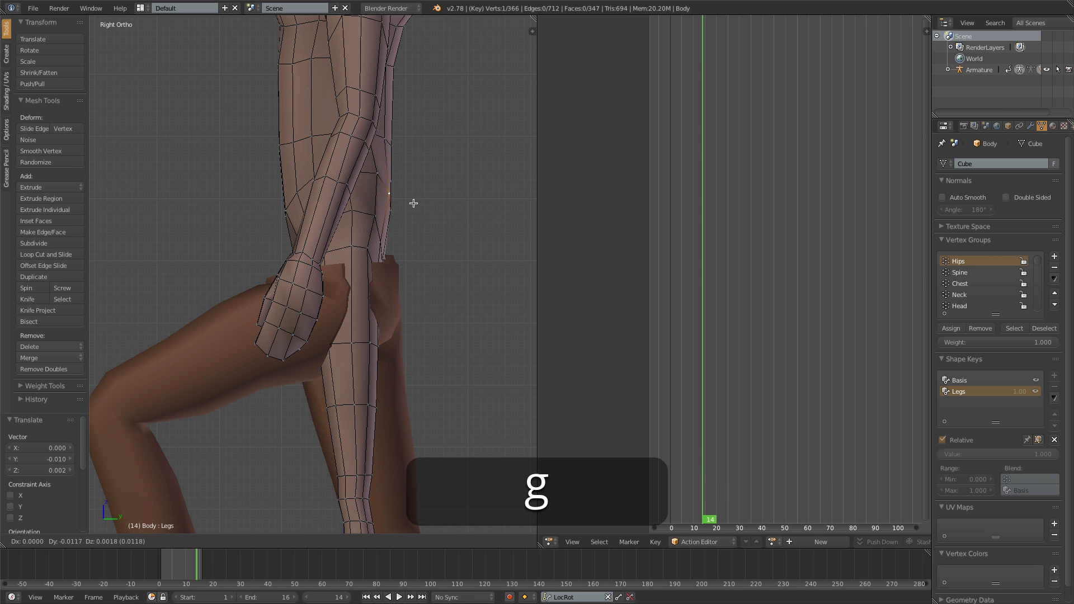
pyautogui.click(414, 203)
# - Box-select the two vertices at the front of the lower belly and move them back into the body about 0.009
pyautogui.press('z')
pyautogui.press('a')
pyautogui.press('b')
pyautogui.moveTo(275, 204); pyautogui.dragTo(292, 225)
pyautogui.press('g')
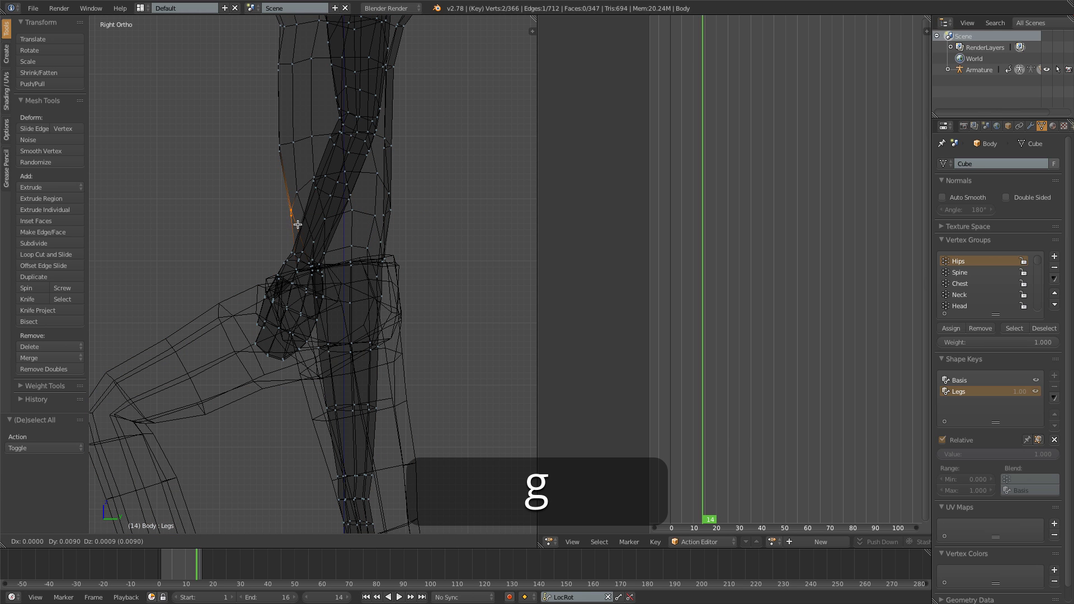
pyautogui.click(298, 226)
# - In solid shading, move the side waist vertex above the pants' waistband inward about -0.004 on X and -0.002 on Y
pyautogui.press('z')
pyautogui.moveTo(271, 268)
pyautogui.mouseDown(button='middle')
pyautogui.moveTo(342, 300)
pyautogui.moveTo(389, 292)
pyautogui.moveTo(206, 309)
pyautogui.moveTo(218, 331)
pyautogui.mouseUp(button='middle')
pyautogui.press('Tab')
pyautogui.press('a')
pyautogui.press('Tab')
pyautogui.rightClick(260, 237)
pyautogui.moveTo(260, 236); pyautogui.dragTo(244, 298, button='middle')
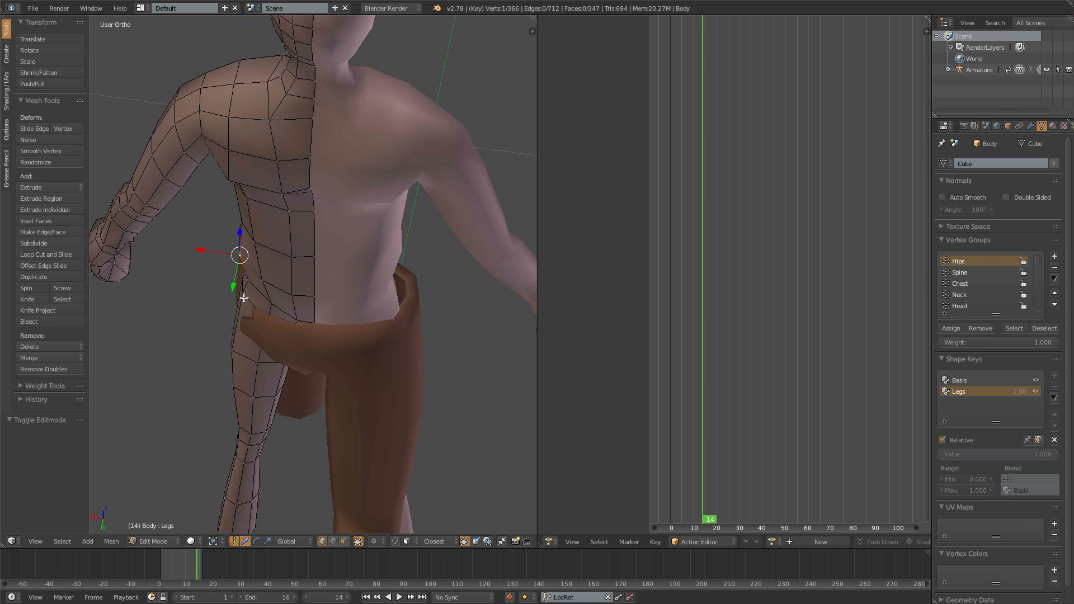
pyautogui.press('g')
pyautogui.click(249, 288)
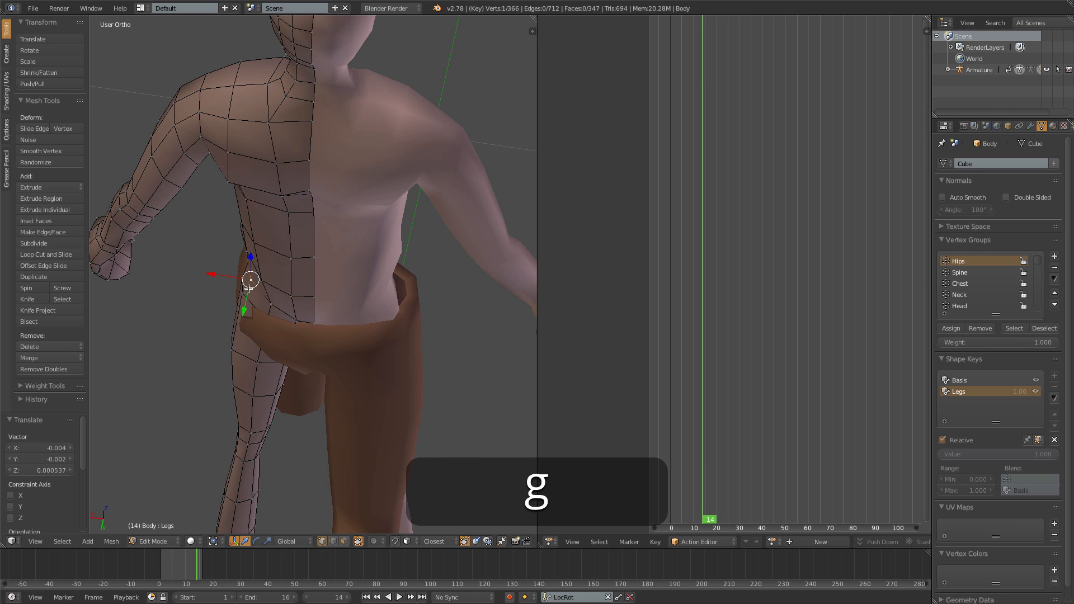
# - Return to Object Mode, play the animation from the front, and examine the pants' groin area up close for clipping
pyautogui.press('Tab')
pyautogui.moveTo(249, 297); pyautogui.dragTo(319, 270, button='middle')
pyautogui.press('1')
pyautogui.scroll(-5, 319, 271)
pyautogui.hotkey('alt', 'a')
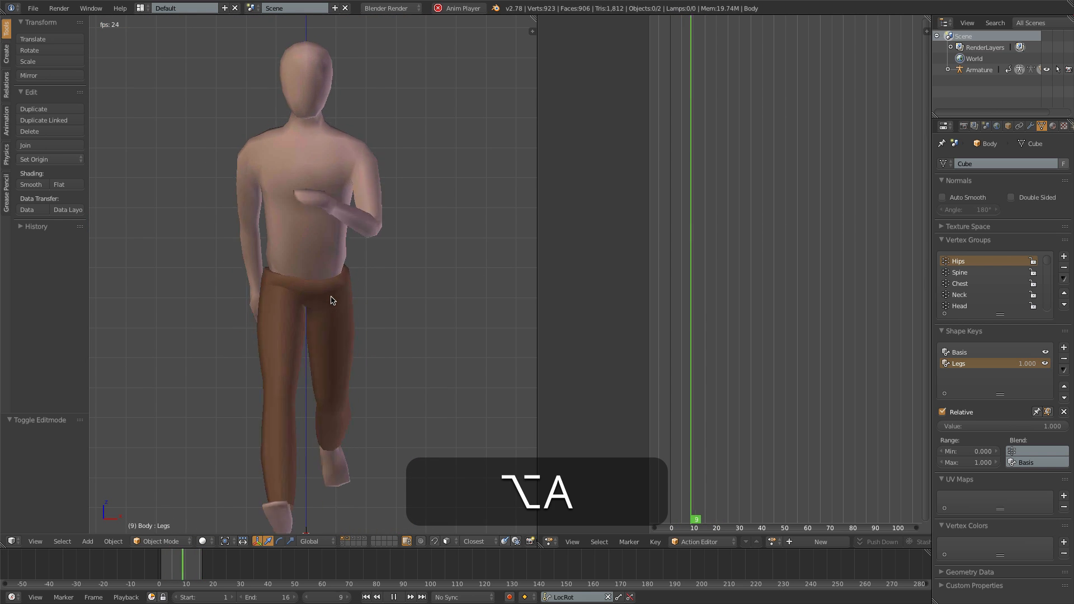
pyautogui.hotkey('alt', 'a')
pyautogui.moveTo(328, 322); pyautogui.dragTo(304, 264, button='middle')
pyautogui.scroll(5, 293, 315)
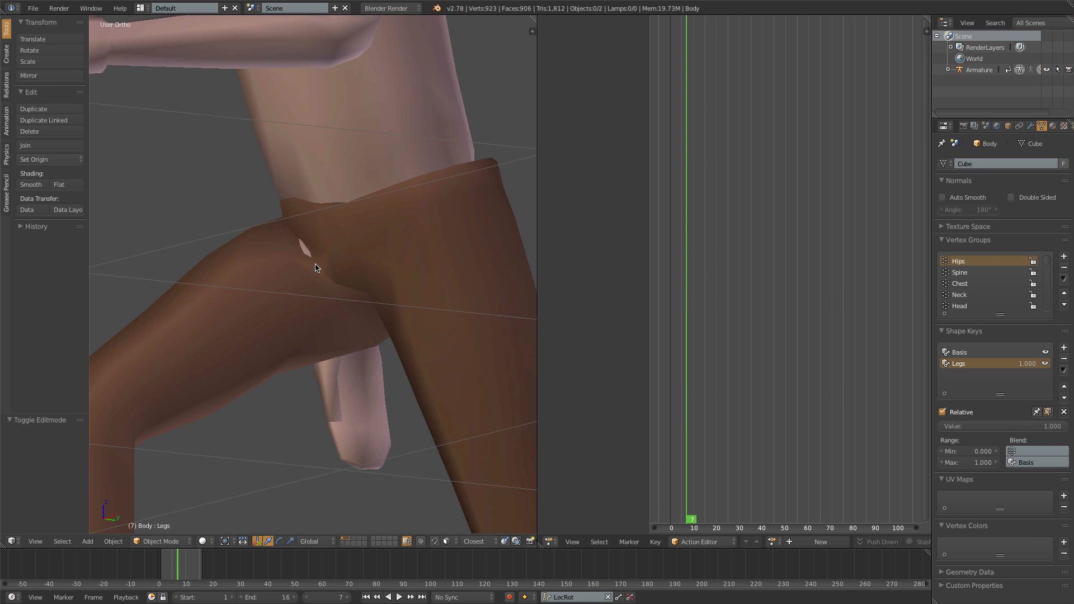
# - Show the armature layer, select the pants, and enter Weight Paint mode with the groin in view
pyautogui.keyDown('shift'); pyautogui.click(342, 543); pyautogui.keyUp('shift')
pyautogui.moveTo(285, 388)
pyautogui.mouseDown(button='middle')
pyautogui.moveTo(366, 358)
pyautogui.moveTo(305, 336)
pyautogui.moveTo(336, 343)
pyautogui.moveTo(319, 334)
pyautogui.moveTo(296, 356)
pyautogui.mouseUp(button='middle')
pyautogui.rightClick(438, 324)
pyautogui.hotkey('ctrl', 'Tab')
pyautogui.moveTo(233, 318); pyautogui.dragTo(275, 311, button='middle')
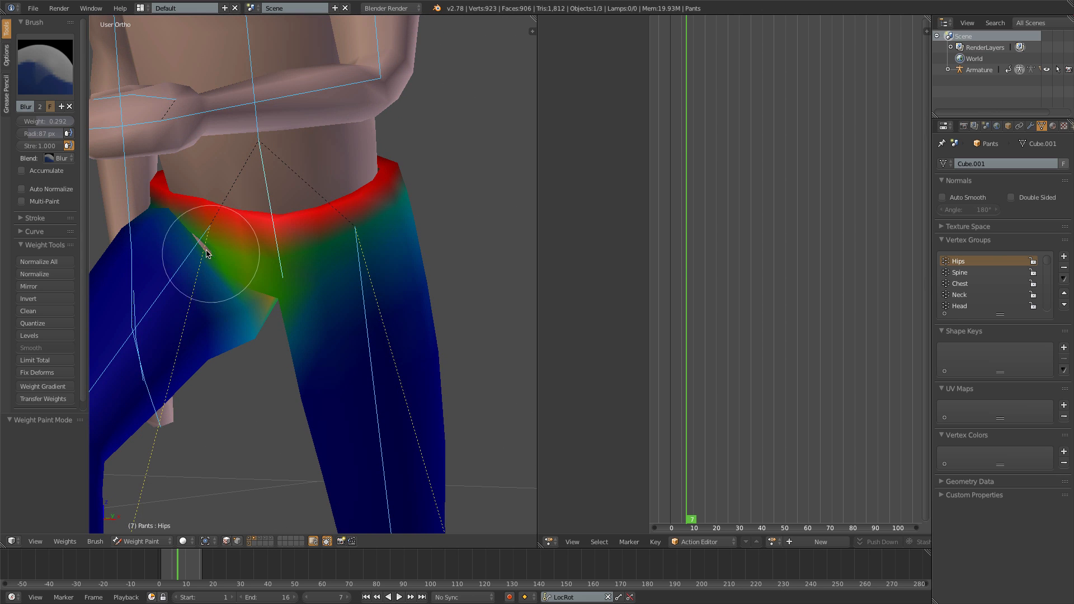
# - Switch to the Subtract brush and reduce the pants' Hips weight around the crotch and inner thighs
pyautogui.click(62, 84)
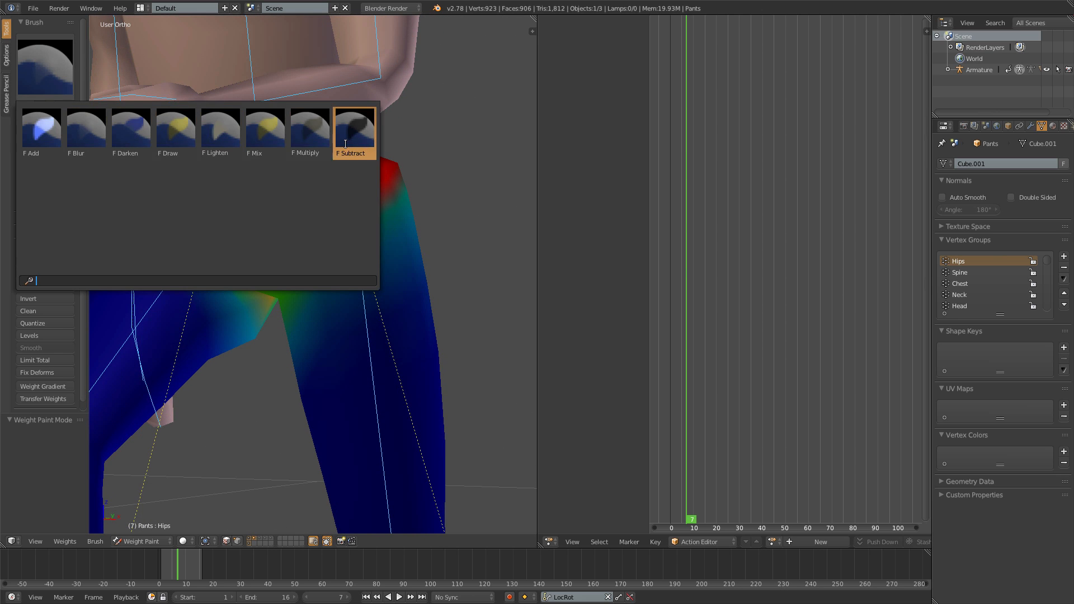
pyautogui.click(353, 126)
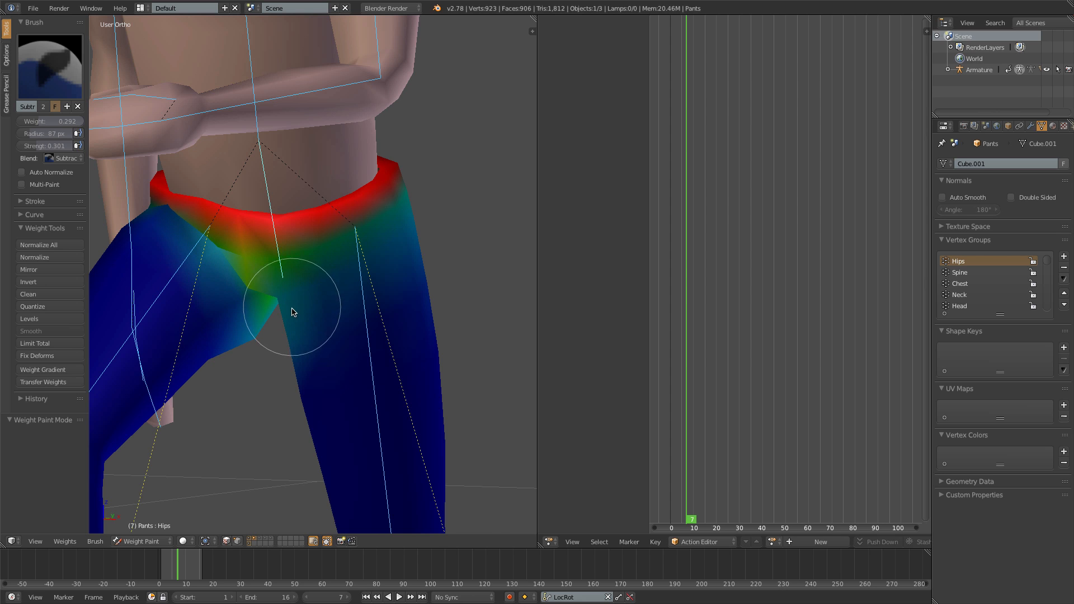
pyautogui.moveTo(377, 313); pyautogui.dragTo(340, 309, button='middle')
# - Step back and forth through the frames around 6 to 10 and examine how the repainted groin deforms
pyautogui.press('Right')
pyautogui.press('Right')
pyautogui.press('Left')
pyautogui.press('Left')
pyautogui.press('Left')
pyautogui.press('Left')
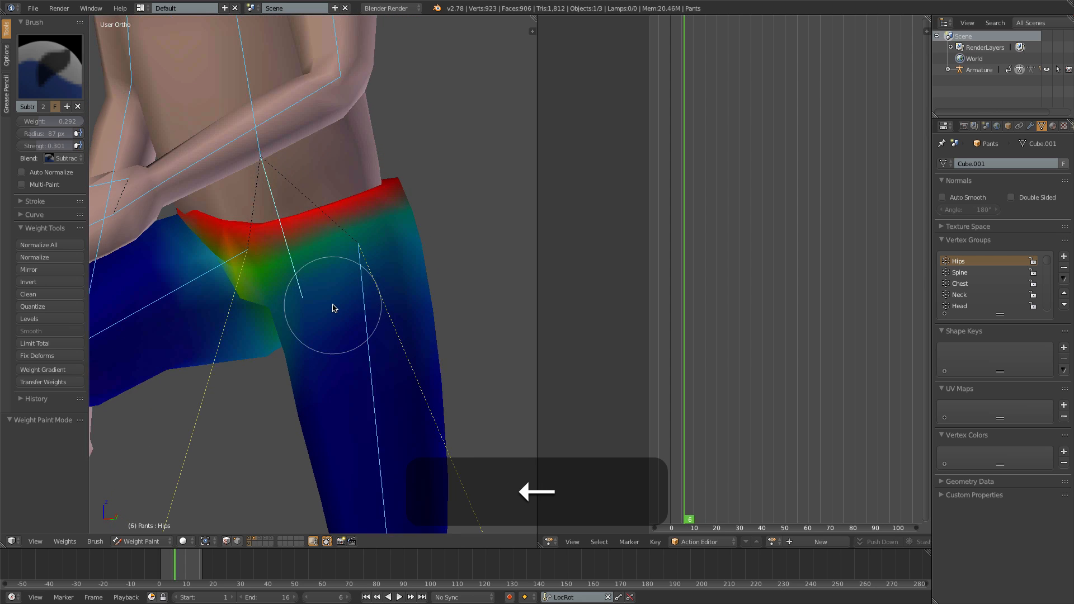
pyautogui.press('Right')
pyautogui.press('Right')
pyautogui.press('Right')
pyautogui.press('Right')
pyautogui.press('Right')
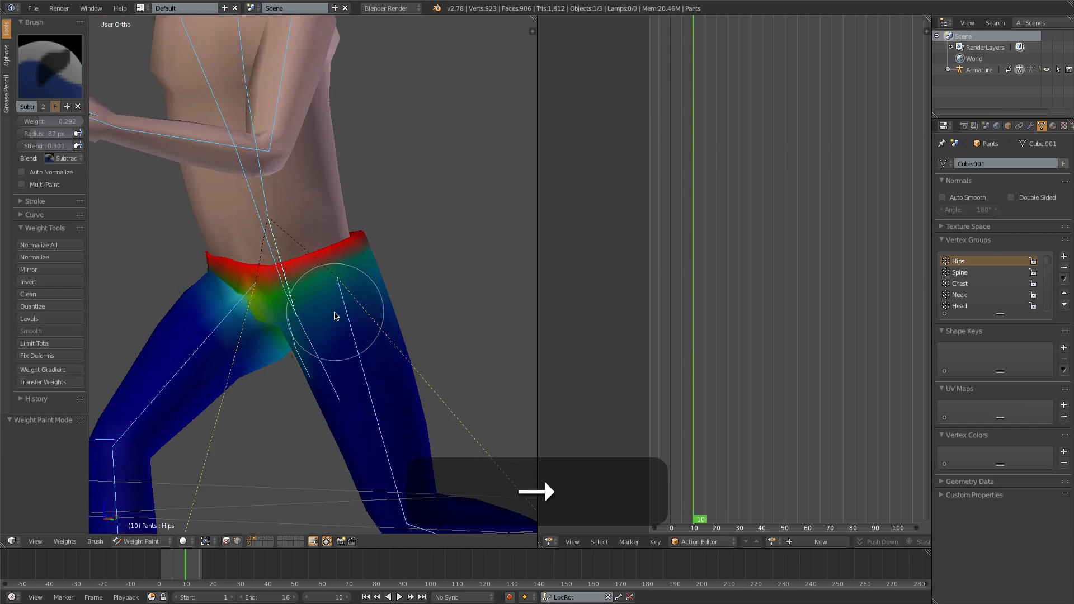
# - Return to Object Mode and watch the animation play from the right side, at an angle, and from the front
pyautogui.press('KP_3')
pyautogui.hotkey('alt', 'a')
pyautogui.hotkey('ctrl', 'Tab')
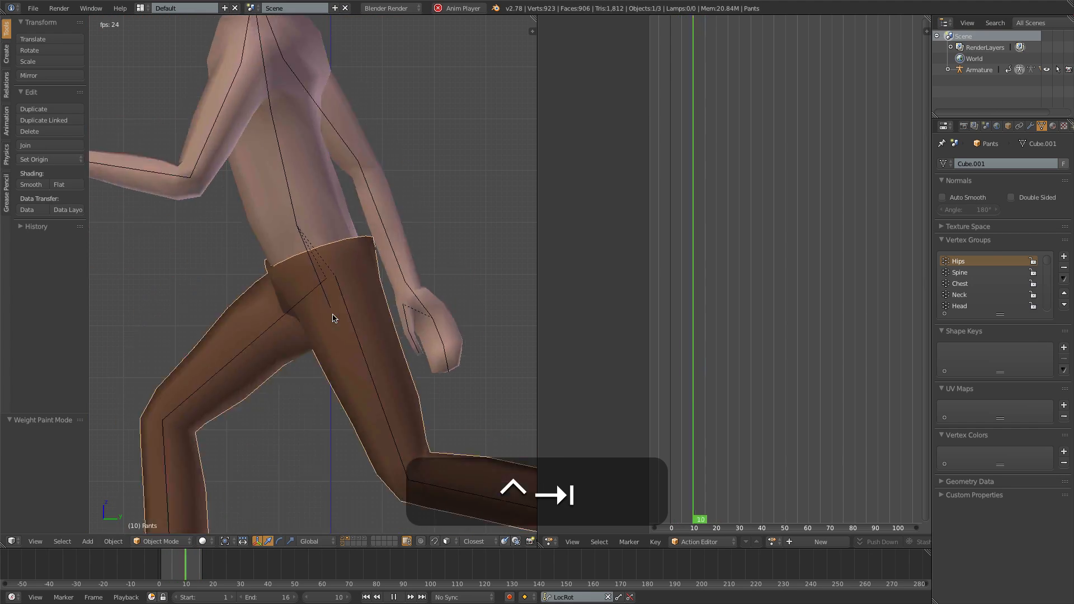
pyautogui.press('a')
pyautogui.scroll(-6, 341, 322)
pyautogui.moveTo(317, 350); pyautogui.dragTo(434, 317, button='middle')
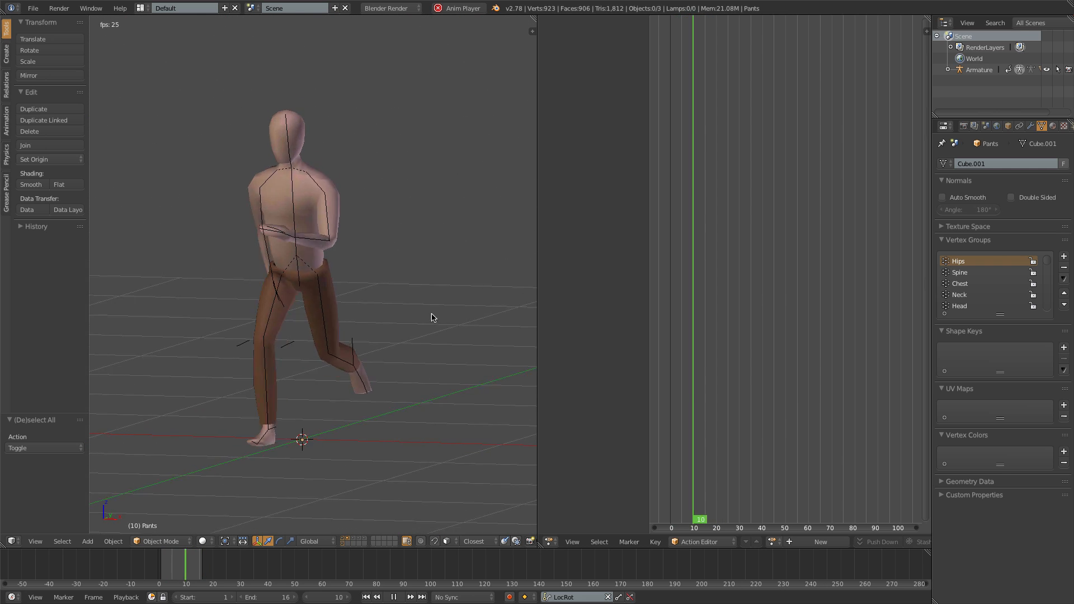
pyautogui.press('KP_1')
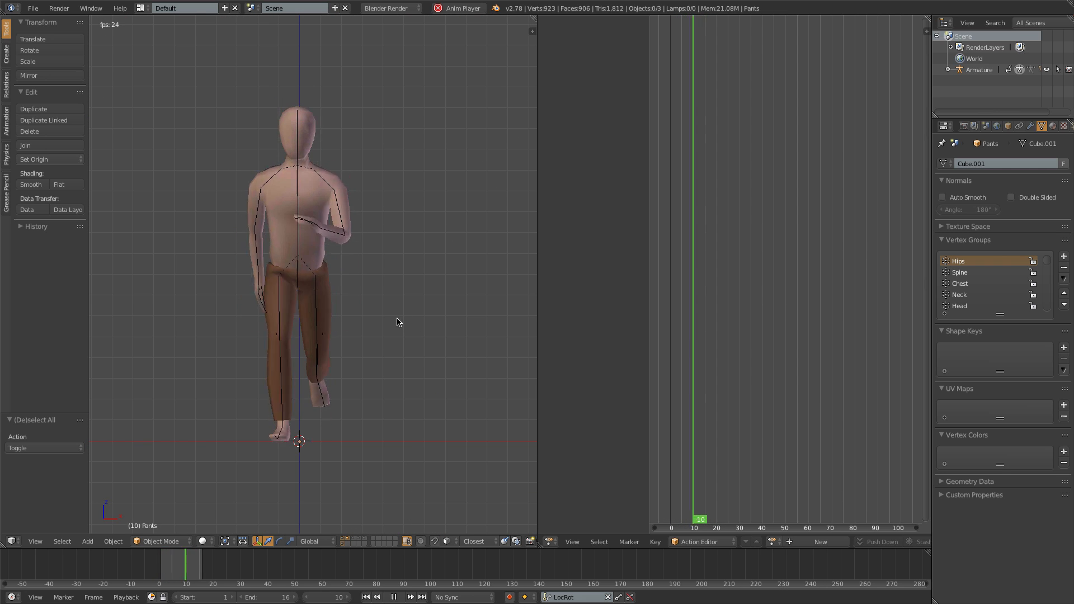
# - Stop playback and step through the frames to frame 5, examining the pants' groin up close for the body poking through
pyautogui.hotkey('alt', 'a')
pyautogui.scroll(4, 314, 310)
pyautogui.moveTo(283, 315); pyautogui.dragTo(271, 293, button='middle')
pyautogui.press('Left')
pyautogui.press('Right')
pyautogui.press('Right')
pyautogui.press('Right')
pyautogui.press('Right')
pyautogui.press('Right')
pyautogui.scroll(6, 272, 293)
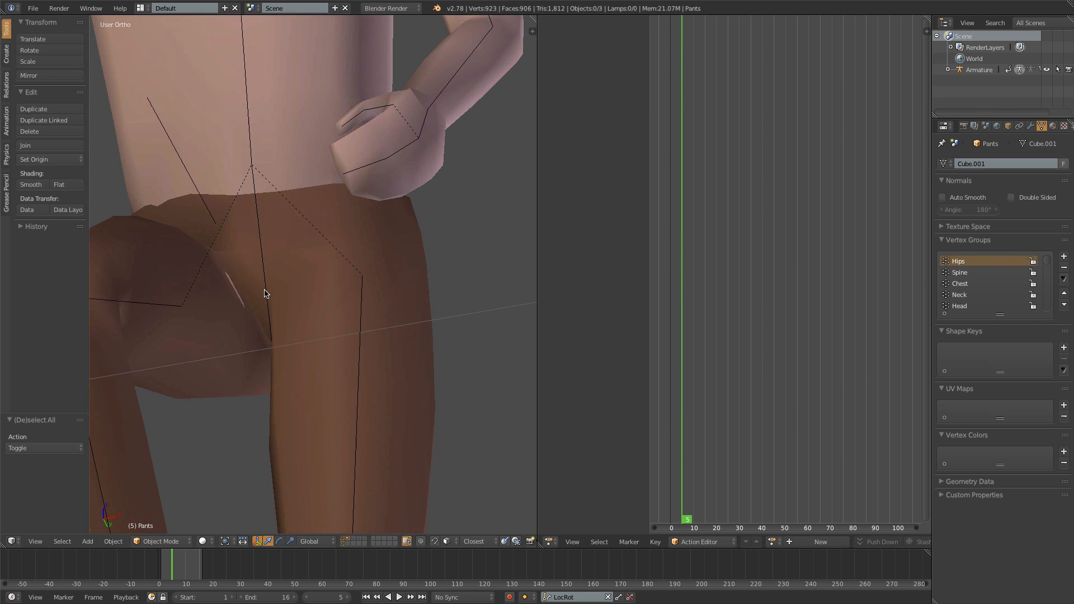
pyautogui.press('Left')
pyautogui.press('Right')
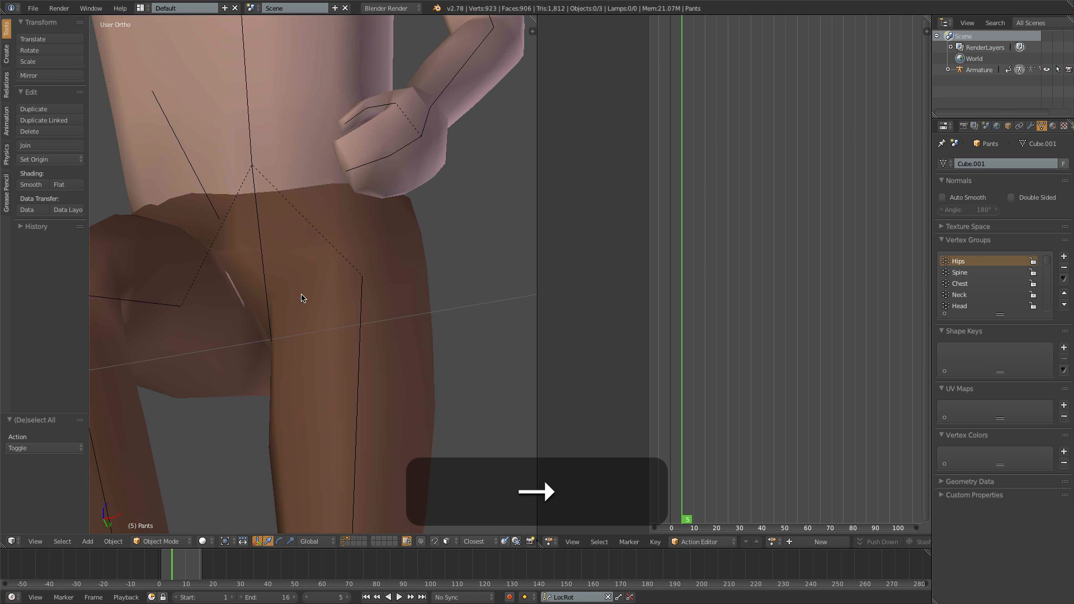
# - Return the pants to Weight Paint mode, try subtracting Hips weight at the inner thigh crease, and undo the stroke
pyautogui.rightClick(312, 305)
pyautogui.hotkey('ctrl', 'Tab')
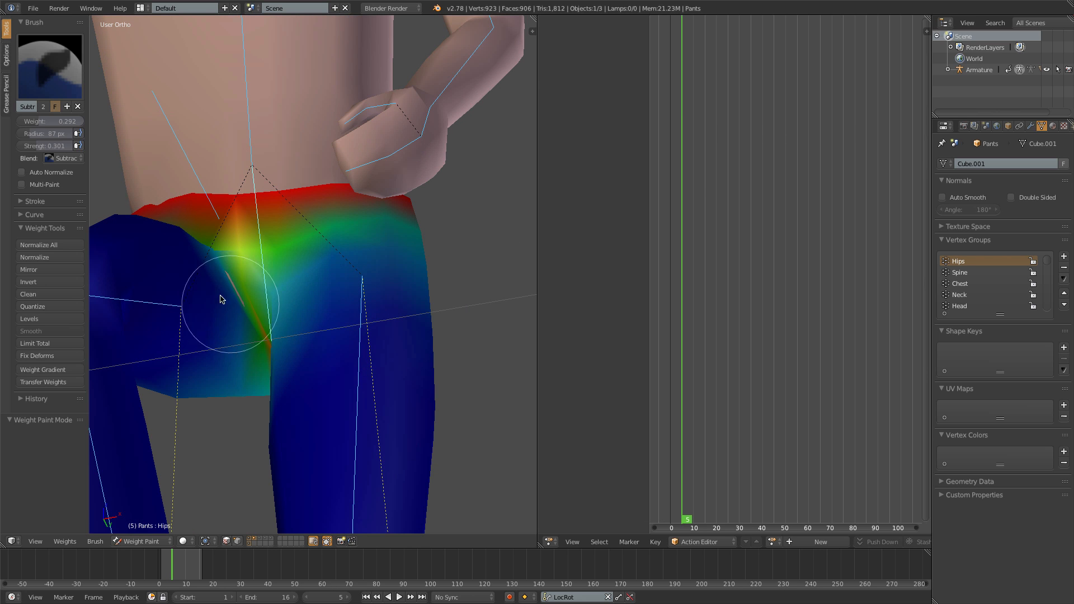
pyautogui.moveTo(221, 302); pyautogui.dragTo(267, 304, button='middle')
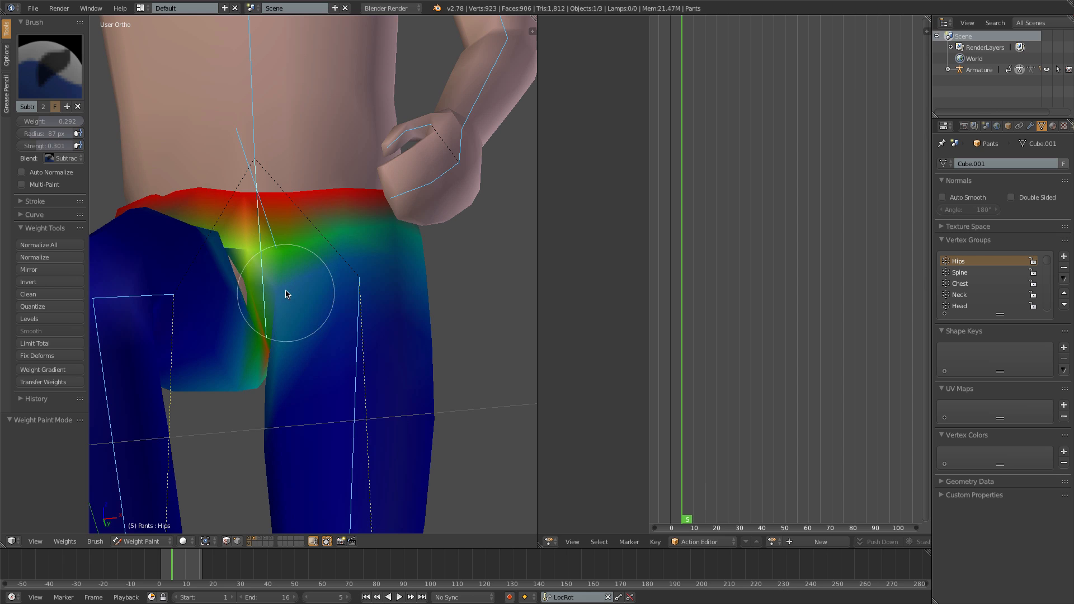
pyautogui.press('super+z')
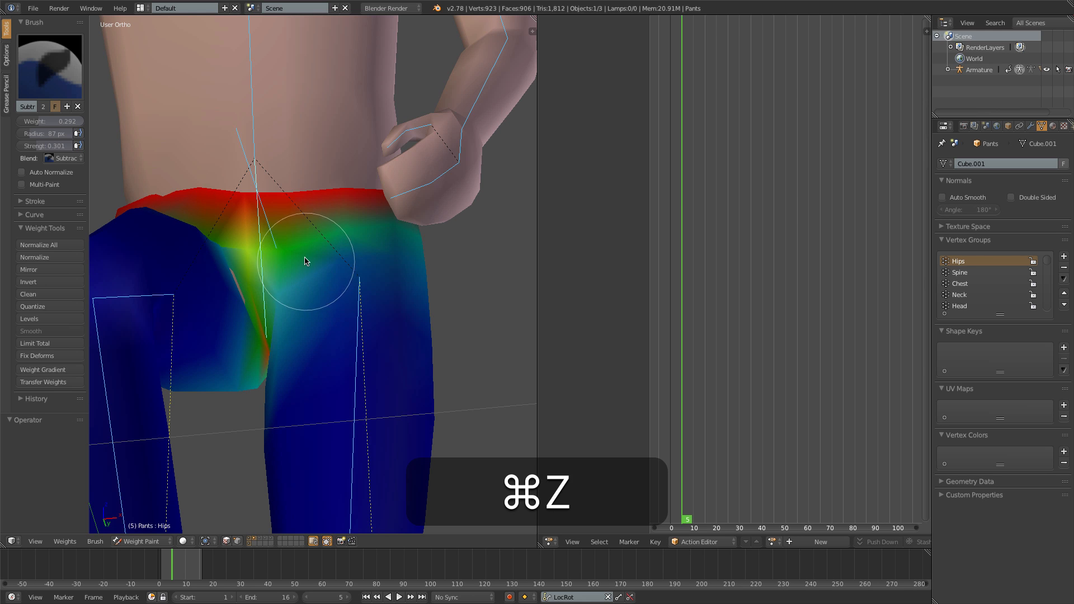
# - Try subtracting Hips weight around the pants' groin, undo the strokes, and compare the crease between frames 4 and 5
pyautogui.moveTo(294, 250); pyautogui.dragTo(294, 317)
pyautogui.press('super+z')
pyautogui.moveTo(339, 287); pyautogui.dragTo(313, 279, button='middle')
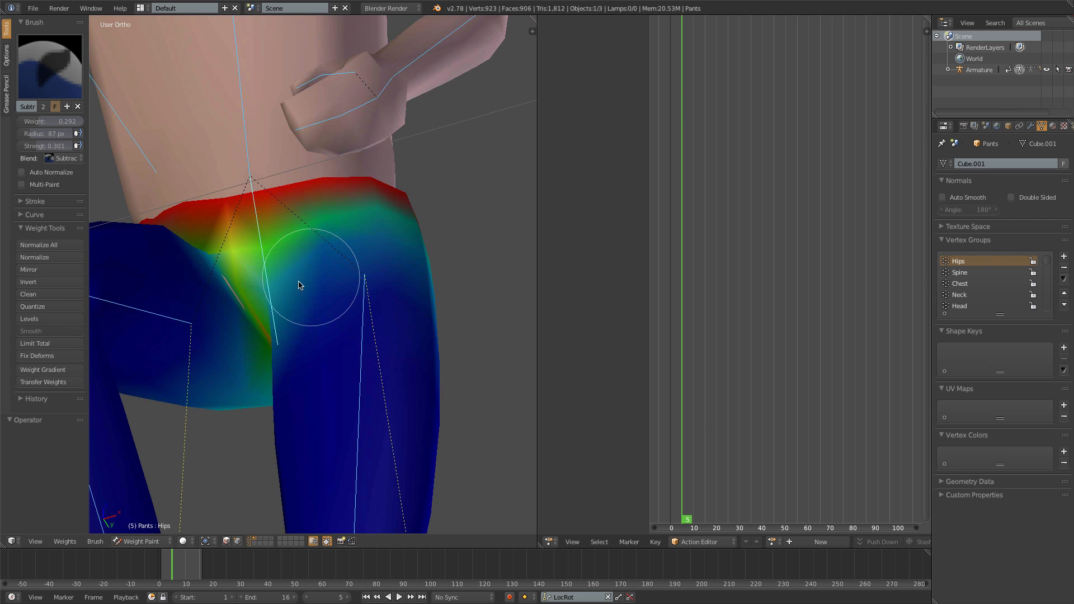
pyautogui.scroll(4, 298, 282)
pyautogui.keyDown('shift'); pyautogui.moveTo(222, 309); pyautogui.dragTo(275, 271, button='middle'); pyautogui.keyUp('shift')
pyautogui.press('Left')
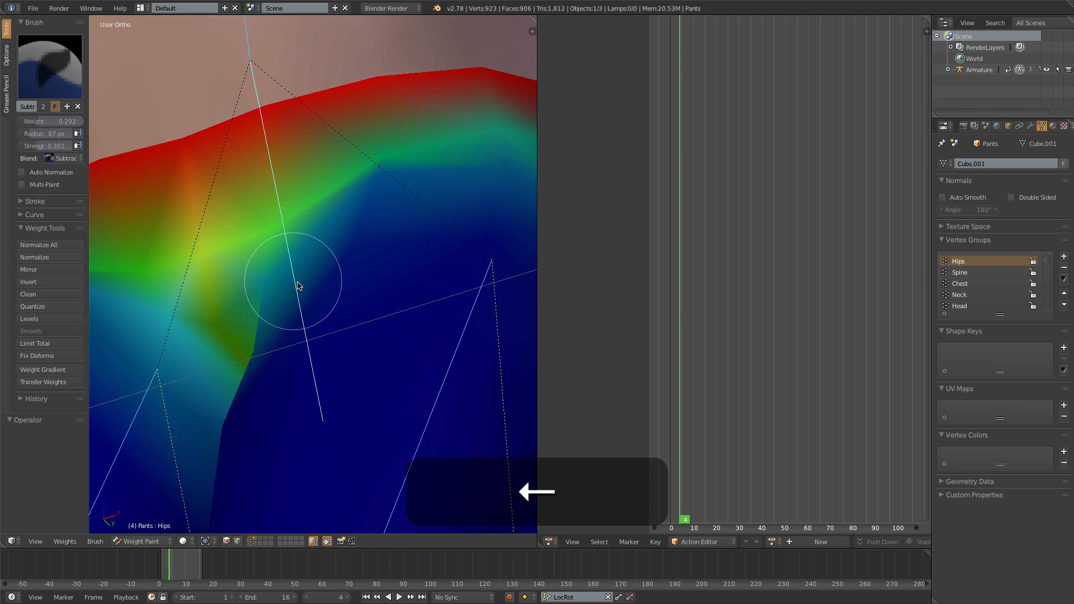
pyautogui.scroll(-2, 298, 287)
pyautogui.press('Right')
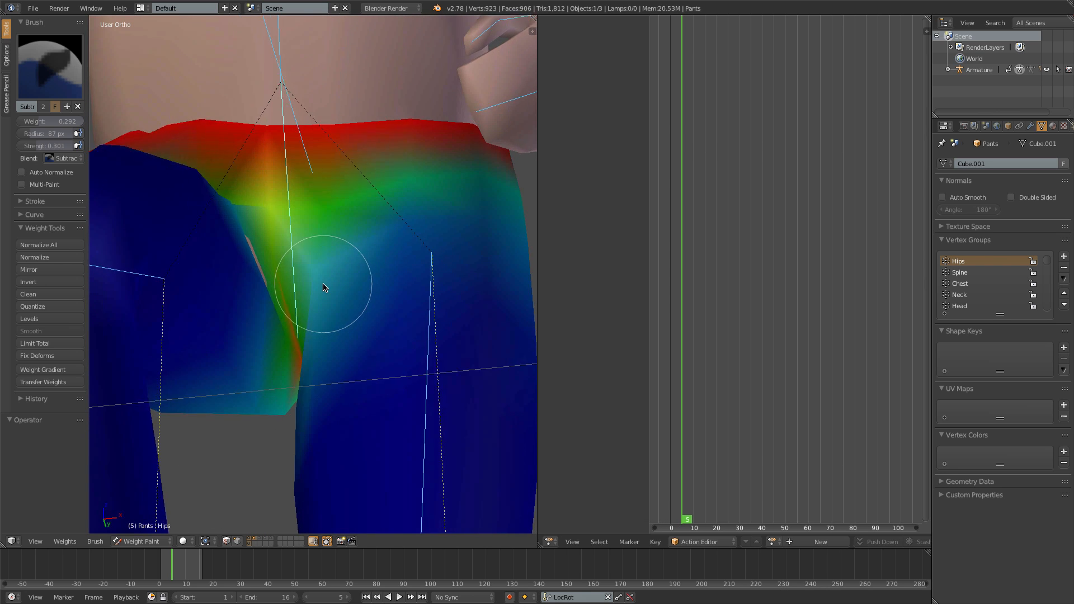
pyautogui.moveTo(323, 287); pyautogui.dragTo(293, 304, button='middle')
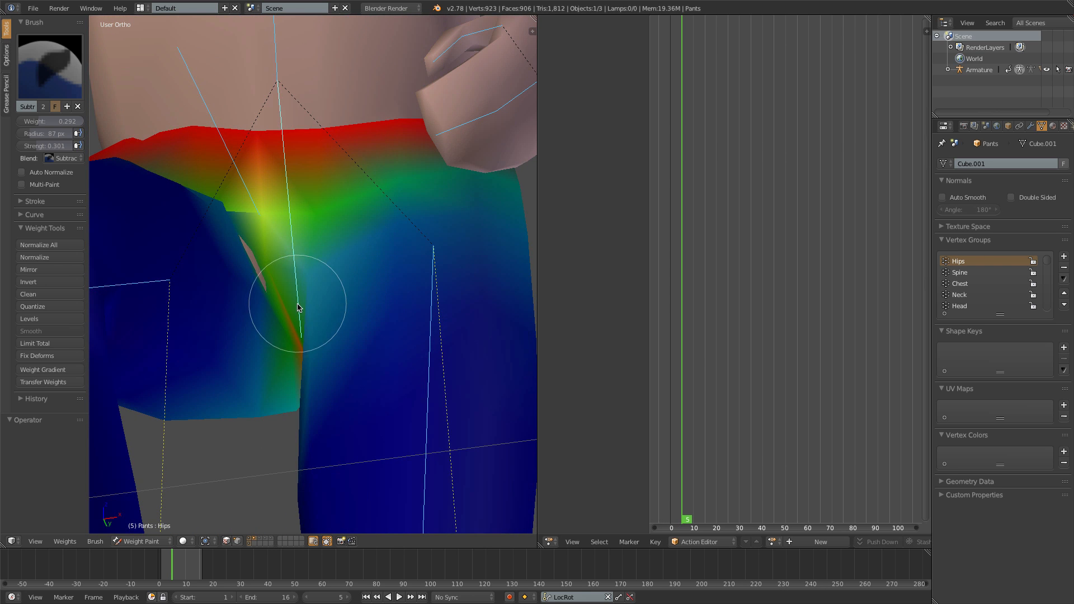
pyautogui.press('super+z')
# - Switch to the Add brush and add Hips weight along the groin crease of the pants at frame 5
pyautogui.click(50, 66)
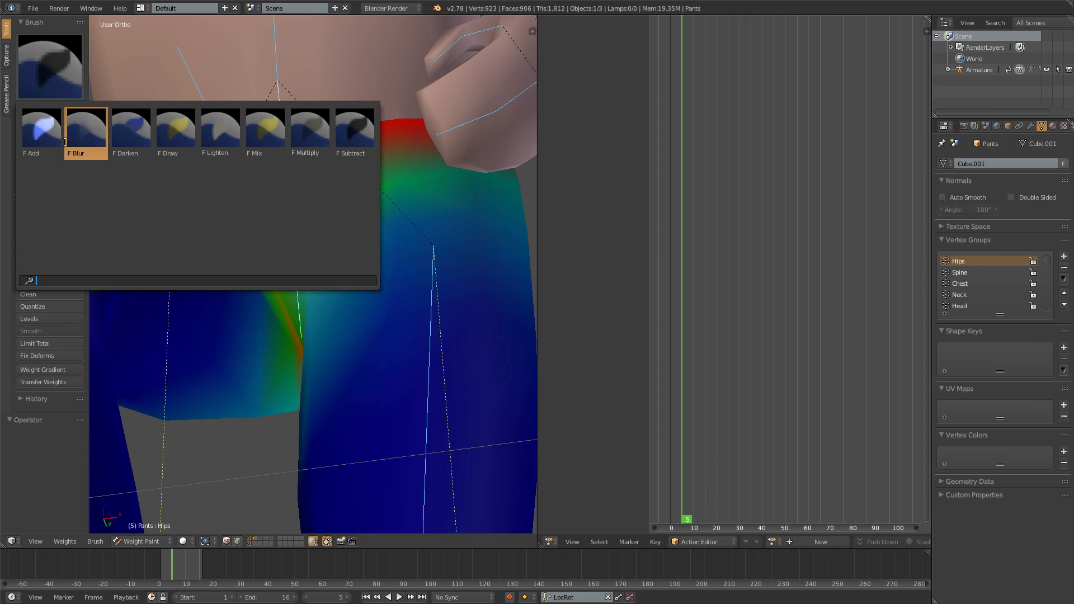
pyautogui.click(51, 138)
pyautogui.scroll(-6, 294, 161)
pyautogui.moveTo(297, 182); pyautogui.dragTo(300, 189, button='middle')
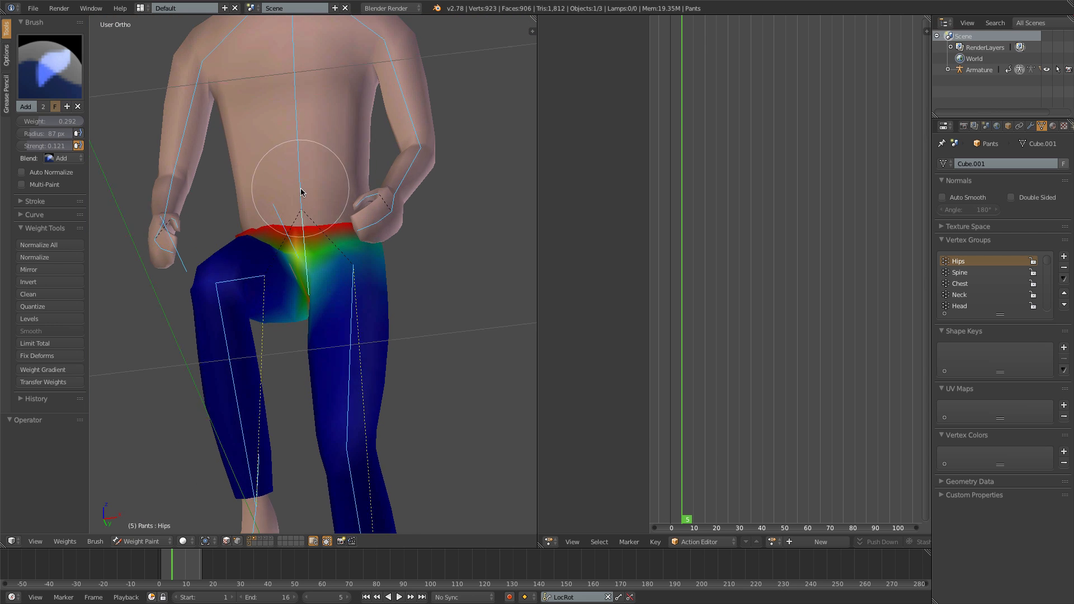
pyautogui.scroll(6, 311, 276)
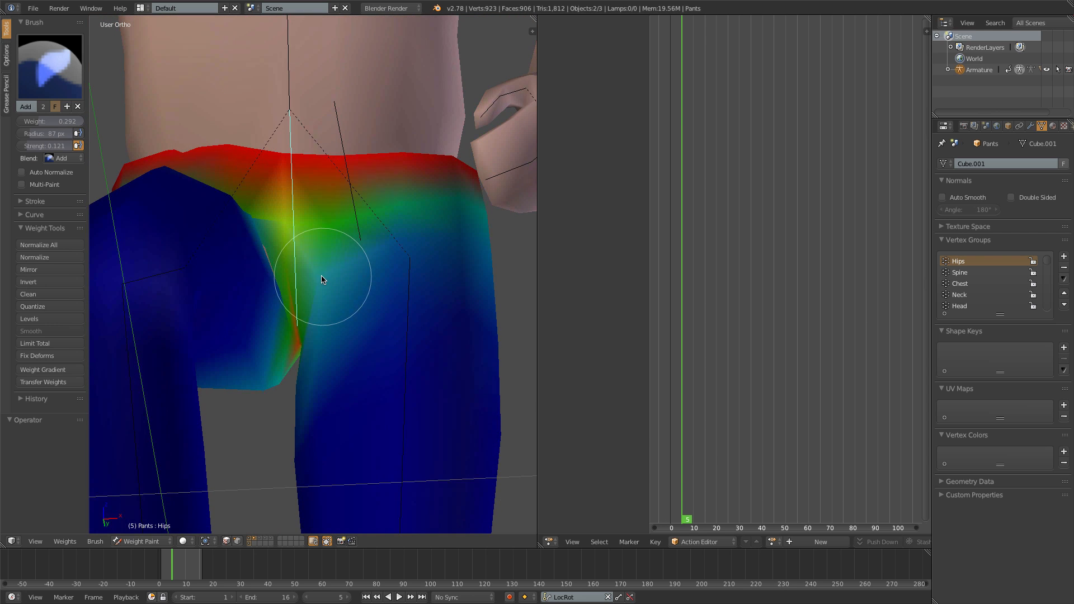
pyautogui.moveTo(314, 285); pyautogui.dragTo(299, 298, button='middle')
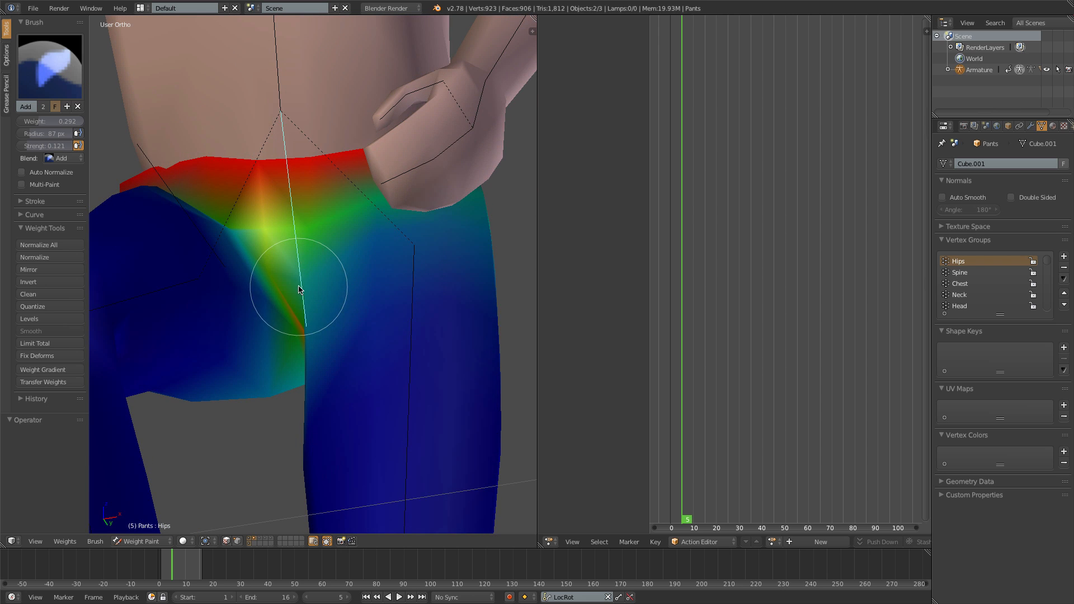
# - Step back and forth through the frames around 4 to 8 and examine the groin crease for the body poking through
pyautogui.press('Left')
pyautogui.press('Right')
pyautogui.press('Right')
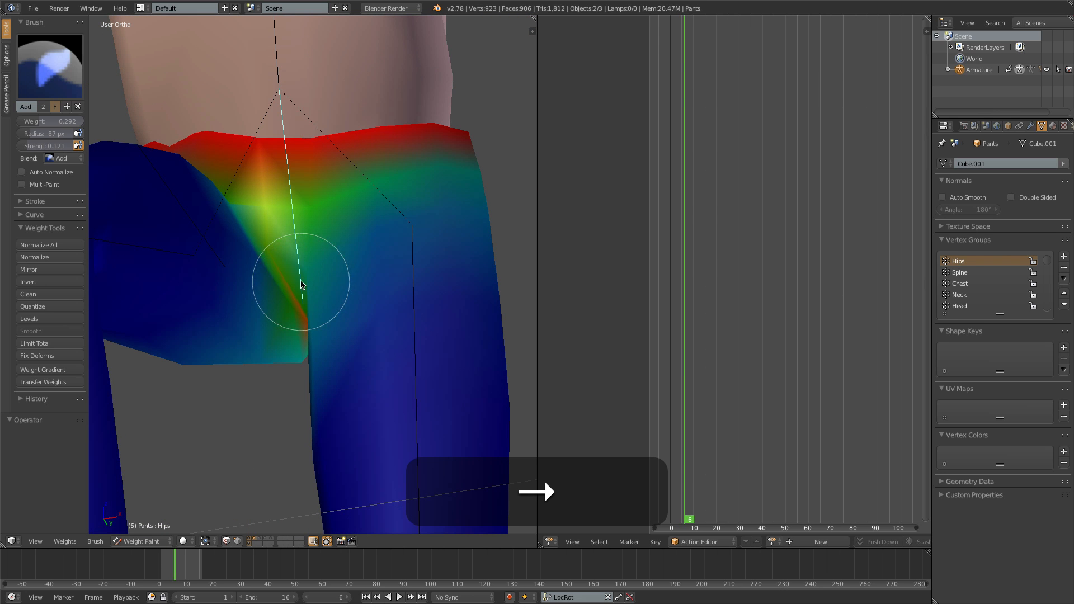
pyautogui.press('Right')
pyautogui.press('Left')
pyautogui.press('Left')
pyautogui.press('Right')
pyautogui.press('Right')
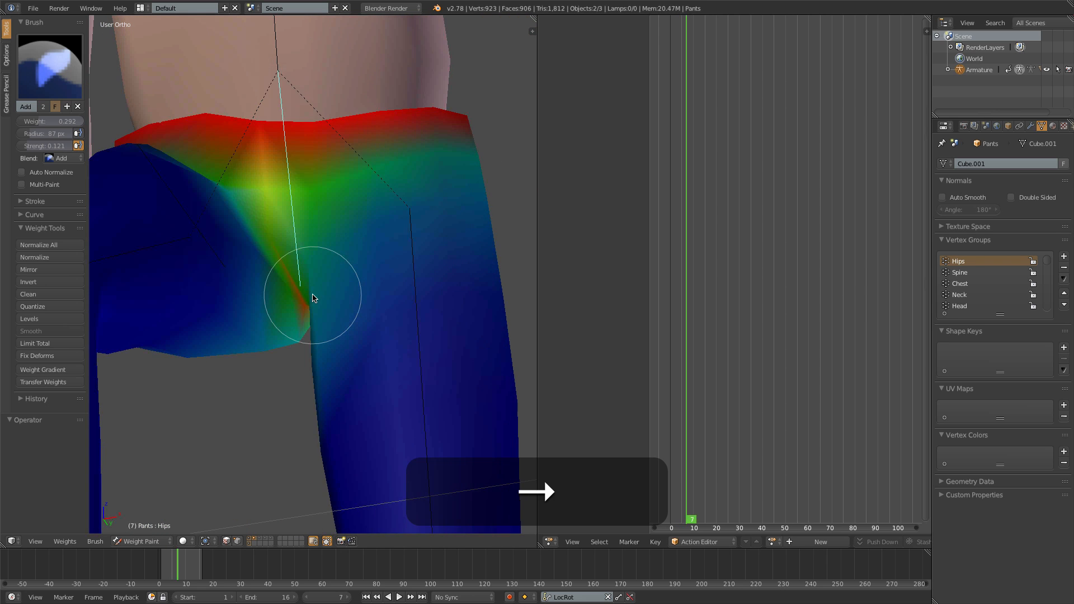
pyautogui.moveTo(313, 295)
pyautogui.mouseDown(button='middle')
pyautogui.moveTo(297, 290)
pyautogui.moveTo(335, 311)
pyautogui.mouseUp(button='middle')
pyautogui.press('Right')
pyautogui.press('Left')
pyautogui.press('Left')
pyautogui.press('Left')
pyautogui.press('Left')
pyautogui.press('Left')
pyautogui.press('Left')
# - Play the animation from the front, return the pants to Object Mode with nothing selected, and stop playback
pyautogui.scroll(-4, 298, 290)
pyautogui.press('z')
pyautogui.press('z')
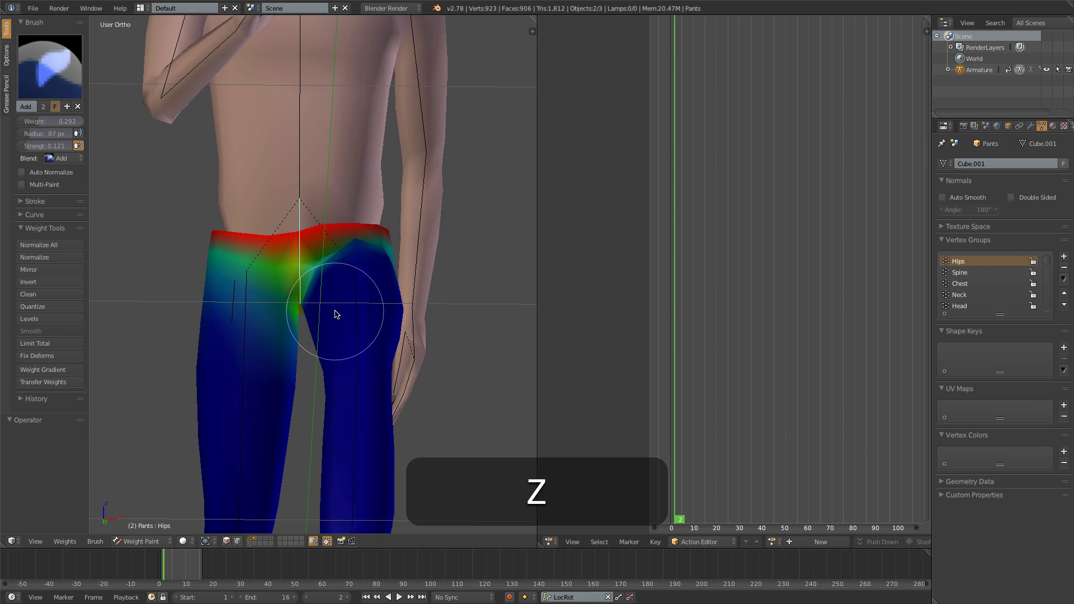
pyautogui.press('1')
pyautogui.hotkey('alt', 'a')
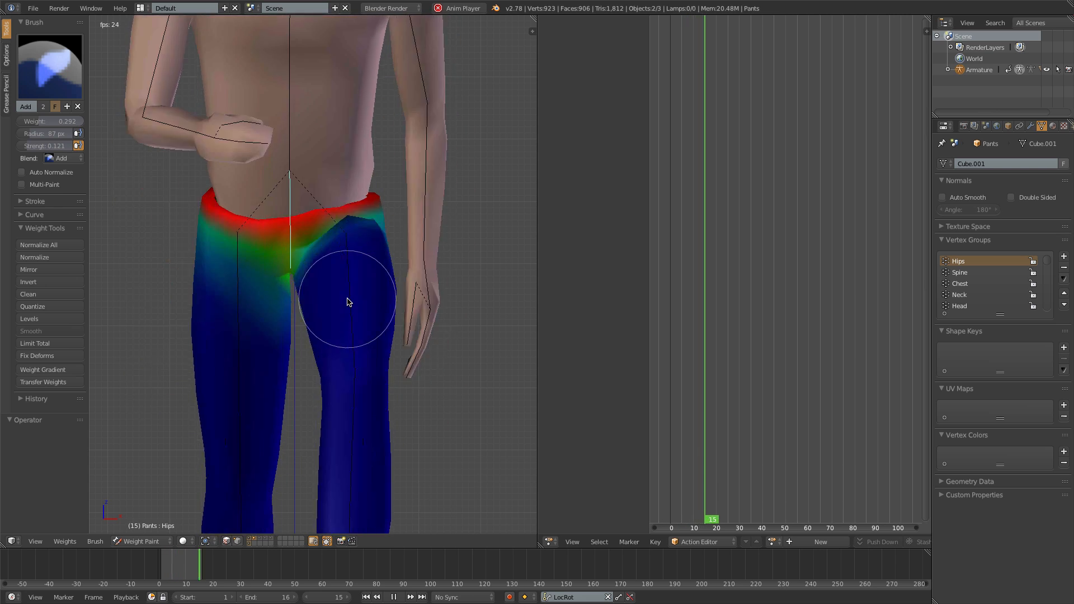
pyautogui.scroll(-4, 347, 299)
pyautogui.hotkey('ctrl', 'Tab')
pyautogui.press('a')
pyautogui.hotkey('alt', 'a')
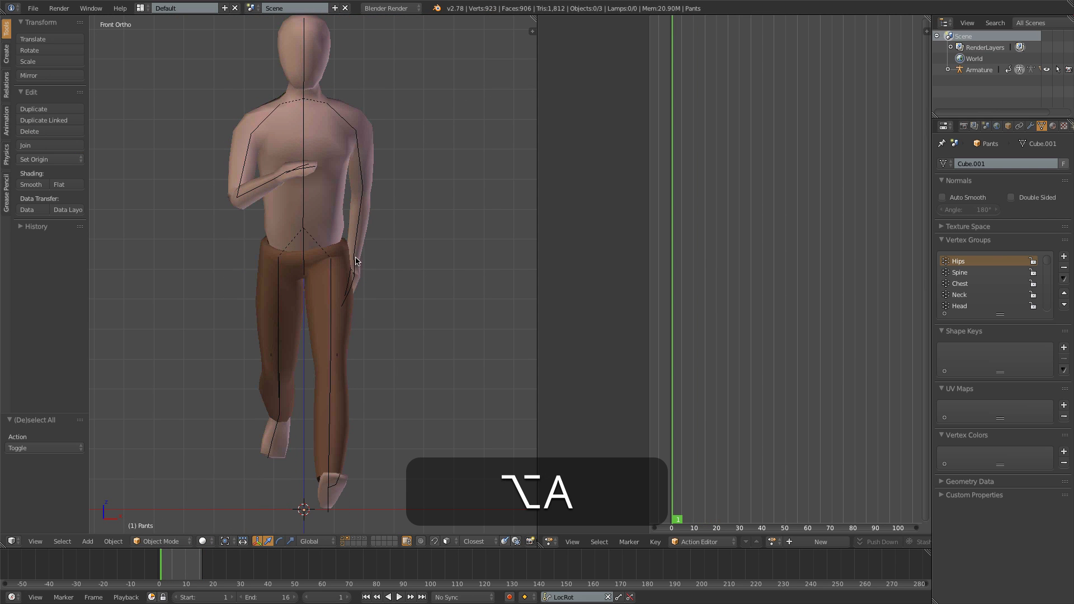
# - Select the body and set its Legs shape key value to 0
pyautogui.rightClick(343, 186)
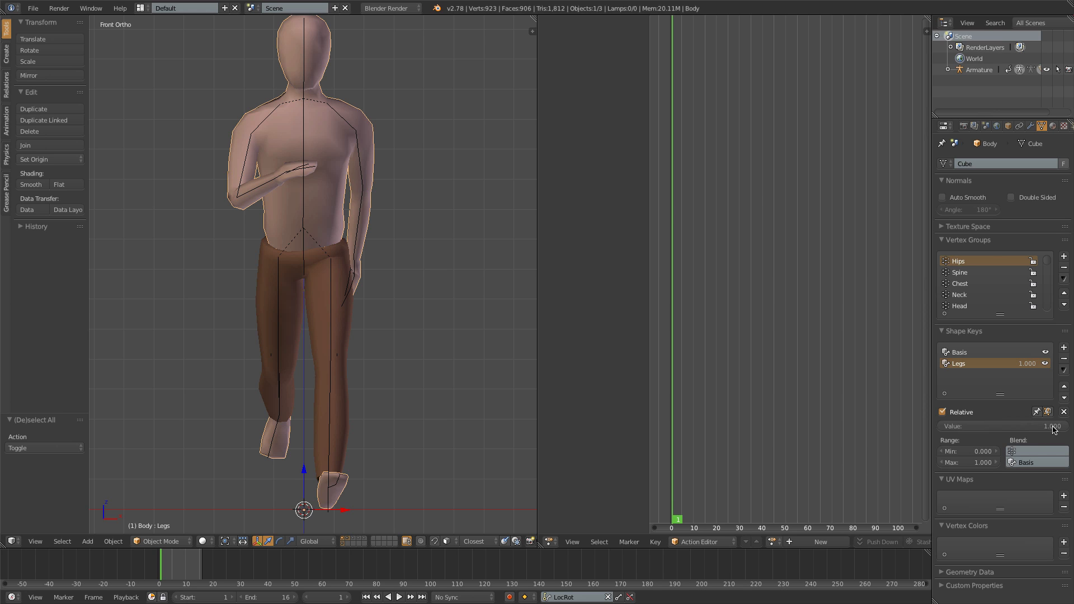
pyautogui.moveTo(1052, 429)
pyautogui.mouseDown()
pyautogui.moveTo(946, 429)
pyautogui.moveTo(1052, 429)
pyautogui.mouseUp()
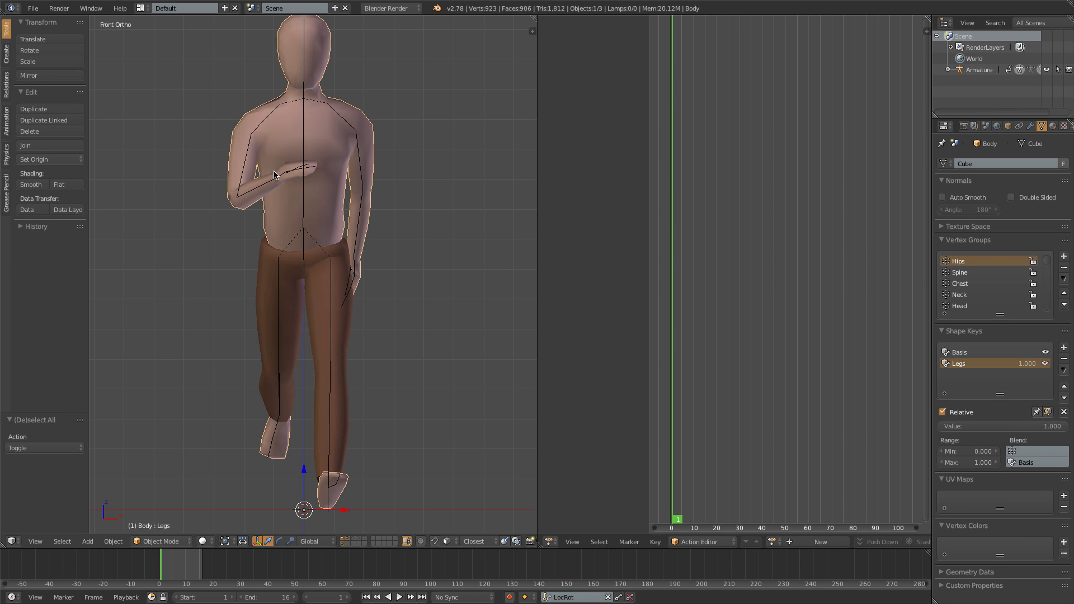
pyautogui.moveTo(1036, 426); pyautogui.dragTo(946, 427)
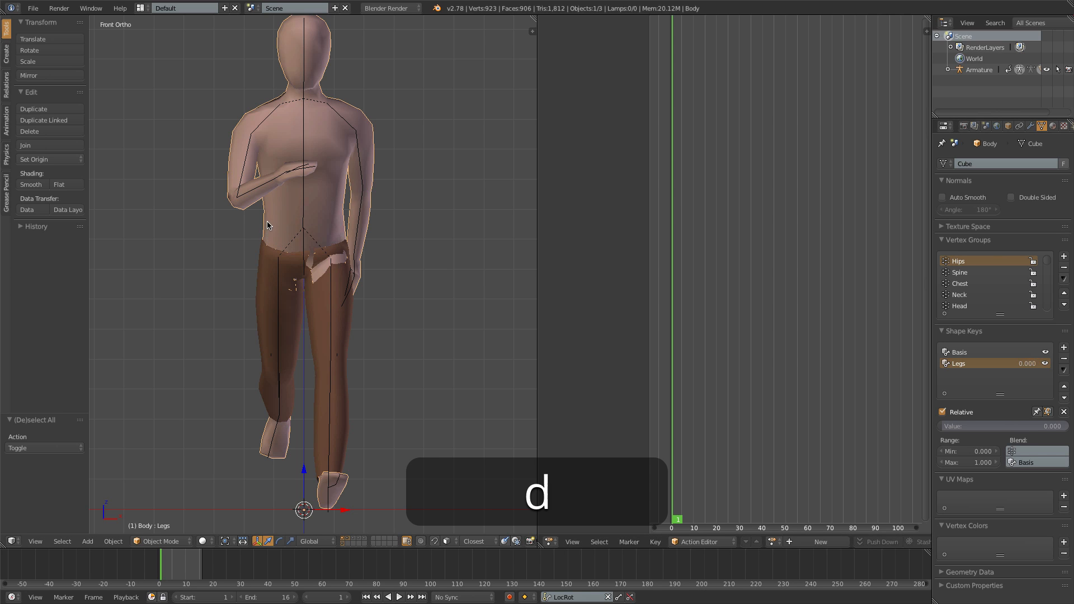
# - Circle both sides of the waist with the grease pencil, then undo the marks and the Legs value change
pyautogui.moveTo(269, 222); pyautogui.dragTo(284, 224)
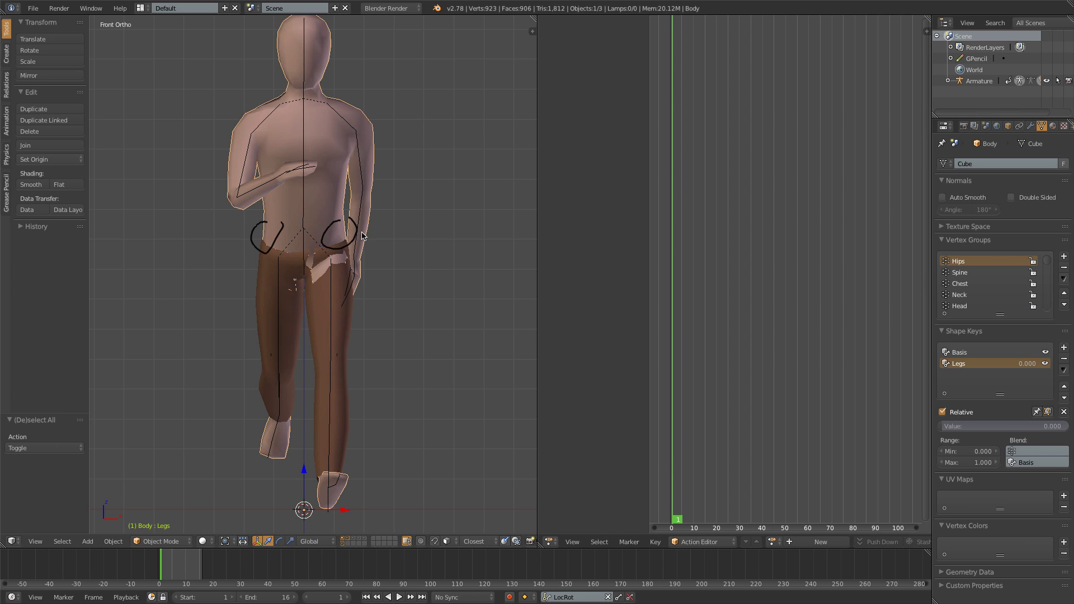
pyautogui.press('super+z')
pyautogui.press('super+z')
pyautogui.press('super+z')
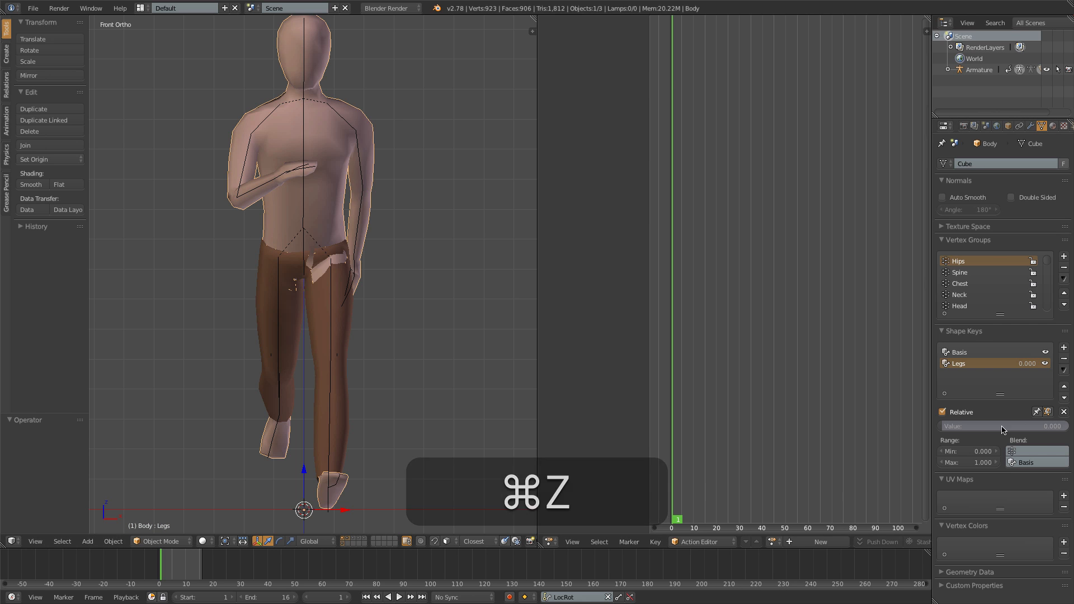
pyautogui.press('super+z')
# - Enter Edit Mode on the body's Legs shape key, box-select the vertices at the side of the waist and move them slightly
pyautogui.press('Tab')
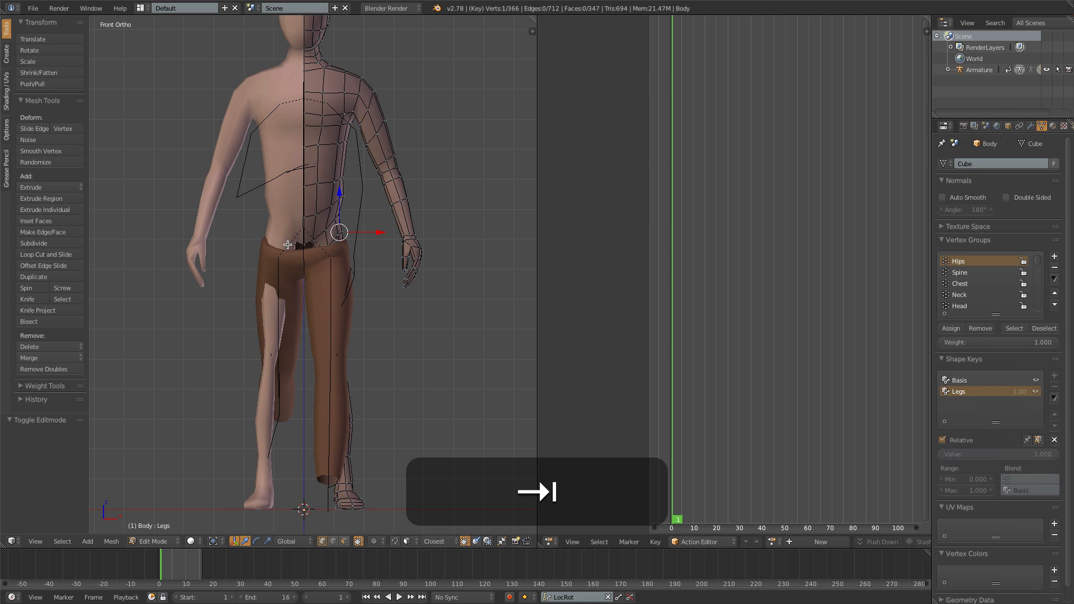
pyautogui.scroll(4, 273, 233)
pyautogui.keyDown('shift'); pyautogui.moveTo(374, 172); pyautogui.dragTo(379, 225, button='middle'); pyautogui.keyUp('shift')
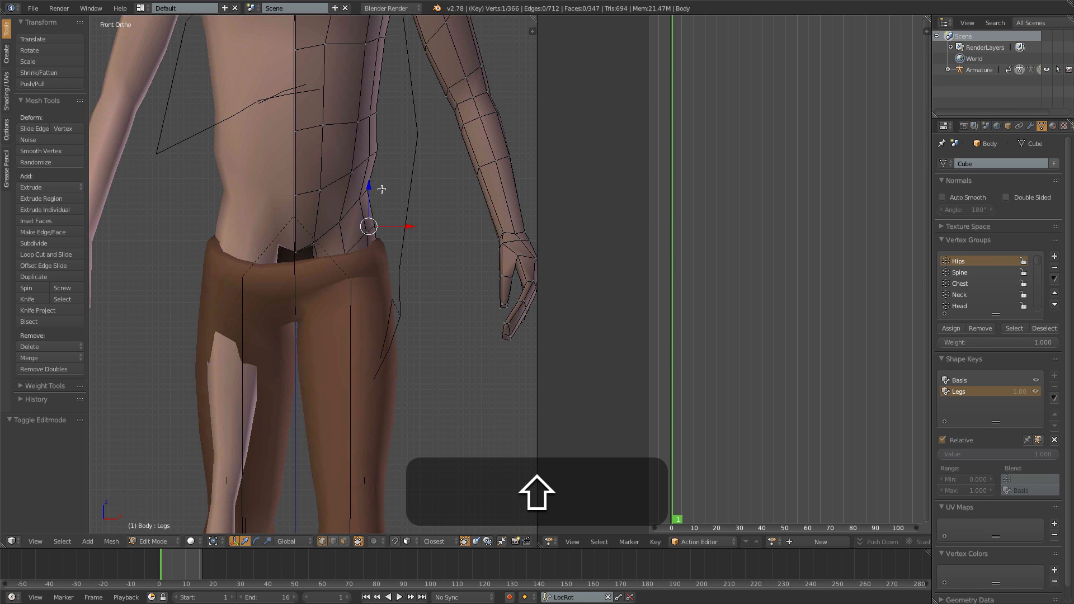
pyautogui.press('z')
pyautogui.press('a')
pyautogui.press('b')
pyautogui.moveTo(311, 136); pyautogui.dragTo(377, 204)
pyautogui.press('g')
pyautogui.click(382, 180)
# - Adjust the vertices at the side just above the pants' waistband and return to solid shading in Object Mode
pyautogui.press('a')
pyautogui.press('b')
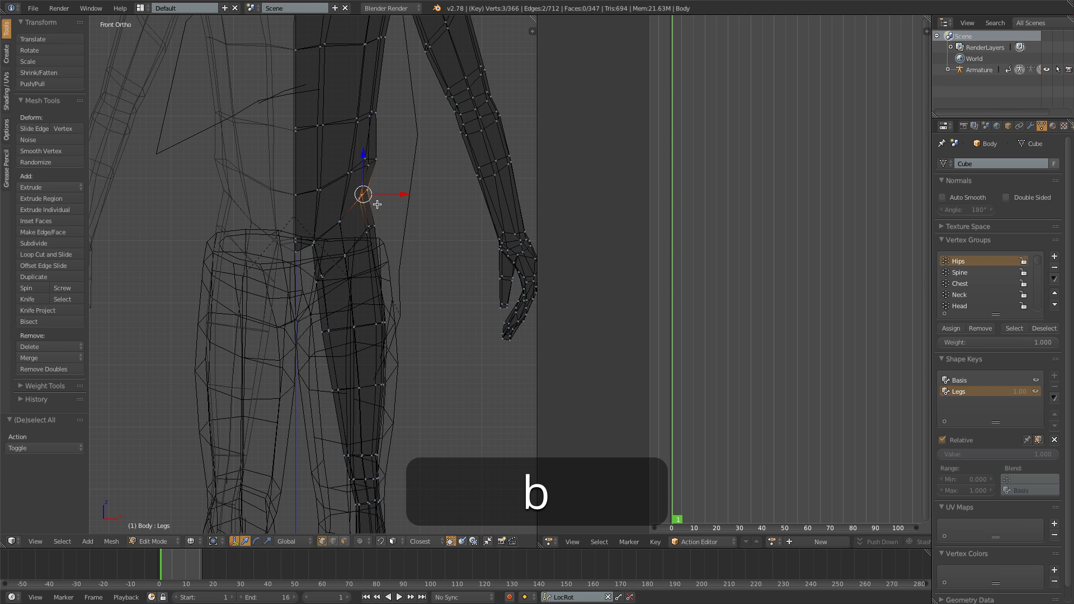
pyautogui.press('g')
pyautogui.click(380, 209)
pyautogui.press('z')
pyautogui.press('Tab')
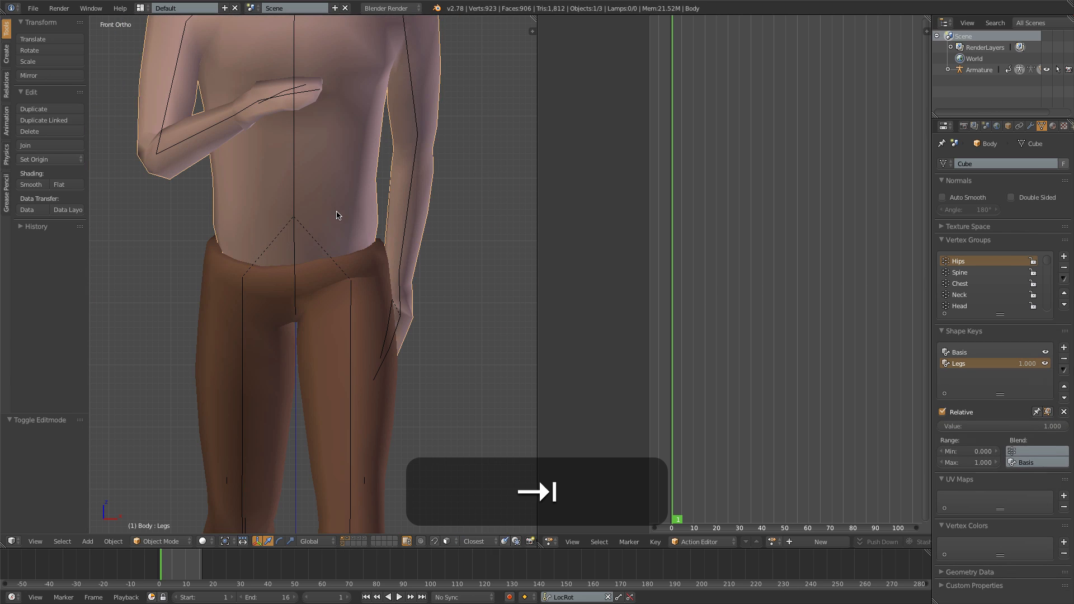
# - Compare the body with the Legs key at 0, then reopen it in wireframe Edit Mode and nudge the lower waist side vertices
pyautogui.click(1037, 412)
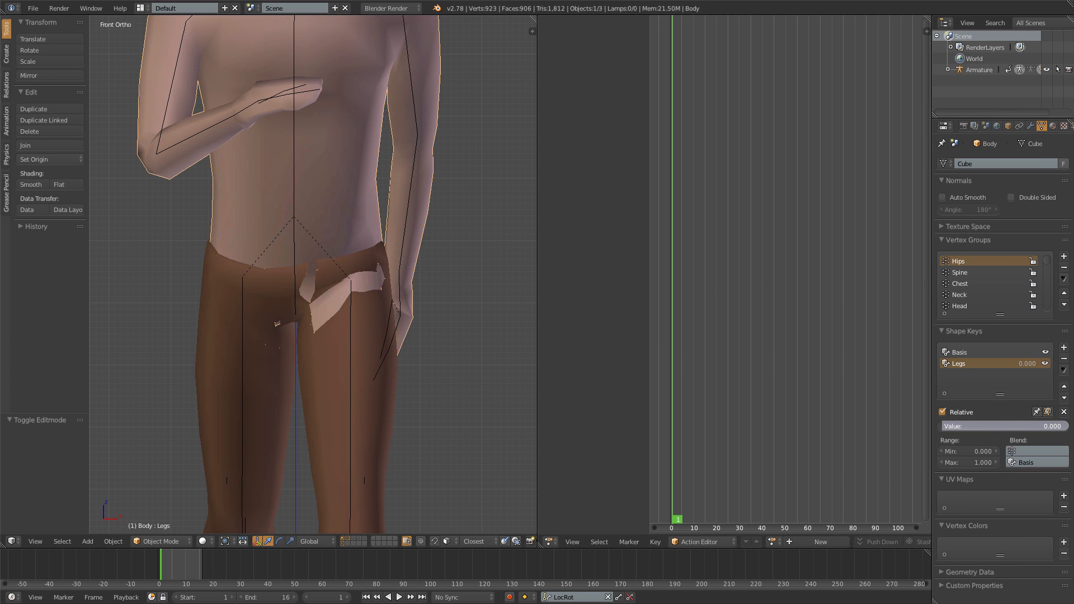
pyautogui.press('Tab')
pyautogui.press('z')
pyautogui.press('b')
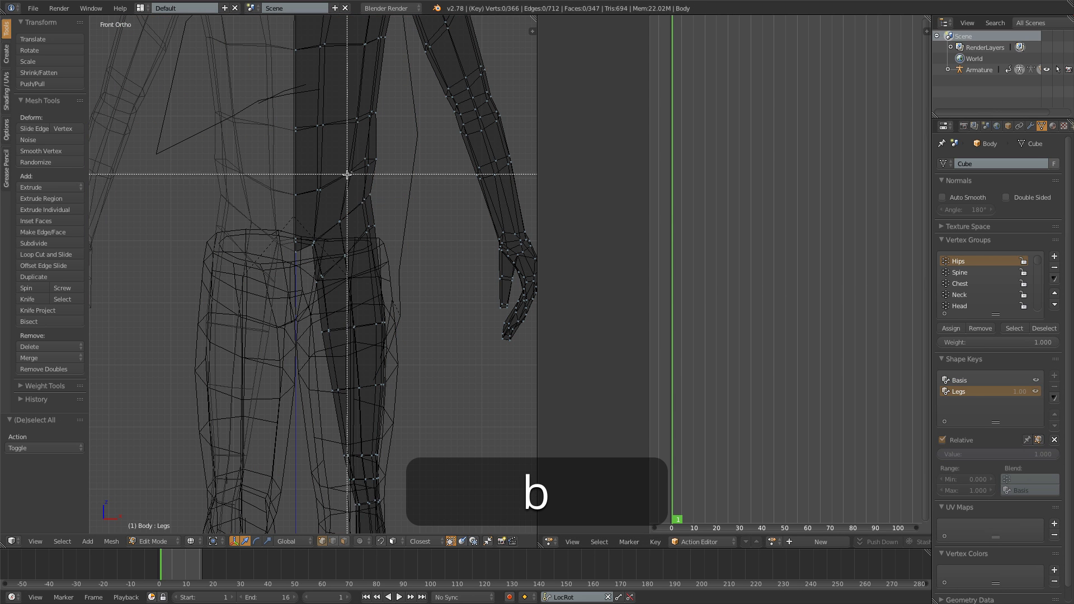
pyautogui.moveTo(348, 173); pyautogui.dragTo(381, 208)
pyautogui.press('g')
pyautogui.click(378, 207)
# - Box-select the side vertices one row higher on the waist, nudge them slightly inward, and deselect everything
pyautogui.press('b')
pyautogui.moveTo(360, 152); pyautogui.dragTo(378, 168)
pyautogui.press('g')
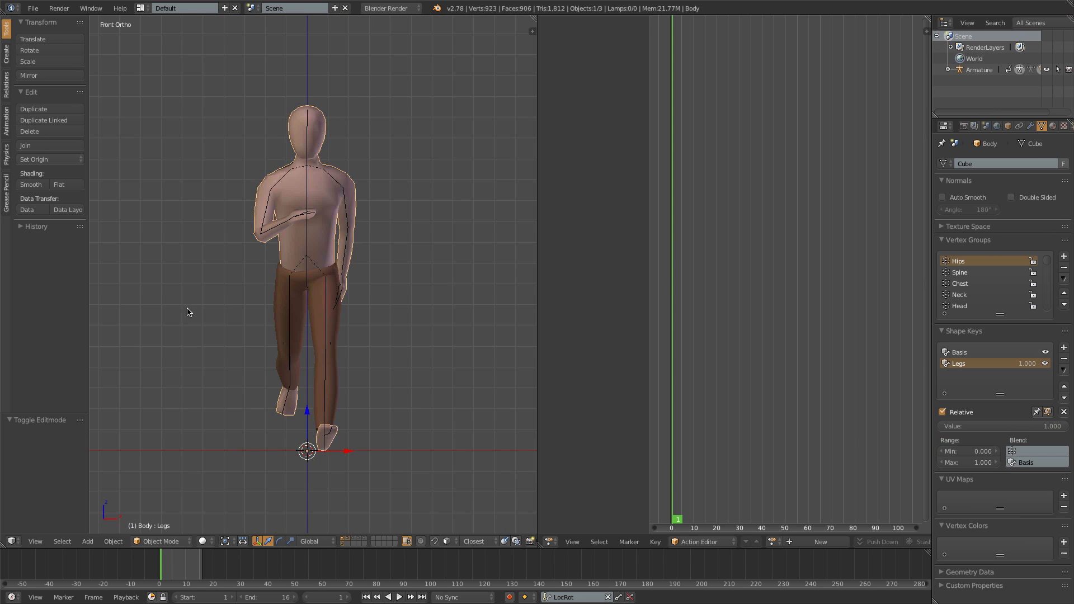
pyautogui.press('a')
# - Play the animation in Object Mode, watch the pants and waist from the side and the front, and stop playback
pyautogui.moveTo(187, 308); pyautogui.dragTo(133, 340, button='middle')
pyautogui.hotkey('alt', 'a')
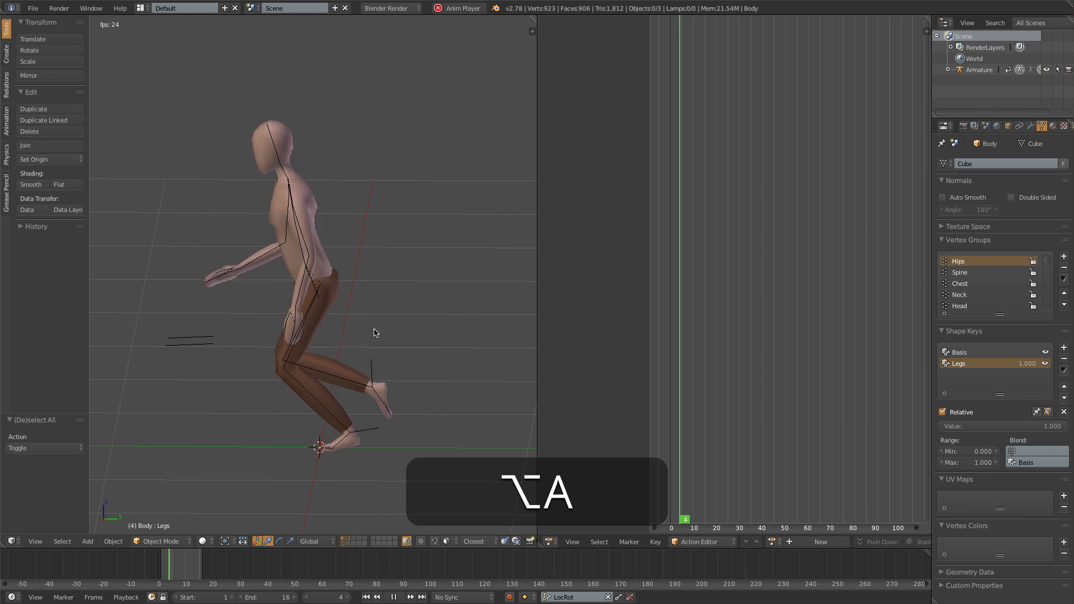
pyautogui.moveTo(375, 334); pyautogui.dragTo(449, 318, button='middle')
pyautogui.press('1')
pyautogui.hotkey('alt', 'a')
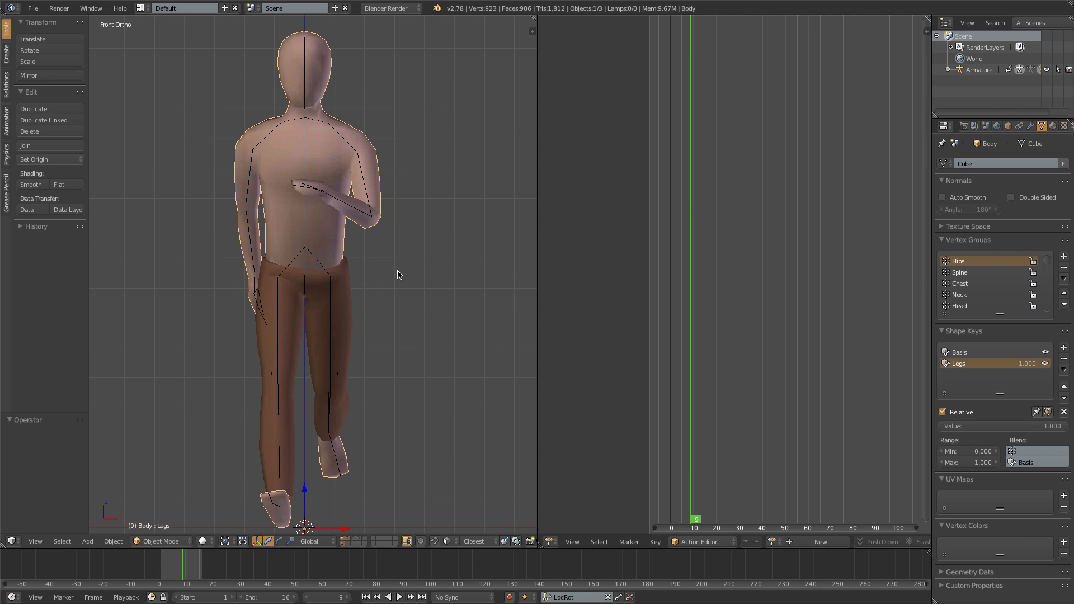
# - Hide the pants' layer, show the shirt's layer along with the body, and set the Legs shape key value to 0
pyautogui.press('shift')
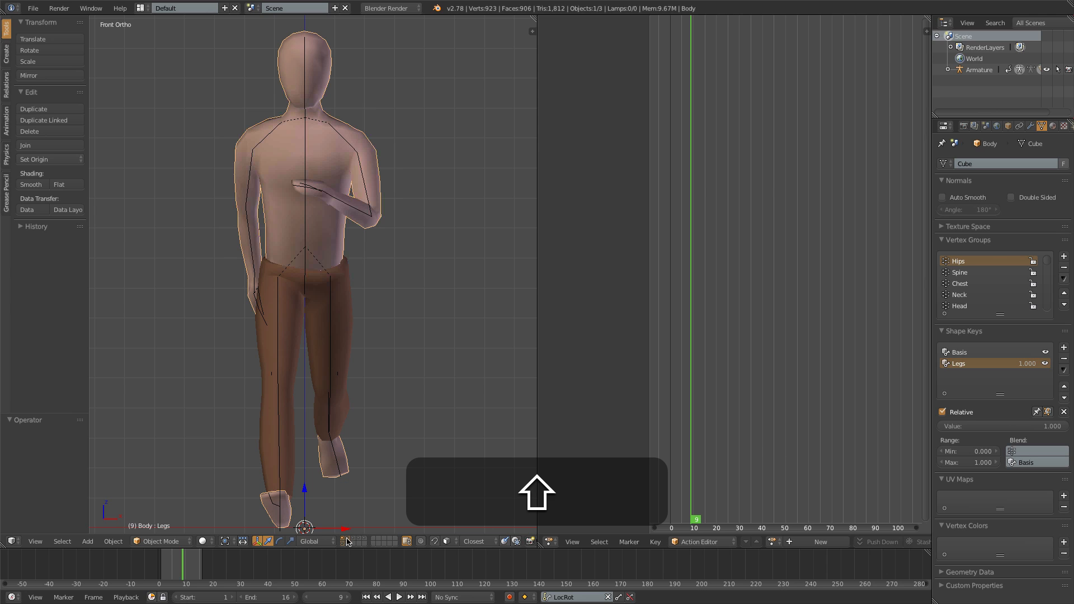
pyautogui.keyDown('shift'); pyautogui.click(347, 541); pyautogui.keyUp('shift')
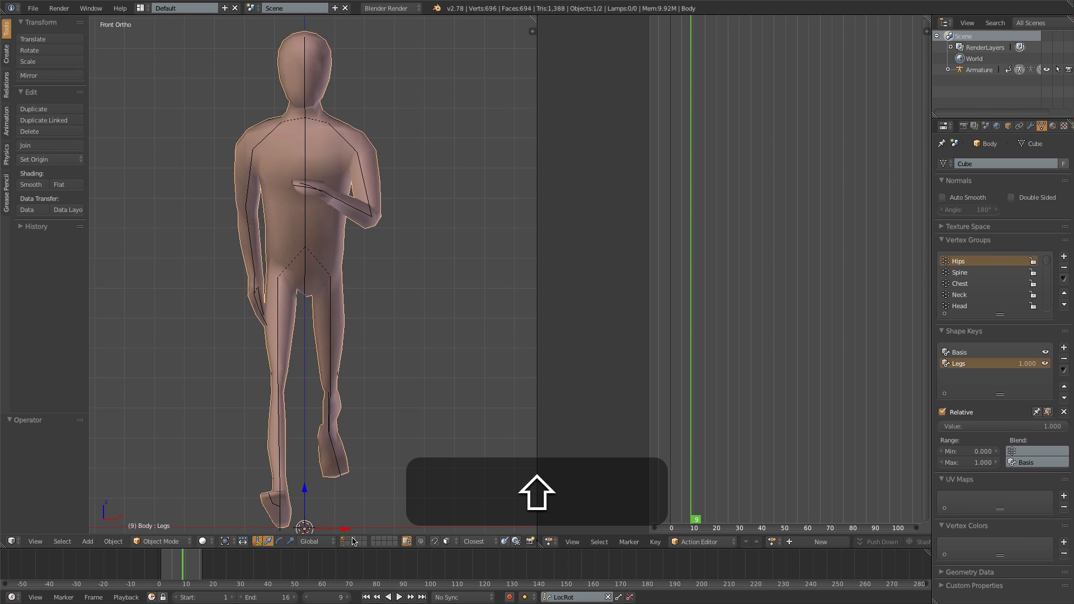
pyautogui.keyDown('shift'); pyautogui.click(353, 541); pyautogui.keyUp('shift')
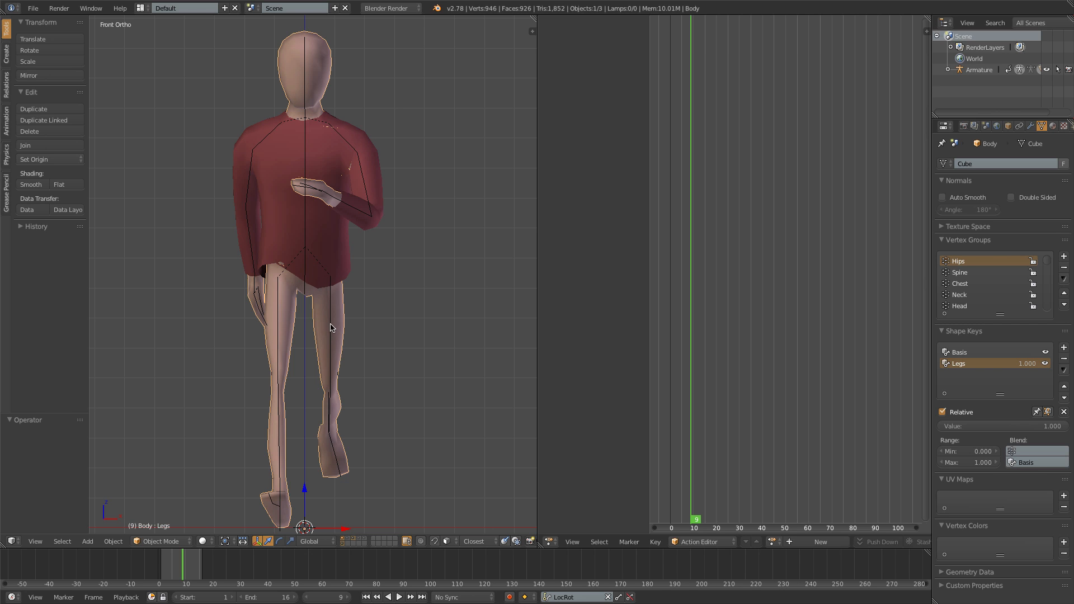
pyautogui.moveTo(1039, 426); pyautogui.dragTo(945, 427)
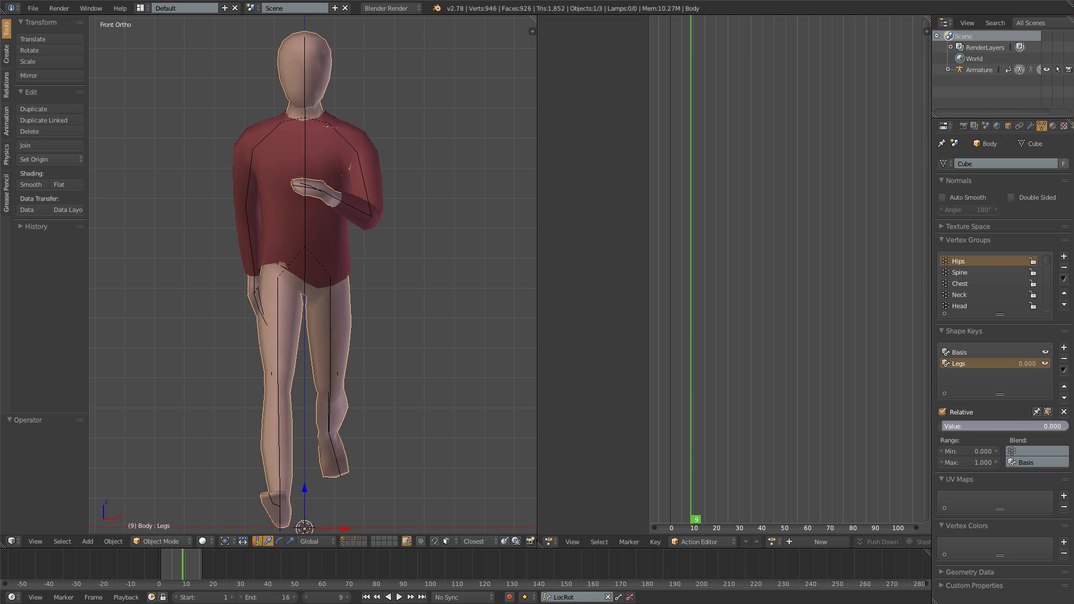
# - Play the animation from the front and the back to examine where the body pokes through the shirt, then stop it
pyautogui.hotkey('alt', 'a')
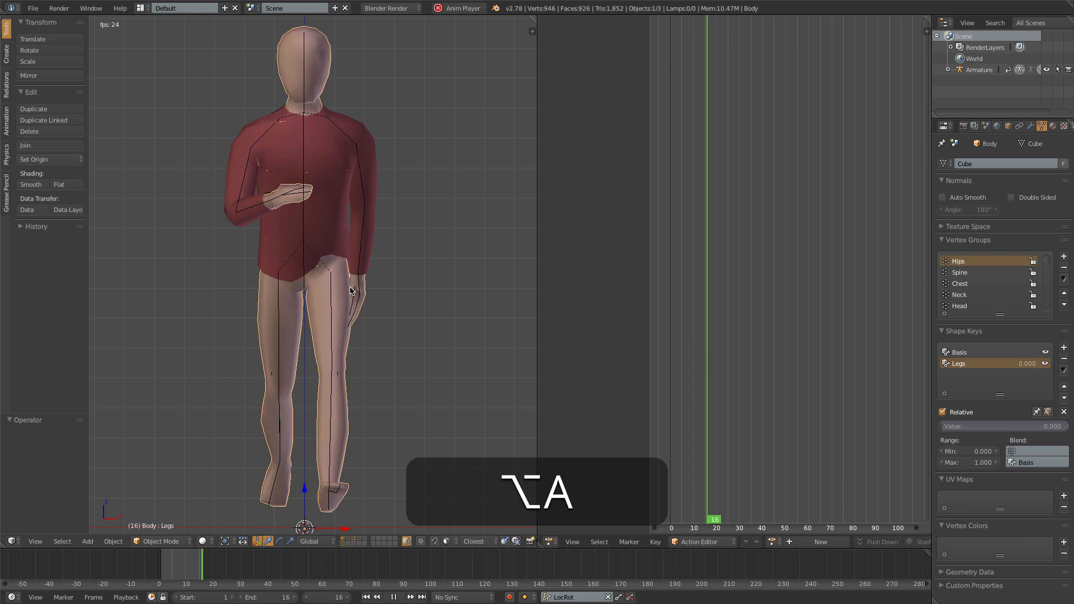
pyautogui.hotkey('ctrl', '1')
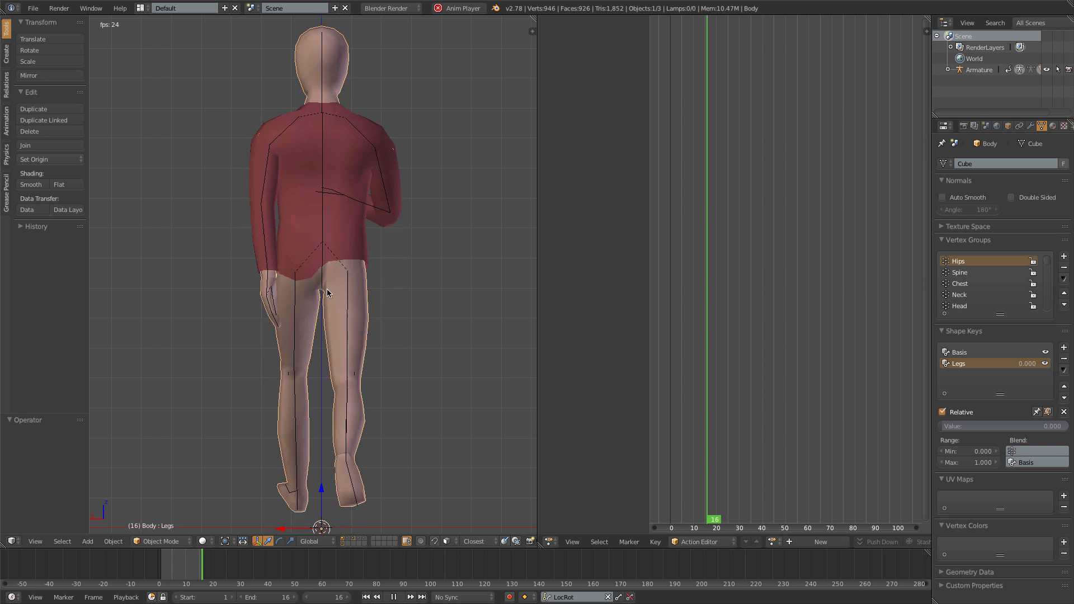
pyautogui.hotkey('alt', 'a')
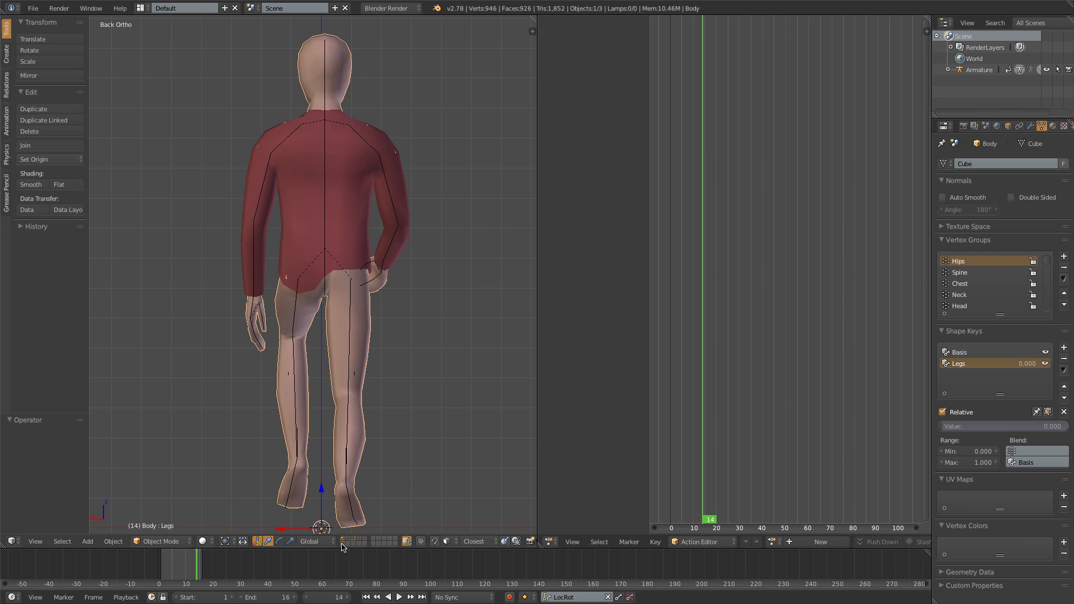
# - Hide the body, leaving only the shirt and the armature shown
pyautogui.press('h')
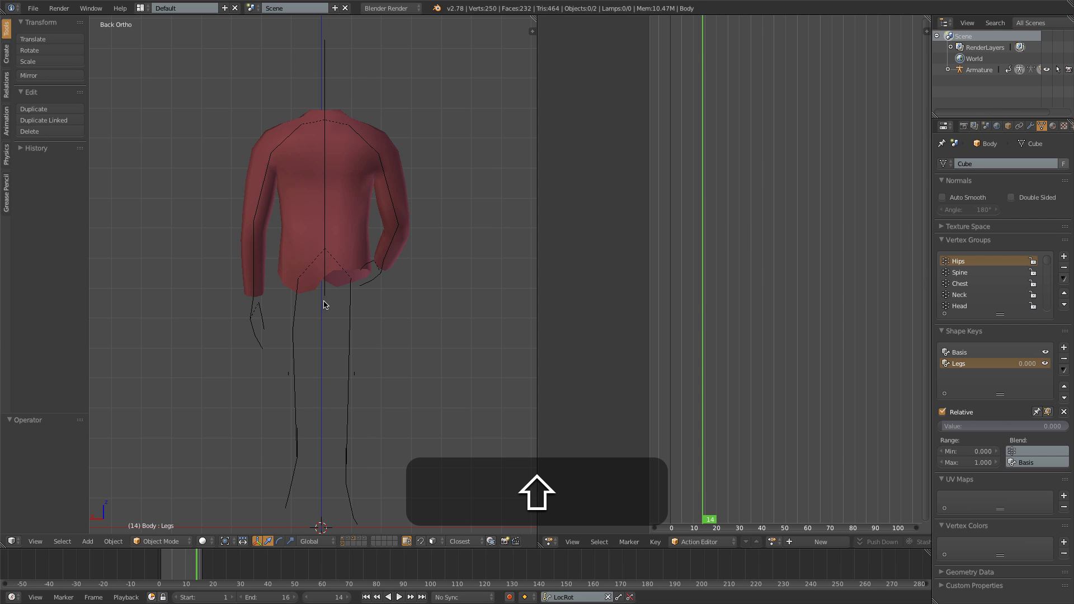
# - Switch the shirt to Weight Paint mode and select the left upper leg bone to show its Upper Leg.L weights
pyautogui.rightClick(351, 203)
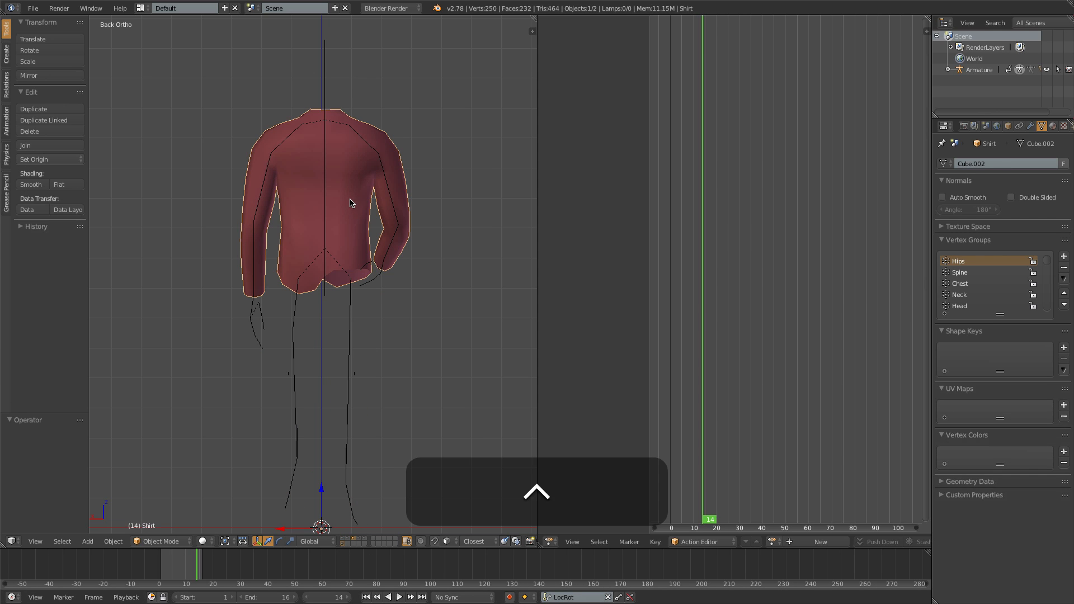
pyautogui.hotkey('ctrl', 'Tab')
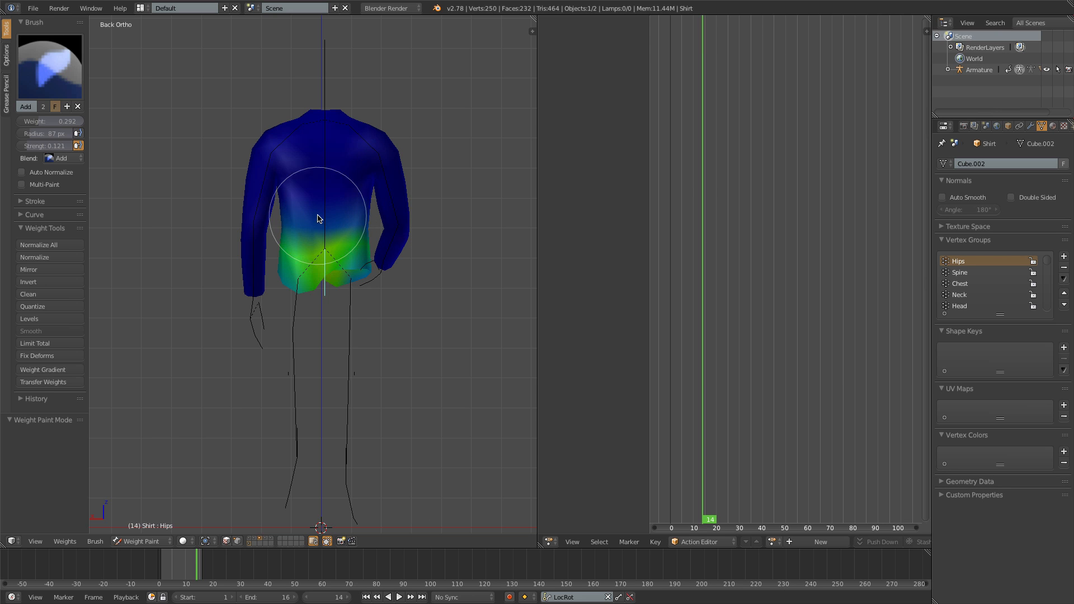
pyautogui.rightClick(297, 303)
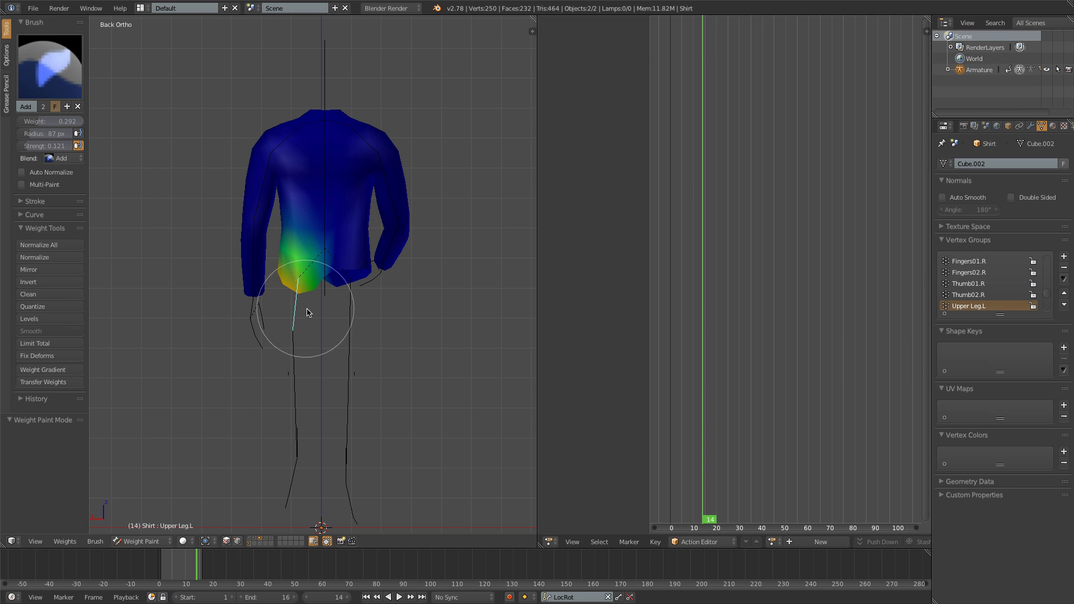
# - Try subtracting Upper Leg.L weight from the shirt's lower back with the Subtract brush, and undo the strokes
pyautogui.click(50, 66)
pyautogui.click(347, 134)
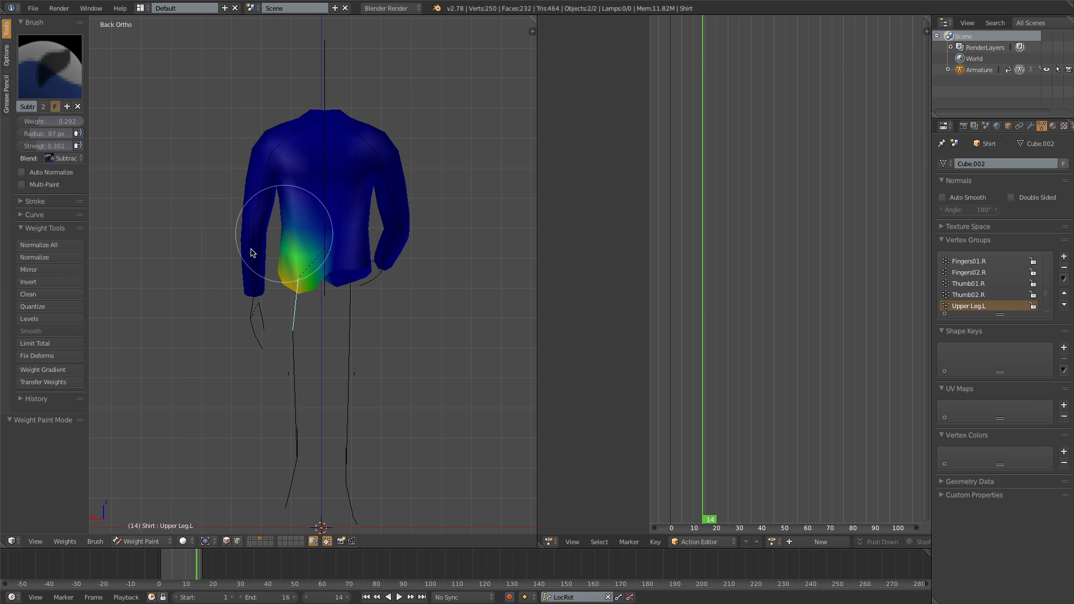
pyautogui.hotkey('ctrl', 'z')
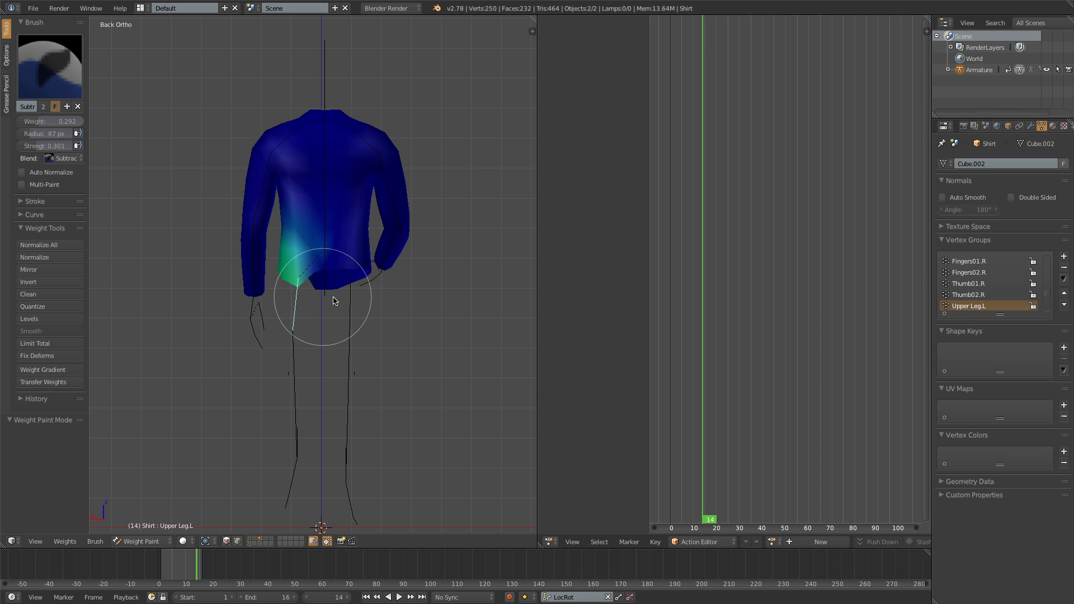
pyautogui.press('super+z')
pyautogui.press('super+z')
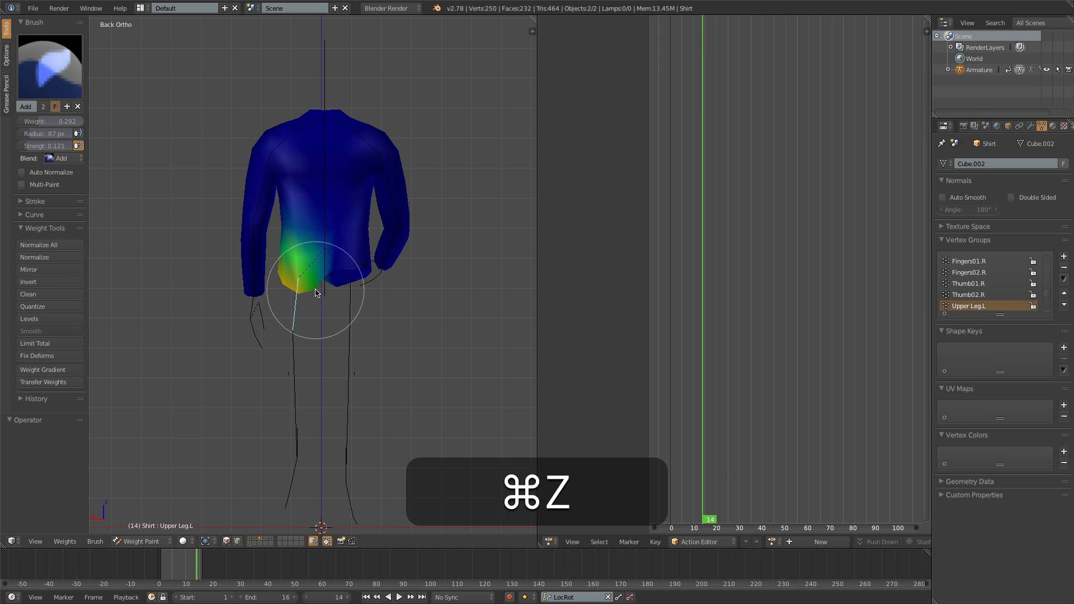
# - With vertex selection masking on, circle-select the shirt's lower back and subtract Upper Leg.L weight there
pyautogui.click(50, 66)
pyautogui.click(354, 133)
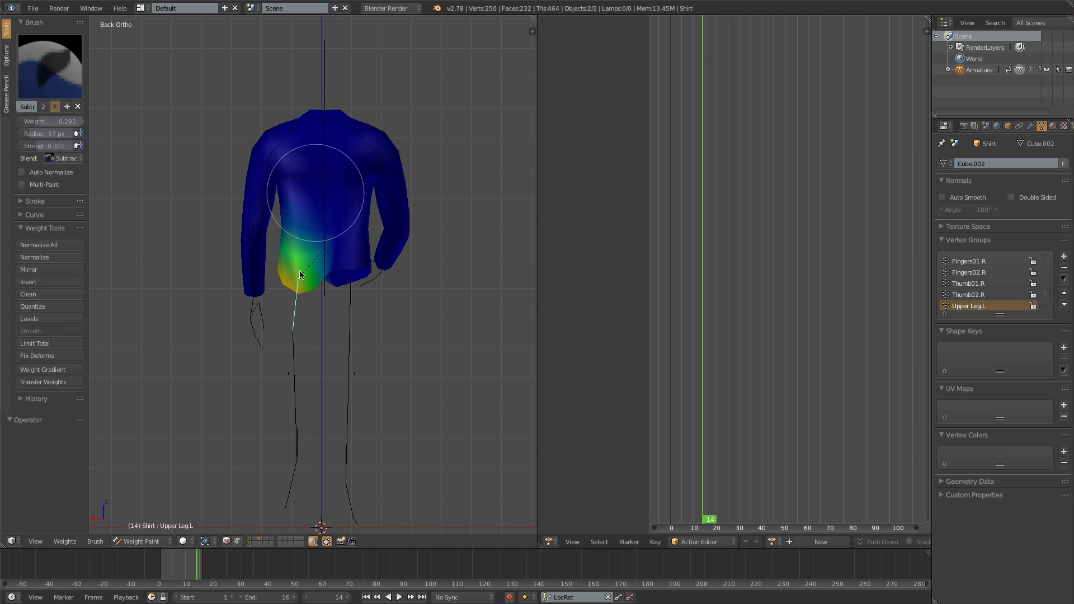
pyautogui.click(227, 542)
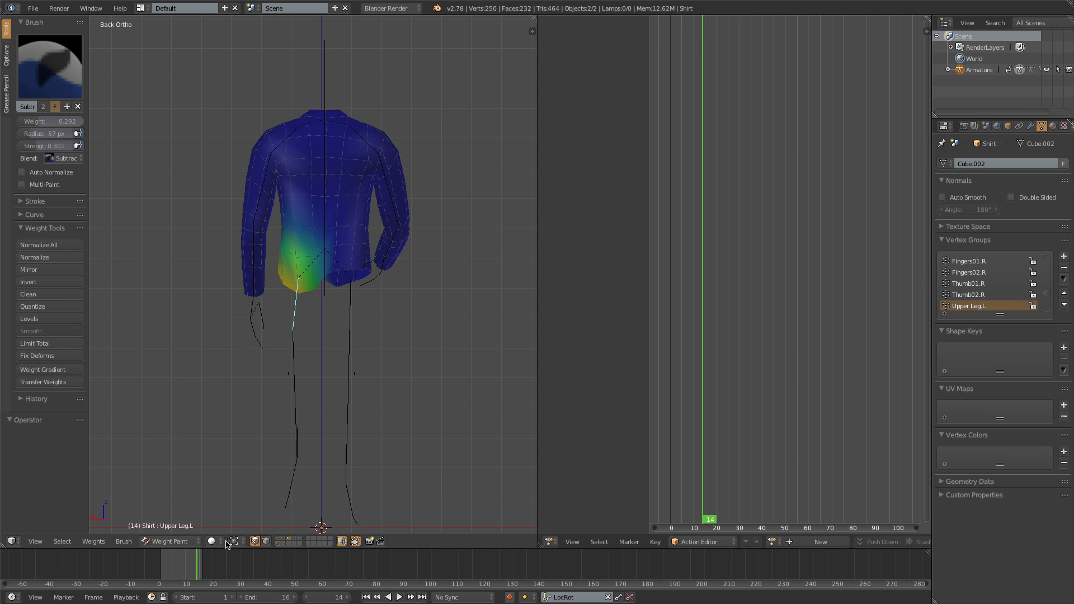
pyautogui.press('c')
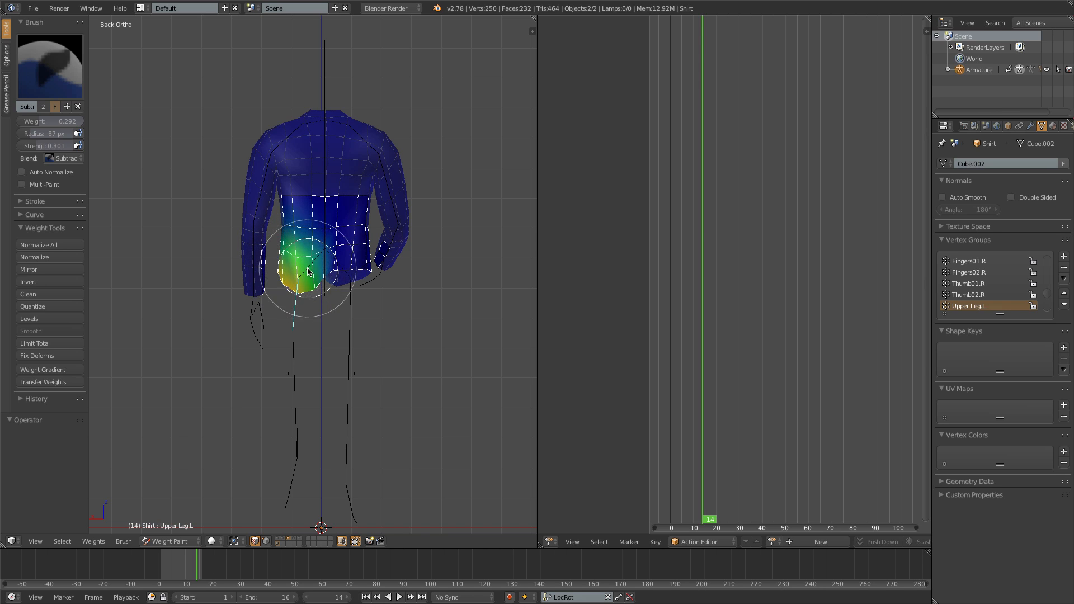
pyautogui.moveTo(280, 278)
pyautogui.mouseDown(button='middle')
pyautogui.moveTo(469, 301)
pyautogui.moveTo(294, 294)
pyautogui.moveTo(318, 257)
pyautogui.mouseUp(button='middle')
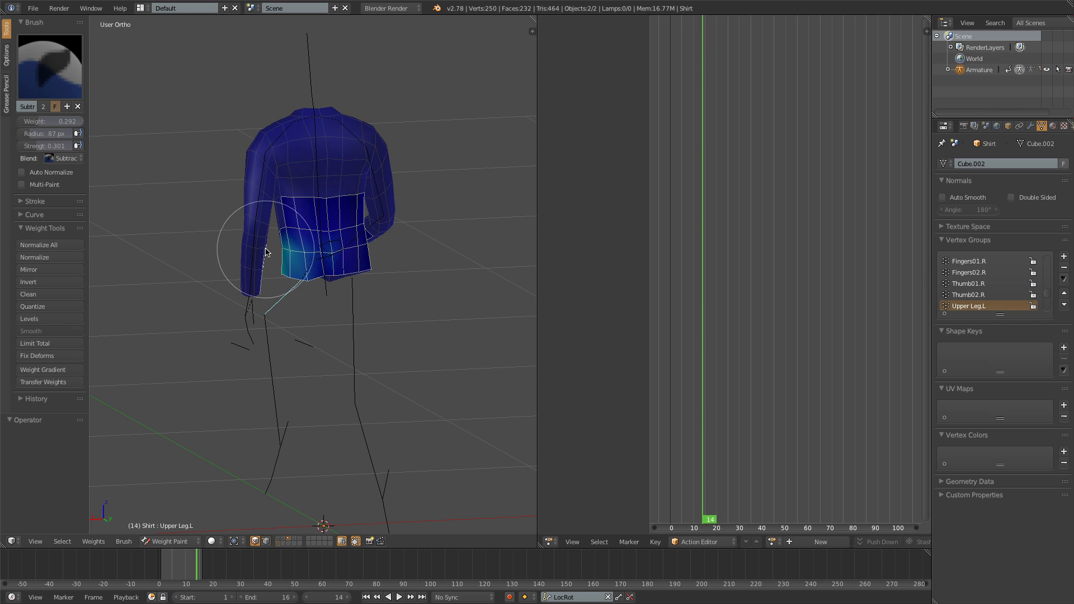
# - Replace the masked selection with the shirt's lower front and subtract Upper Leg.L weight there, undoing the last stroke
pyautogui.moveTo(266, 252)
pyautogui.mouseDown(button='middle')
pyautogui.moveTo(300, 288)
pyautogui.moveTo(384, 251)
pyautogui.moveTo(332, 259)
pyautogui.moveTo(400, 257)
pyautogui.mouseUp(button='middle')
pyautogui.press('a')
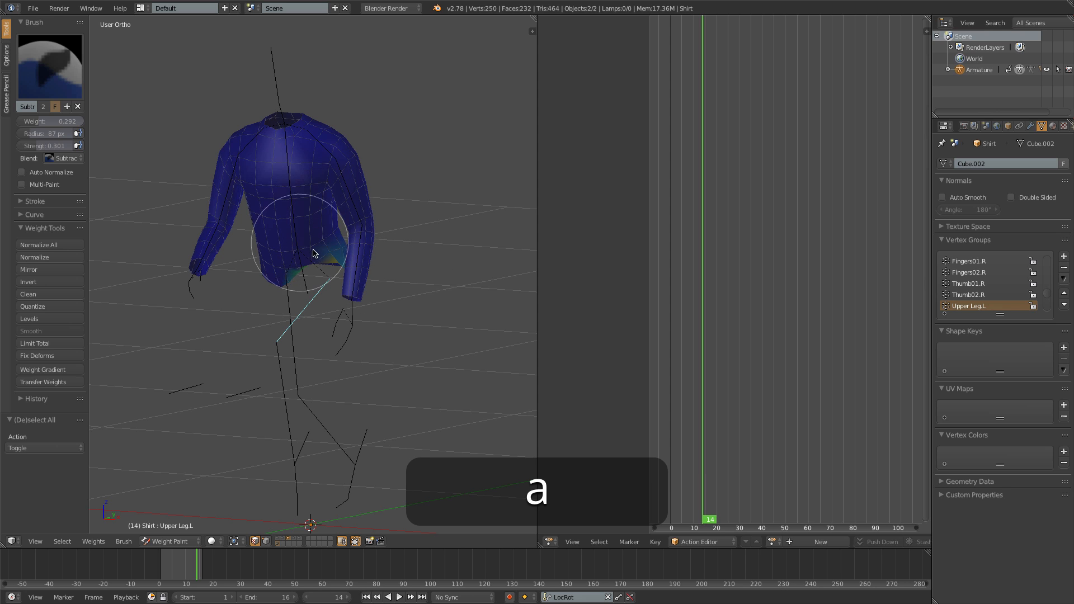
pyautogui.moveTo(305, 255)
pyautogui.mouseDown(button='middle')
pyautogui.moveTo(309, 246)
pyautogui.moveTo(298, 263)
pyautogui.mouseUp(button='middle')
pyautogui.press('c')
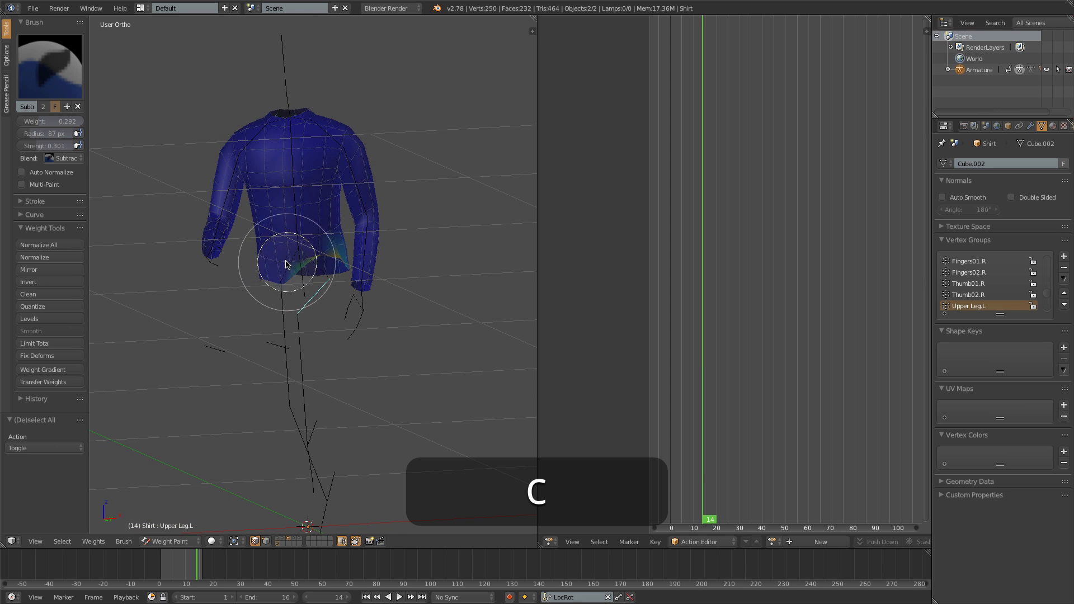
pyautogui.moveTo(286, 264); pyautogui.dragTo(301, 253)
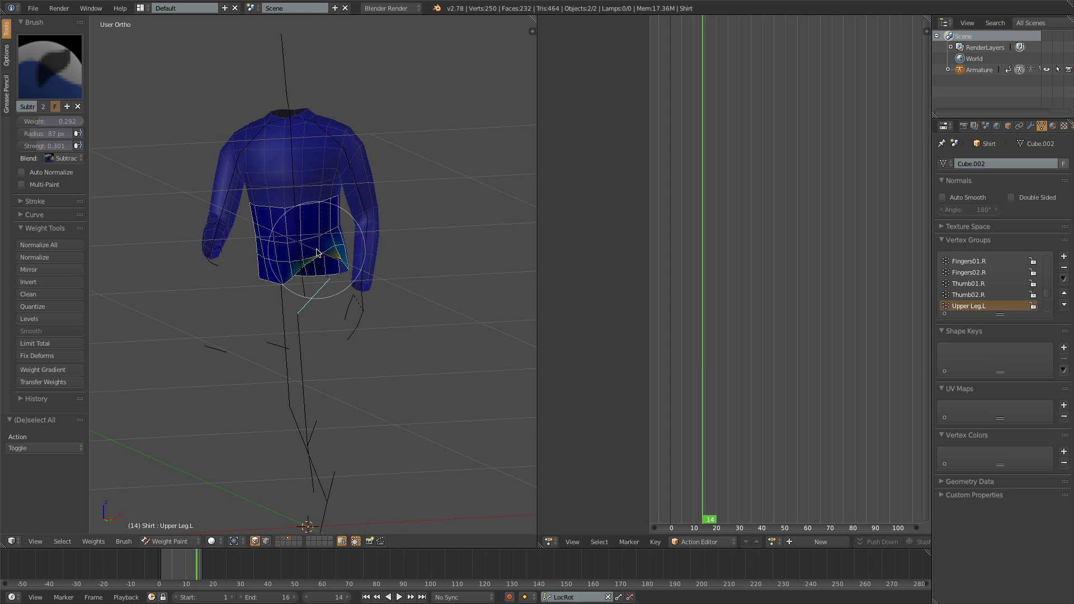
pyautogui.moveTo(316, 253)
pyautogui.mouseDown(button='middle')
pyautogui.moveTo(224, 288)
pyautogui.moveTo(368, 273)
pyautogui.moveTo(343, 283)
pyautogui.moveTo(311, 273)
pyautogui.moveTo(327, 263)
pyautogui.moveTo(317, 242)
pyautogui.mouseUp(button='middle')
pyautogui.press('c')
pyautogui.press('c')
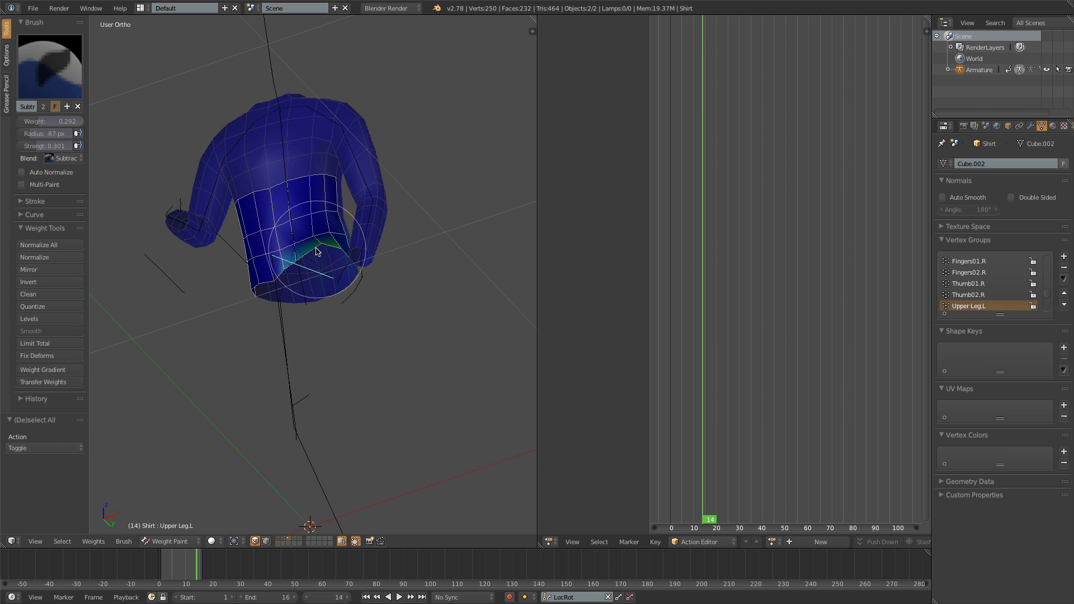
pyautogui.moveTo(300, 284); pyautogui.dragTo(342, 305, button='middle')
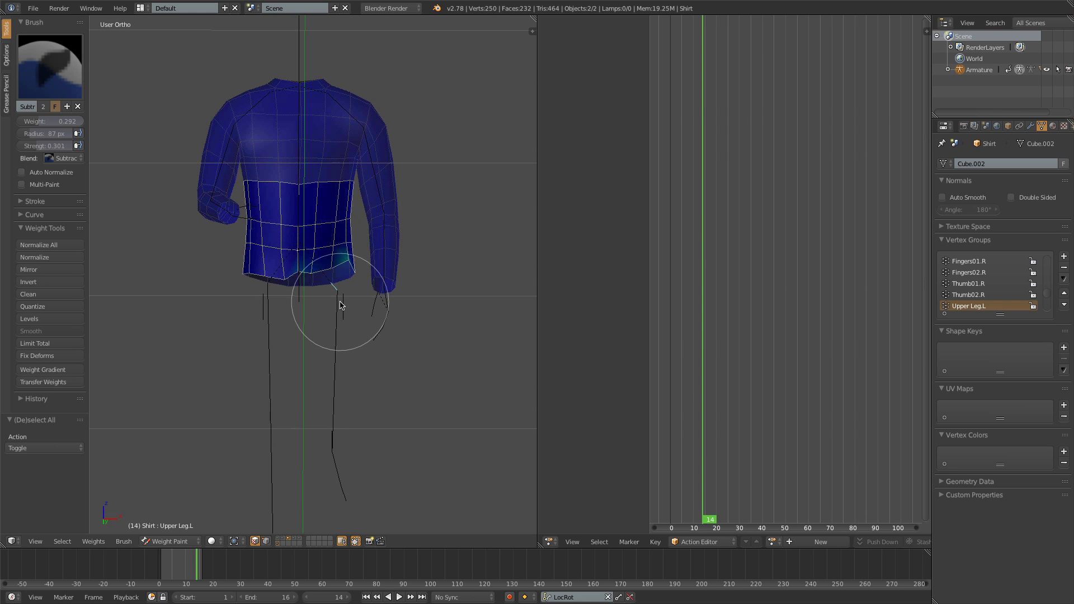
pyautogui.press('super+z')
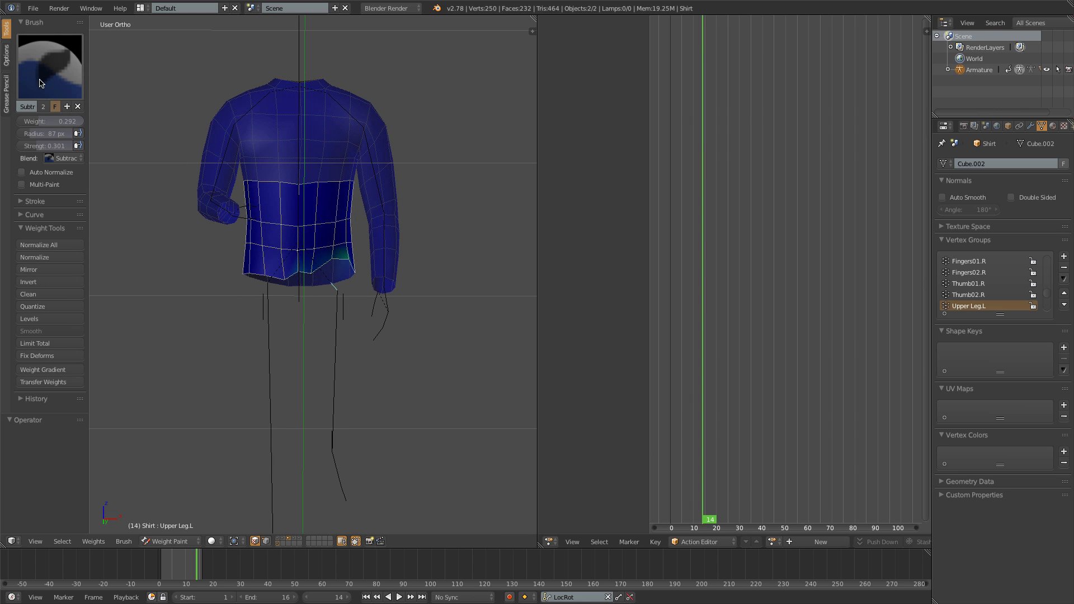
# - Even out the Upper Leg.L weight along the shirt's front hem using the Add brush followed by the Subtract brush
pyautogui.click(50, 66)
pyautogui.click(42, 131)
pyautogui.scroll(5, 290, 291)
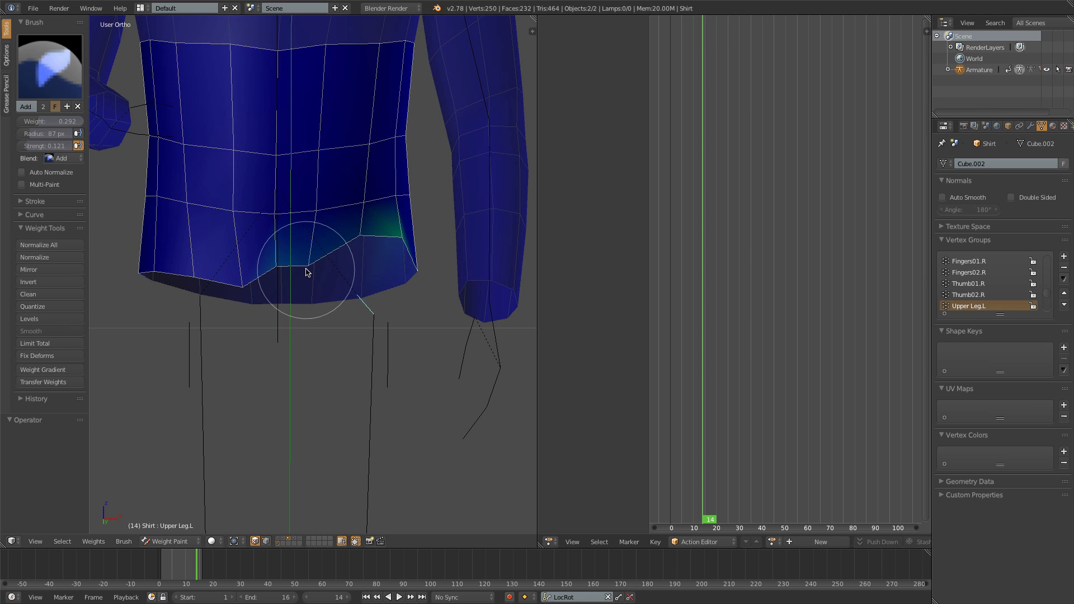
pyautogui.press('KP_1')
pyautogui.scroll(-3, 287, 308)
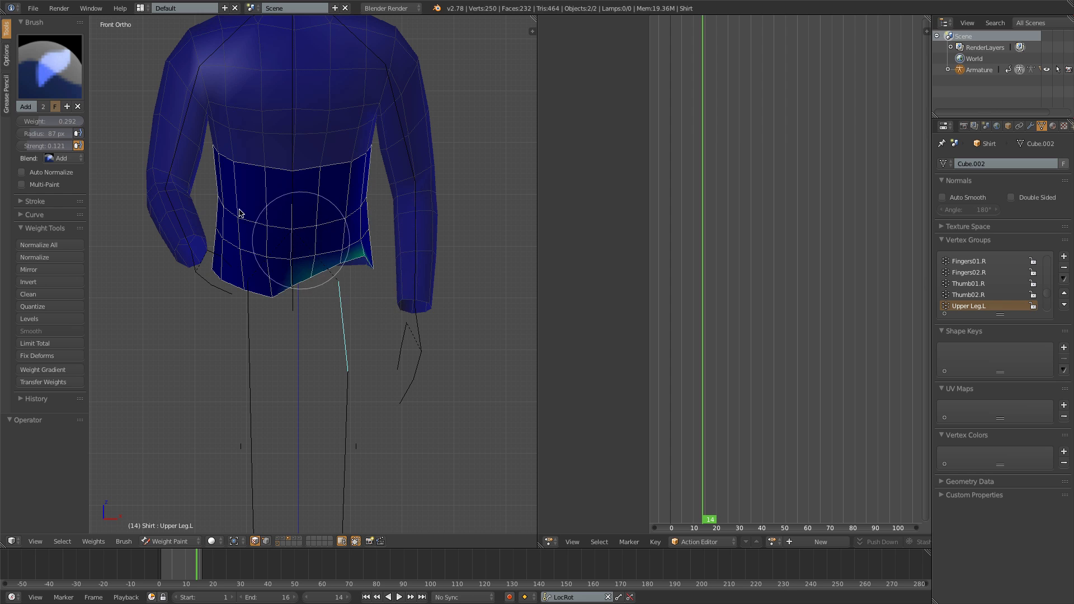
pyautogui.click(49, 66)
pyautogui.click(355, 133)
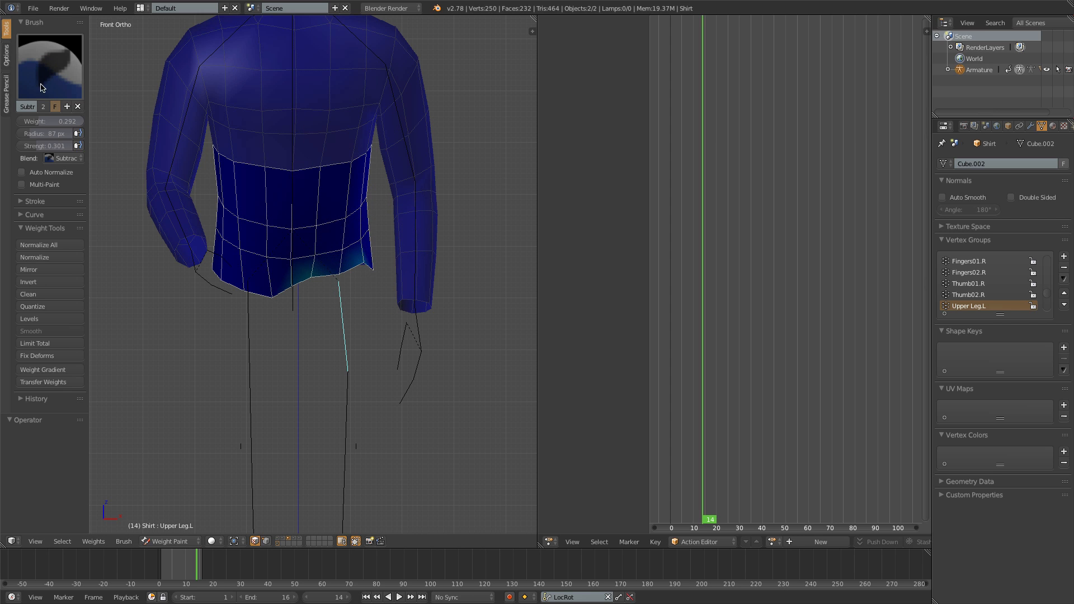
# - Touch up the front hem's Upper Leg.L weight with the Add brush, running the animation briefly to paint at frame 7
pyautogui.click(50, 66)
pyautogui.click(43, 126)
pyautogui.scroll(2, 393, 296)
pyautogui.scroll(-2, 362, 278)
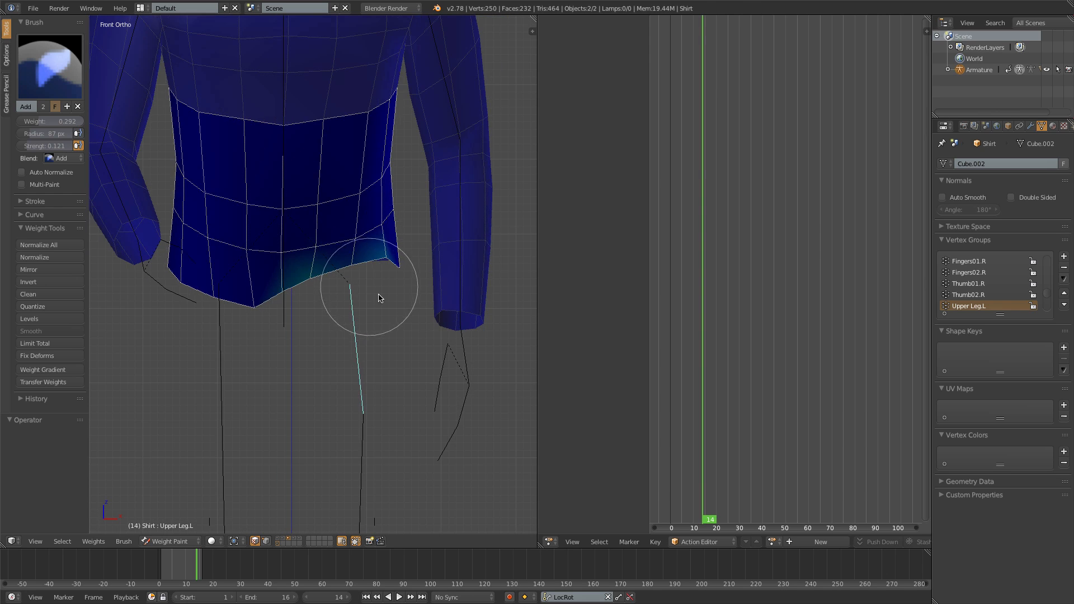
pyautogui.hotkey('alt', 'a')
pyautogui.hotkey('alt', 'a')
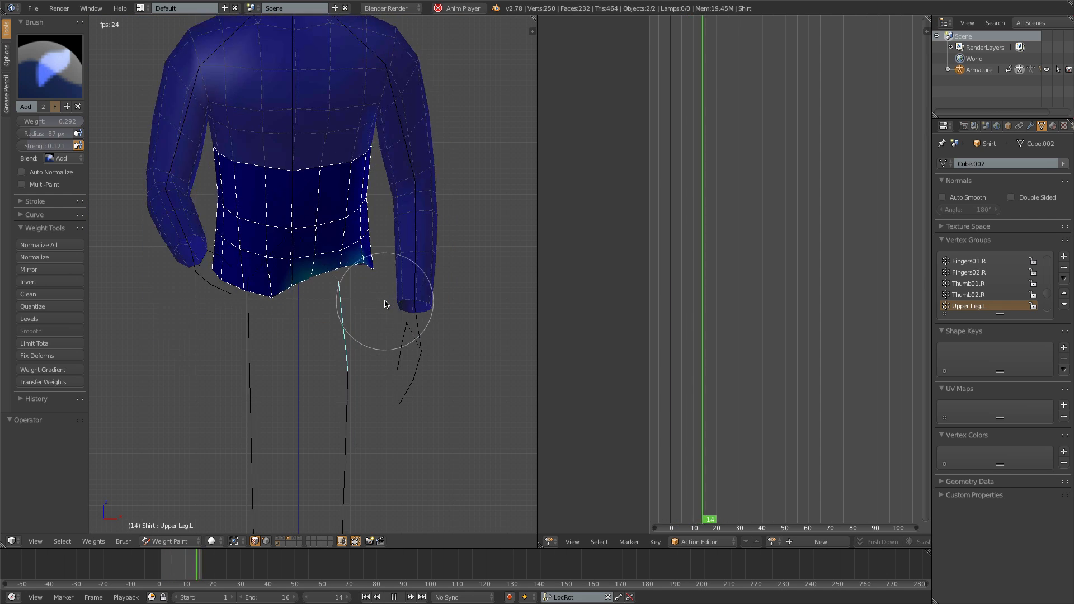
pyautogui.moveTo(329, 298); pyautogui.dragTo(364, 288)
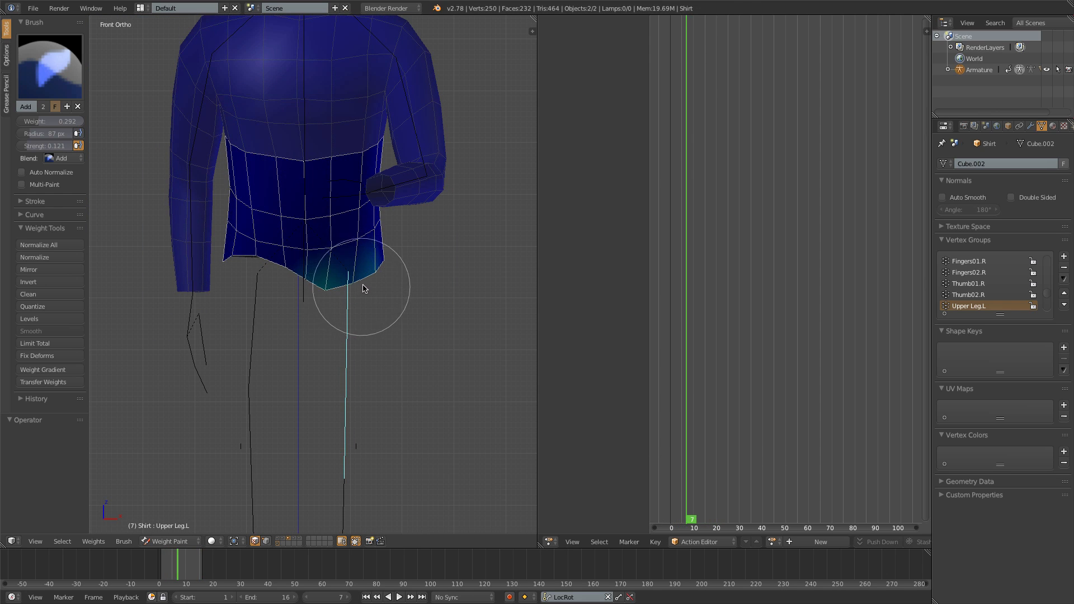
# - With the animation playing from the side, deselect the vertices, turn off vertex masking, and show the body's layer
pyautogui.hotkey('alt', 'a')
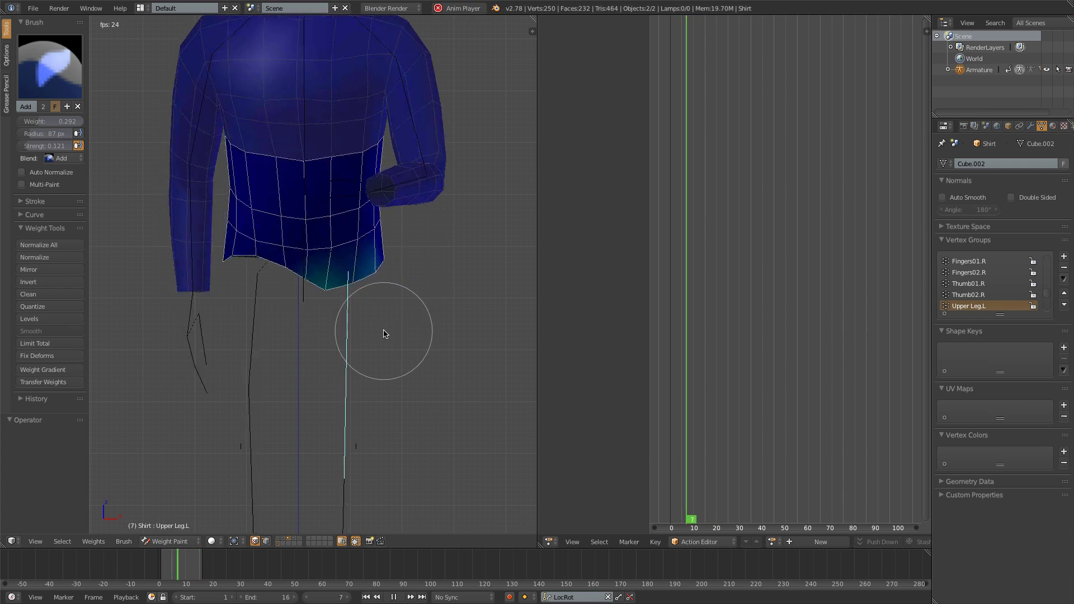
pyautogui.scroll(-3, 384, 334)
pyautogui.press('KP_3')
pyautogui.press('a')
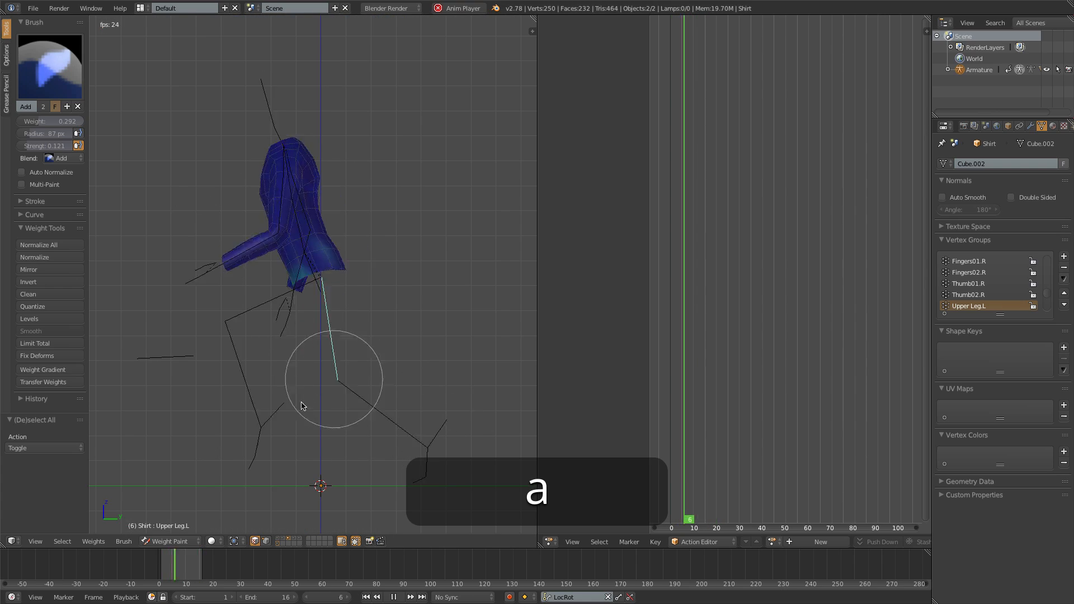
pyautogui.click(257, 541)
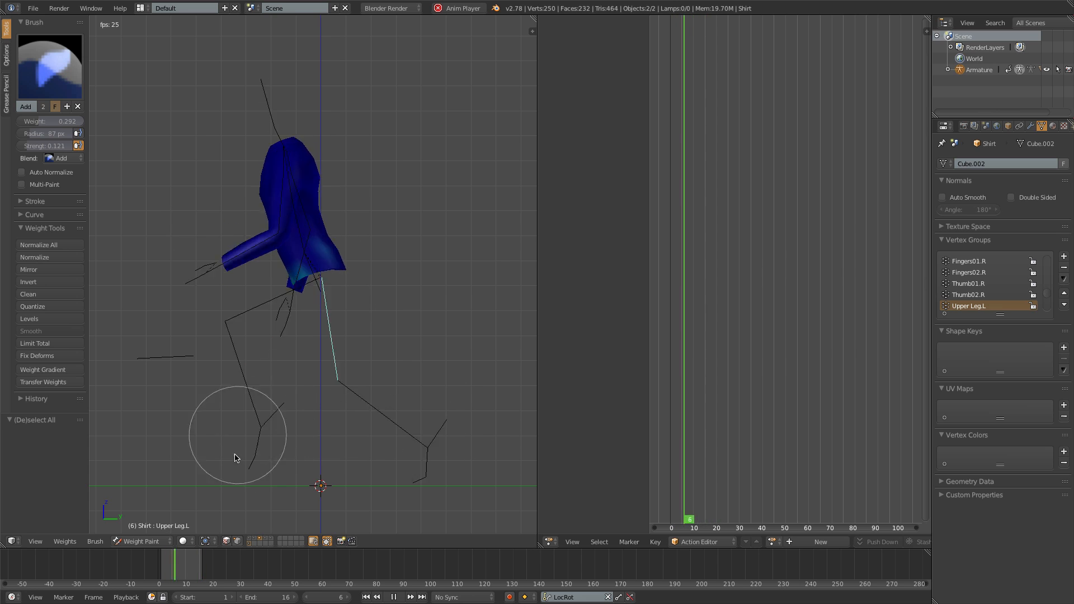
pyautogui.keyDown('shift'); pyautogui.click(250, 539); pyautogui.keyUp('shift')
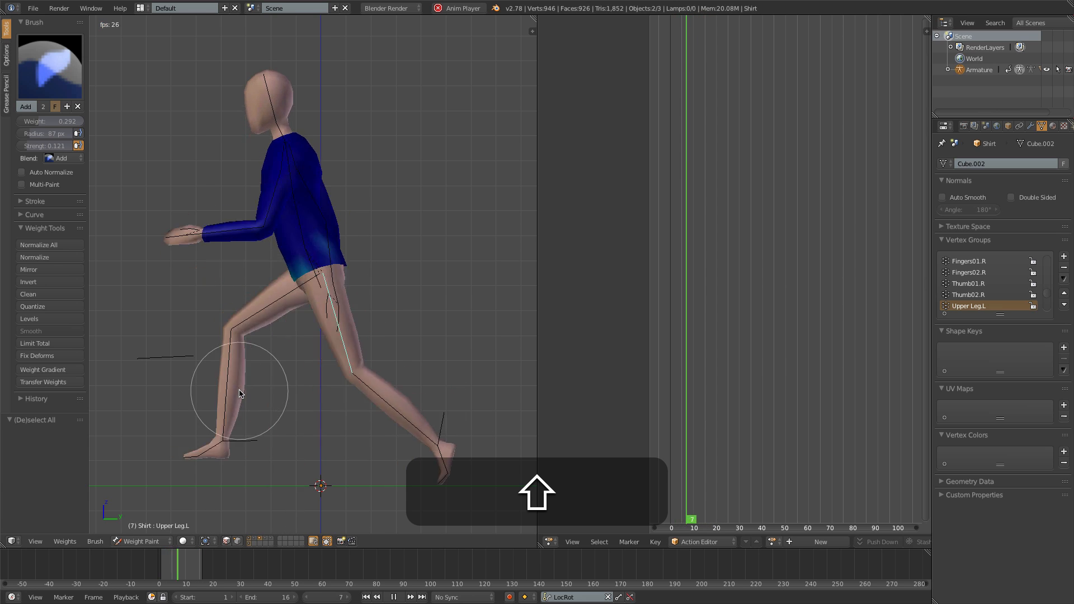
# - Watch how the shirt fits over the running body from the front and side, and stop playback
pyautogui.press('KP_1')
pyautogui.press('KP_3')
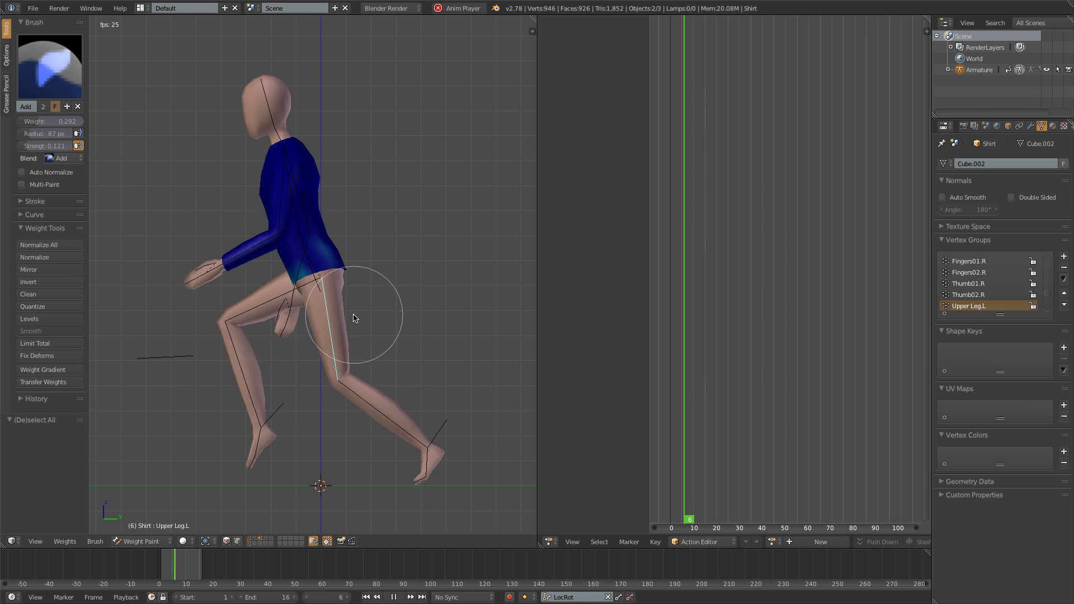
pyautogui.hotkey('alt', 'a')
# - Return to Object Mode, select the body, and add a shape key named Torso
pyautogui.hotkey('ctrl', 'Tab')
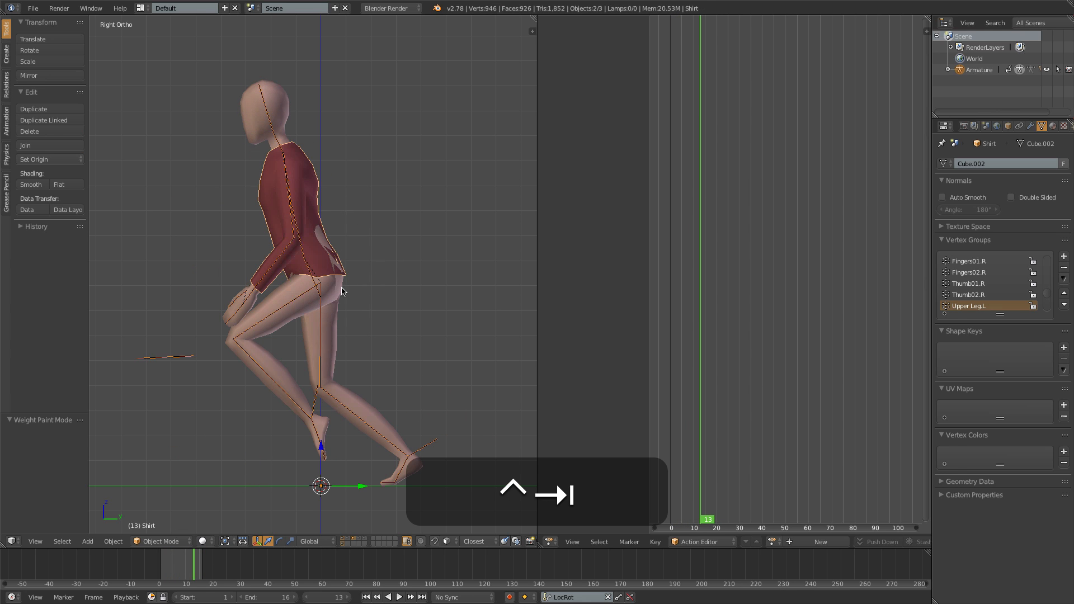
pyautogui.rightClick(337, 290)
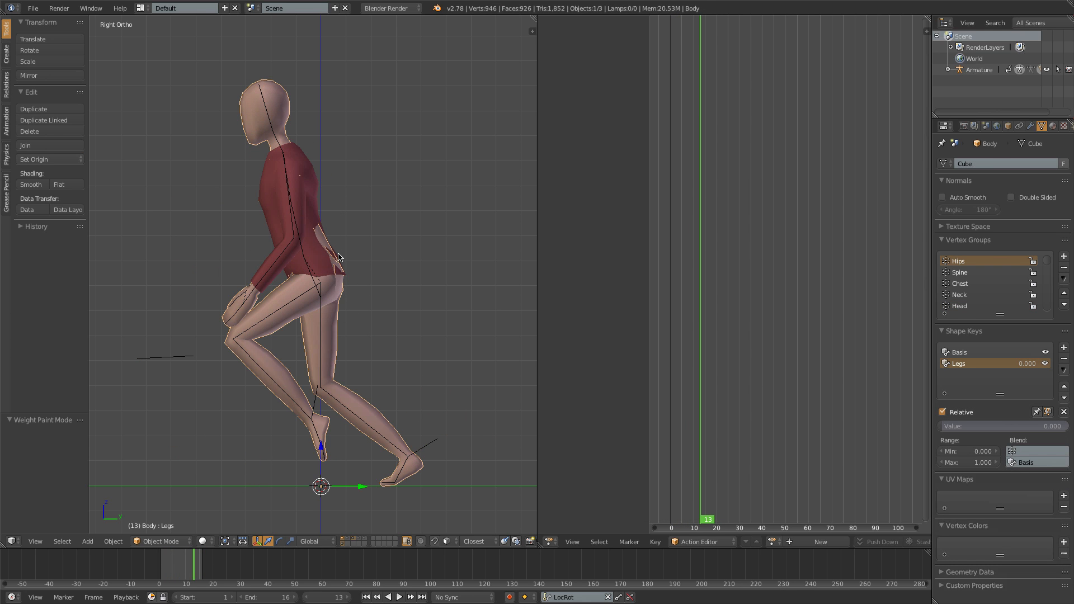
pyautogui.click(1064, 349)
pyautogui.doubleClick(958, 374)
pyautogui.write('Torso')
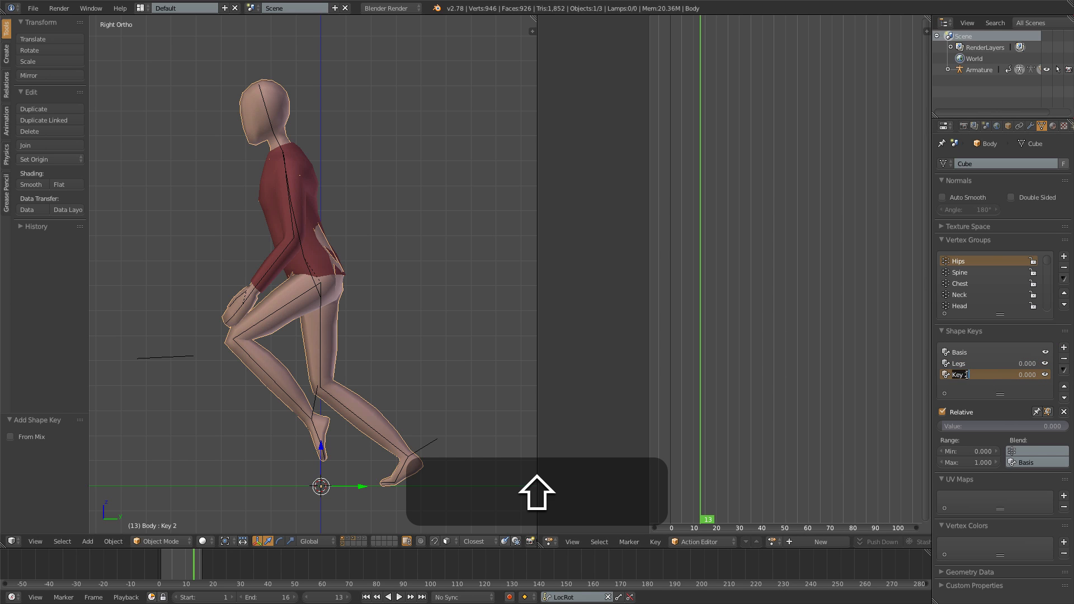
pyautogui.press('Return')
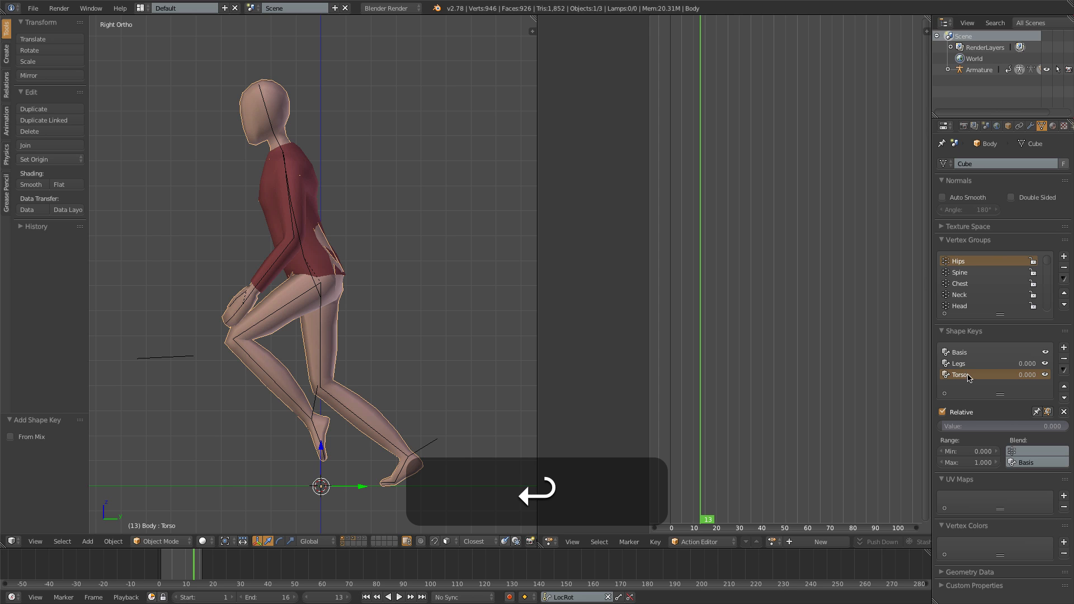
# - Add another shape key to the body and name it Arms
pyautogui.click(1065, 348)
pyautogui.doubleClick(968, 386)
pyautogui.write('Arms')
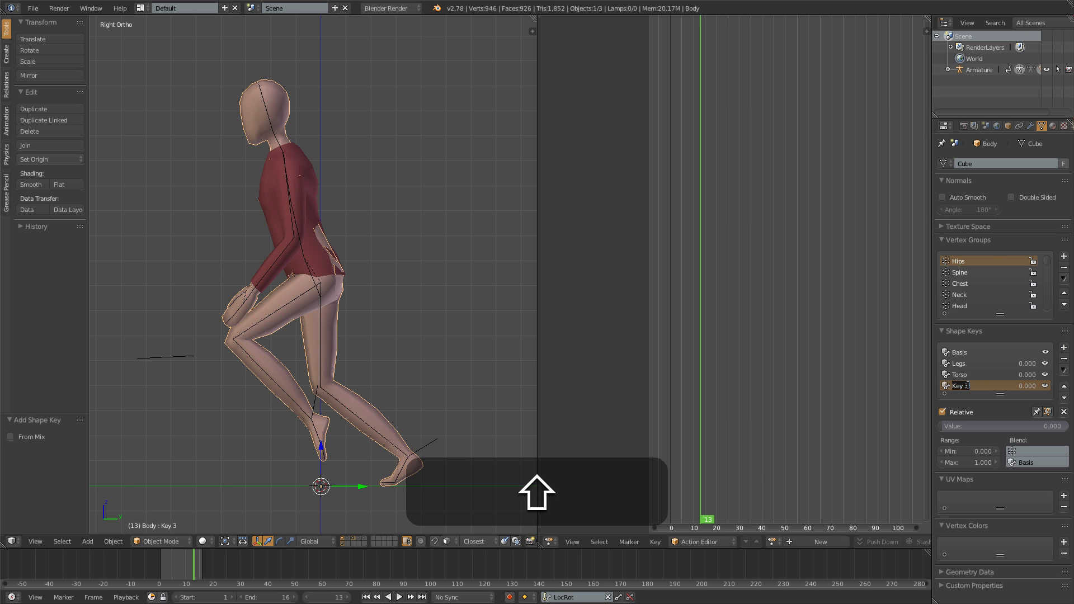
pyautogui.press('Return')
# - Isolate the body in front view, enter Edit Mode in wireframe, and circle-select the torso vertices from hips to shoulder
pyautogui.press('KP_1')
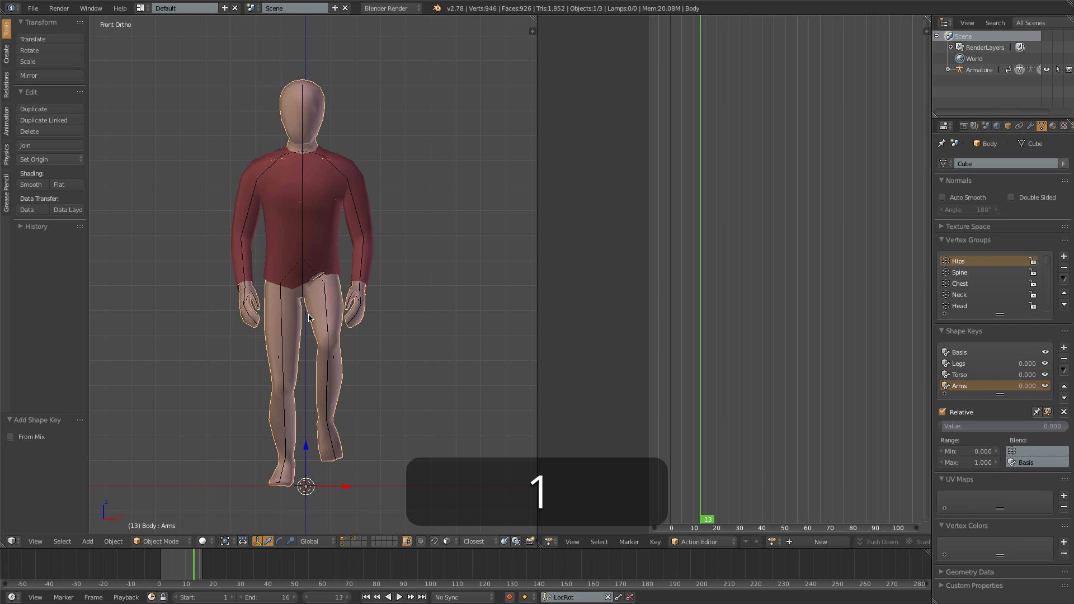
pyautogui.click(345, 541)
pyautogui.press('Tab')
pyautogui.press('z')
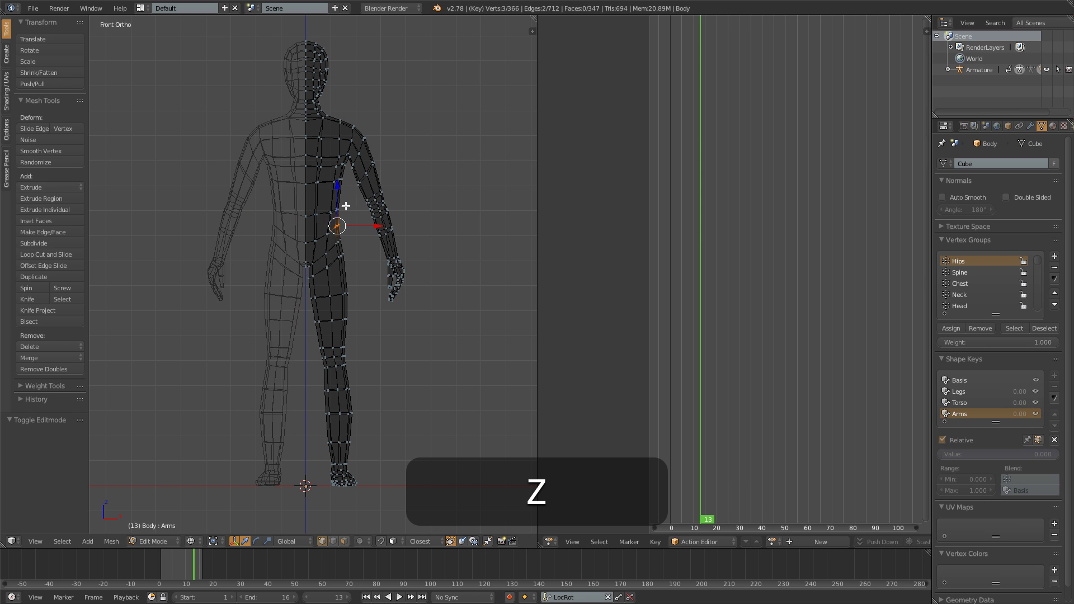
pyautogui.press('c')
pyautogui.moveTo(308, 219)
pyautogui.mouseDown()
pyautogui.moveTo(319, 220)
pyautogui.moveTo(311, 232)
pyautogui.moveTo(319, 144)
pyautogui.moveTo(332, 138)
pyautogui.mouseUp()
pyautogui.rightClick(331, 137)
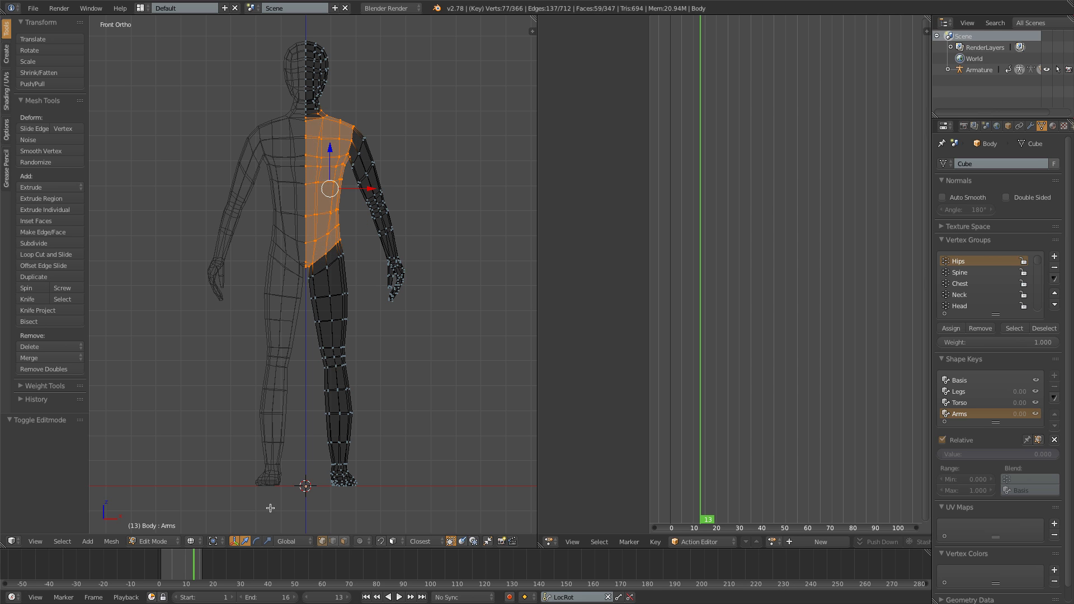
# - Switch to face selection and circle-deselect the unwanted faces around the head, neck and crotch, leaving only the torso selected
pyautogui.click(345, 542)
pyautogui.press('c')
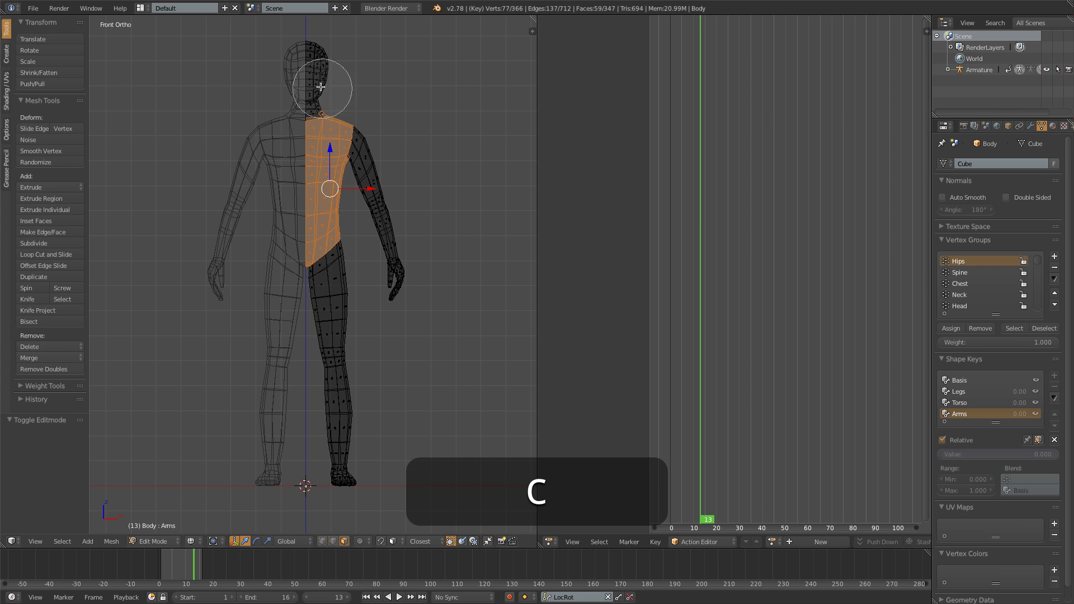
pyautogui.middleClick(314, 85)
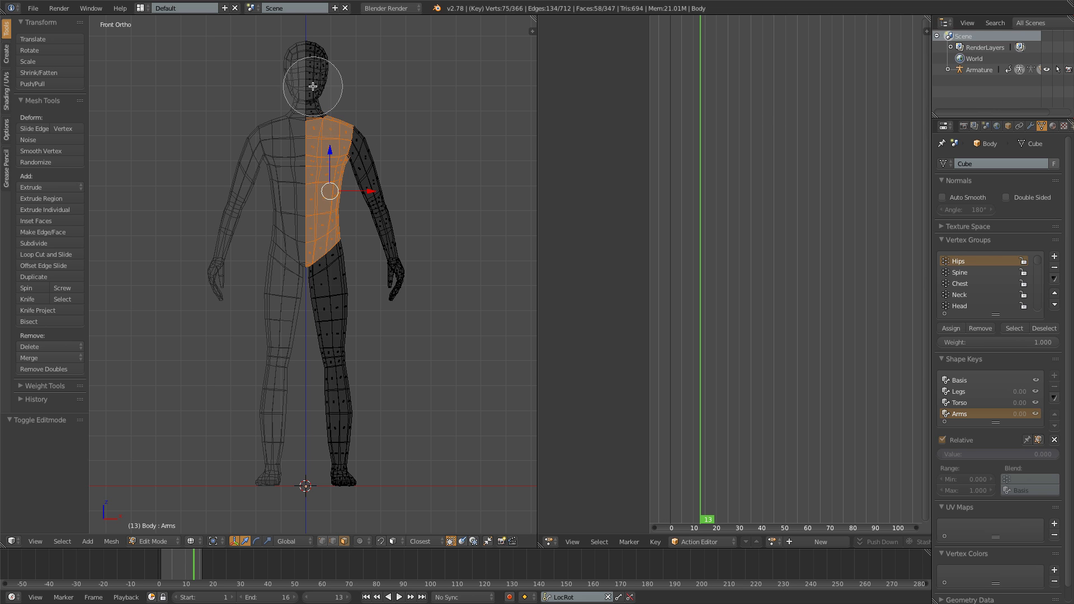
pyautogui.rightClick(305, 298)
pyautogui.scroll(6, 305, 295)
pyautogui.press('c')
pyautogui.middleClick(293, 268)
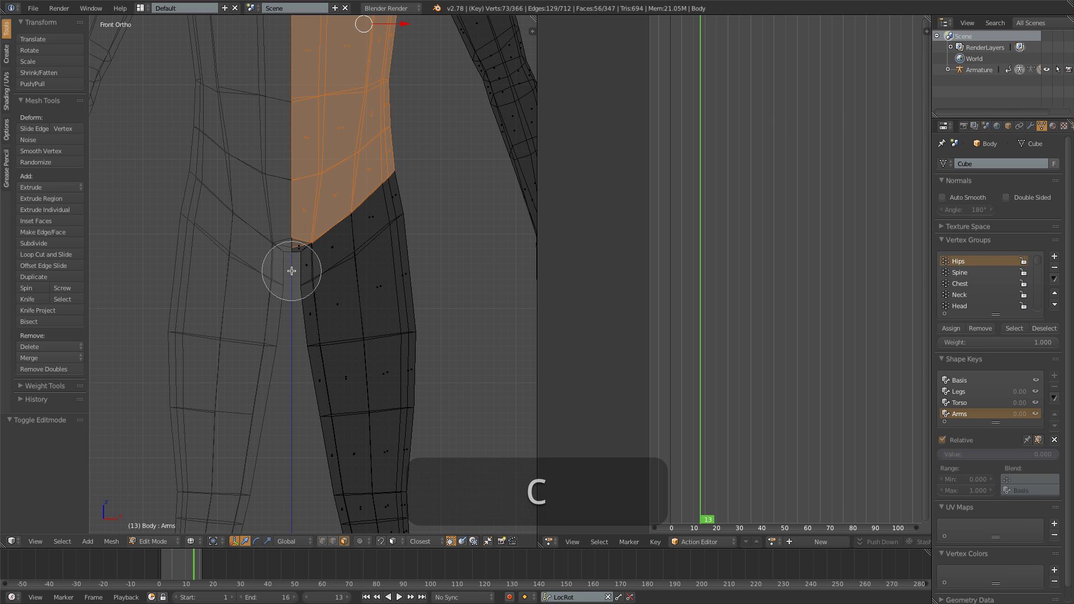
pyautogui.rightClick(291, 271)
pyautogui.scroll(-5, 290, 278)
# - Shrink the selected torso faces inward by about 0.015, then scale them to about 0.848 in X and Y only
pyautogui.press('z')
pyautogui.keyDown('shift'); pyautogui.moveTo(334, 276); pyautogui.dragTo(343, 305, button='middle'); pyautogui.keyUp('shift')
pyautogui.hotkey('alt', 's')
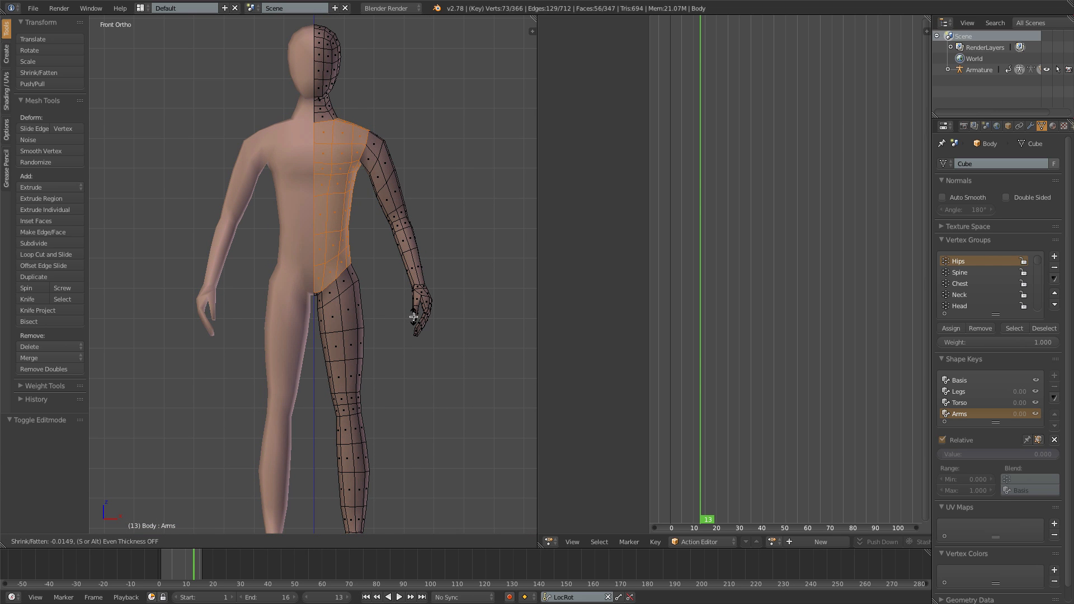
pyautogui.click(415, 306)
pyautogui.press('s')
pyautogui.hotkey('shift', 'z')
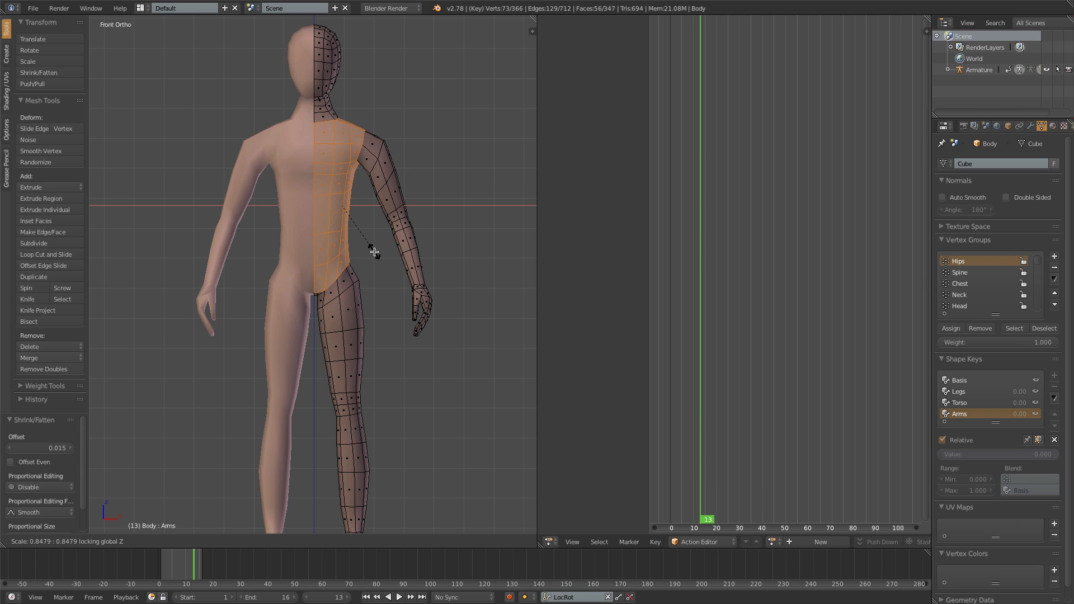
pyautogui.click(374, 252)
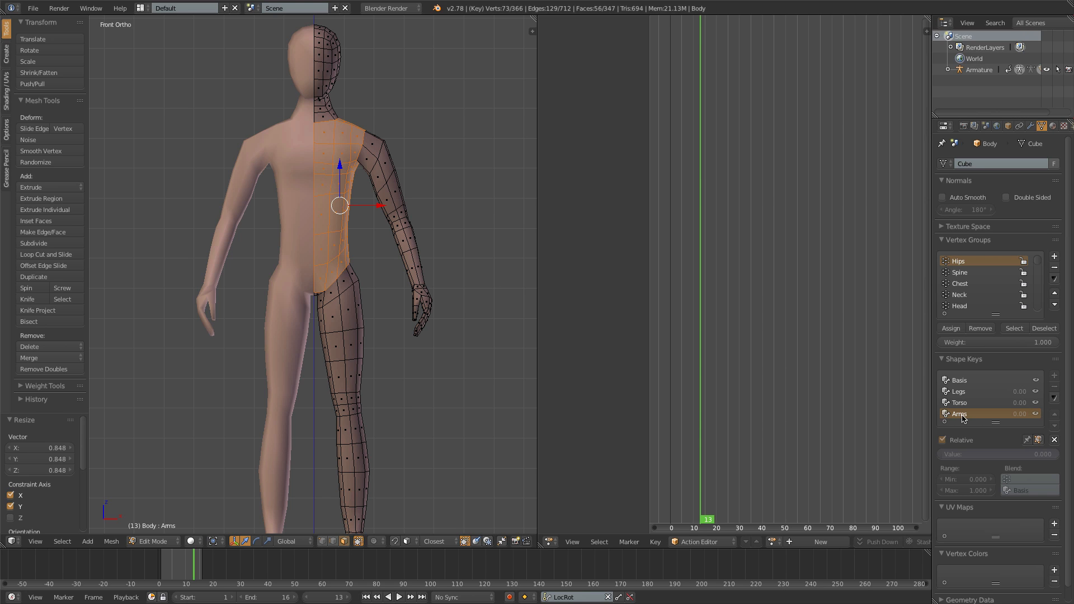
# - Swap the two shape key names so the edited last key is called Torso and the one above it Arms
pyautogui.write('Torso')
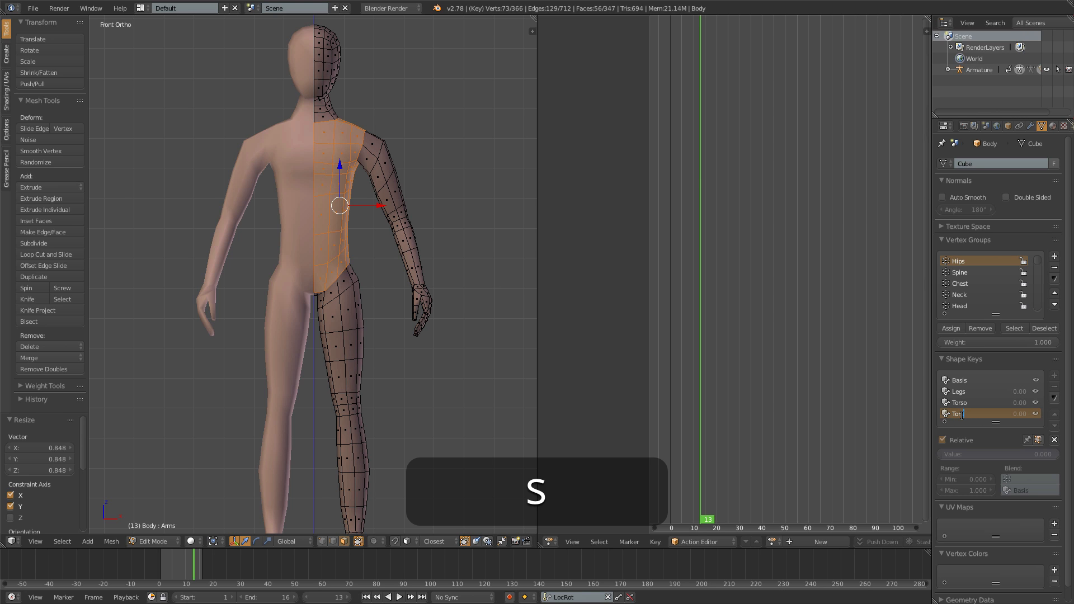
pyautogui.press('Return')
pyautogui.doubleClick(968, 403)
pyautogui.write('Arms')
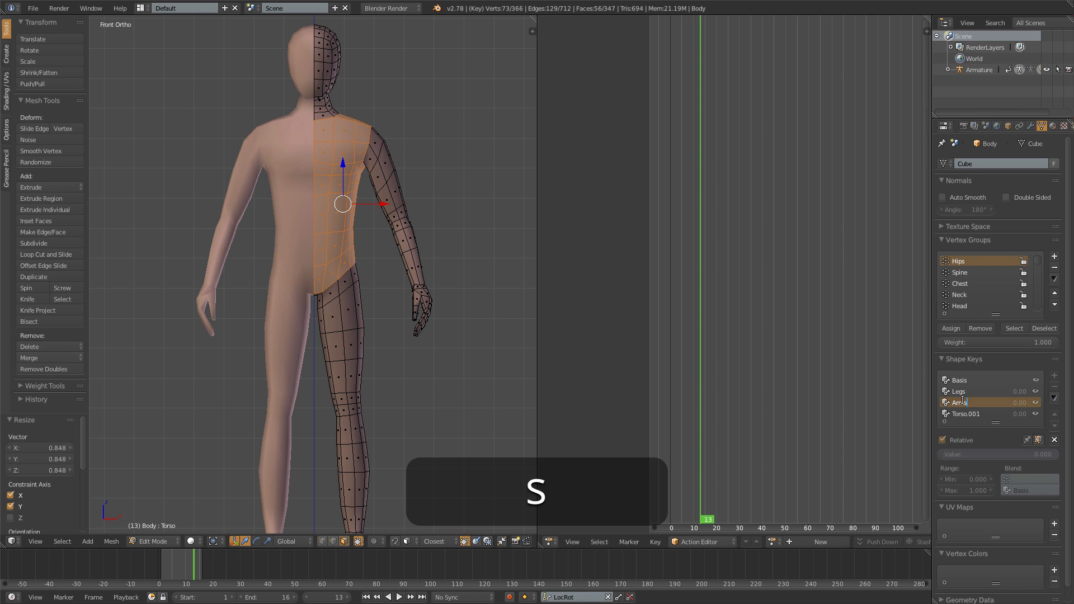
pyautogui.press('Return')
pyautogui.doubleClick(988, 414)
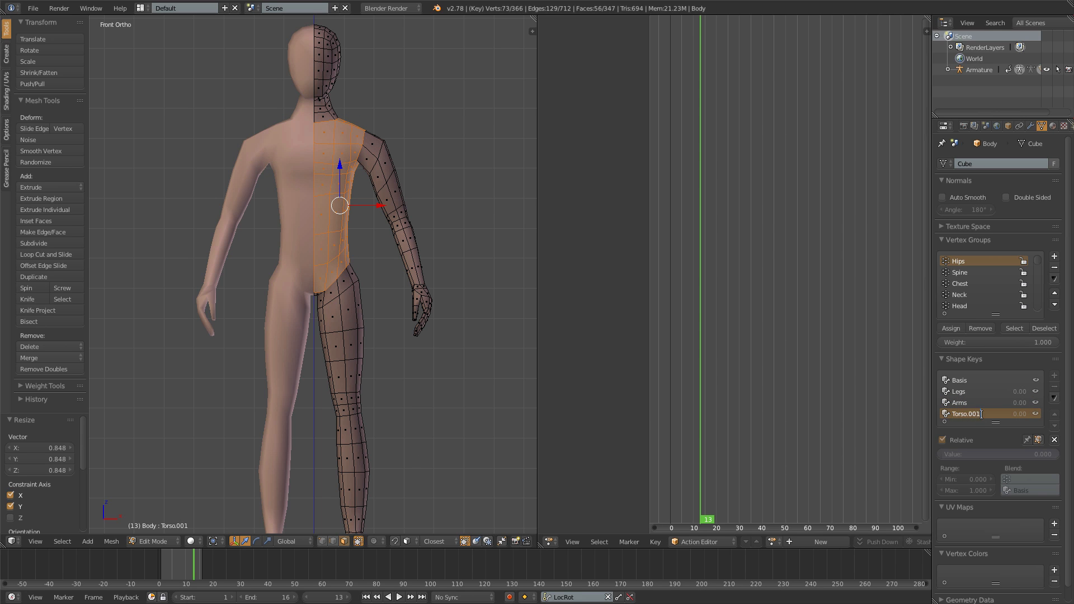
pyautogui.press('BackSpace')
pyautogui.press('Return')
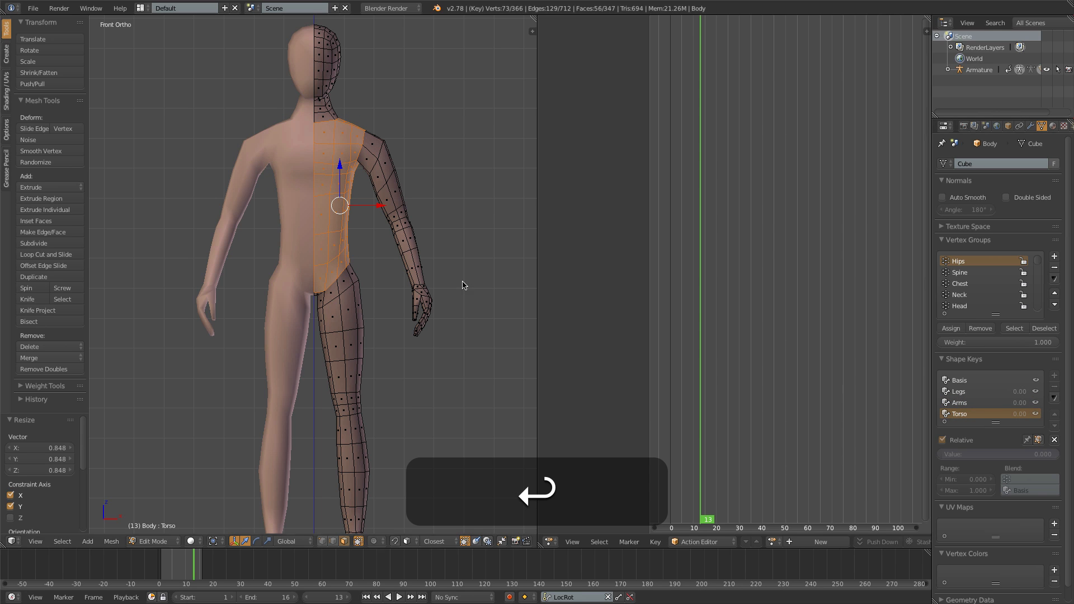
# - In the Arms shape key, circle-select the arm faces from shoulder to wrist and shrink them inward by about 0.011
pyautogui.click(961, 404)
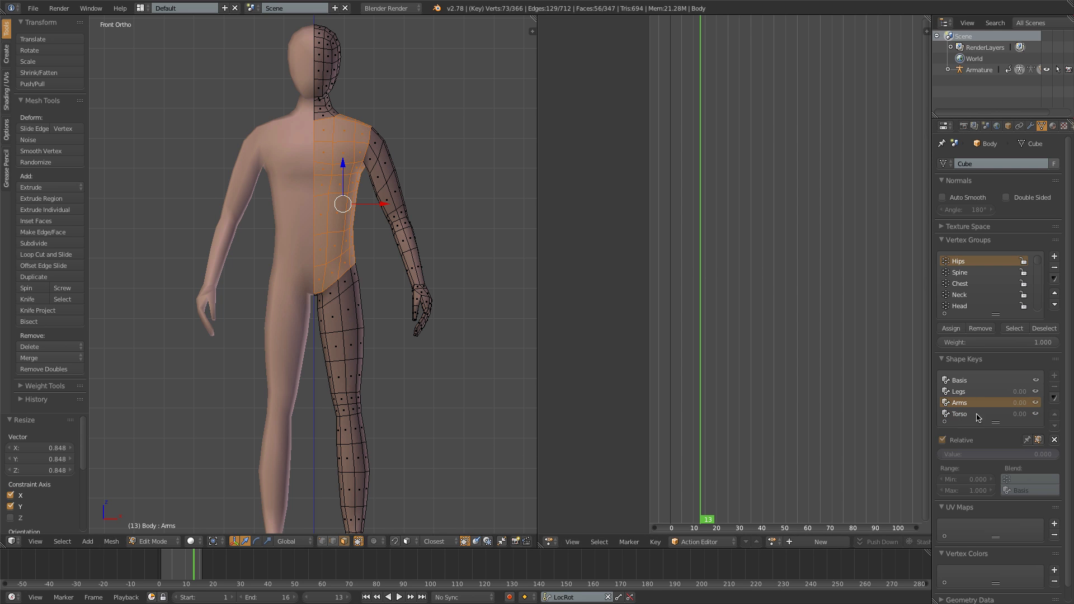
pyautogui.press('a')
pyautogui.press('z')
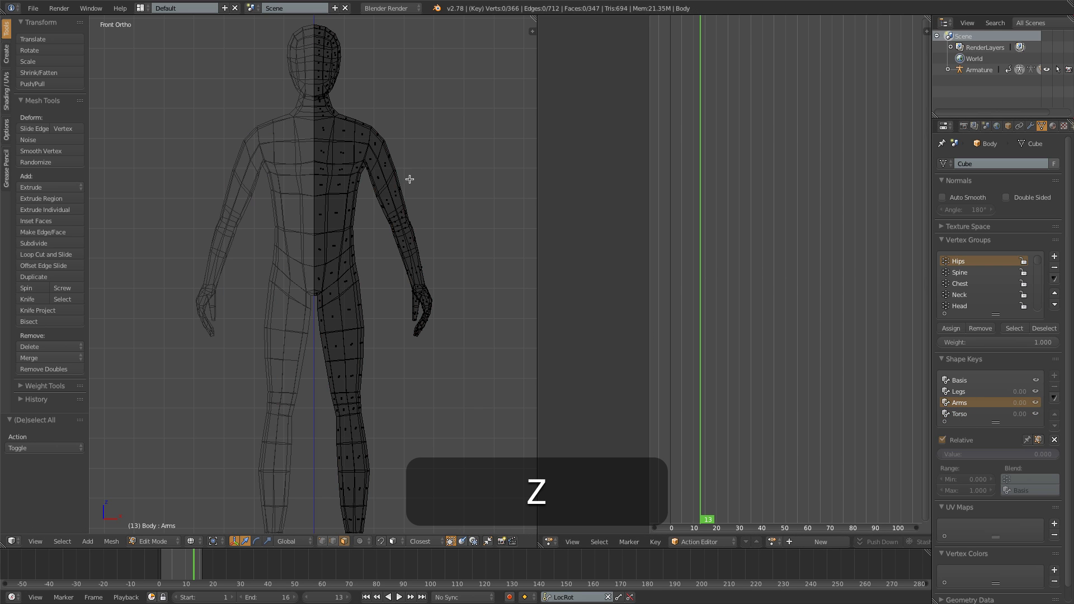
pyautogui.press('c')
pyautogui.moveTo(408, 239)
pyautogui.mouseDown()
pyautogui.moveTo(409, 251)
pyautogui.moveTo(395, 166)
pyautogui.moveTo(403, 150)
pyautogui.mouseUp()
pyautogui.rightClick(402, 151)
pyautogui.hotkey('alt', 's')
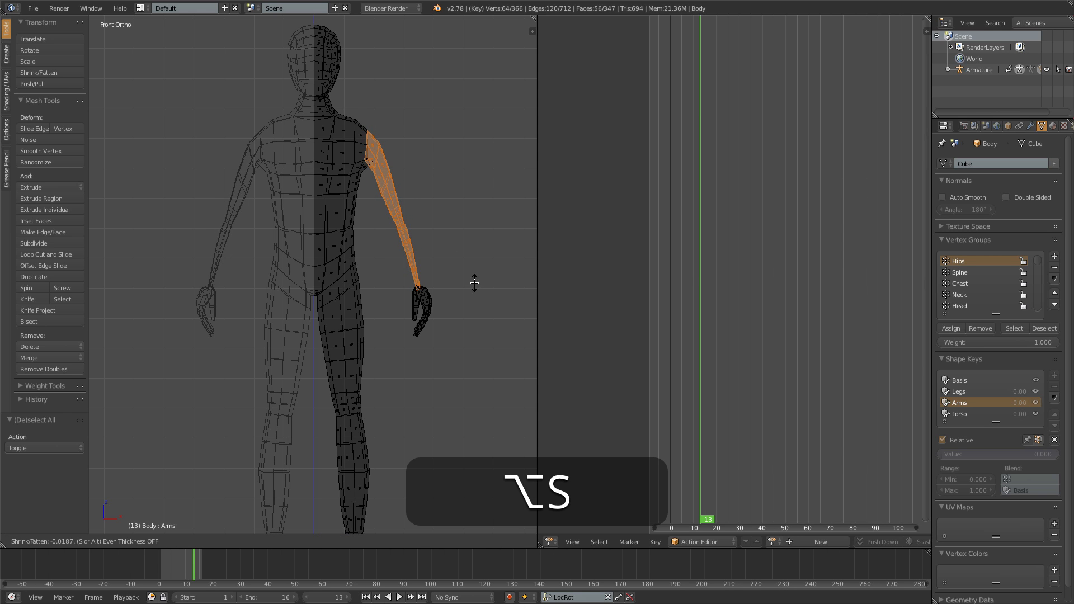
pyautogui.click(482, 284)
pyautogui.press('z')
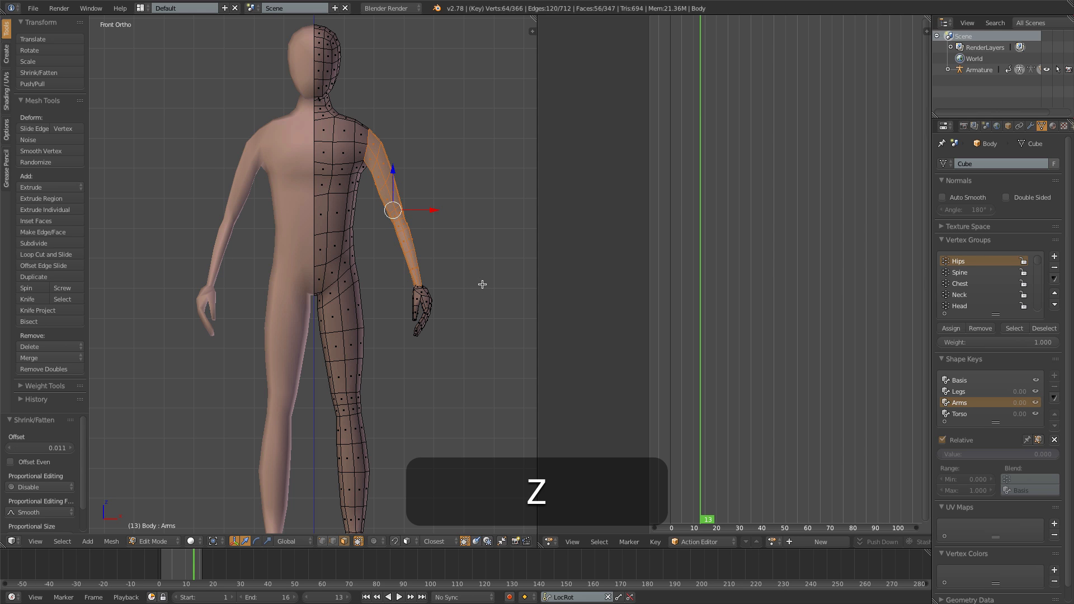
# - Return to Object Mode, show the shirt's layer, and set the body's Torso and Arms shape key values to 1
pyautogui.scroll(-6, 403, 271)
pyautogui.press('Tab')
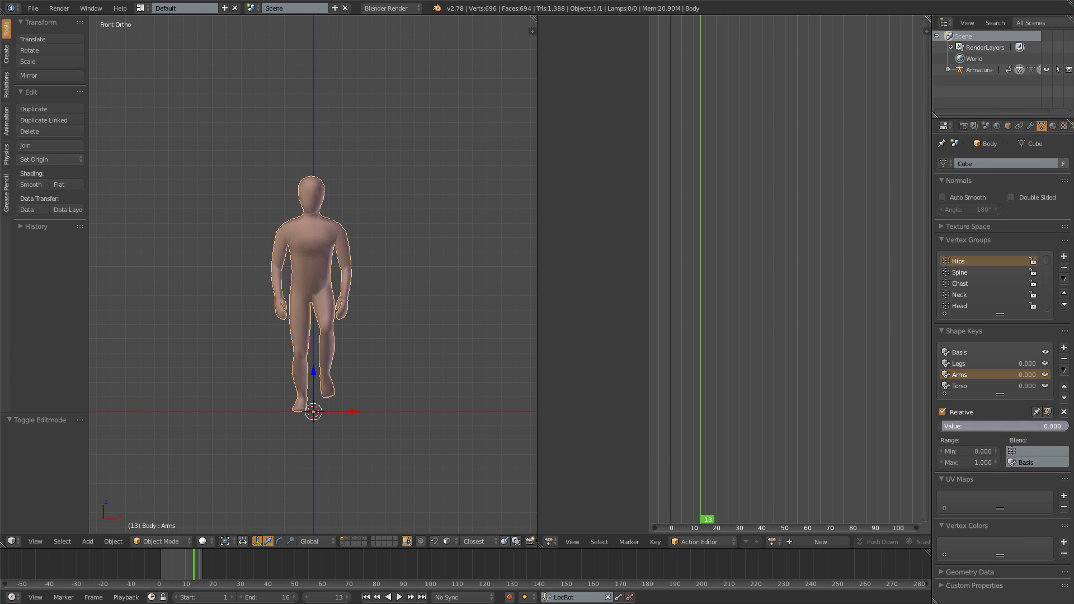
pyautogui.click(985, 386)
pyautogui.moveTo(996, 426); pyautogui.dragTo(943, 426)
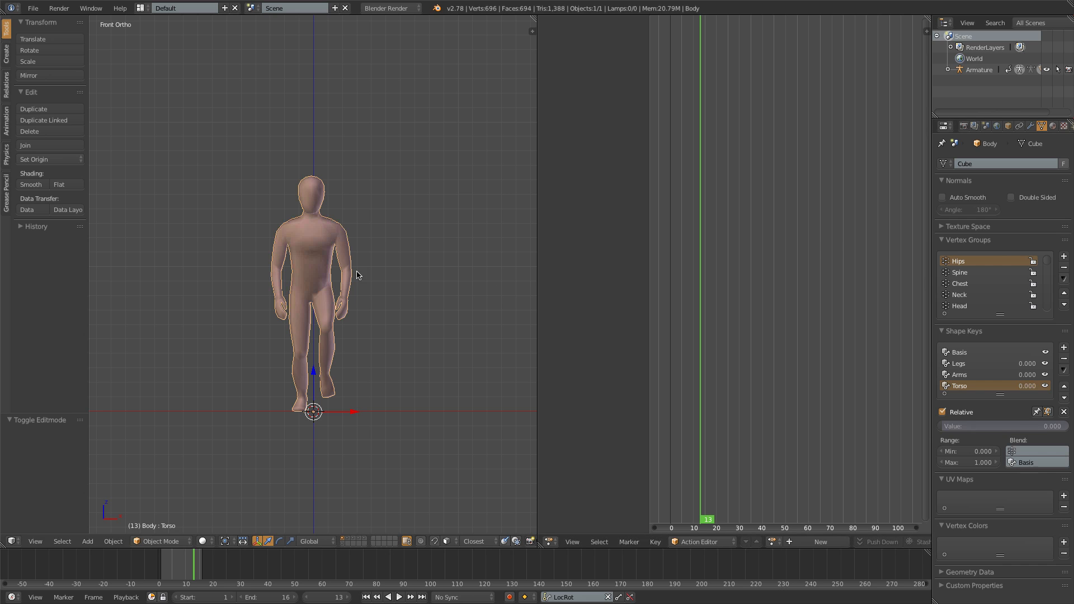
pyautogui.keyDown('shift'); pyautogui.click(349, 539); pyautogui.keyUp('shift')
pyautogui.scroll(5, 302, 319)
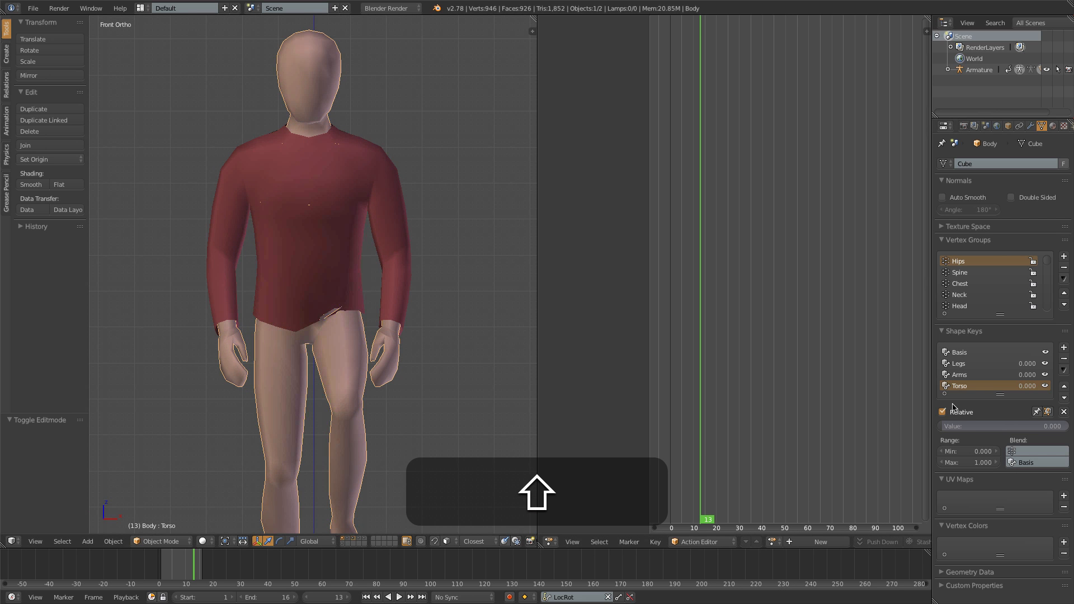
pyautogui.moveTo(968, 425); pyautogui.dragTo(1068, 426)
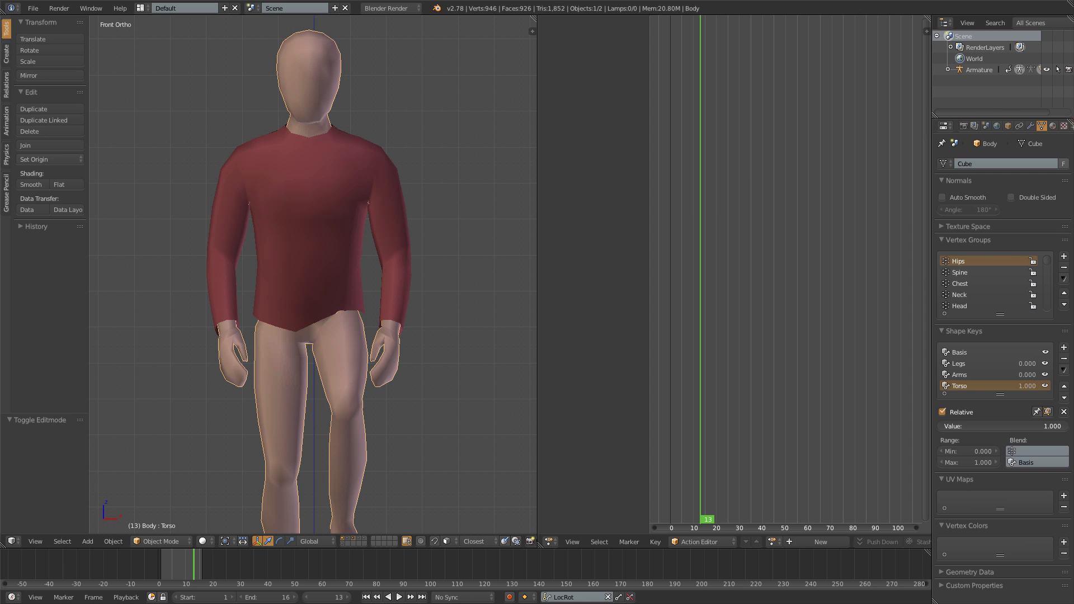
pyautogui.click(960, 376)
pyautogui.moveTo(968, 422); pyautogui.dragTo(1066, 425)
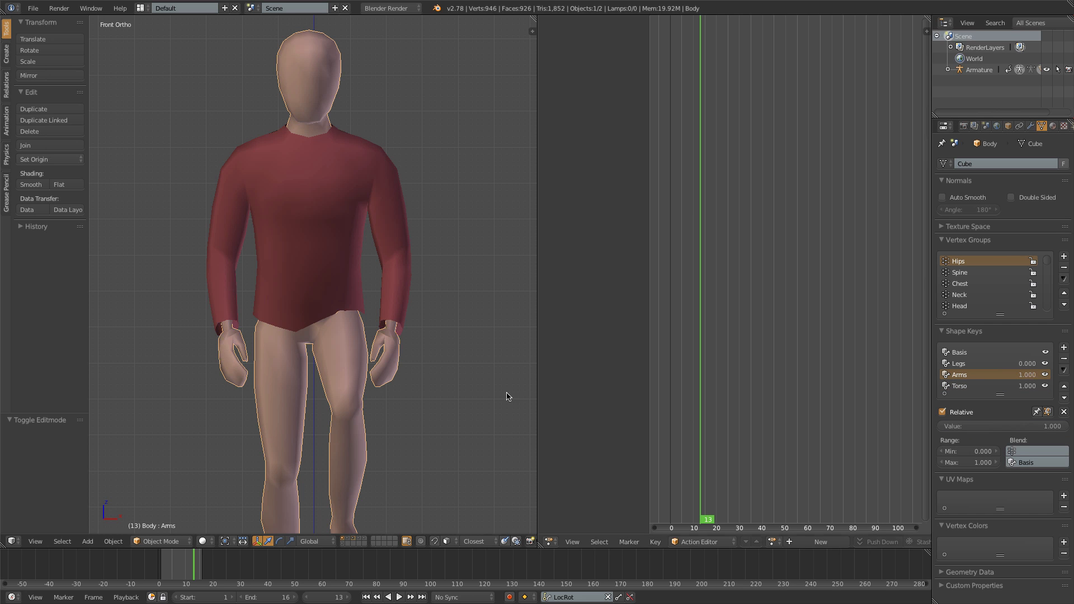
# - Play the run animation and examine how the shirt fits the slimmed body from front, side and back
pyautogui.press('a')
pyautogui.scroll(-1, 371, 367)
pyautogui.hotkey('alt', 'a')
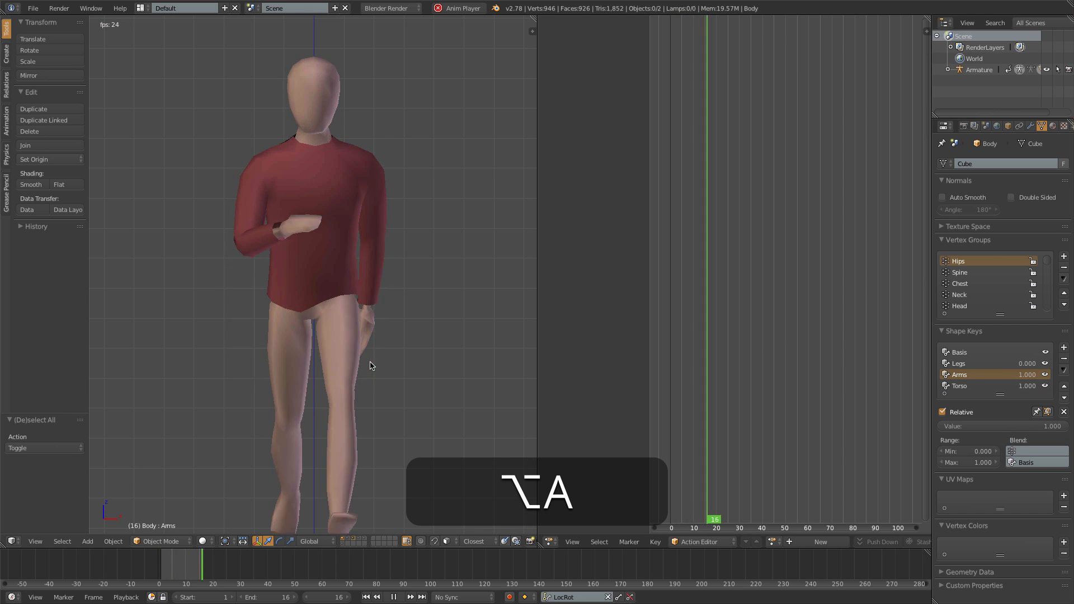
pyautogui.press('3')
pyautogui.hotkey('ctrl', '1')
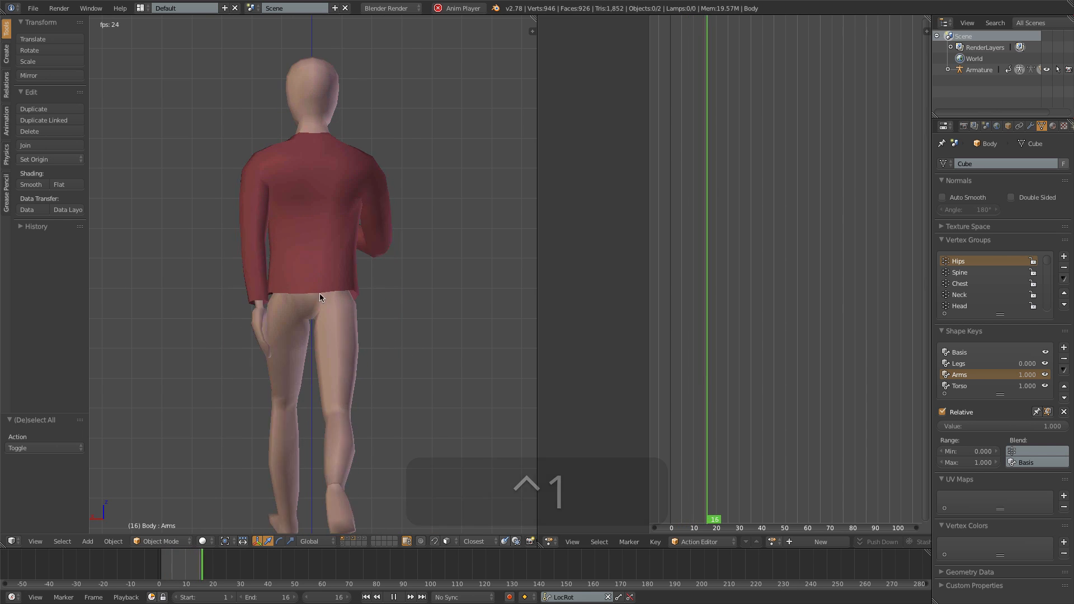
pyautogui.press('1')
pyautogui.hotkey('alt', 'a')
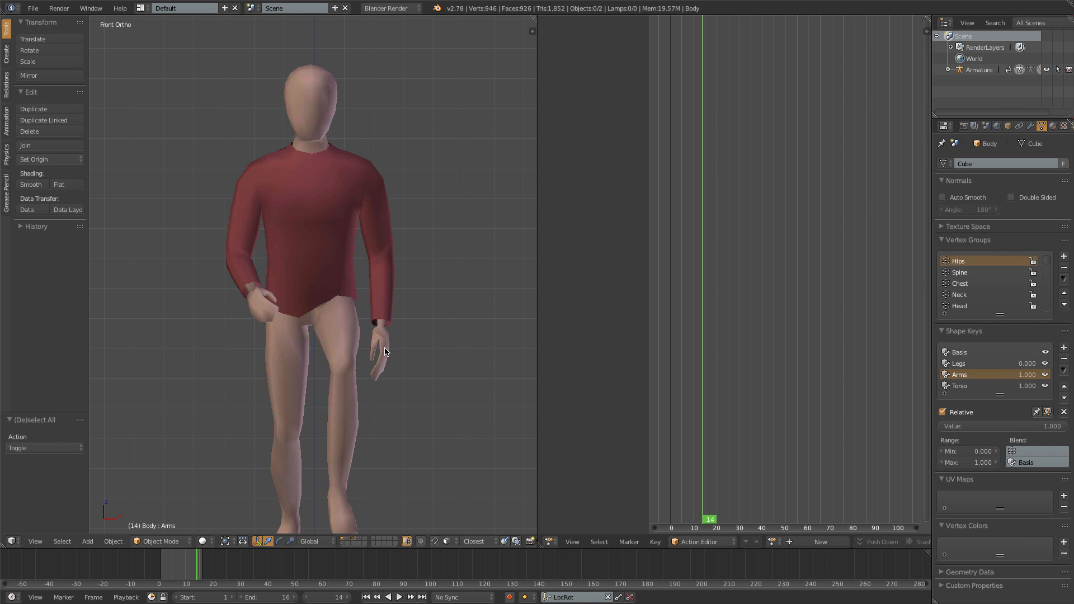
# - Edit the Arms shape key in vertex selection, select the wrist edge loop, and scale it up to about 1.5
pyautogui.press('Tab')
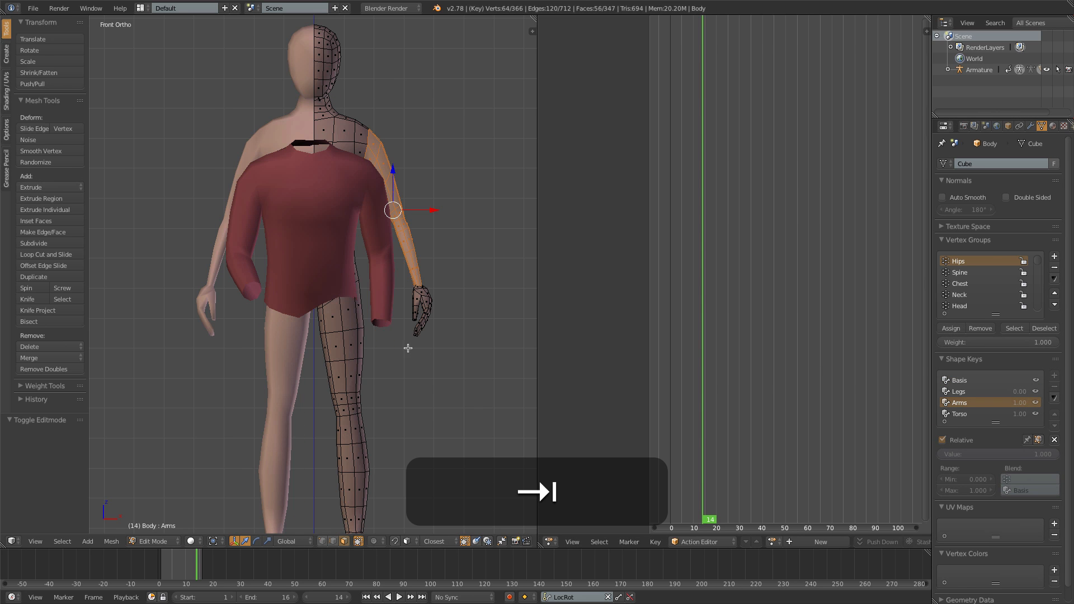
pyautogui.scroll(6, 408, 348)
pyautogui.hotkey('ctrl', 'Tab')
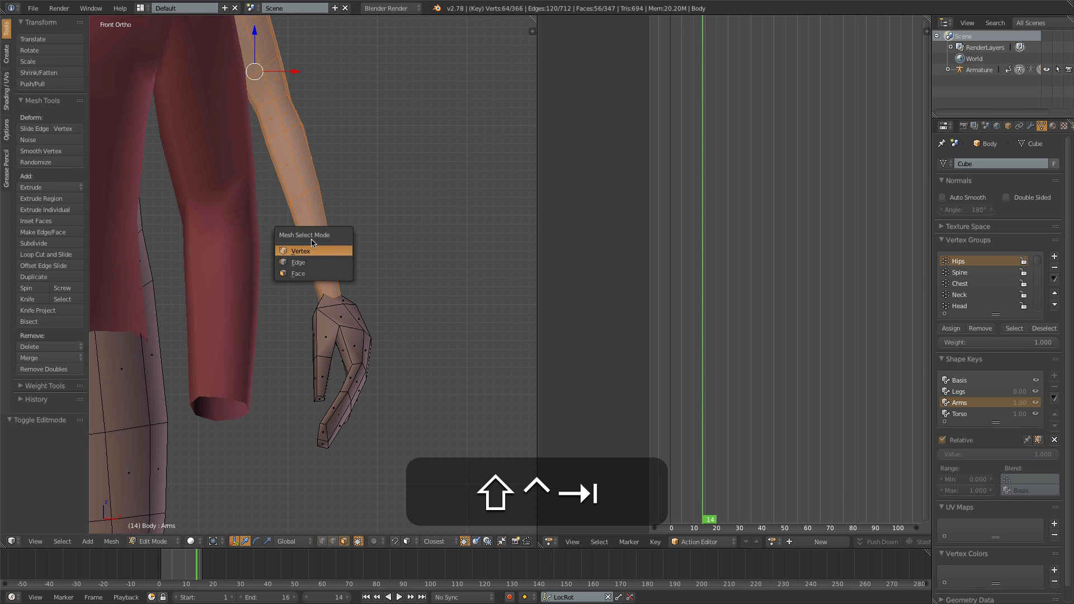
pyautogui.click(312, 250)
pyautogui.keyDown('alt'); pyautogui.rightClick(336, 296); pyautogui.keyUp('alt')
pyautogui.press('s')
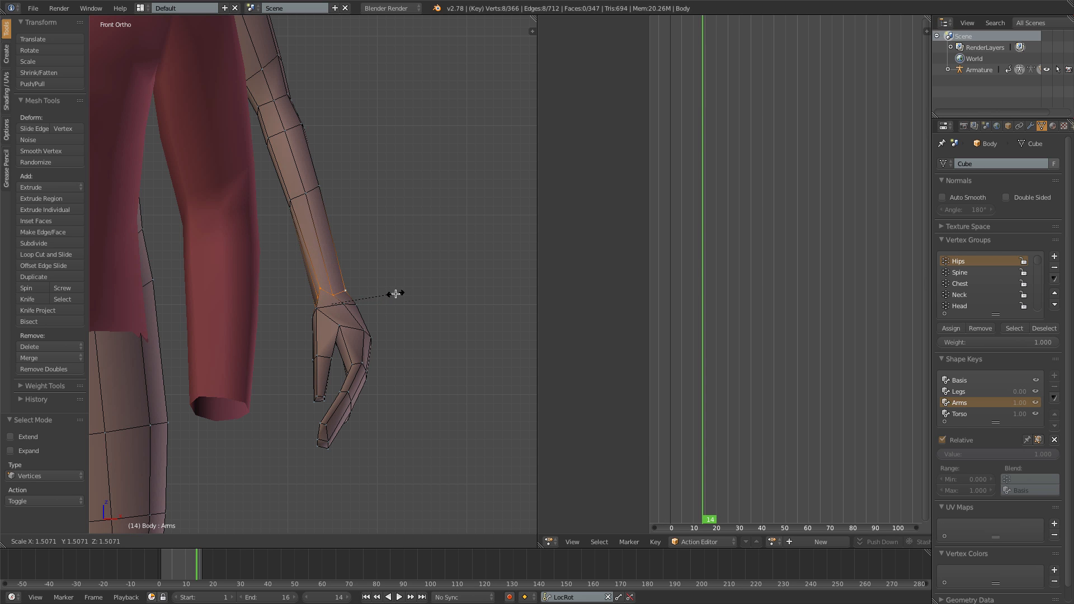
pyautogui.click(399, 294)
# - Fine-tune the scale of the wrist loop in the Arms shape key, checking its fit inside the sleeve in Object Mode
pyautogui.press('Tab')
pyautogui.press('Tab')
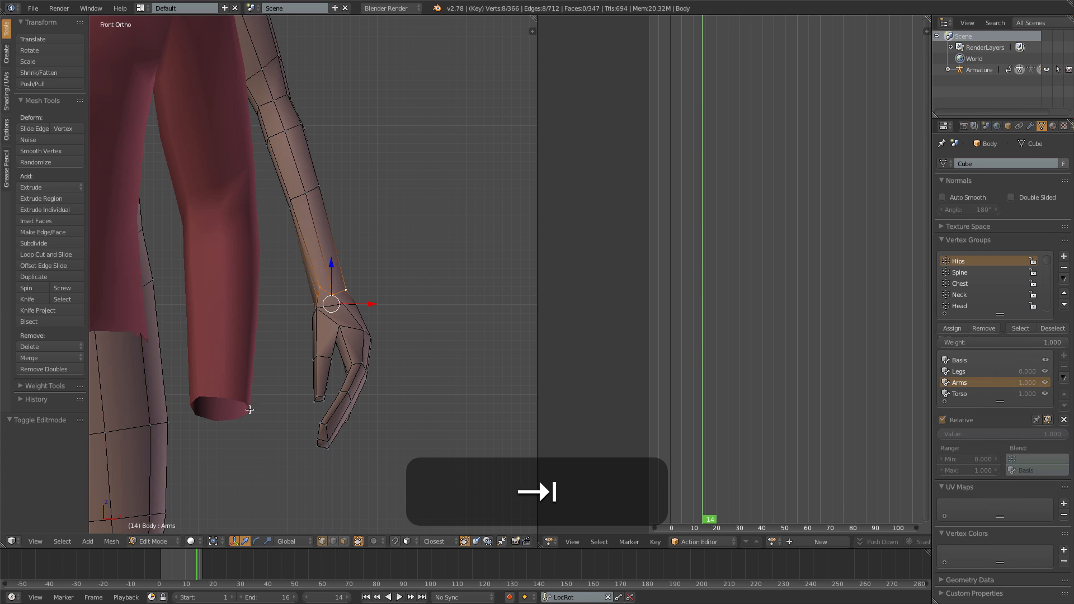
pyautogui.press('s')
pyautogui.click(358, 377)
pyautogui.press('Tab')
pyautogui.scroll(-3, 259, 408)
pyautogui.keyDown('shift'); pyautogui.moveTo(255, 390); pyautogui.dragTo(331, 382, button='middle'); pyautogui.keyUp('shift')
pyautogui.press('Tab')
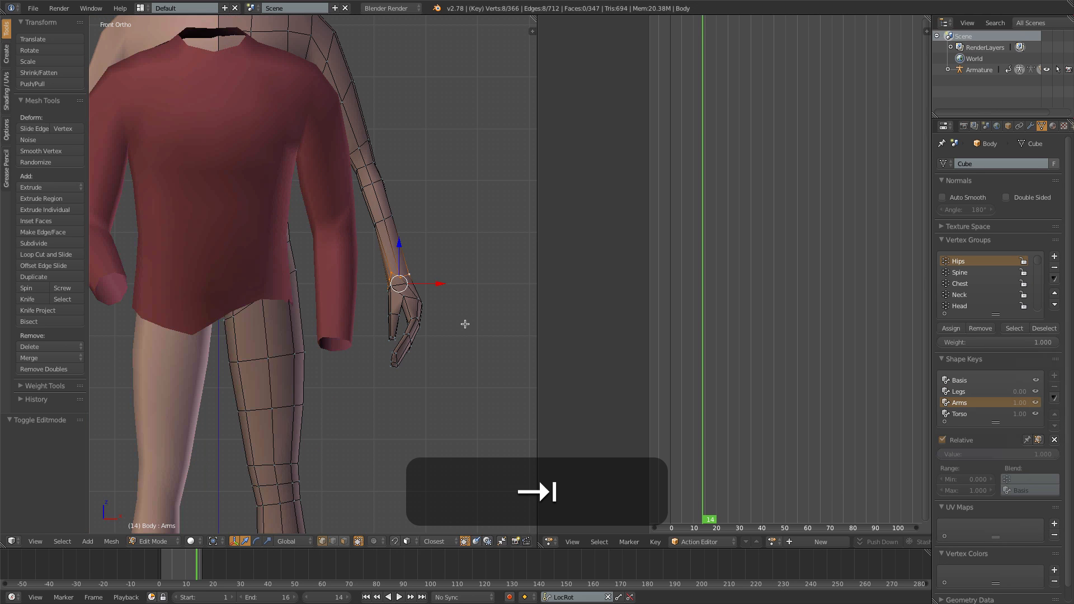
pyautogui.press('s')
pyautogui.click(472, 323)
pyautogui.press('Tab')
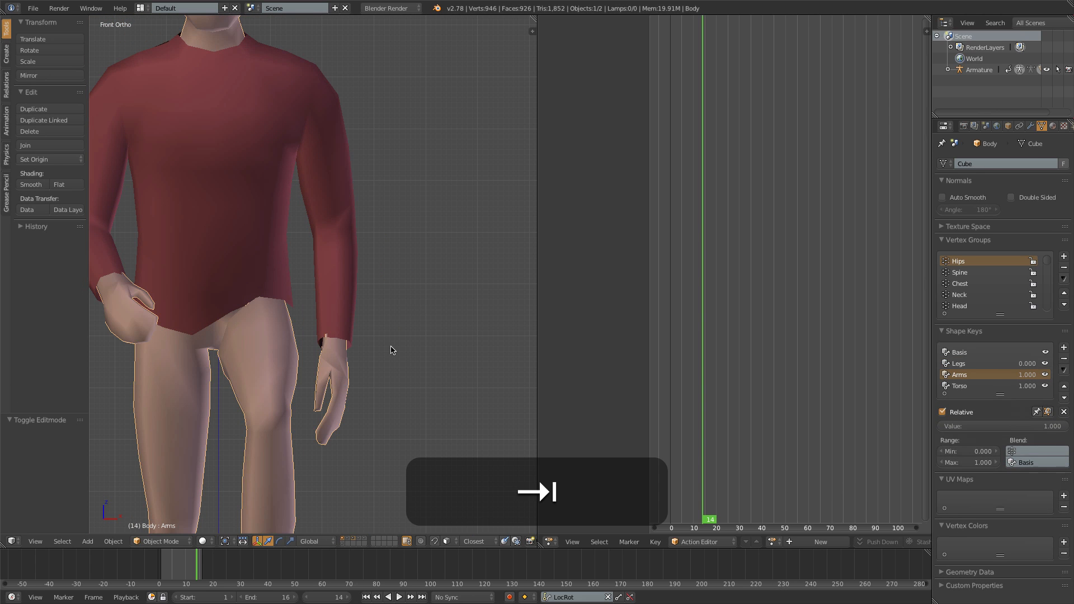
pyautogui.press('Tab')
pyautogui.press('s')
pyautogui.click(416, 345)
pyautogui.press('Tab')
# - Play the run animation and examine the sleeve and wrist fit from the front and side, and stop playback
pyautogui.scroll(-8, 416, 345)
pyautogui.press('a')
pyautogui.hotkey('alt', 'a')
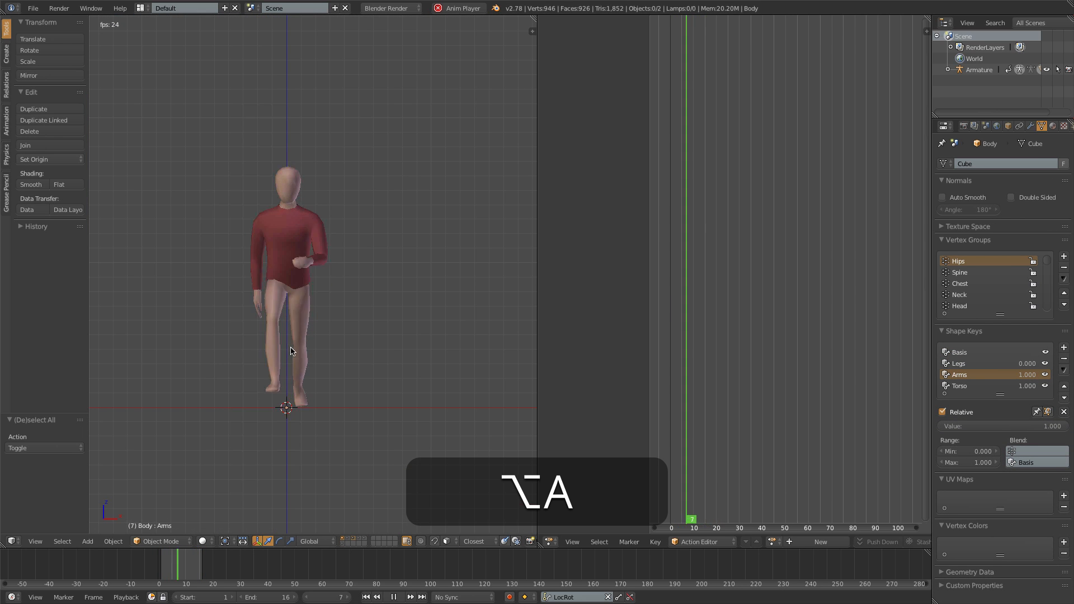
pyautogui.press('KP_3')
pyautogui.scroll(4, 305, 355)
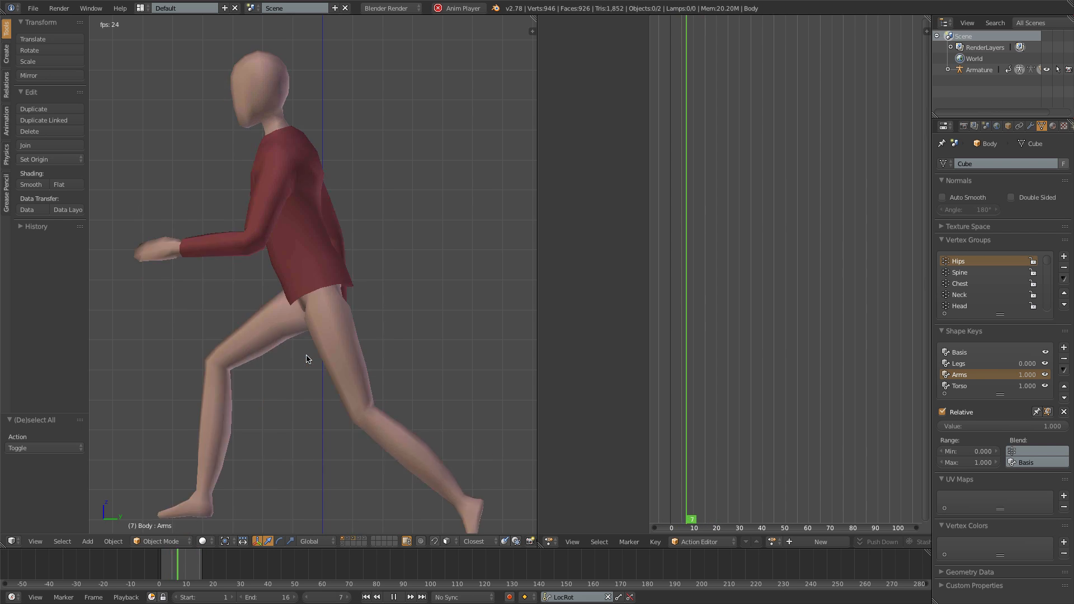
pyautogui.hotkey('alt', 'a')
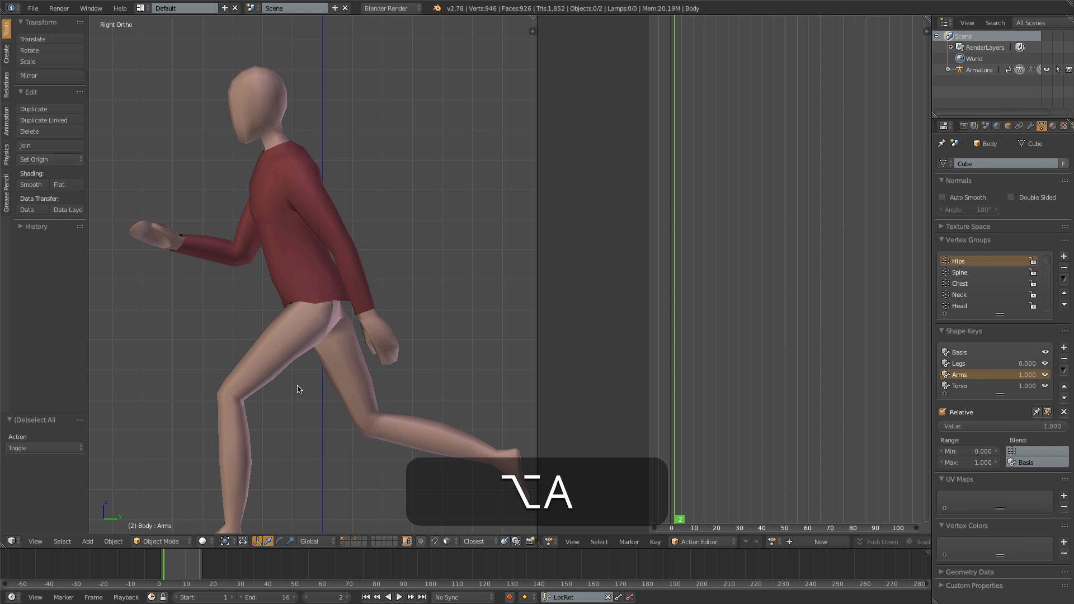
pyautogui.moveTo(298, 389); pyautogui.dragTo(328, 387, button='middle')
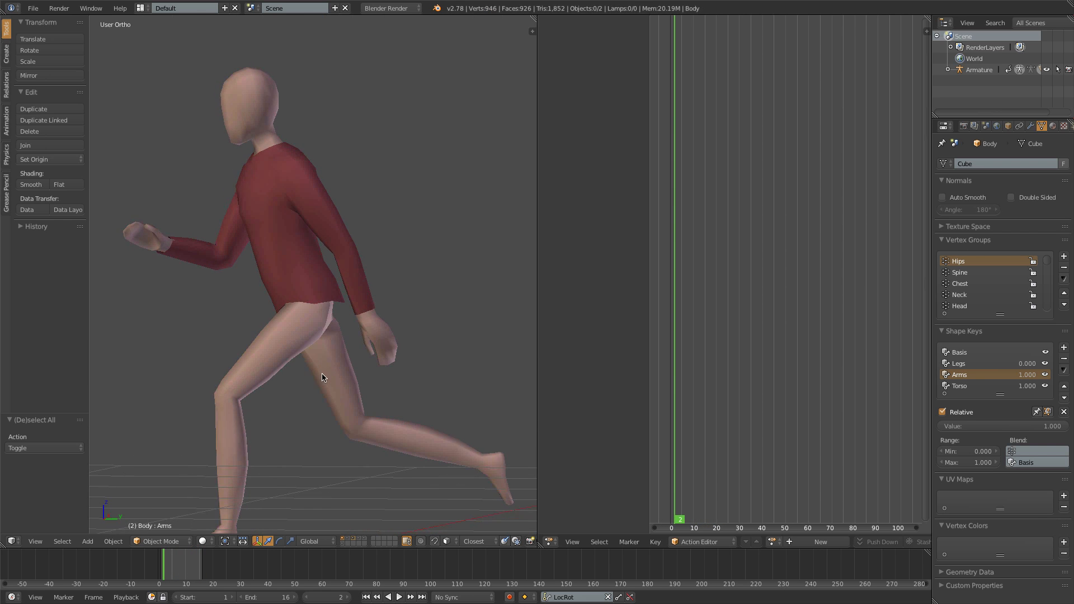
# - Show the trousers' layer, select the body in front view, and raise its Legs shape key value to about 0.95
pyautogui.keyDown('shift'); pyautogui.click(347, 545); pyautogui.keyUp('shift')
pyautogui.keyDown('shift'); pyautogui.click(346, 546); pyautogui.keyUp('shift')
pyautogui.keyDown('shift'); pyautogui.click(347, 541); pyautogui.keyUp('shift')
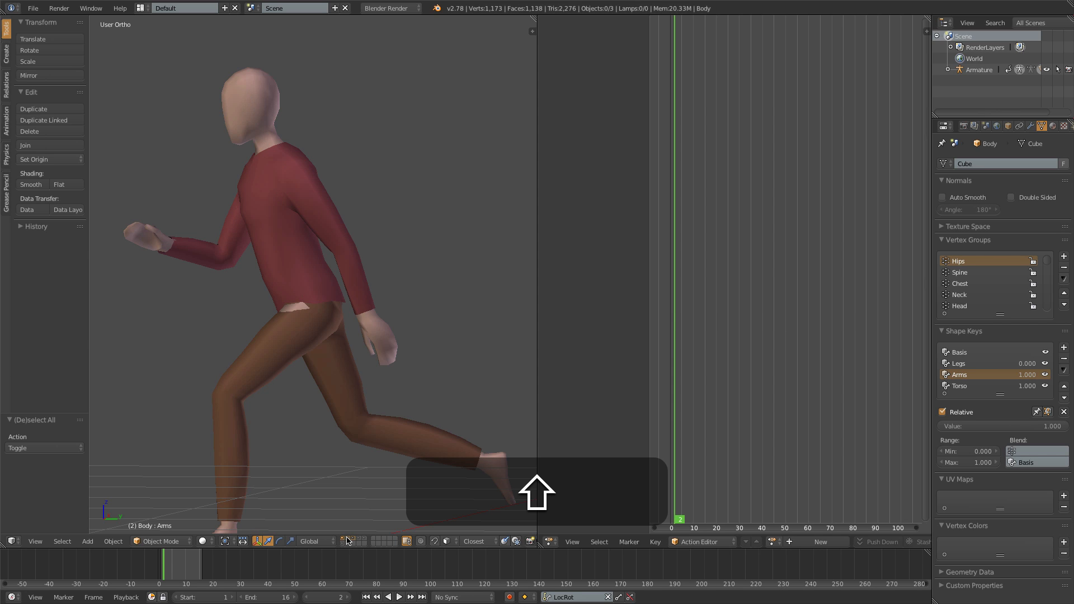
pyautogui.press('KP_1')
pyautogui.rightClick(288, 307)
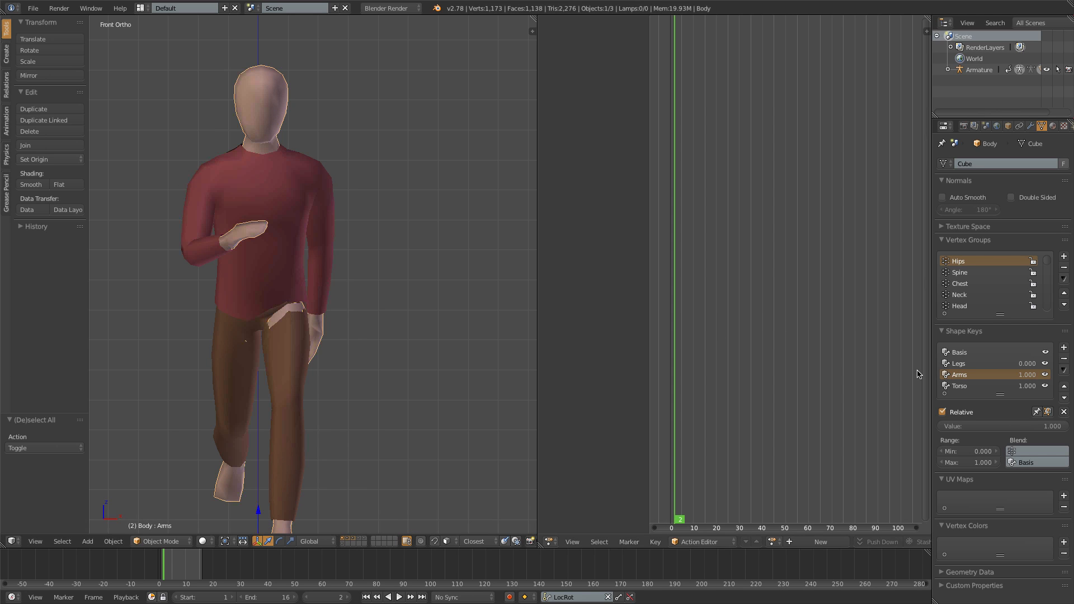
pyautogui.click(965, 365)
pyautogui.moveTo(989, 427); pyautogui.dragTo(1063, 427)
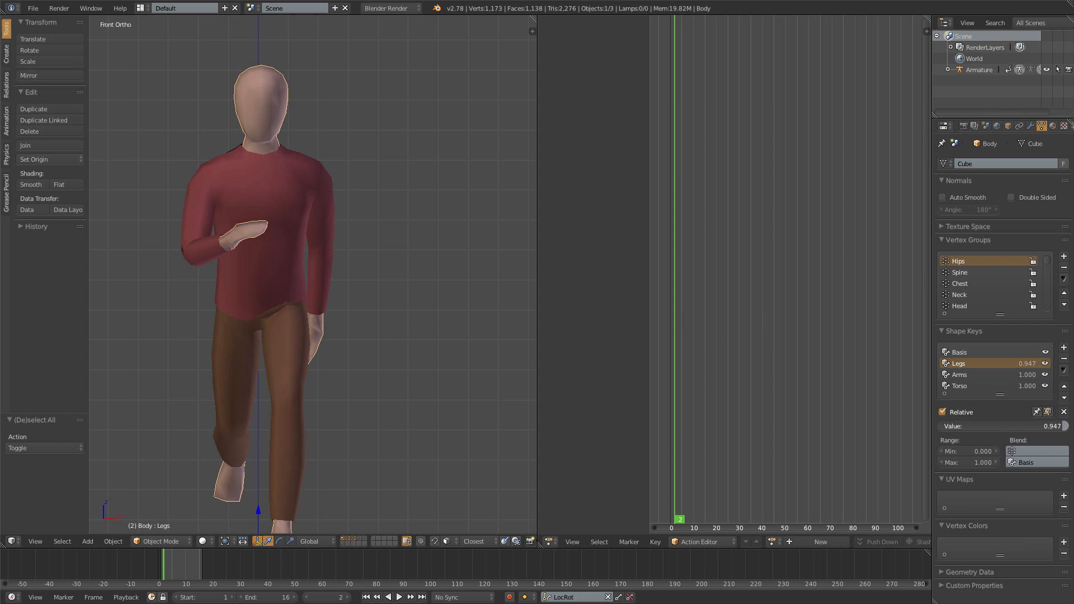
# - Play the run animation in side view, deselect everything, and also show the layers holding the hair and shoes
pyautogui.hotkey('alt', 'a')
pyautogui.press('KP_3')
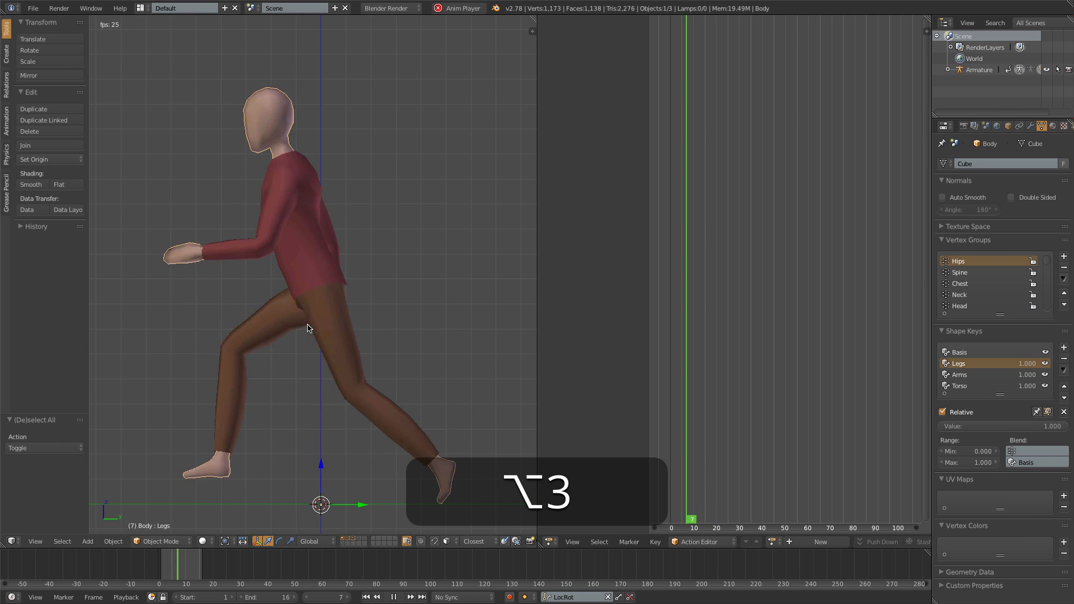
pyautogui.press('a')
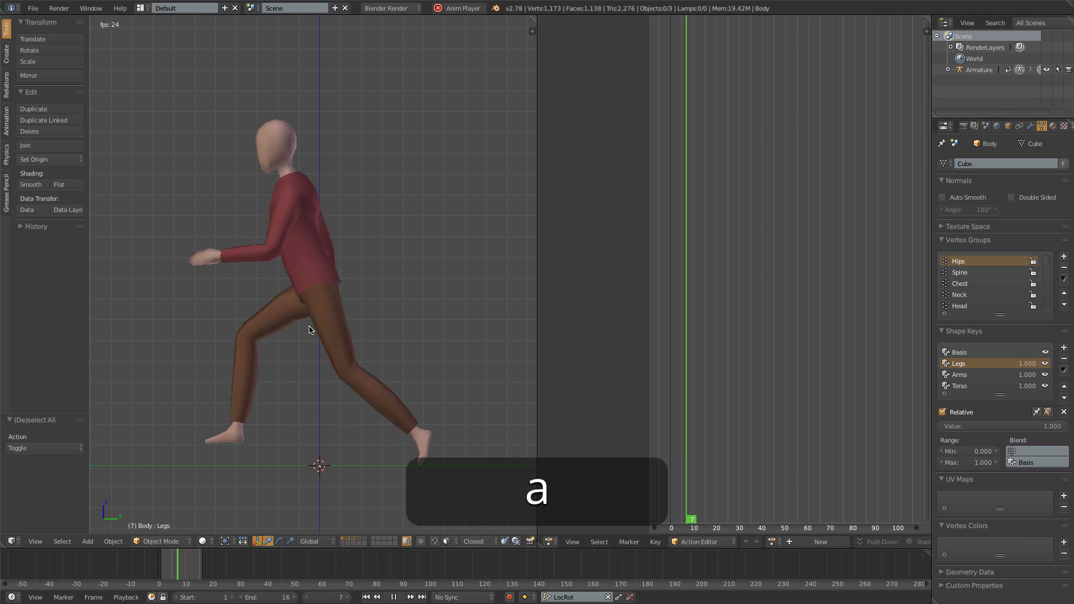
pyautogui.keyDown('shift'); pyautogui.click(361, 541); pyautogui.keyUp('shift')
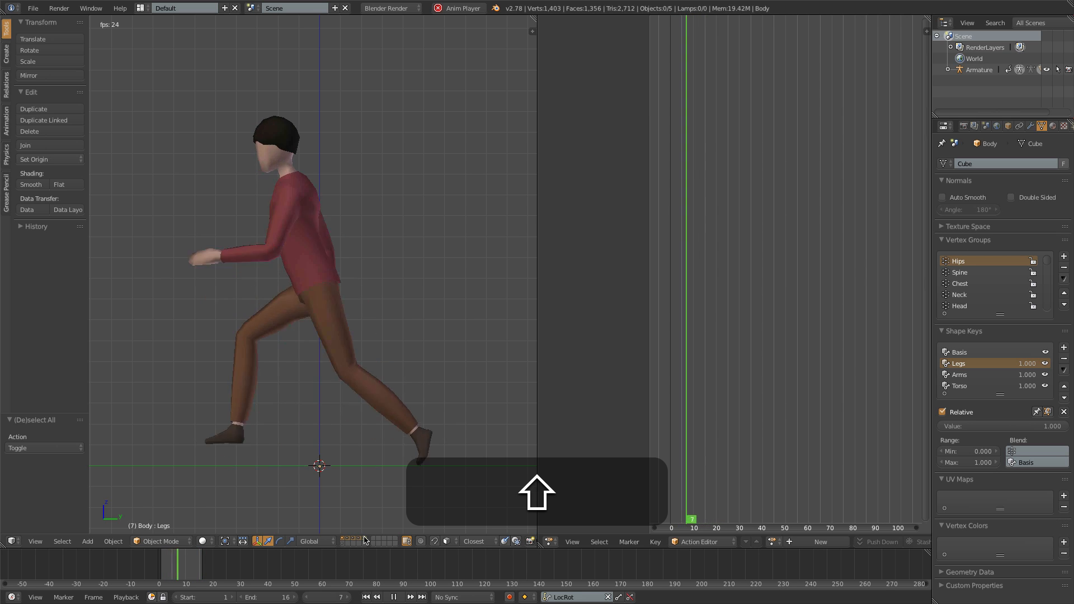
# - Examine the fully dressed character's run from the front and the side, and stop playback
pyautogui.press('shift+KP_1')
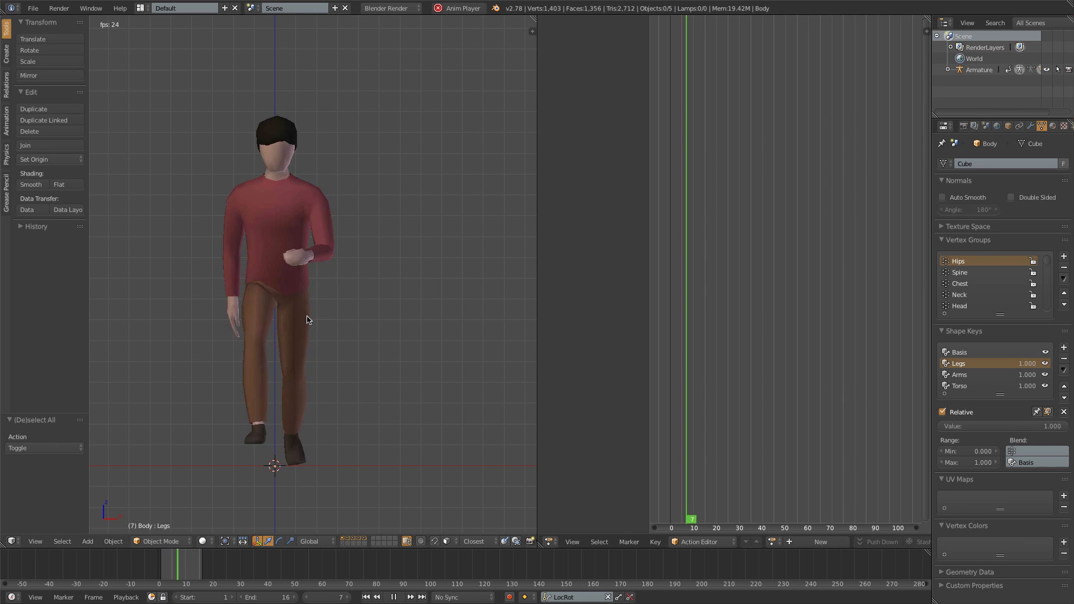
pyautogui.press('KP_3')
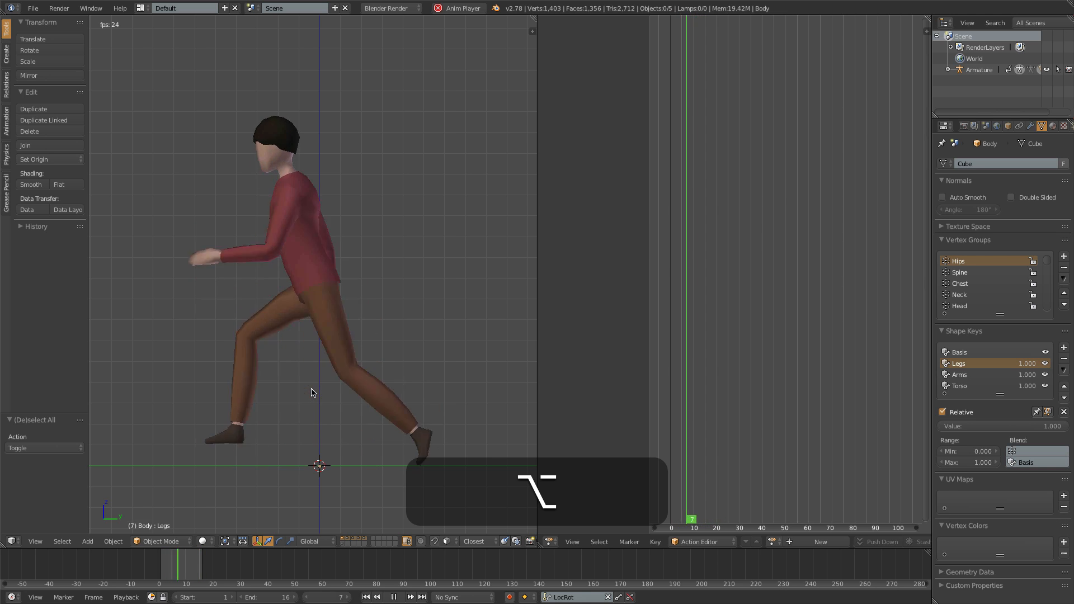
pyautogui.hotkey('alt', 'a')
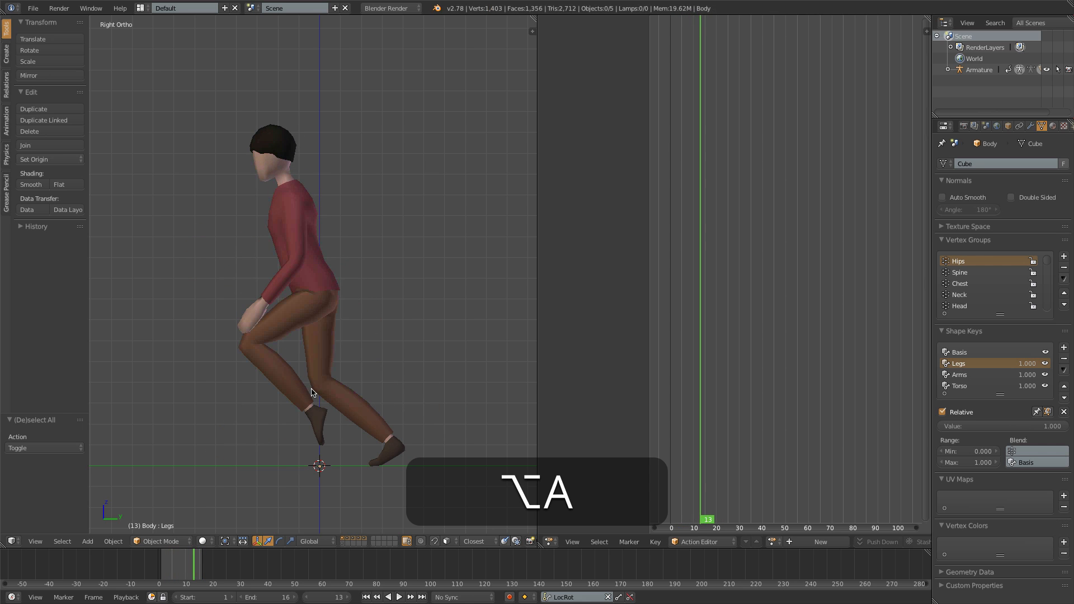